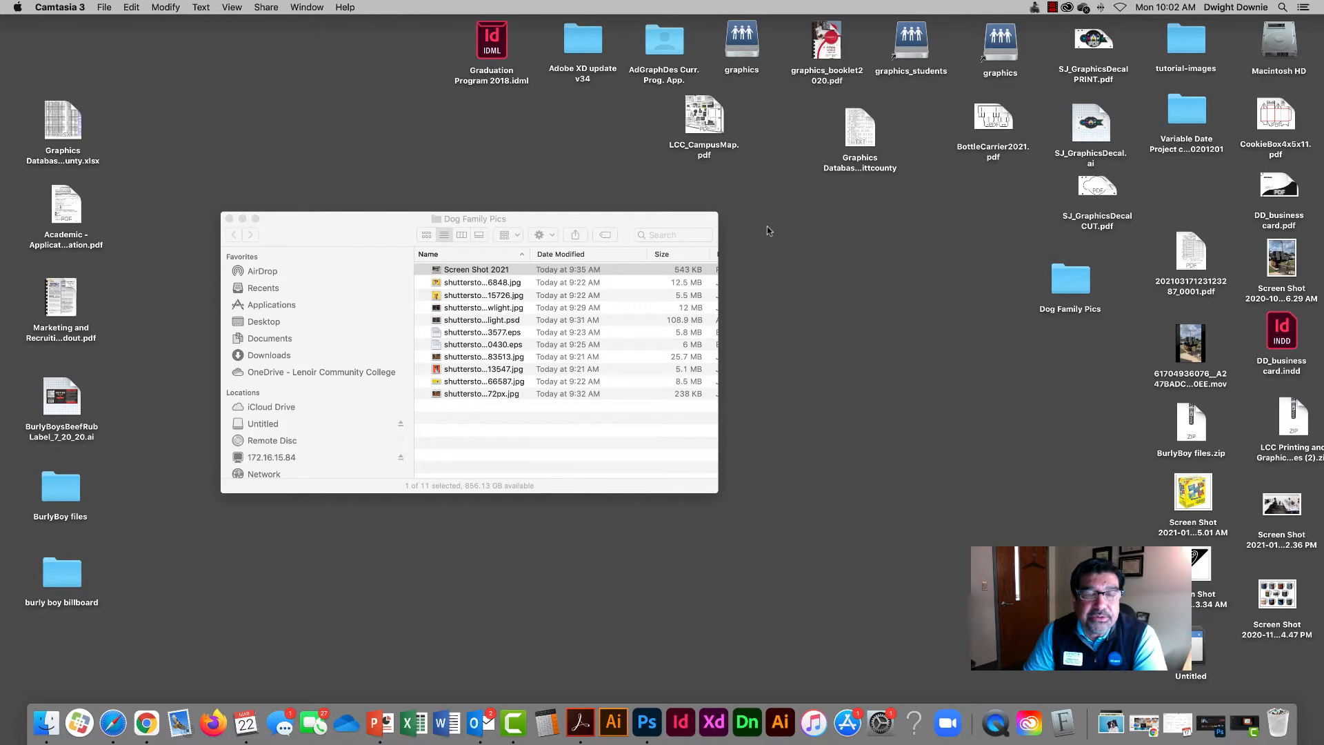
Step: Reposition the Dog Family Pics folder window on the desktop and switch to Photoshop
drag(367, 227, 459, 216)
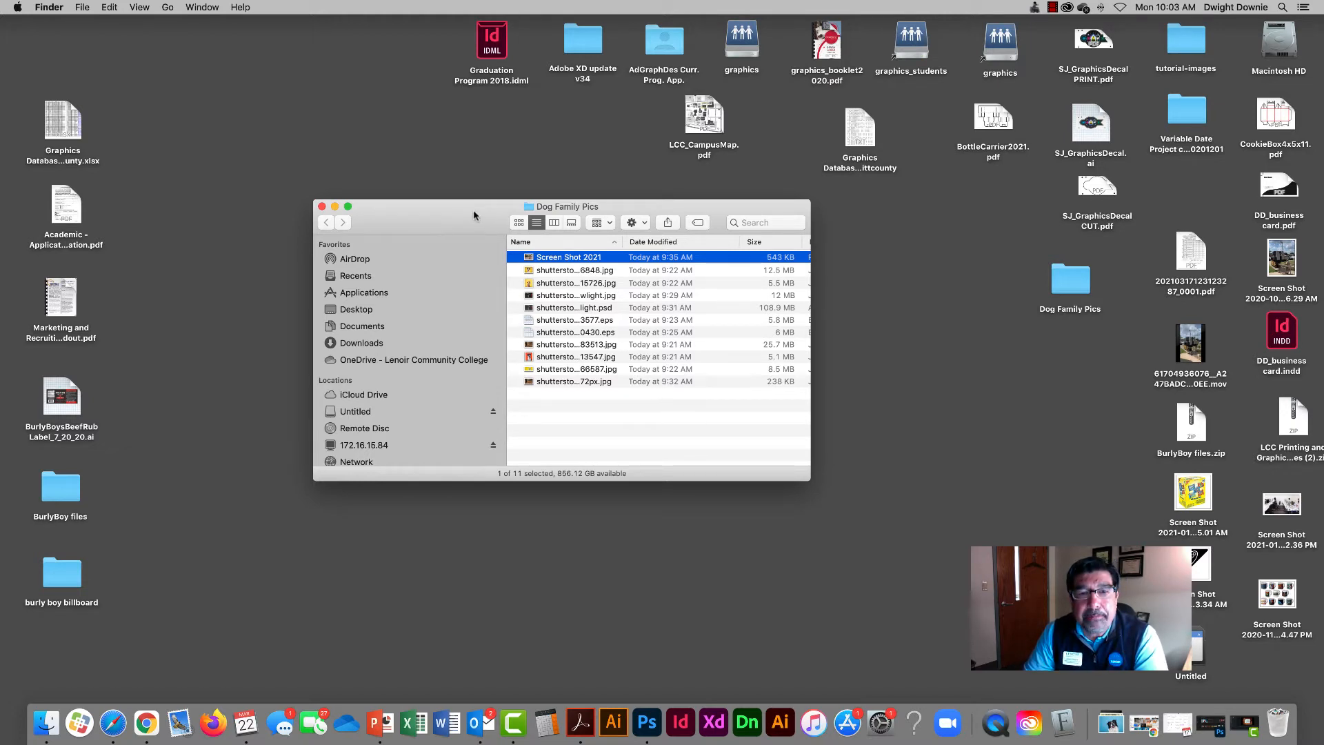
drag(473, 210, 519, 211)
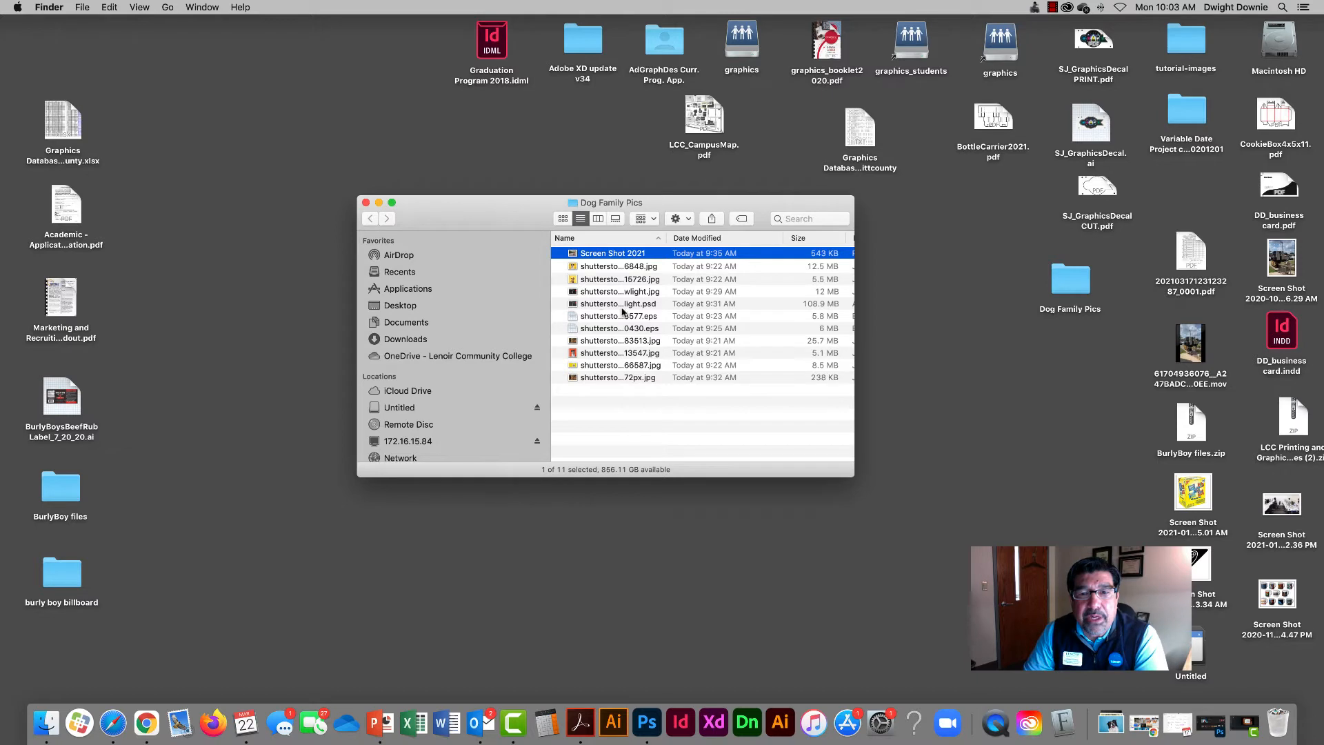
click(648, 723)
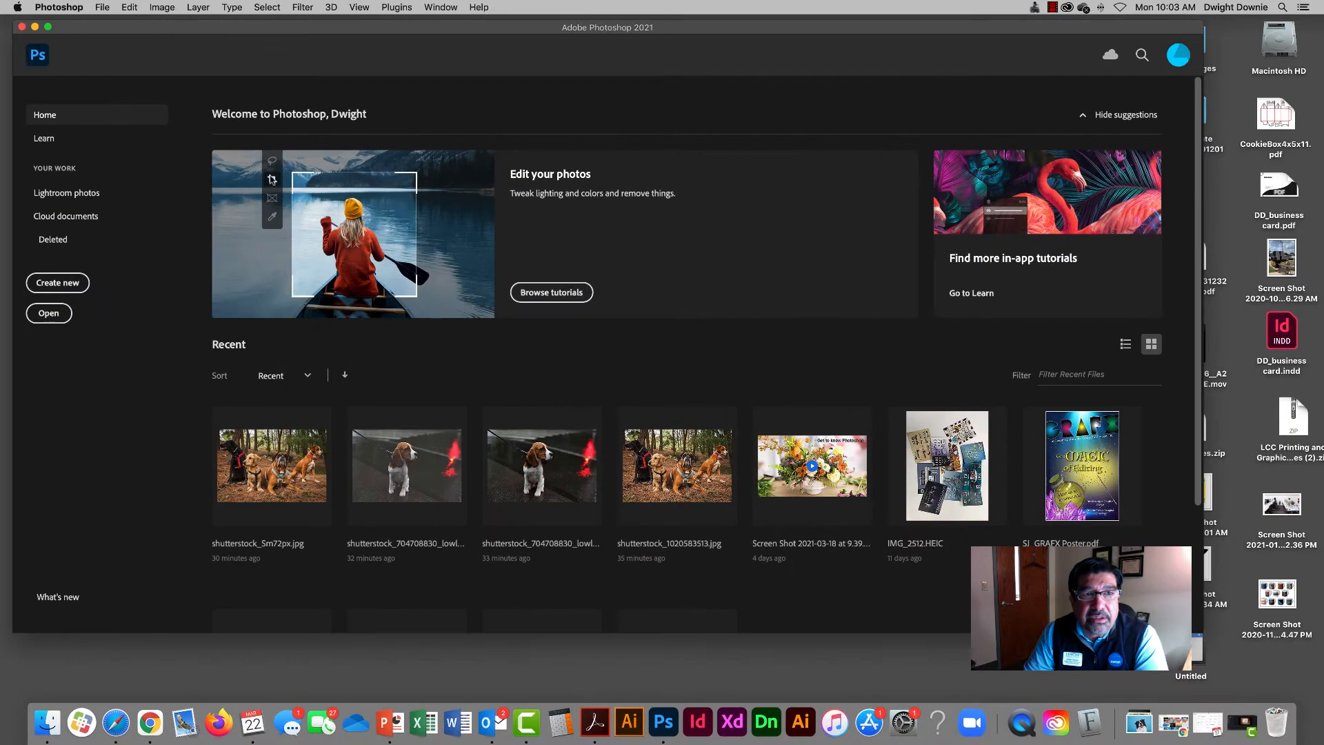
Step: Browse to the Dog Family Pics folder on the Desktop in the Open dialog and cancel without opening a file
click(104, 9)
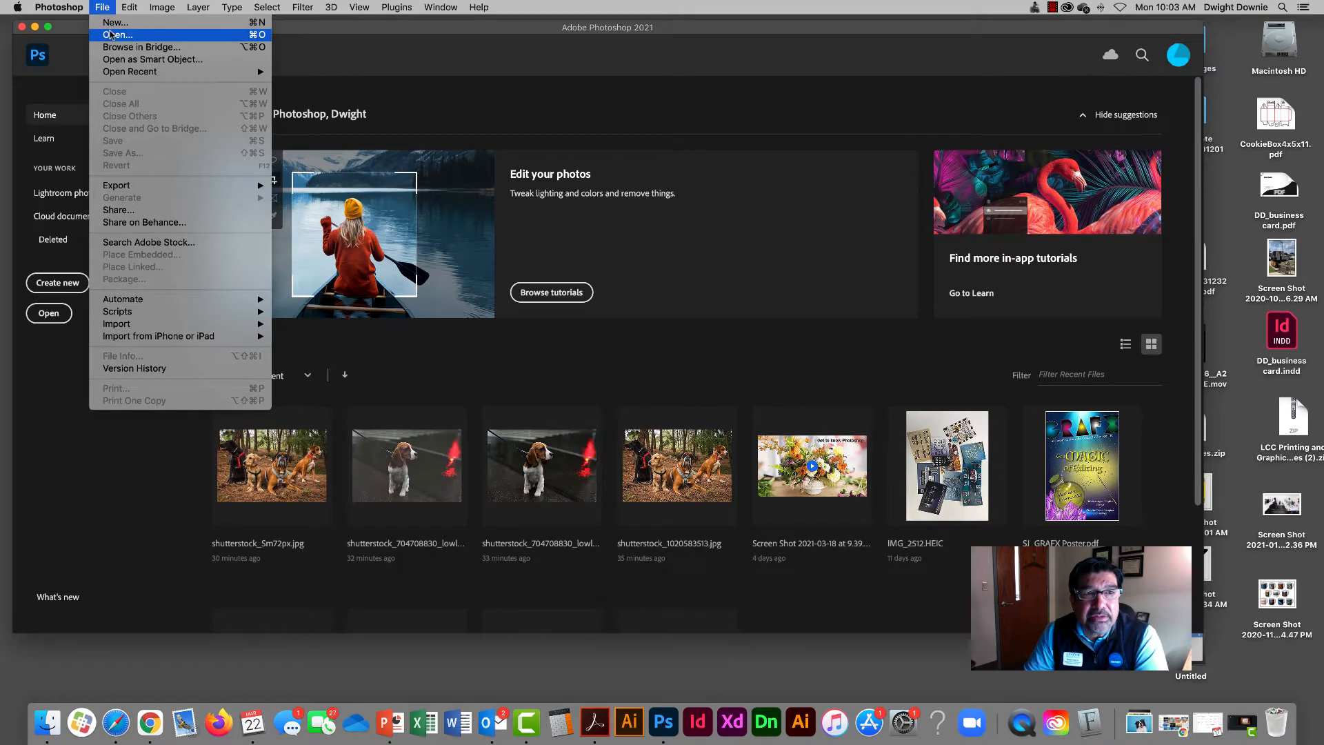
click(111, 36)
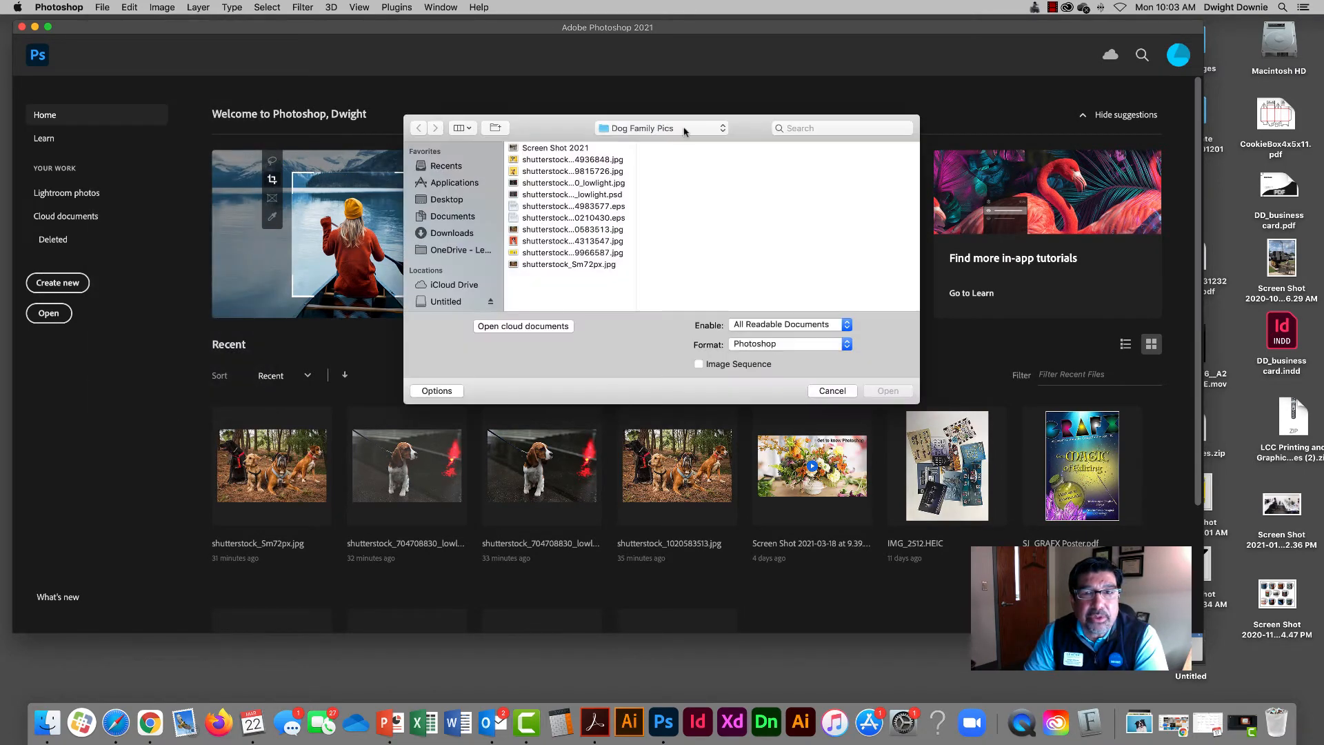
click(684, 132)
click(661, 142)
scroll(563, 256, down, 5)
click(554, 219)
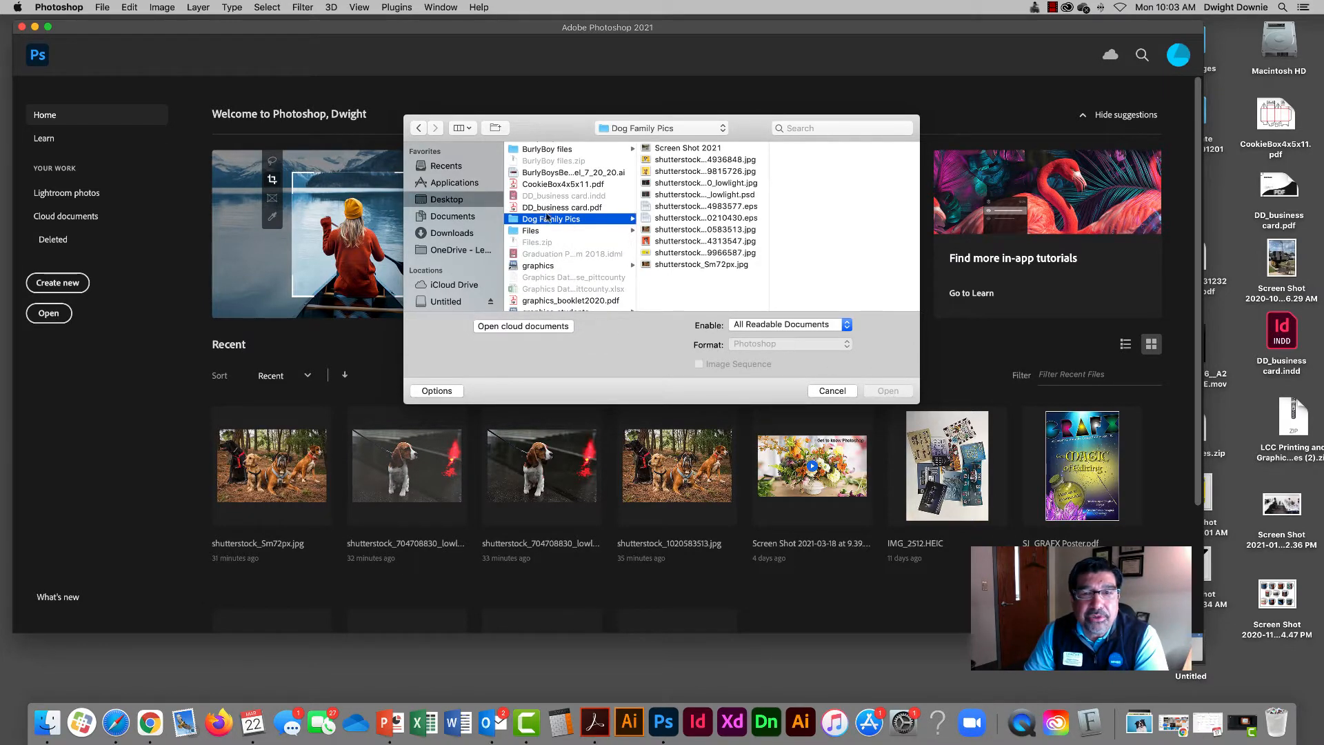
click(833, 391)
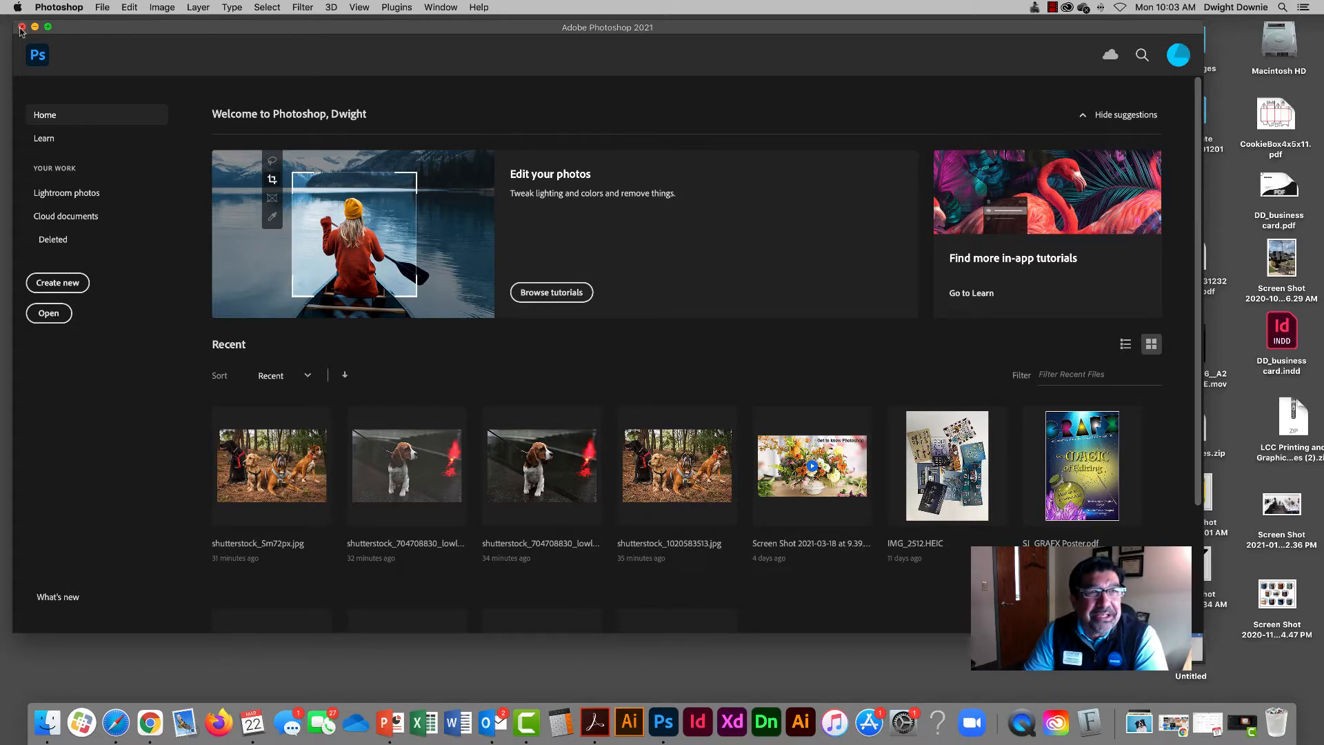
Step: Bring up the Open dialog from the home screen, cancel it, and close the Photoshop window
click(48, 313)
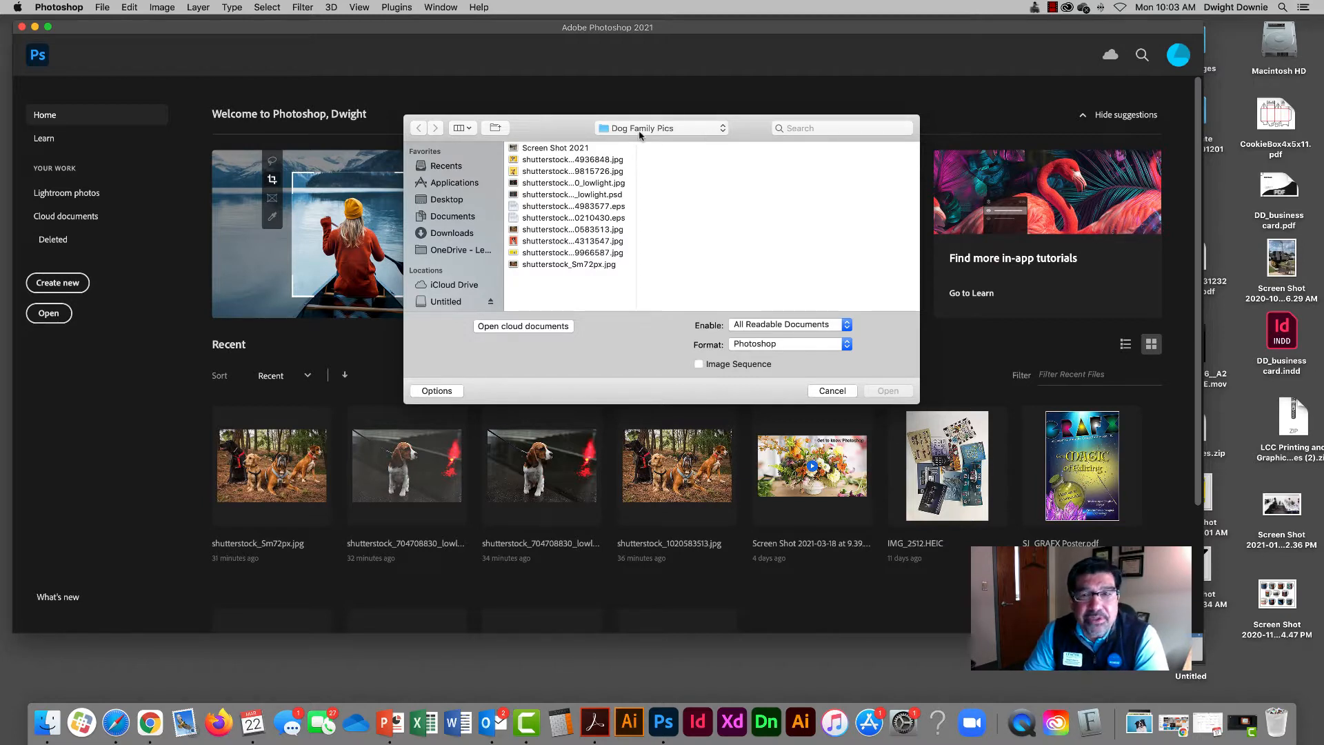
click(832, 391)
click(22, 27)
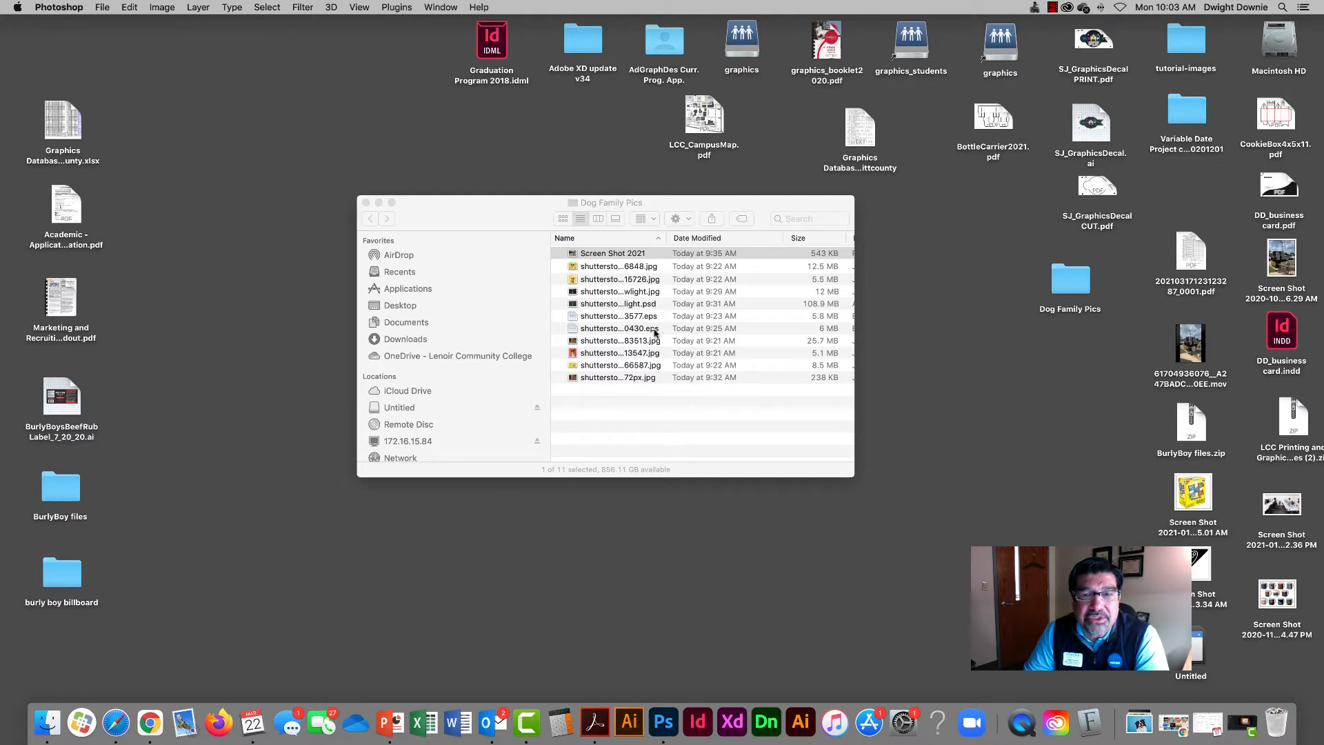
Step: Open shutterstock_Sm72px.jpg from the Dog Family Pics folder in Photoshop and close it again
click(845, 328)
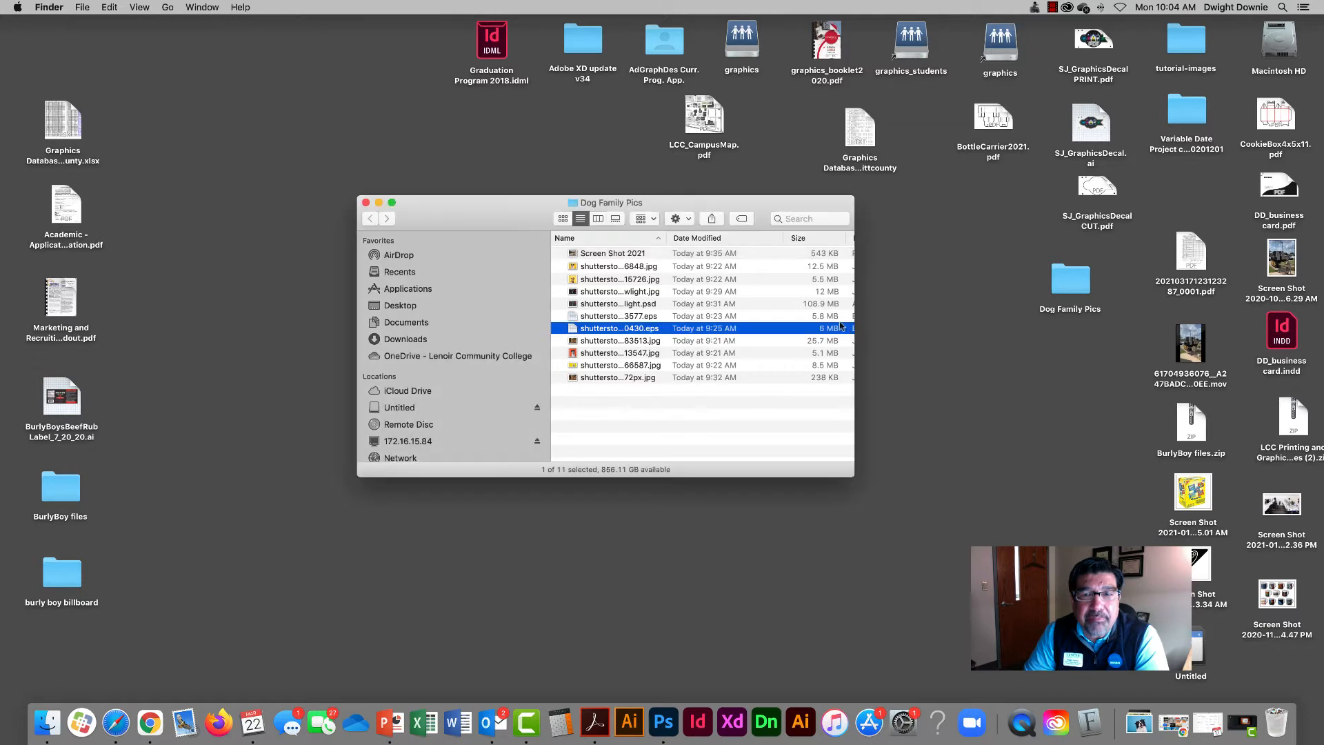
drag(760, 209, 758, 201)
drag(576, 372, 662, 722)
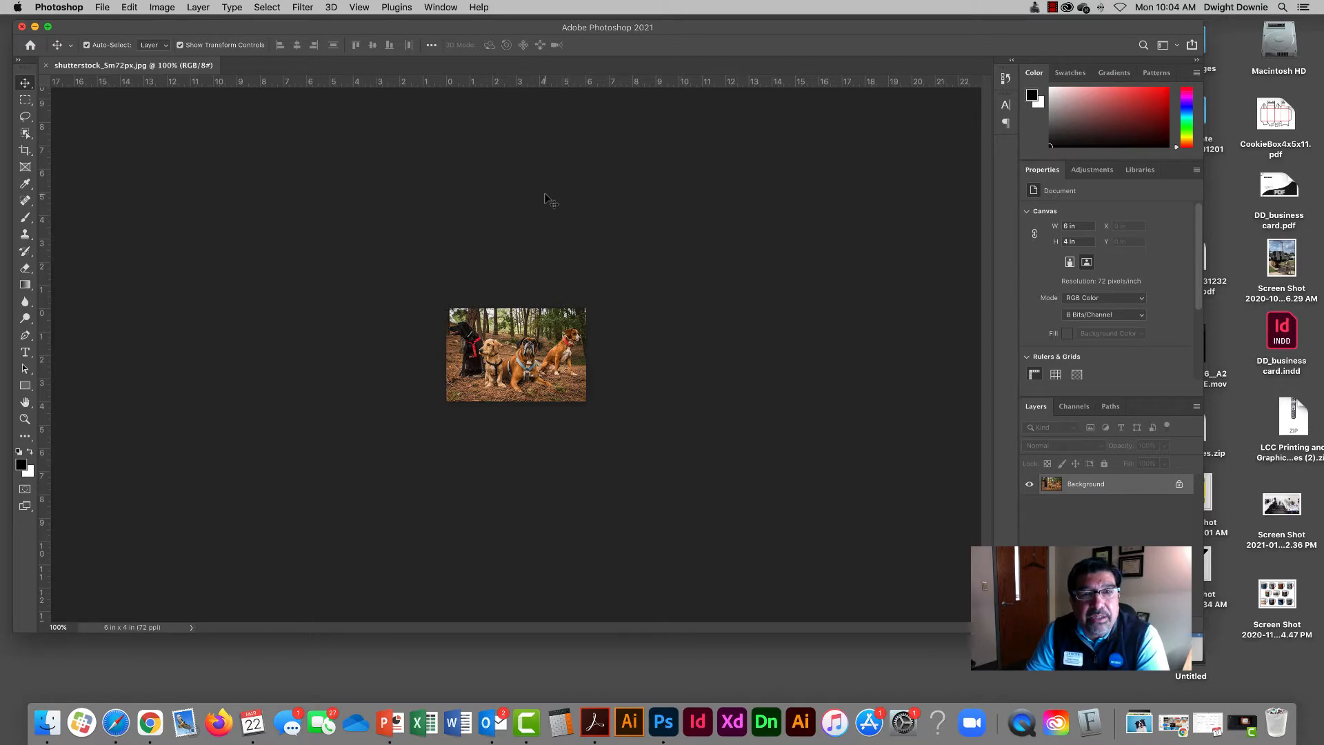
drag(427, 30, 446, 31)
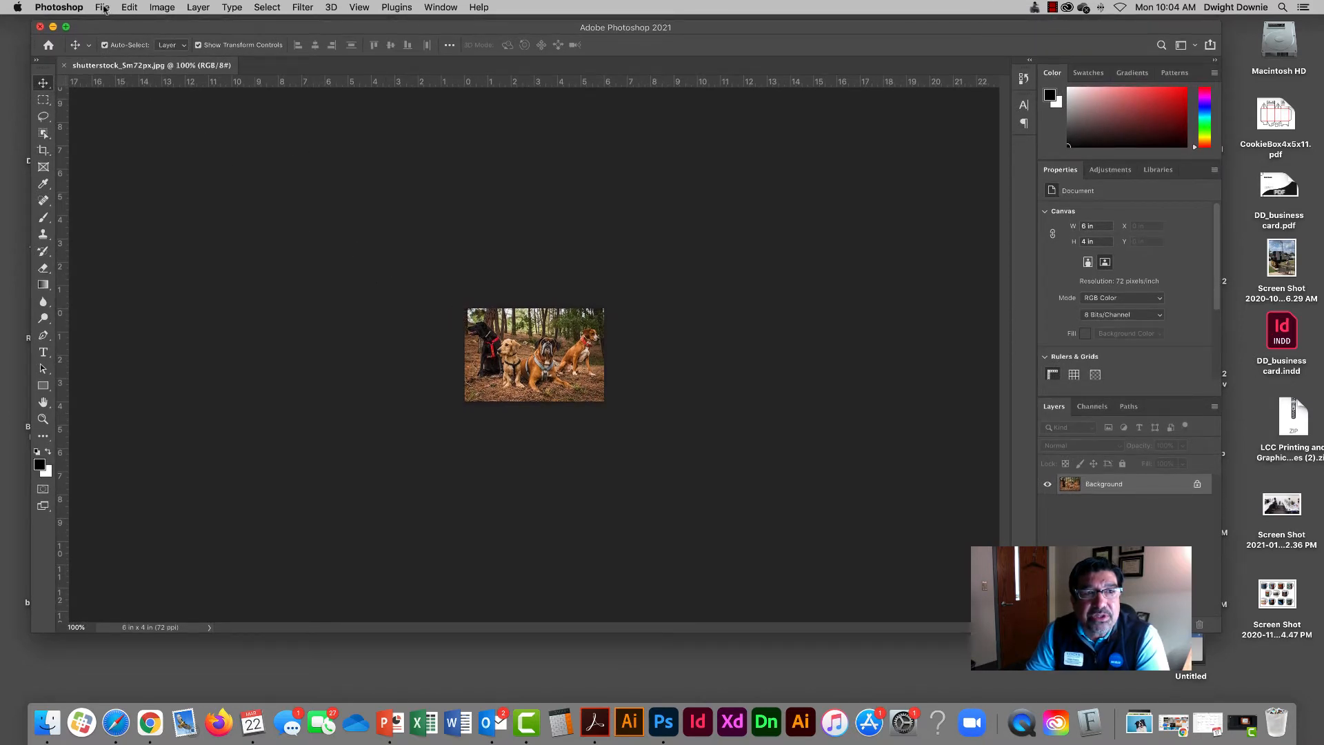
click(40, 27)
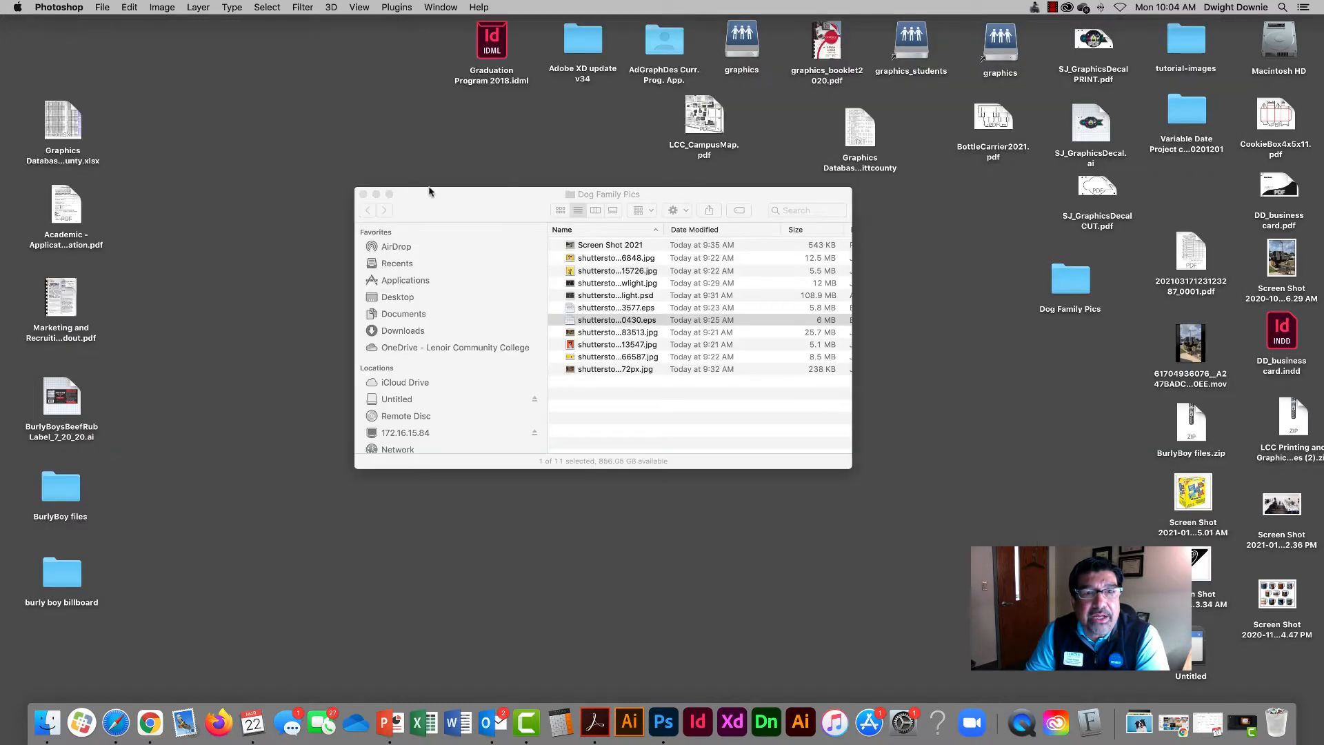
Step: Switch back to Photoshop and start a new document with its dimensions measured in pixels
click(467, 207)
click(664, 722)
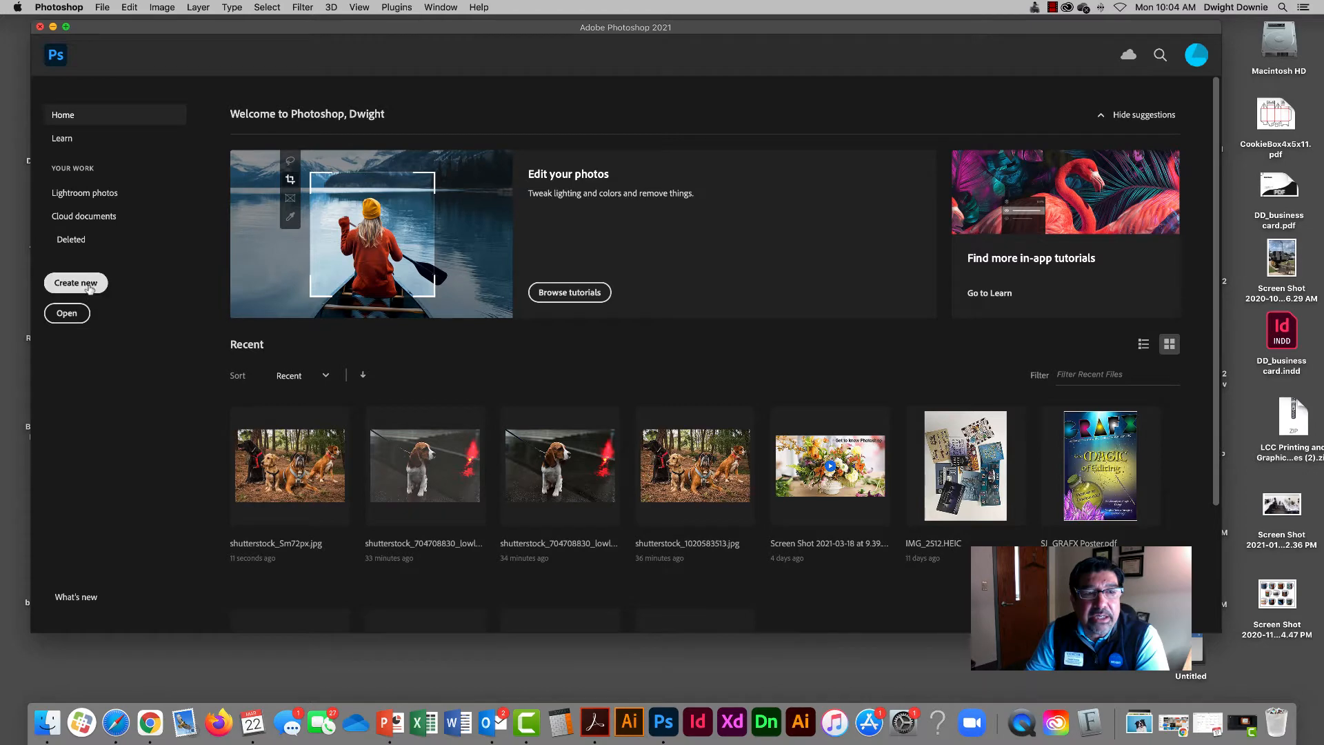
click(90, 288)
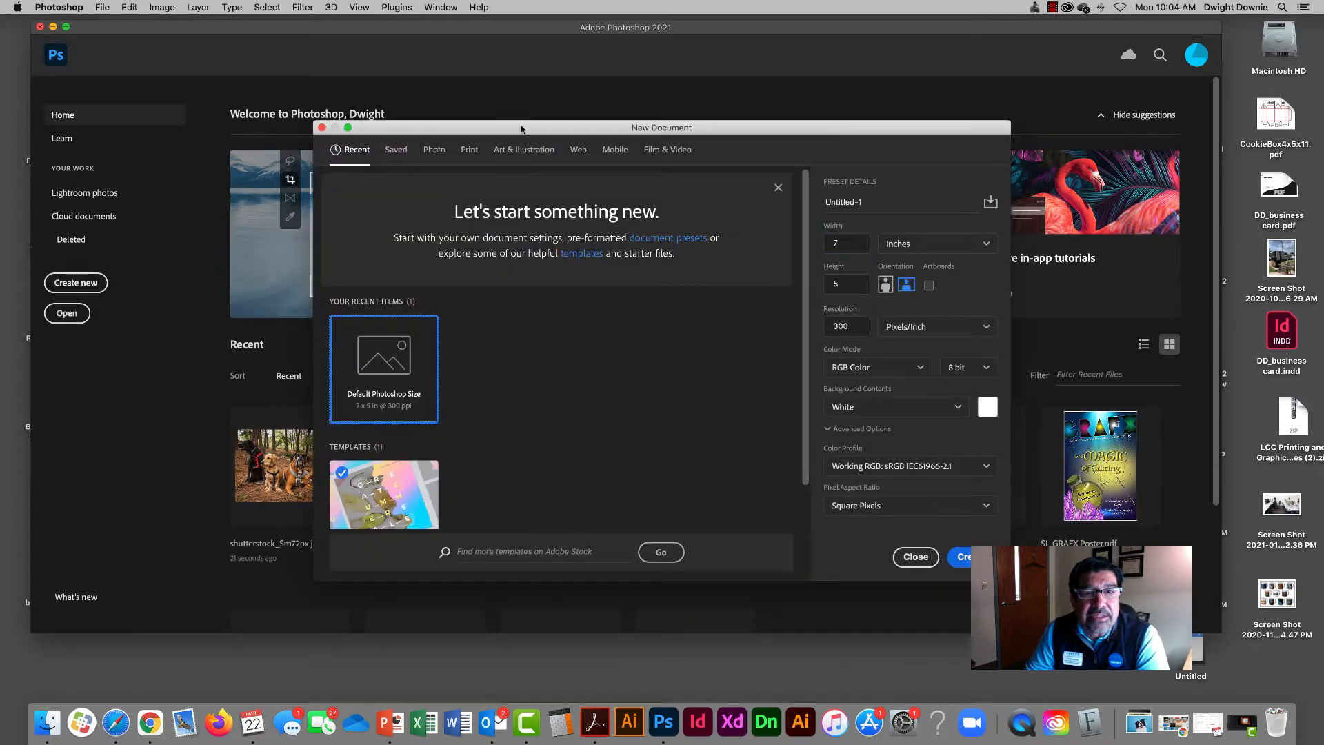
drag(506, 103, 473, 87)
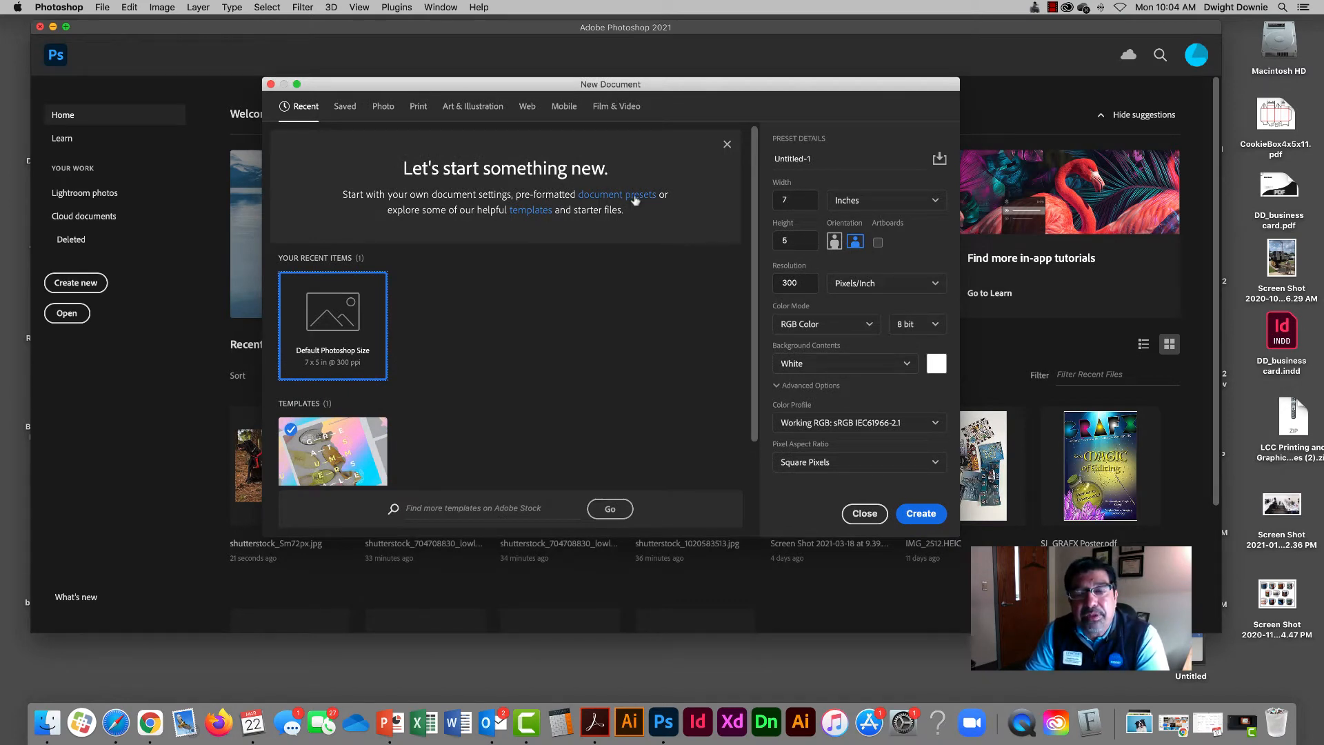
drag(658, 87, 644, 86)
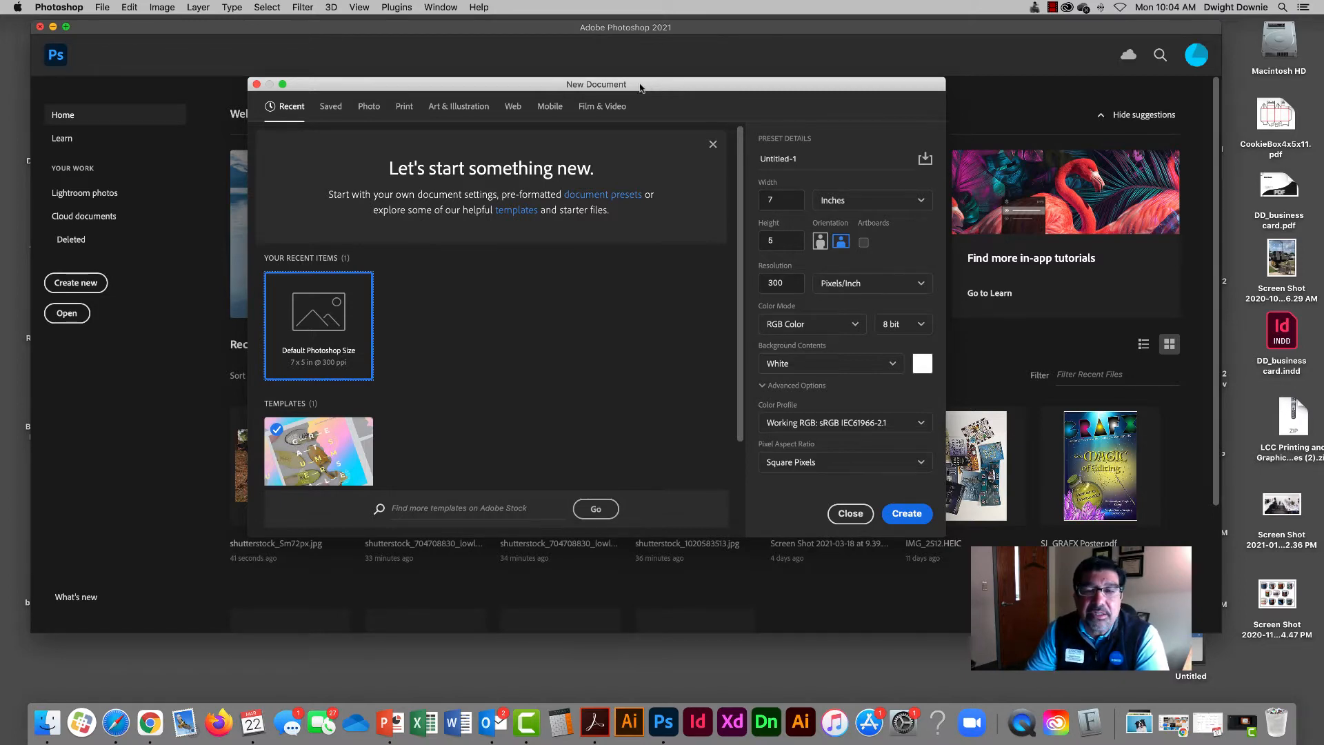
drag(775, 88, 760, 86)
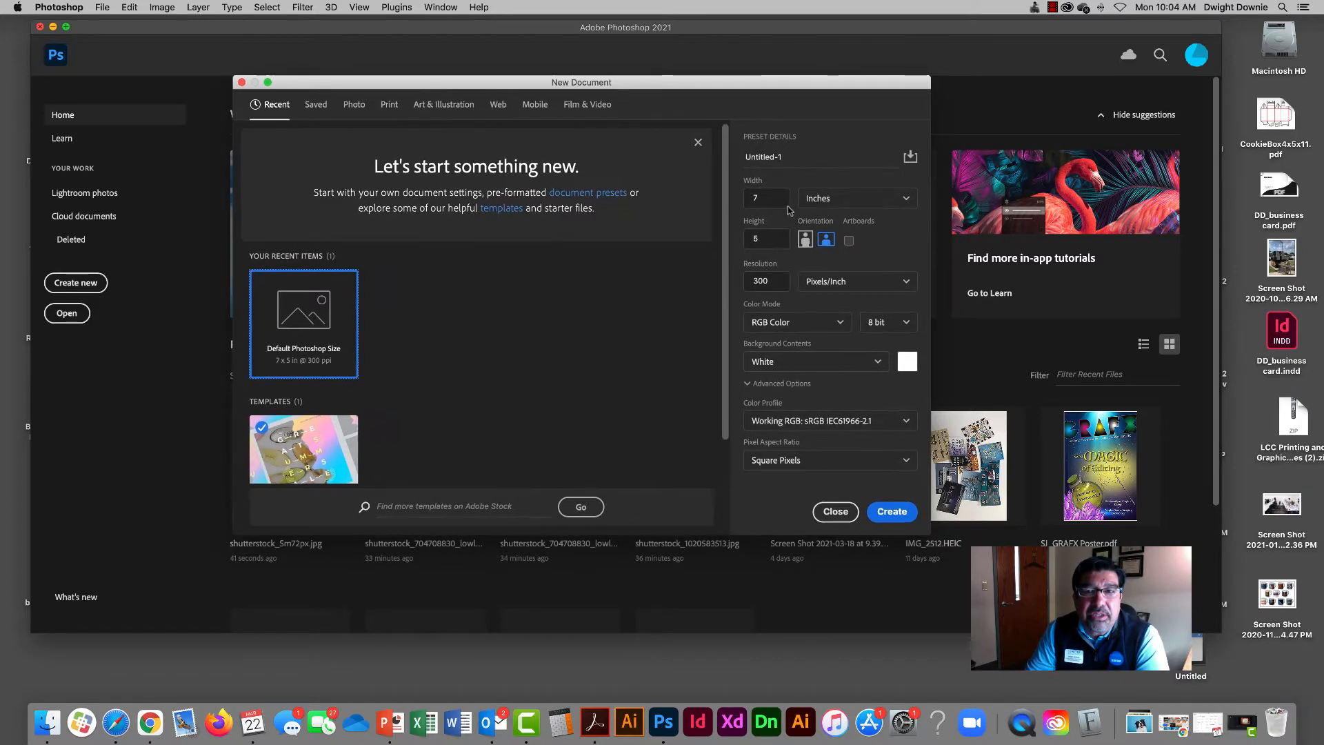
click(848, 201)
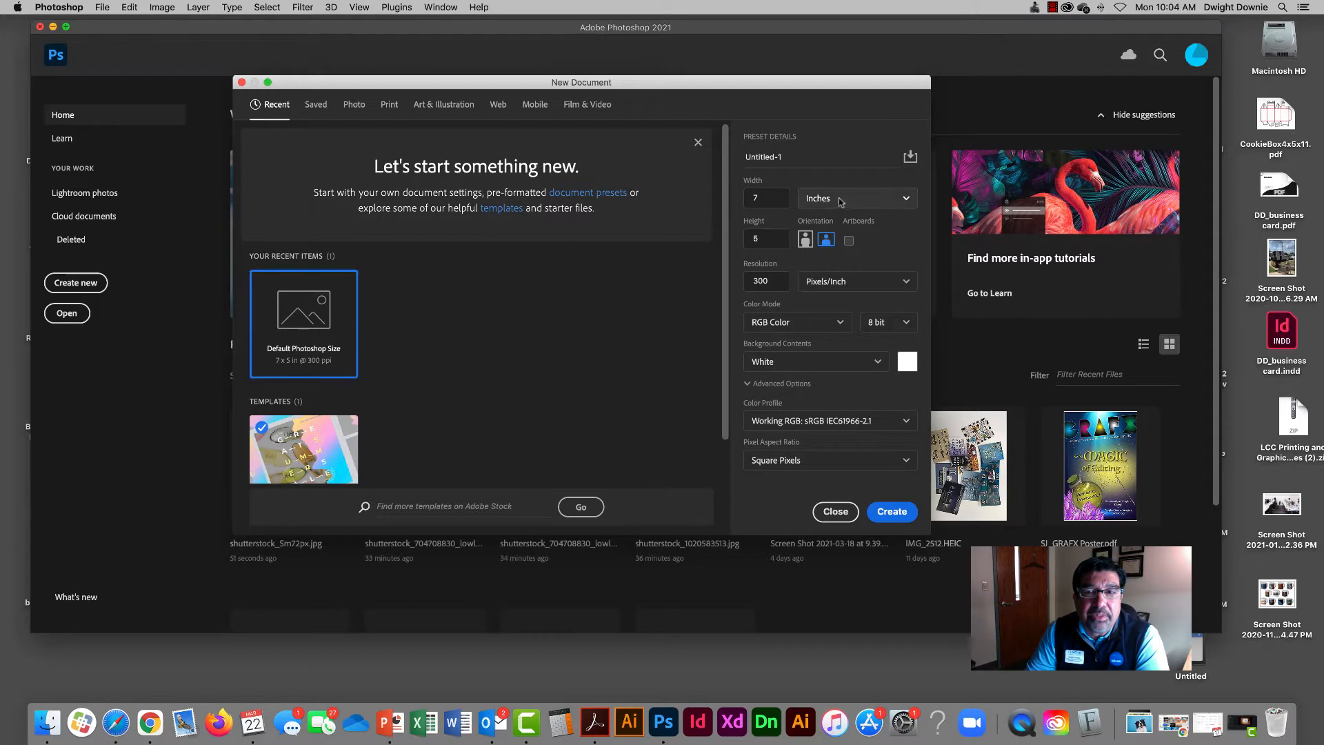
click(844, 211)
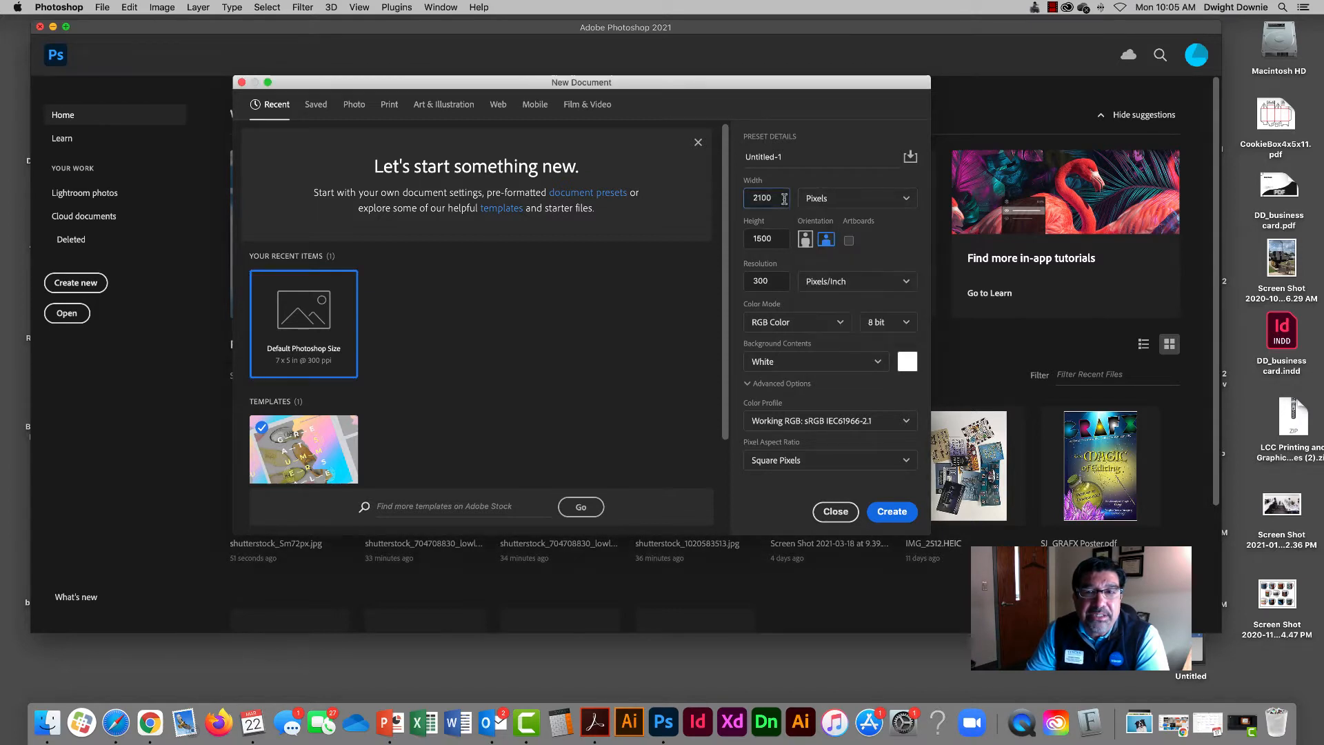
Step: Set the new document's width to 1920 pixels and its height to 1080 pixels
drag(784, 201, 737, 197)
text(19)
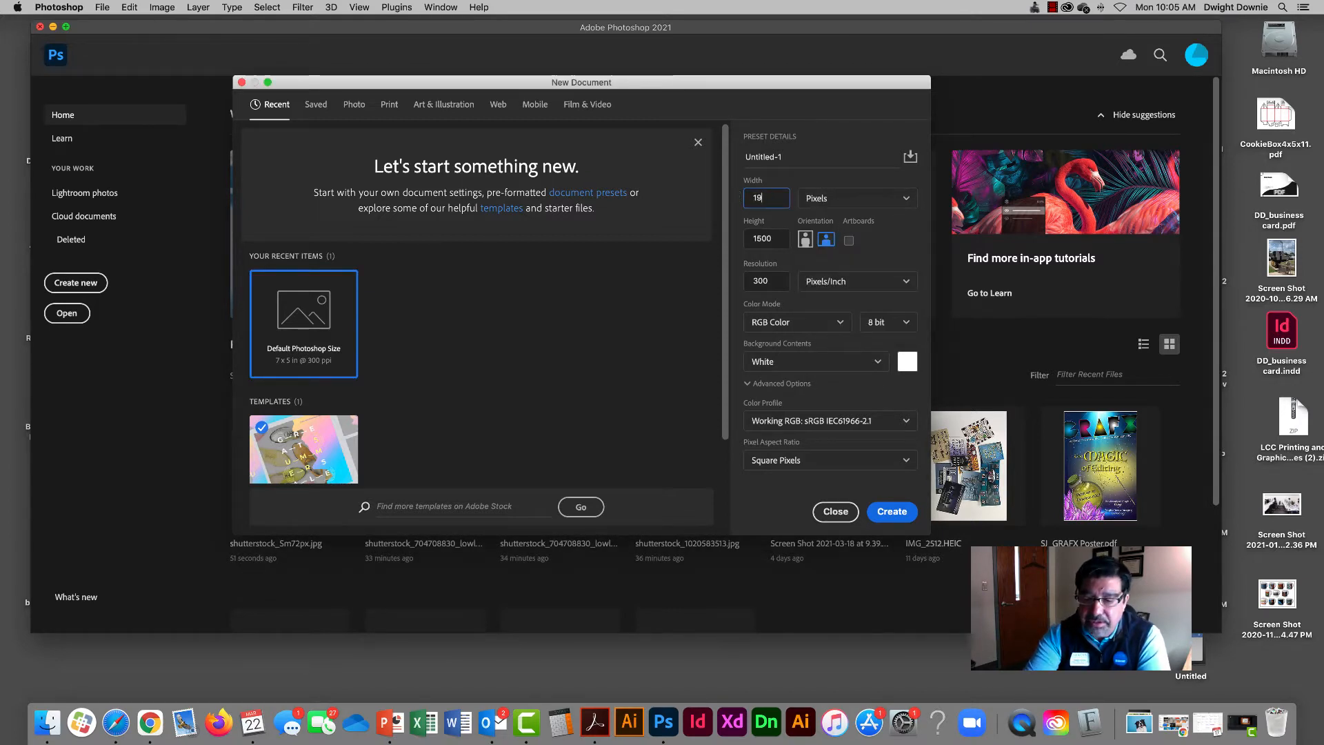
text(8)
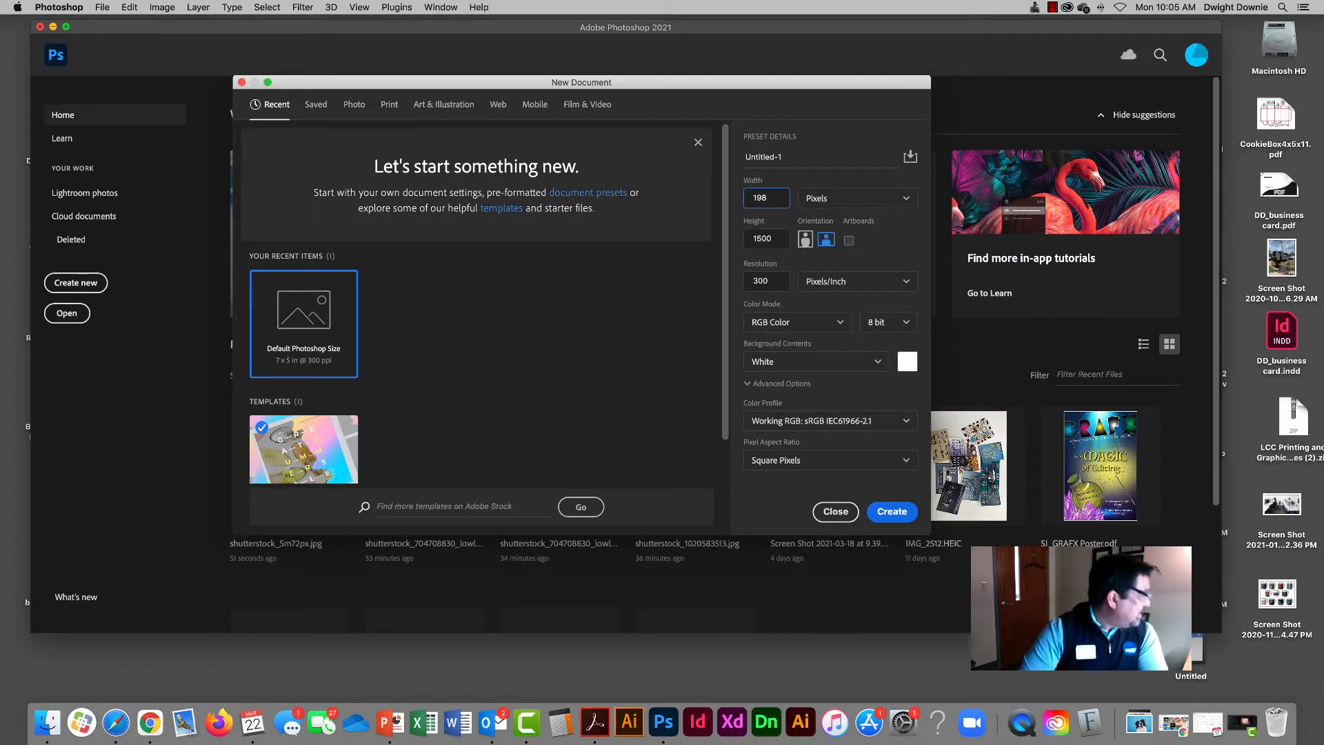
text(20)
key(BackSpace)
key(BackSpace)
text(20)
key(Tab)
text(1080)
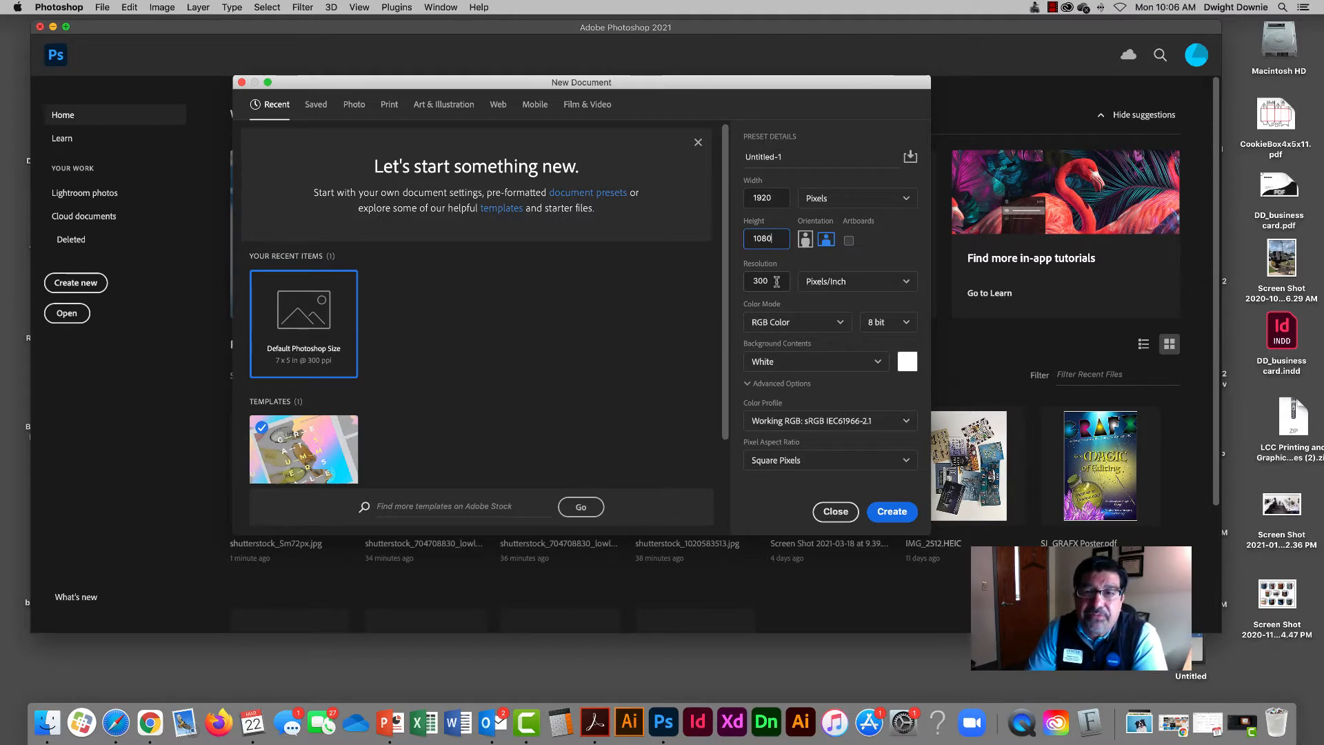
Step: Create the new document with a resolution of 140 pixels/inch, keeping the color mode as RGB Color
drag(776, 280, 744, 279)
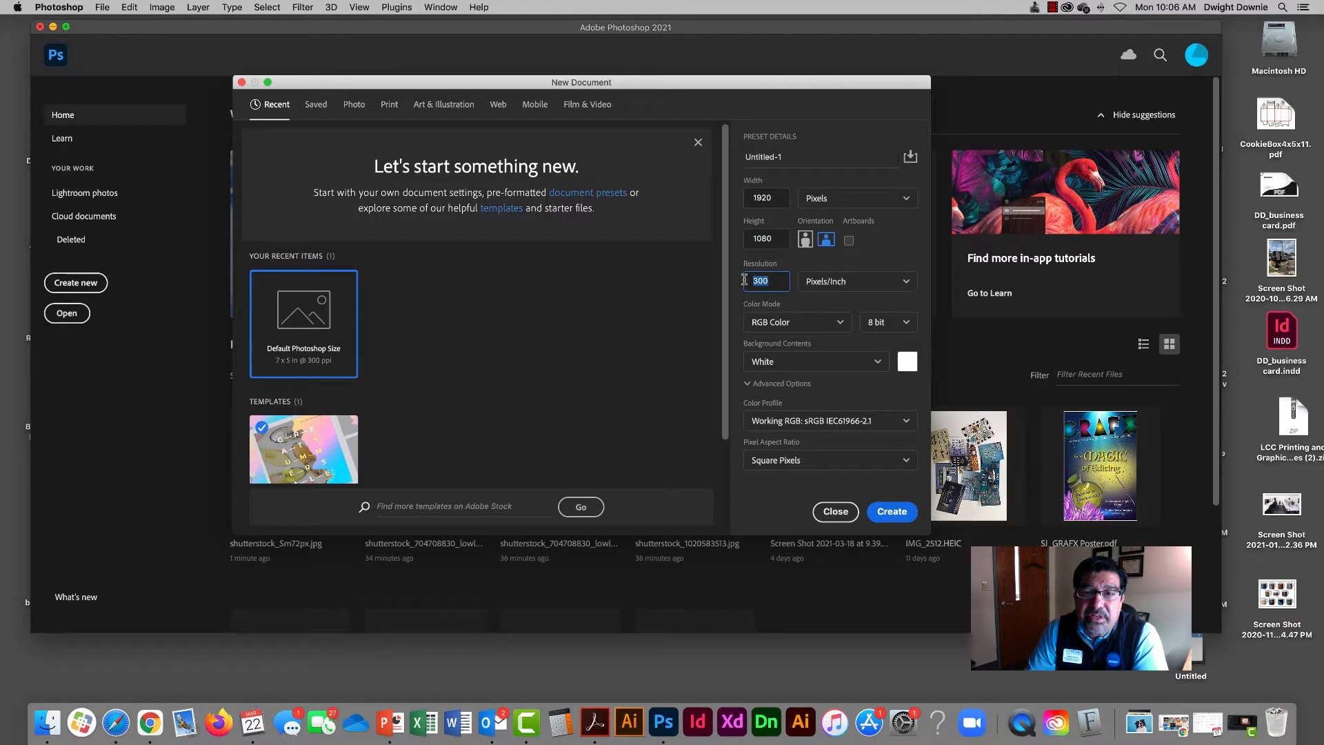
text(140)
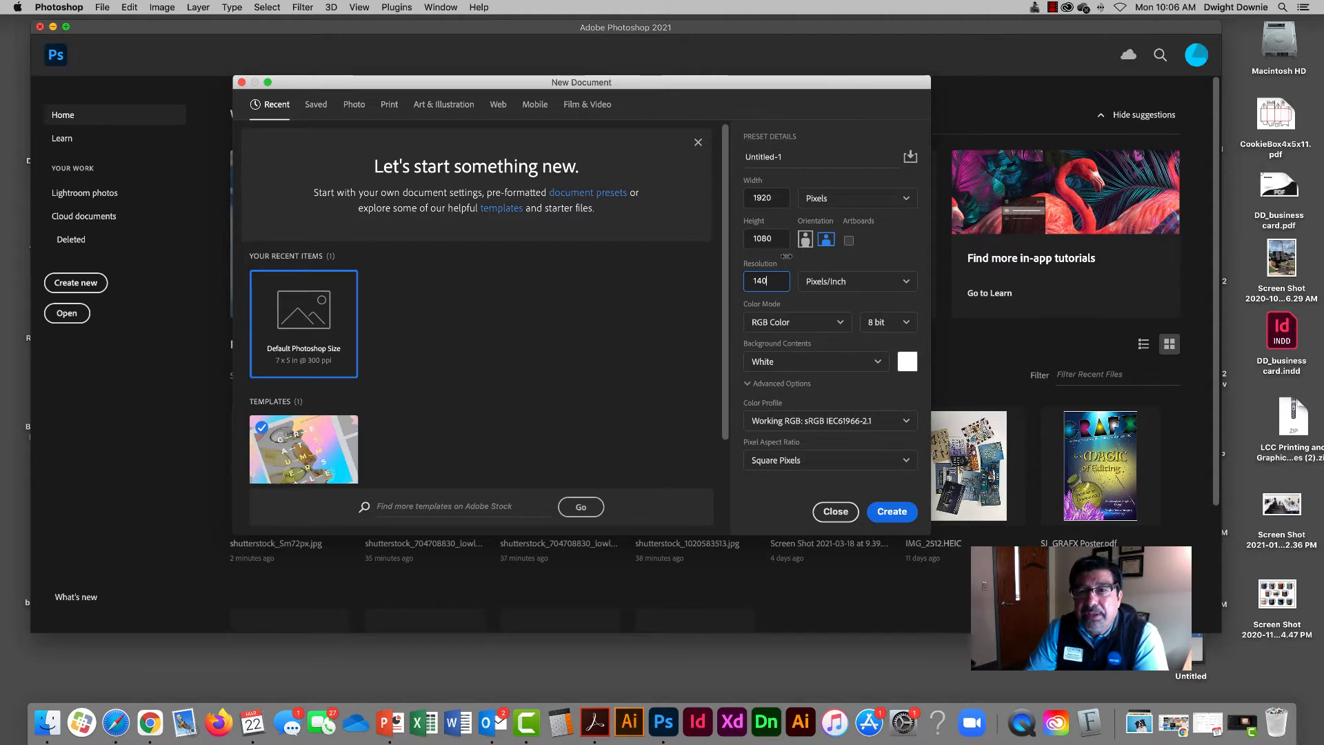
click(837, 322)
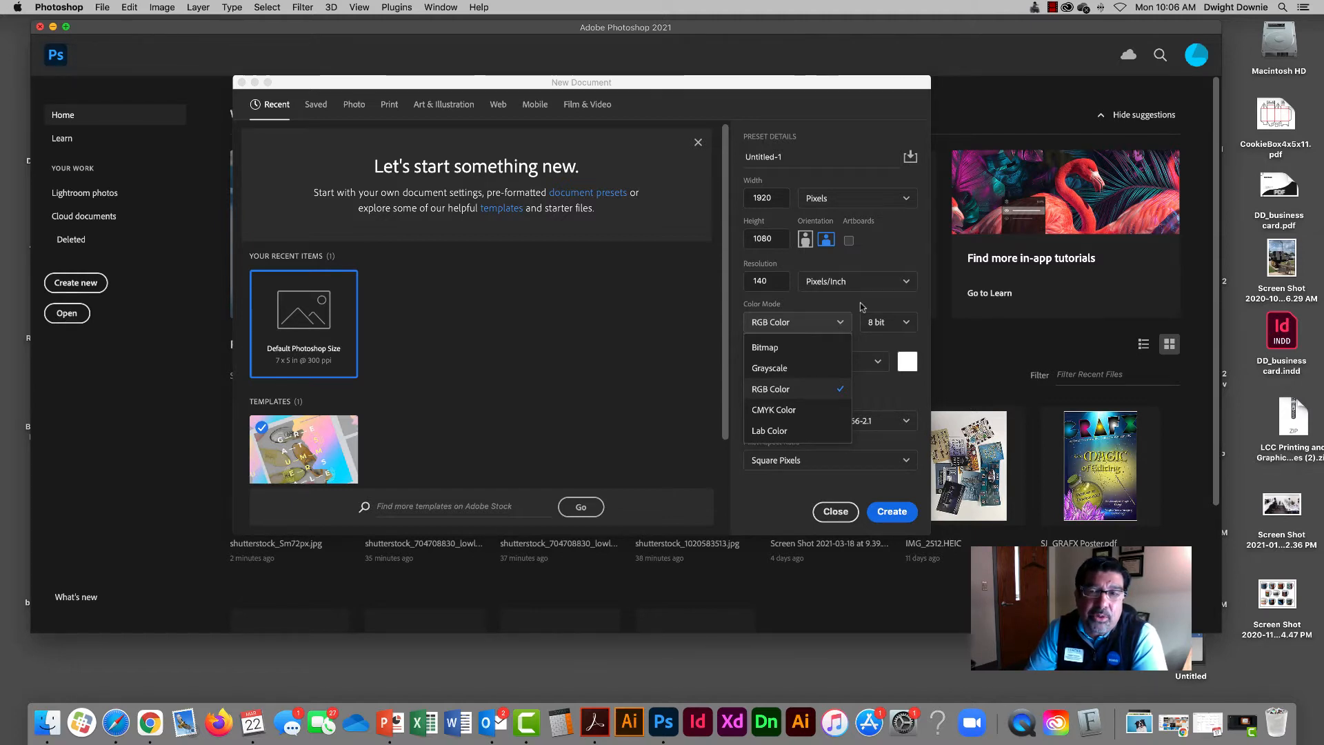
click(859, 303)
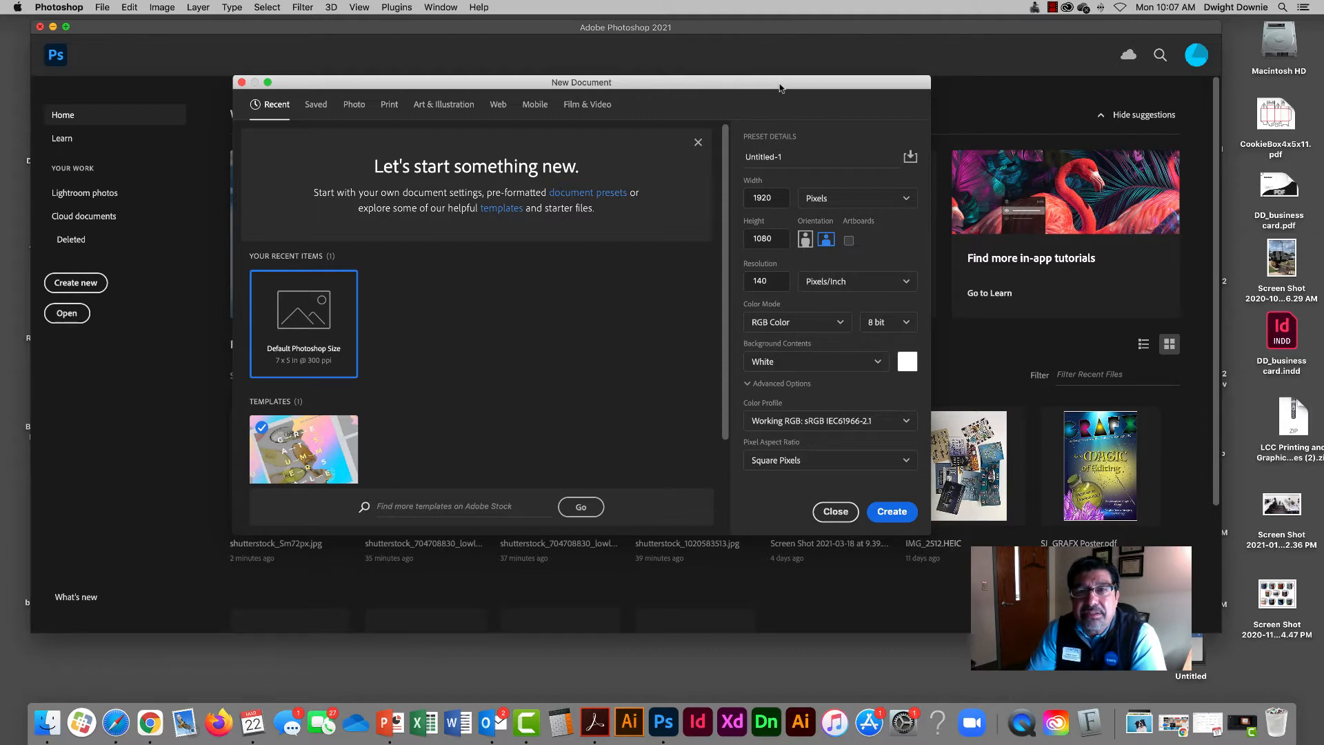
drag(780, 88, 778, 82)
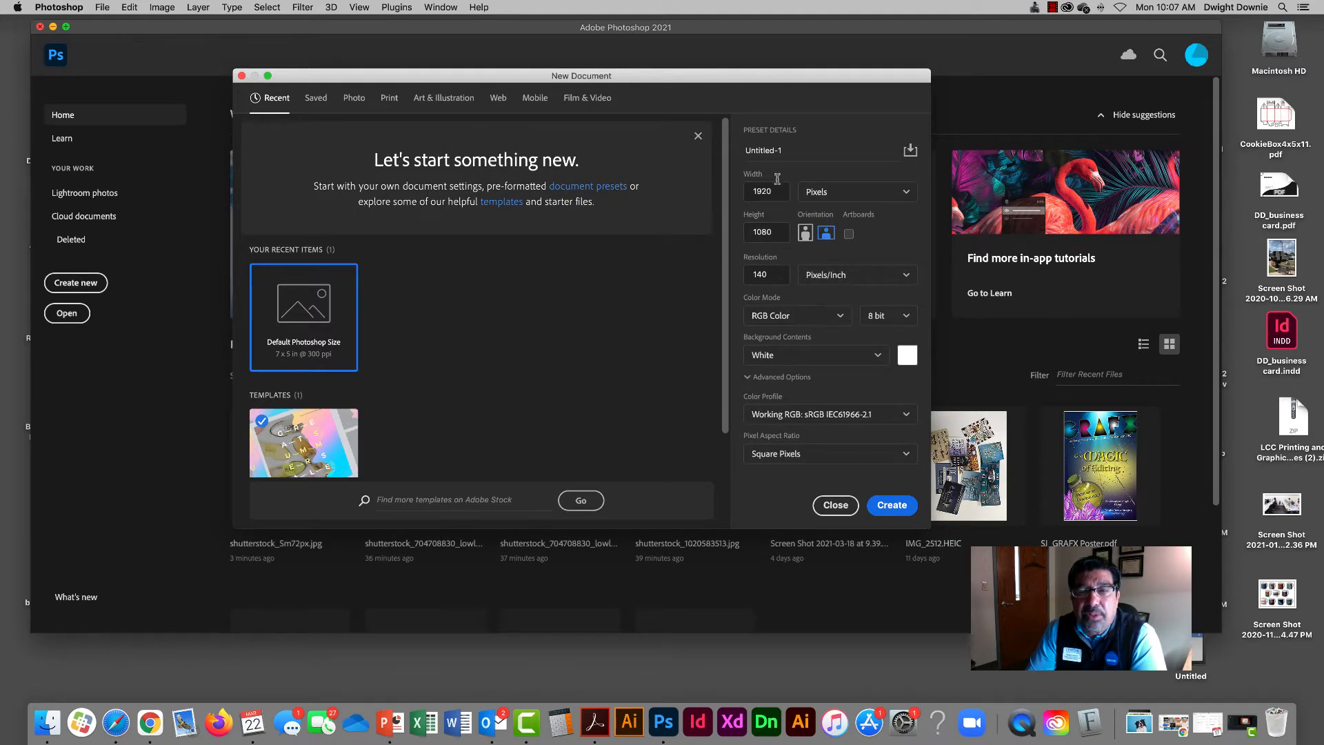
click(841, 317)
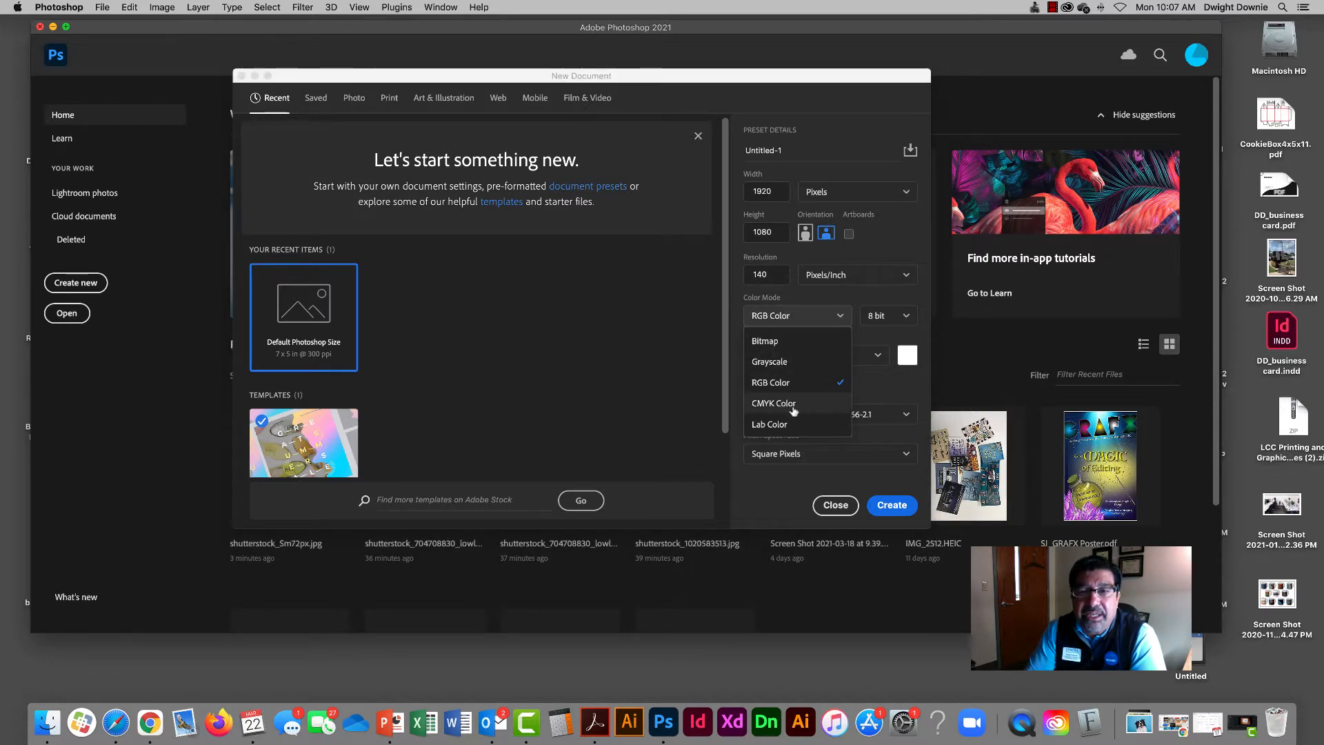
click(796, 298)
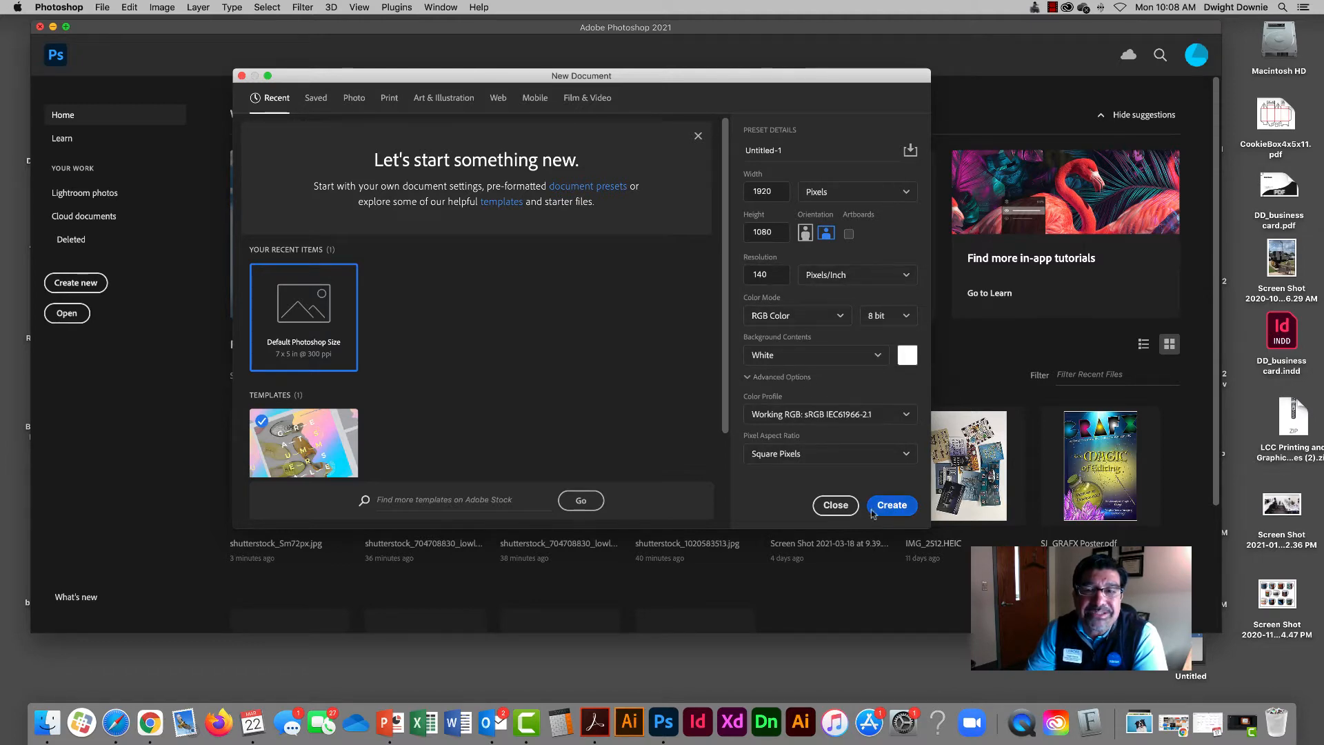
click(903, 510)
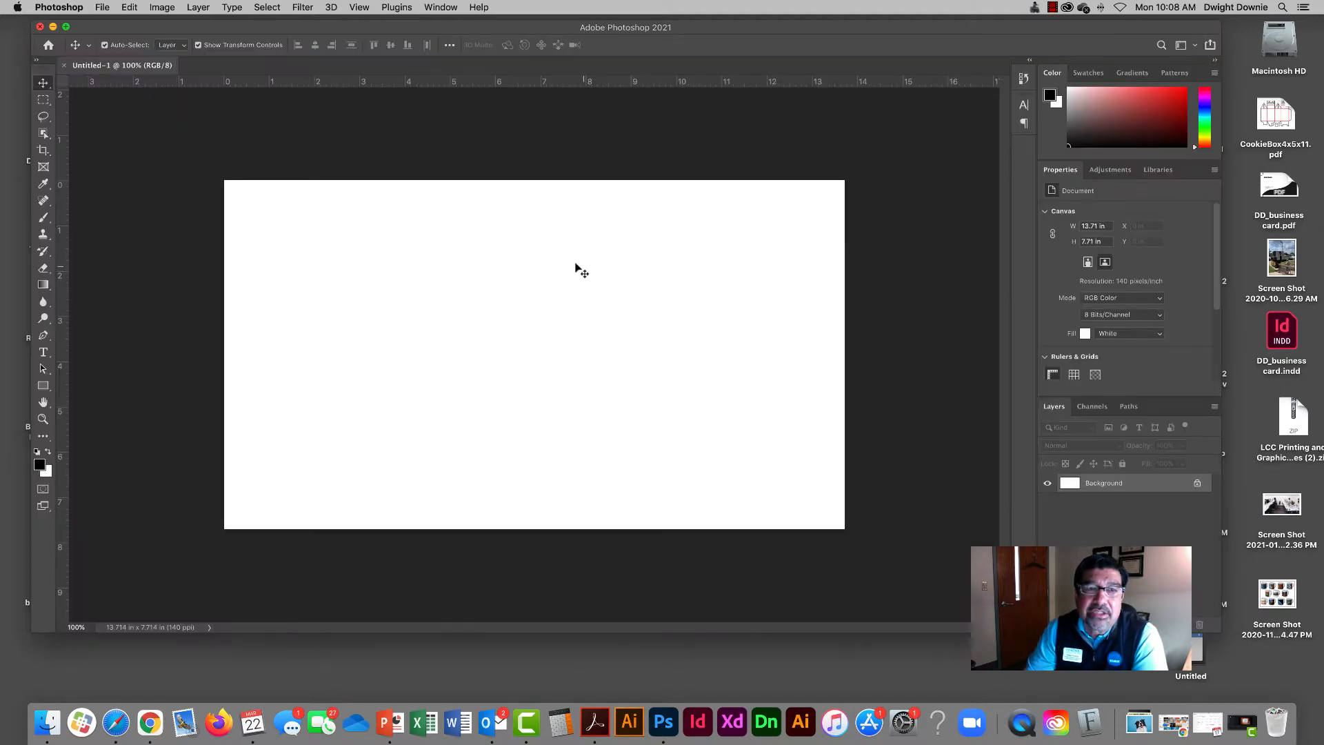
drag(535, 27, 534, 24)
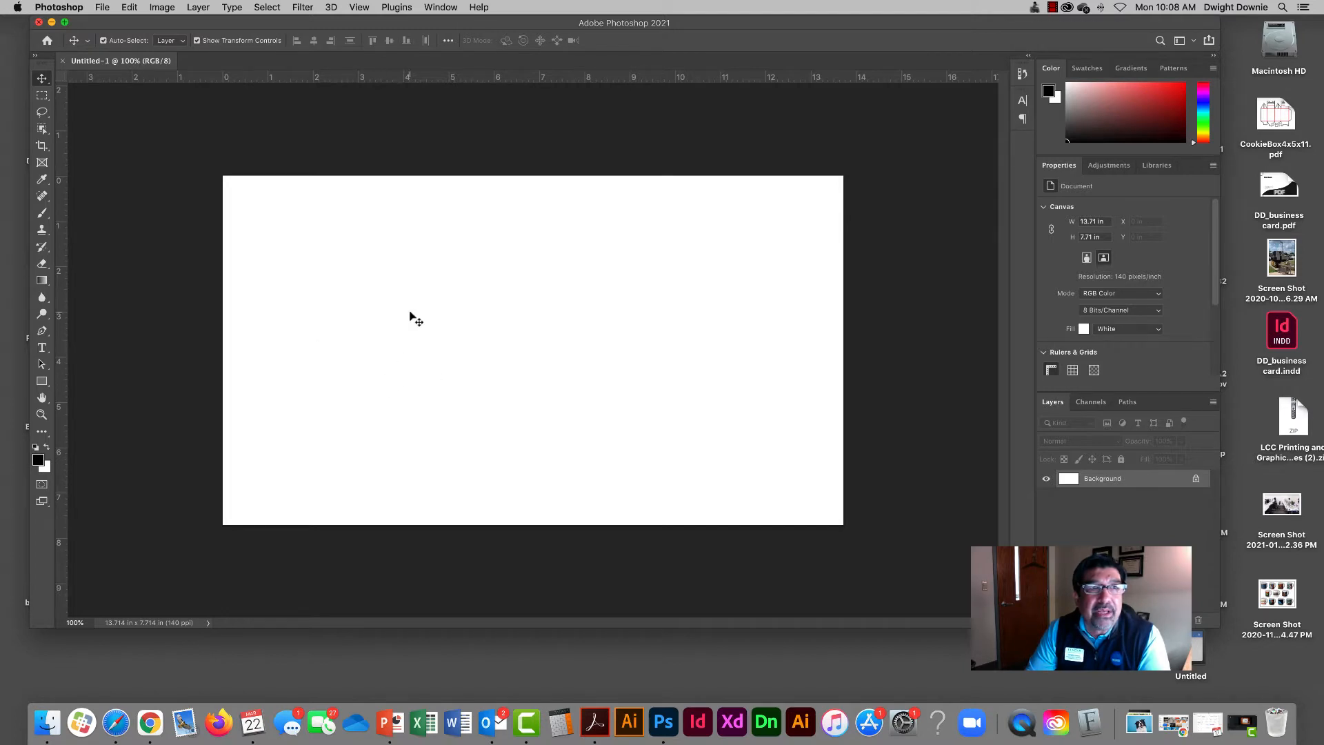
drag(258, 25, 254, 34)
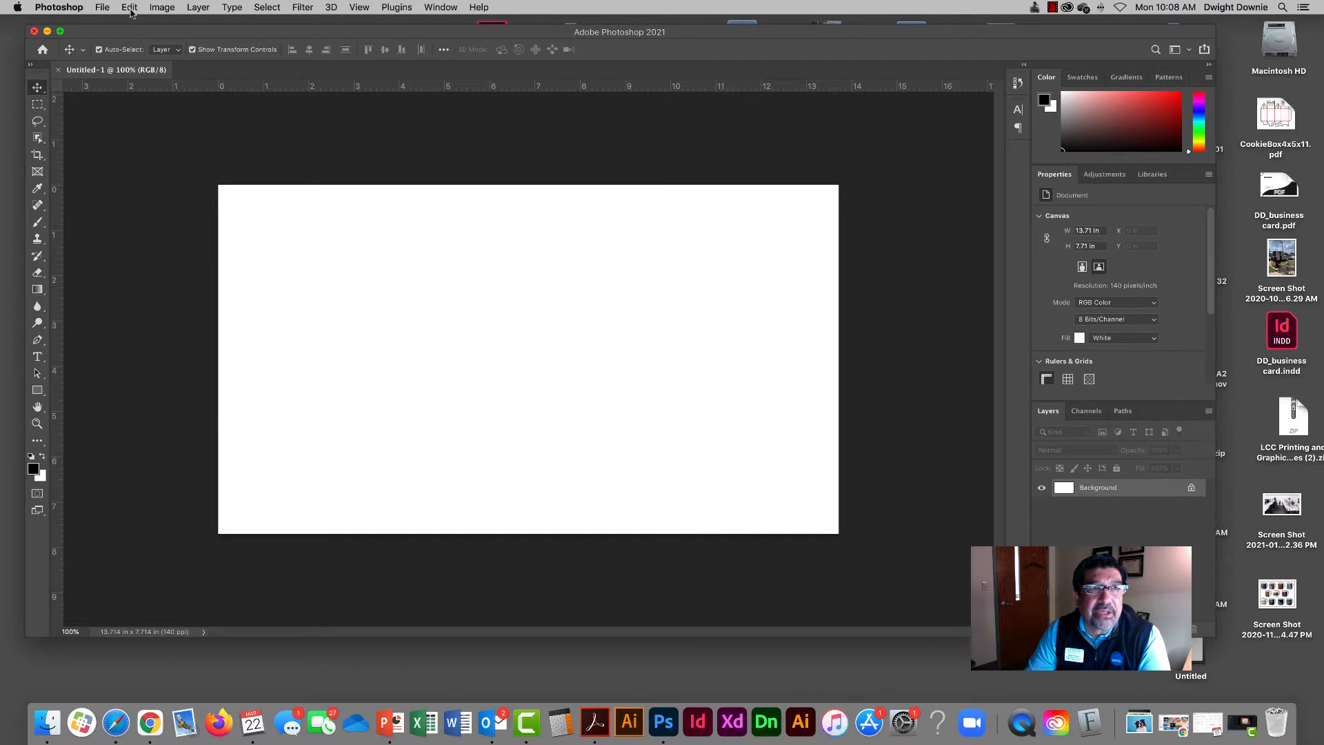
click(105, 8)
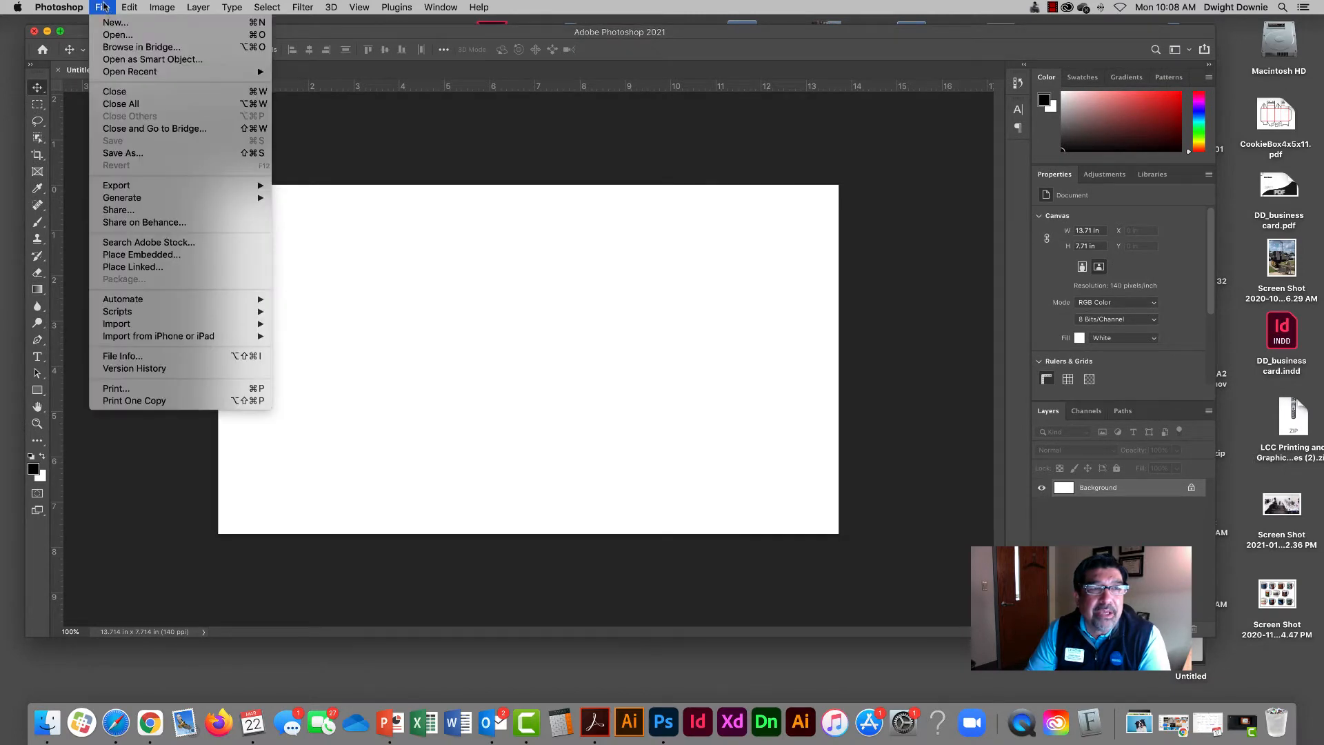
click(104, 7)
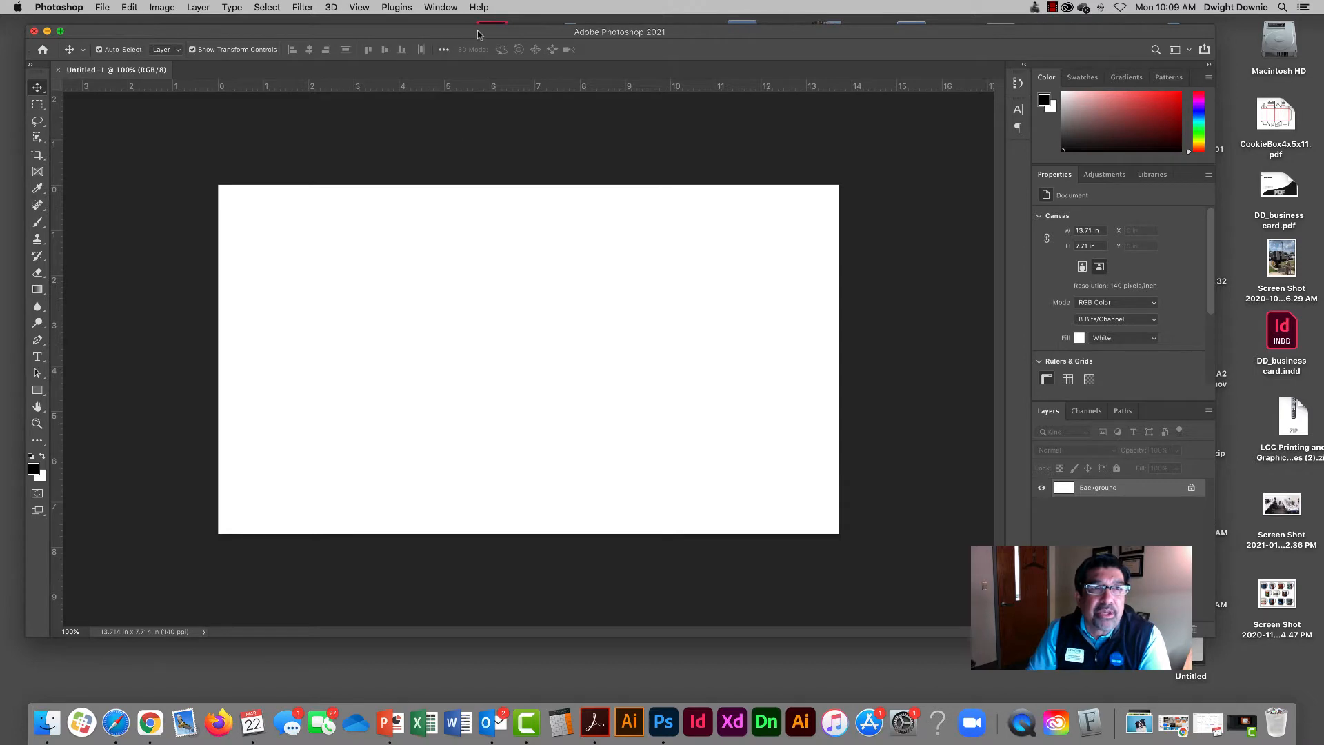
Step: Open shutterstock_Sm72px.jpg from the Dog Family Pics folder alongside the blank document
drag(478, 31, 476, 58)
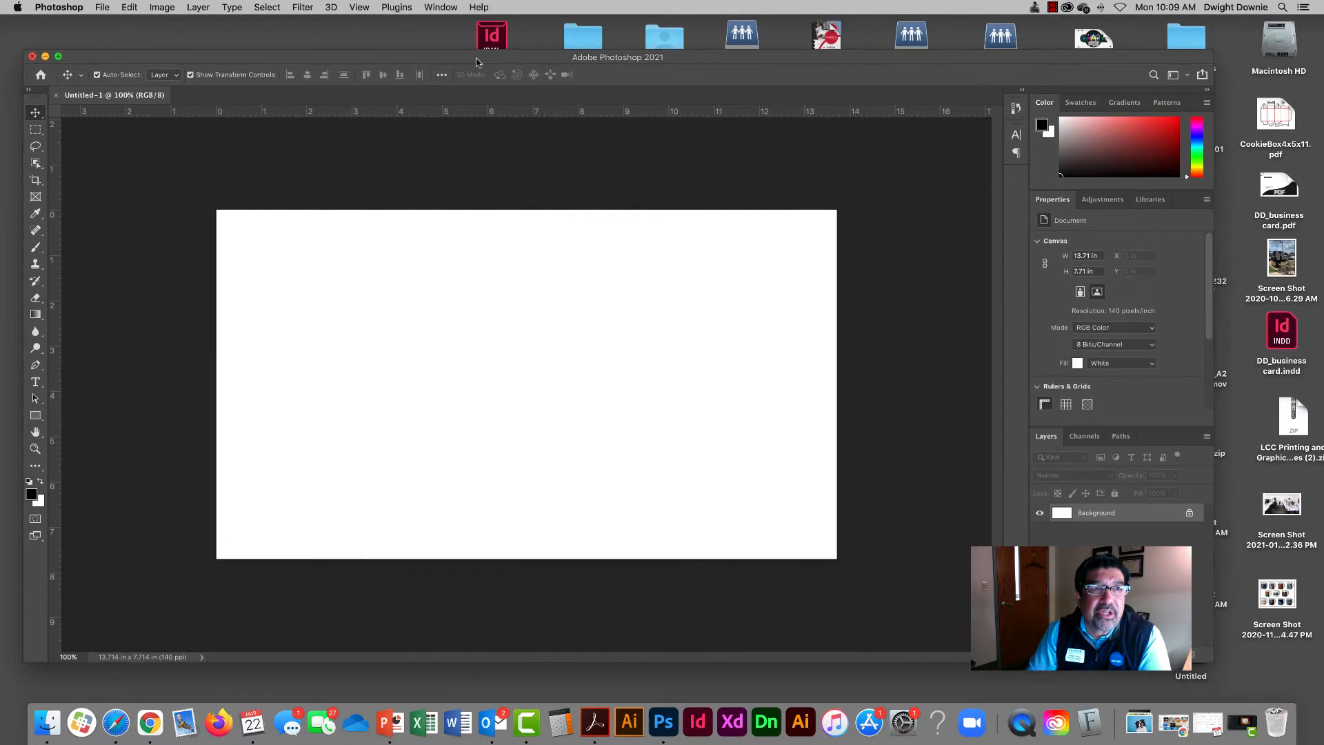
click(102, 8)
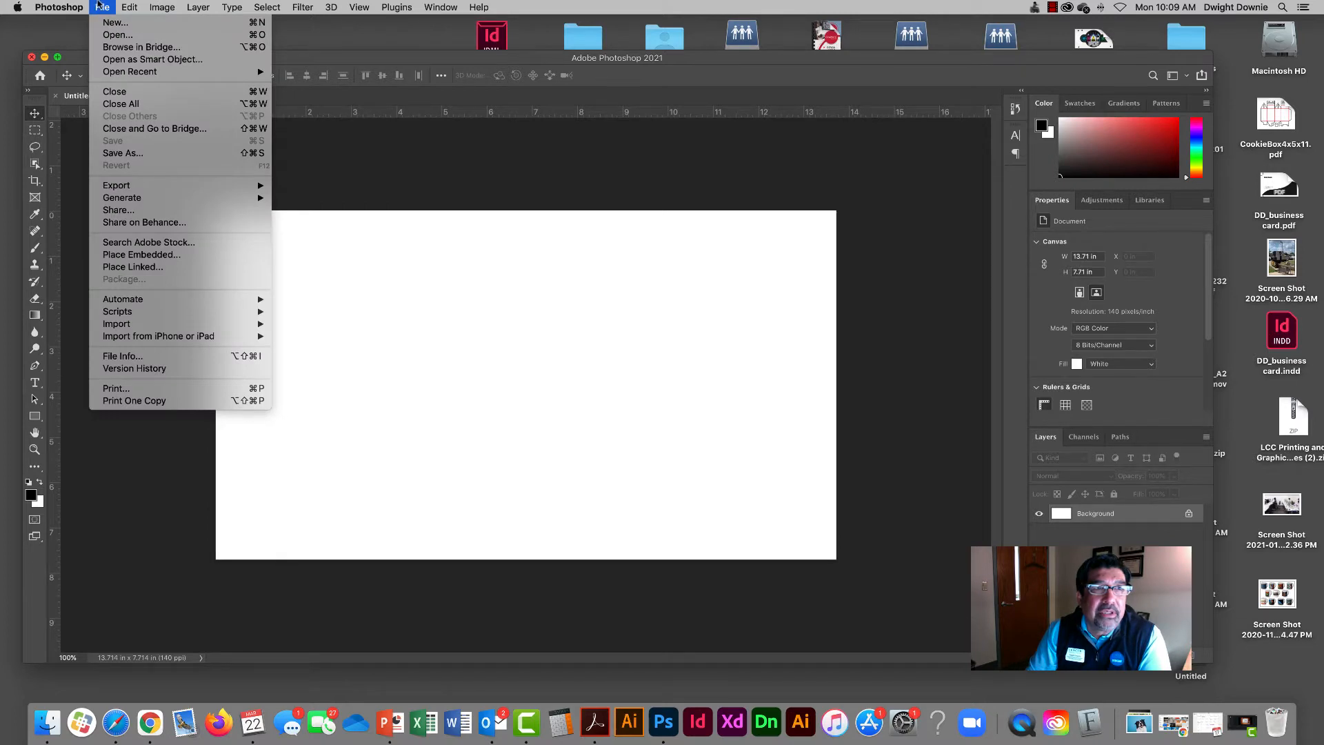
click(101, 6)
click(102, 7)
click(101, 38)
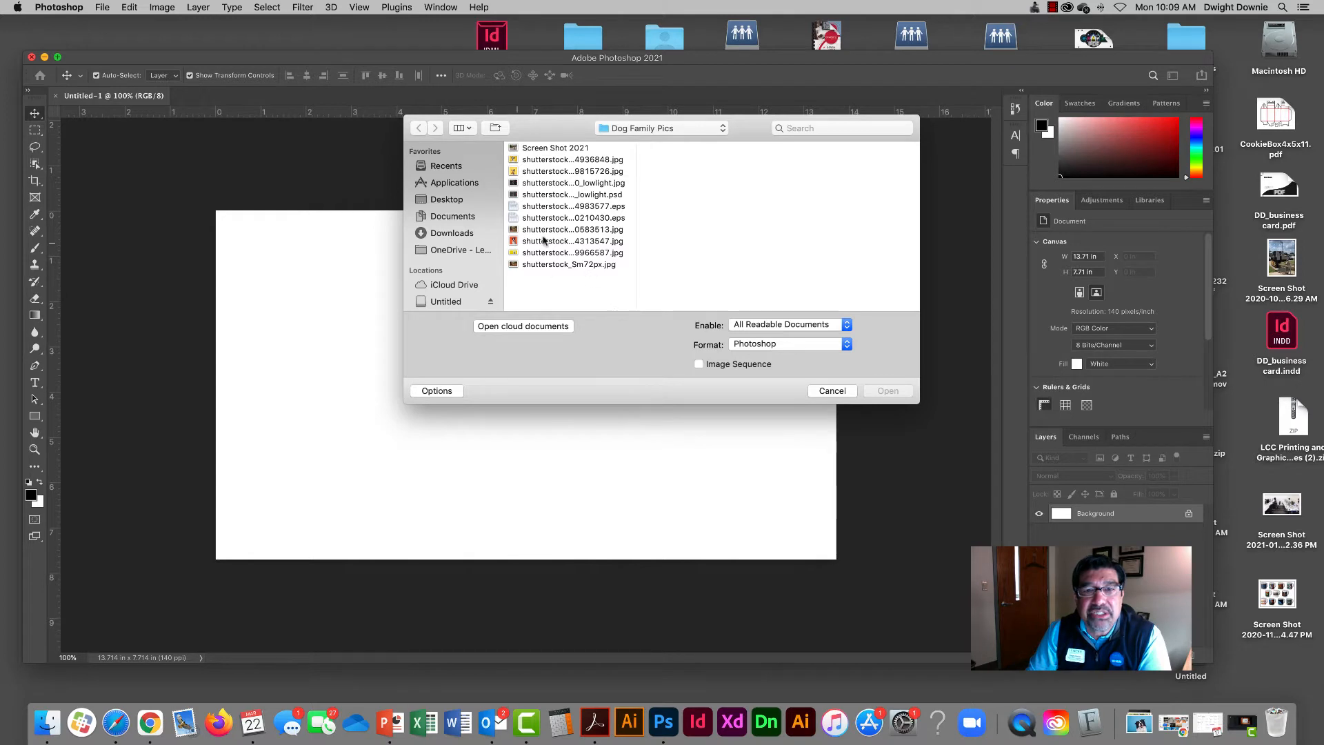
click(558, 265)
click(888, 391)
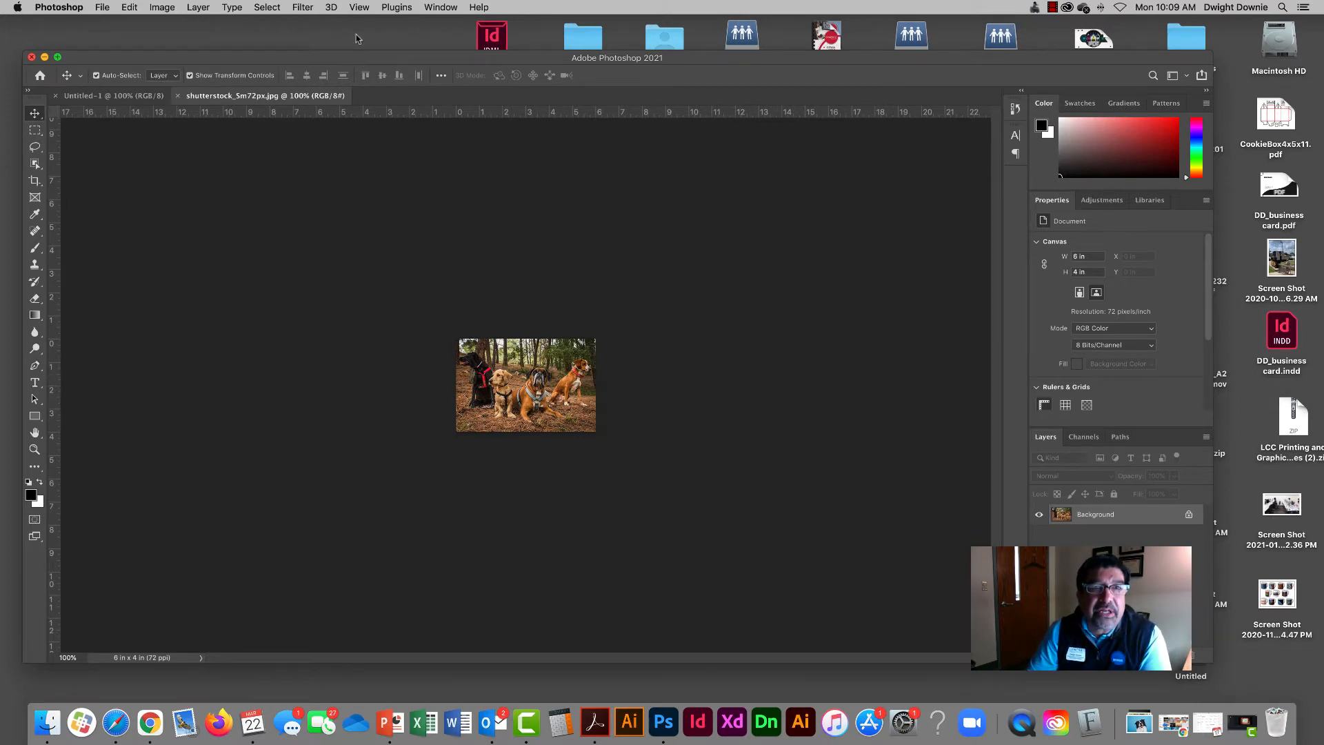
Step: Magnify the four-dog photo to 200% to view it larger
click(359, 7)
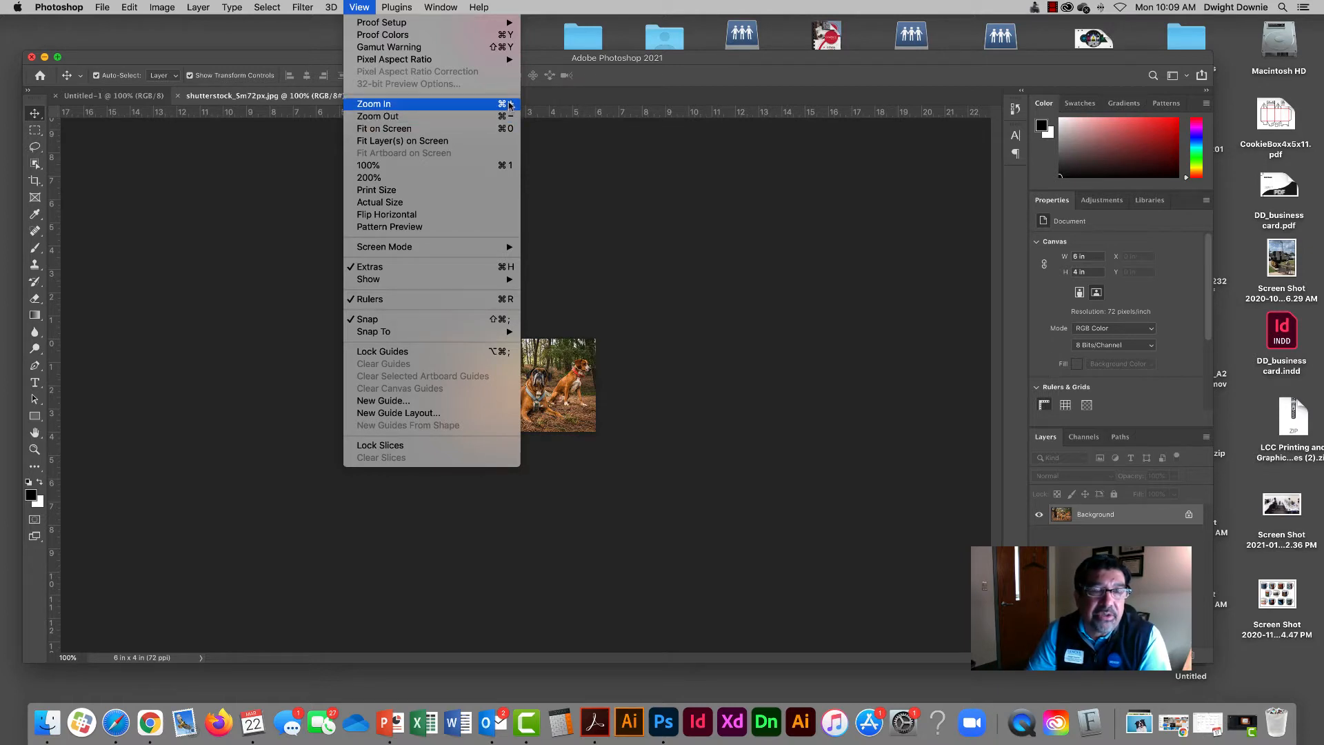
mouse_move(107, 7)
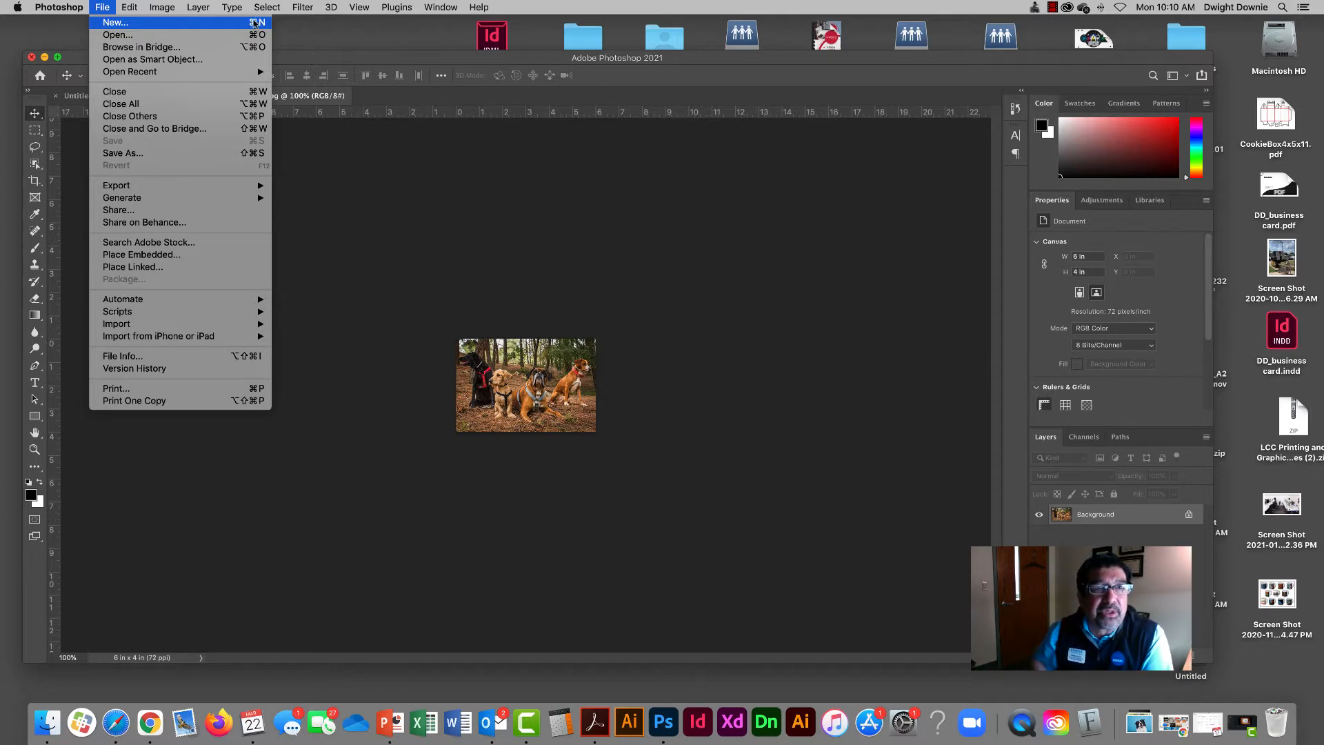
click(295, 6)
drag(474, 58, 473, 45)
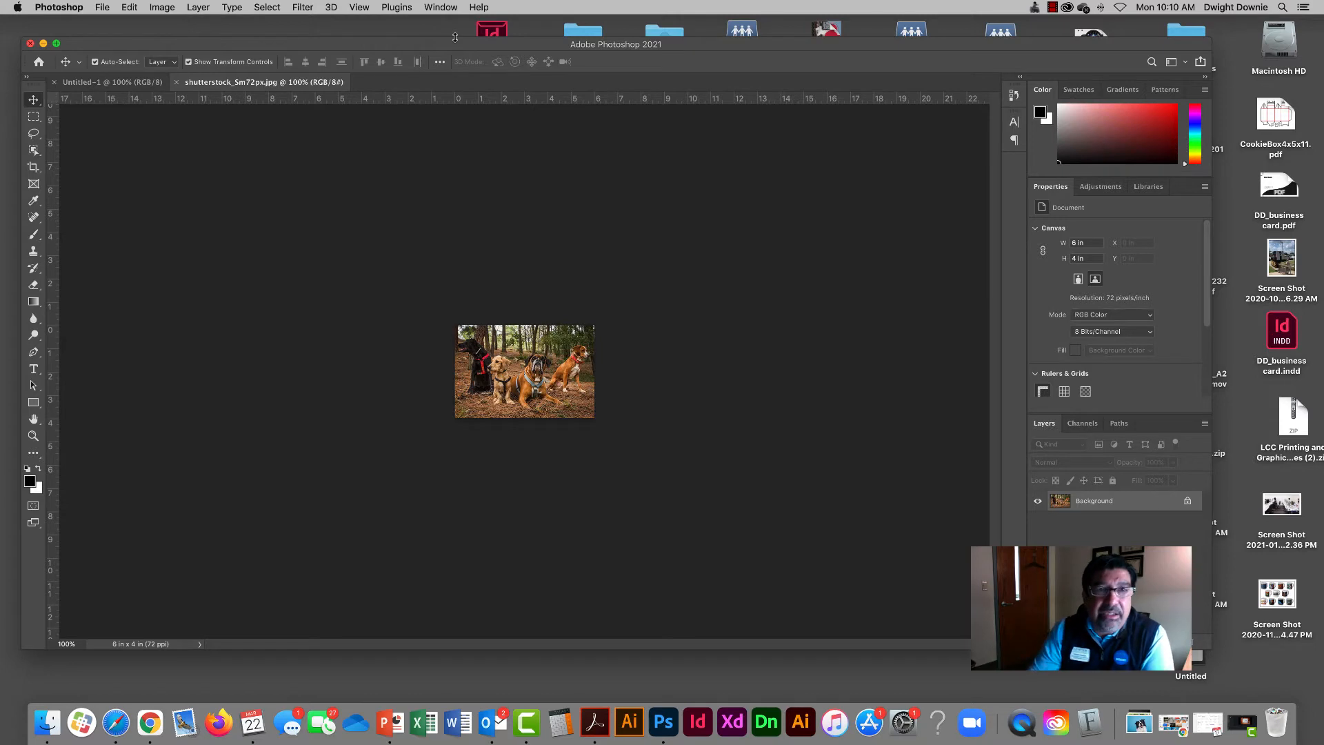
click(364, 8)
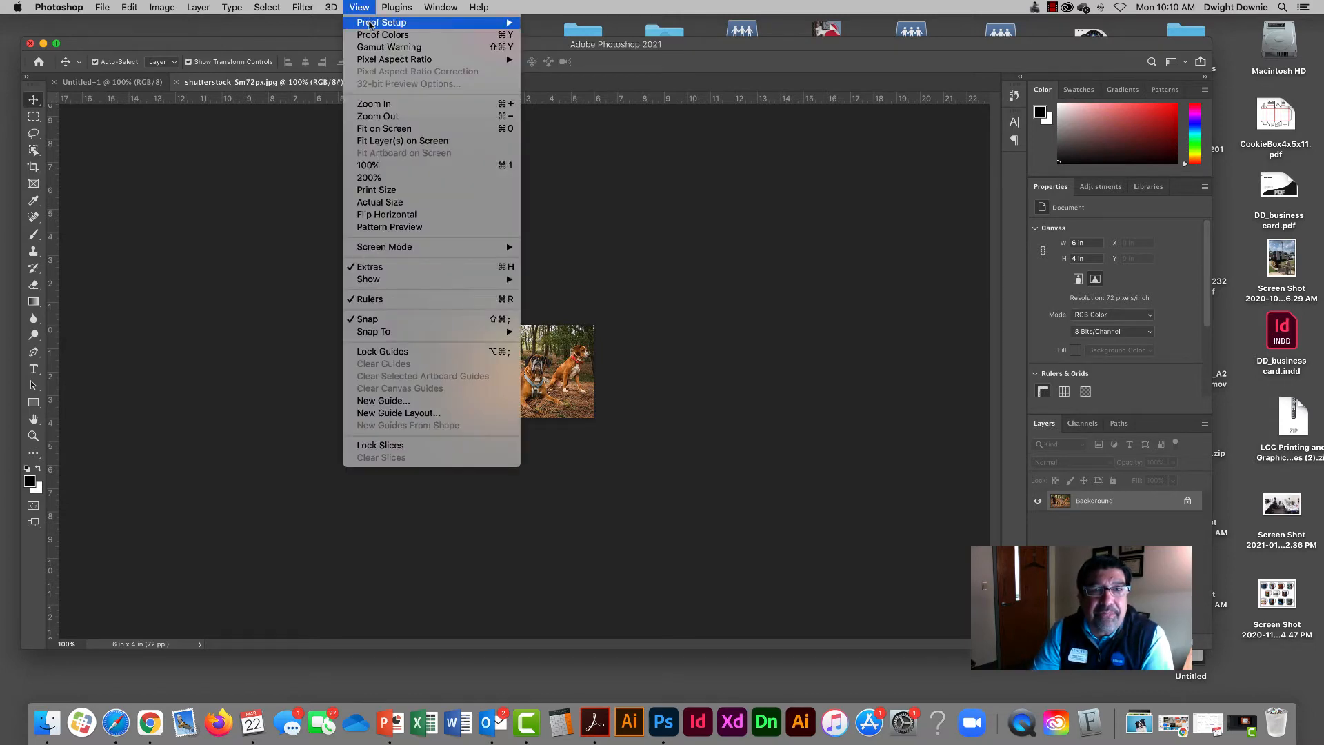
click(387, 109)
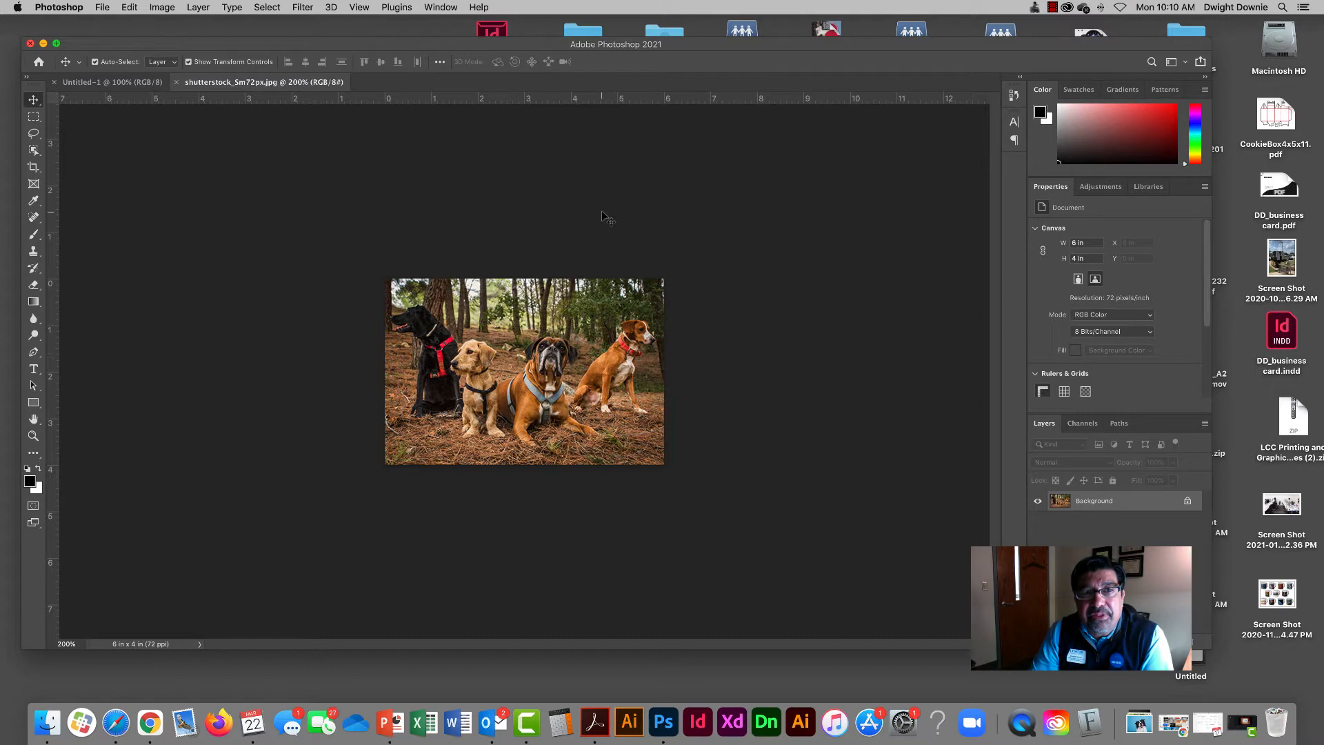
drag(457, 46, 456, 42)
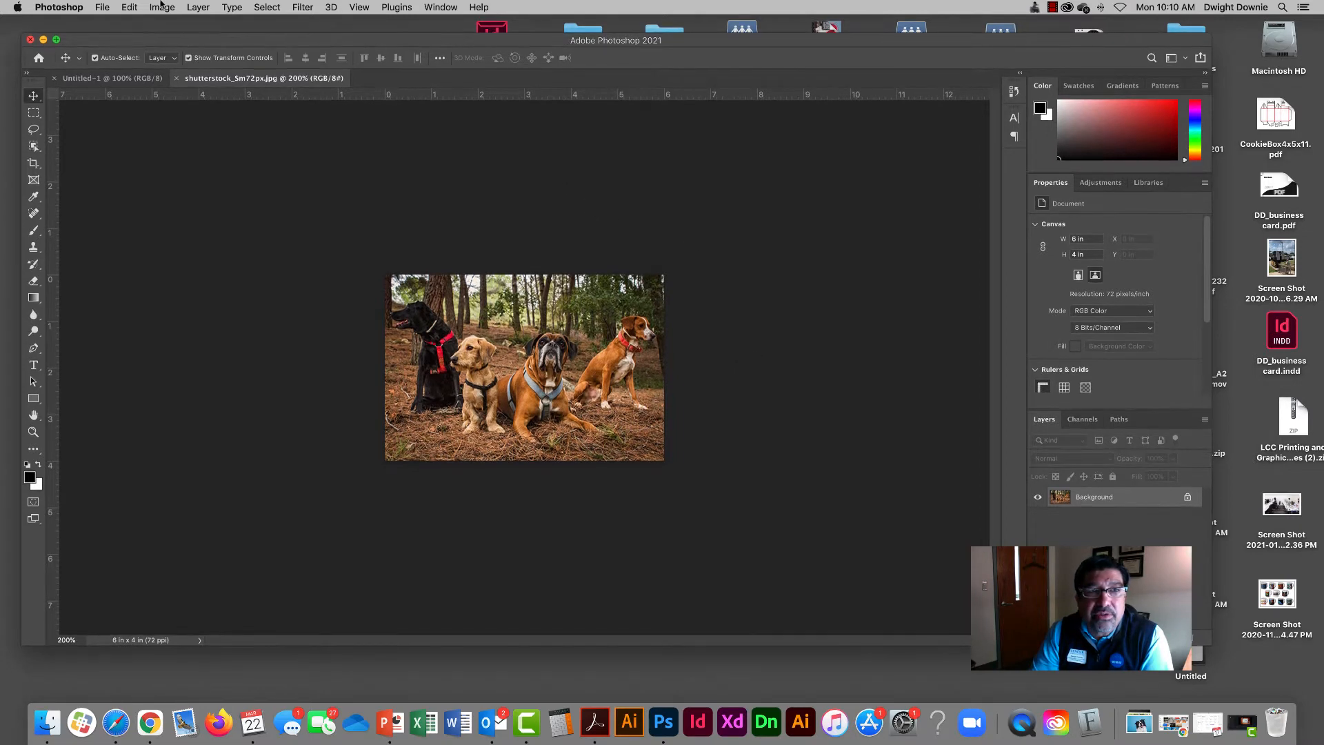
Step: Check the four-dog photo's dimensions and resolution in the Image Size settings and leave them without changing anything
click(158, 7)
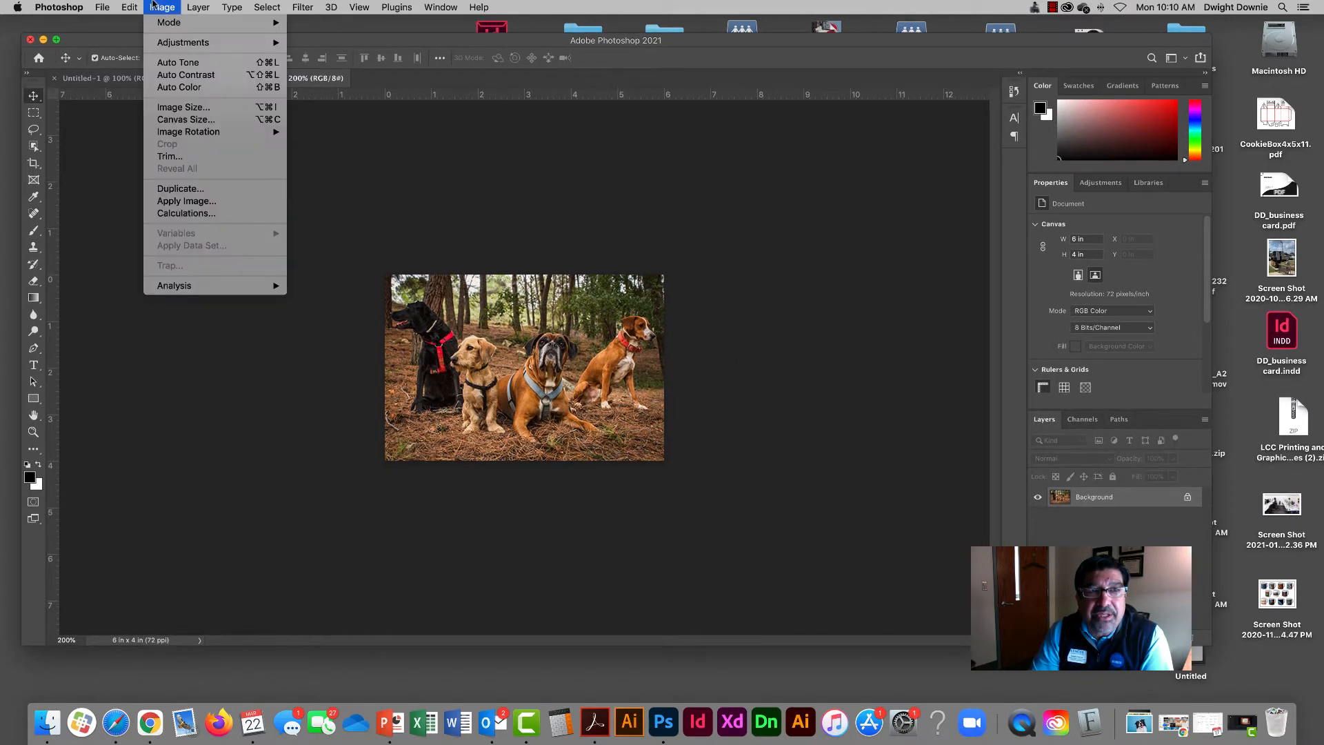
click(195, 110)
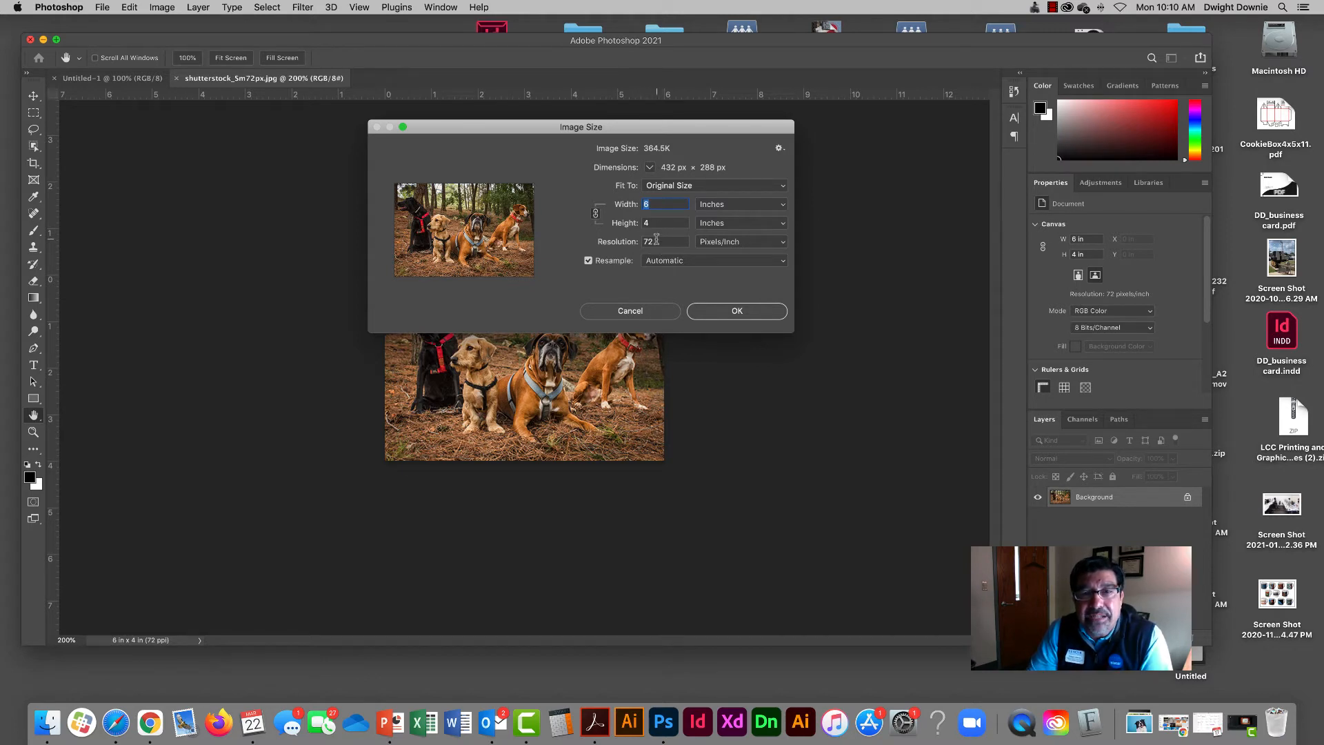
click(646, 313)
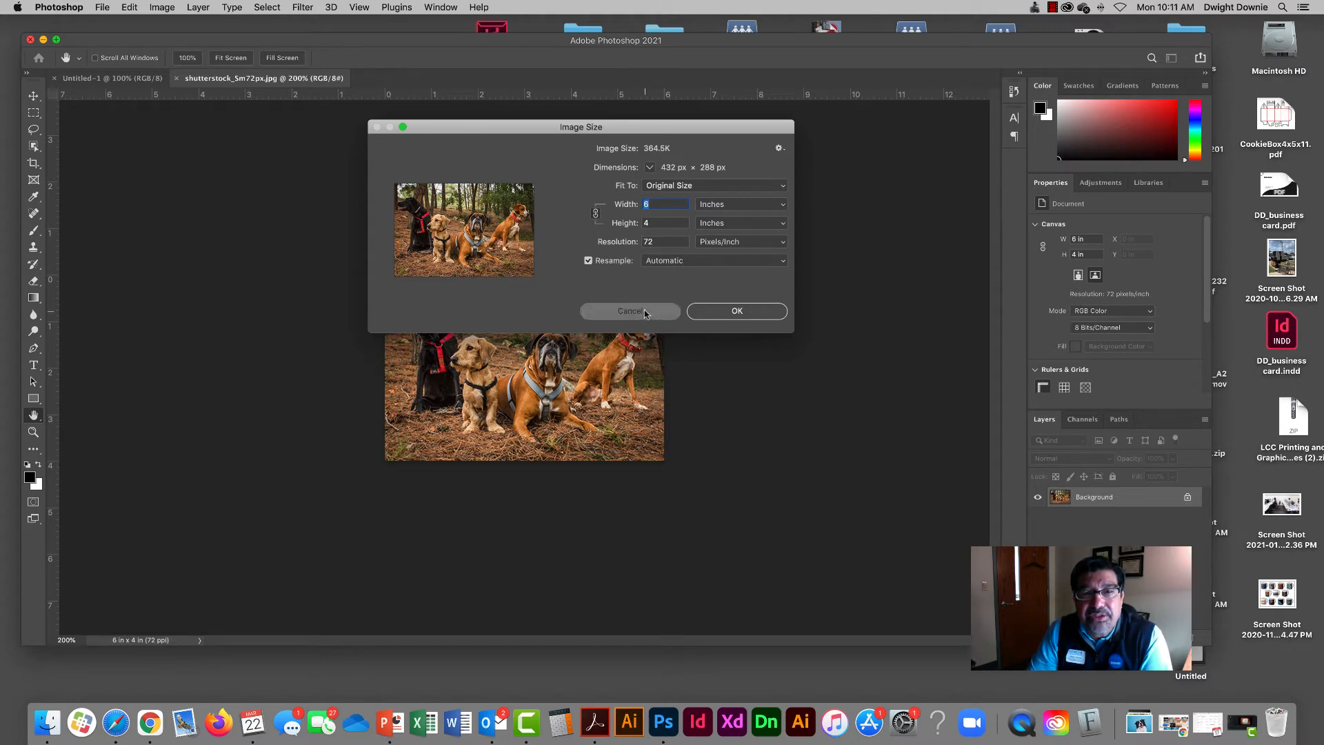
Step: Magnify the four-dog photo to 1600% to examine its individual pixels
key(super+plus)
key(super+plus)
key(super+plus)
key(super+plus)
key(super+plus)
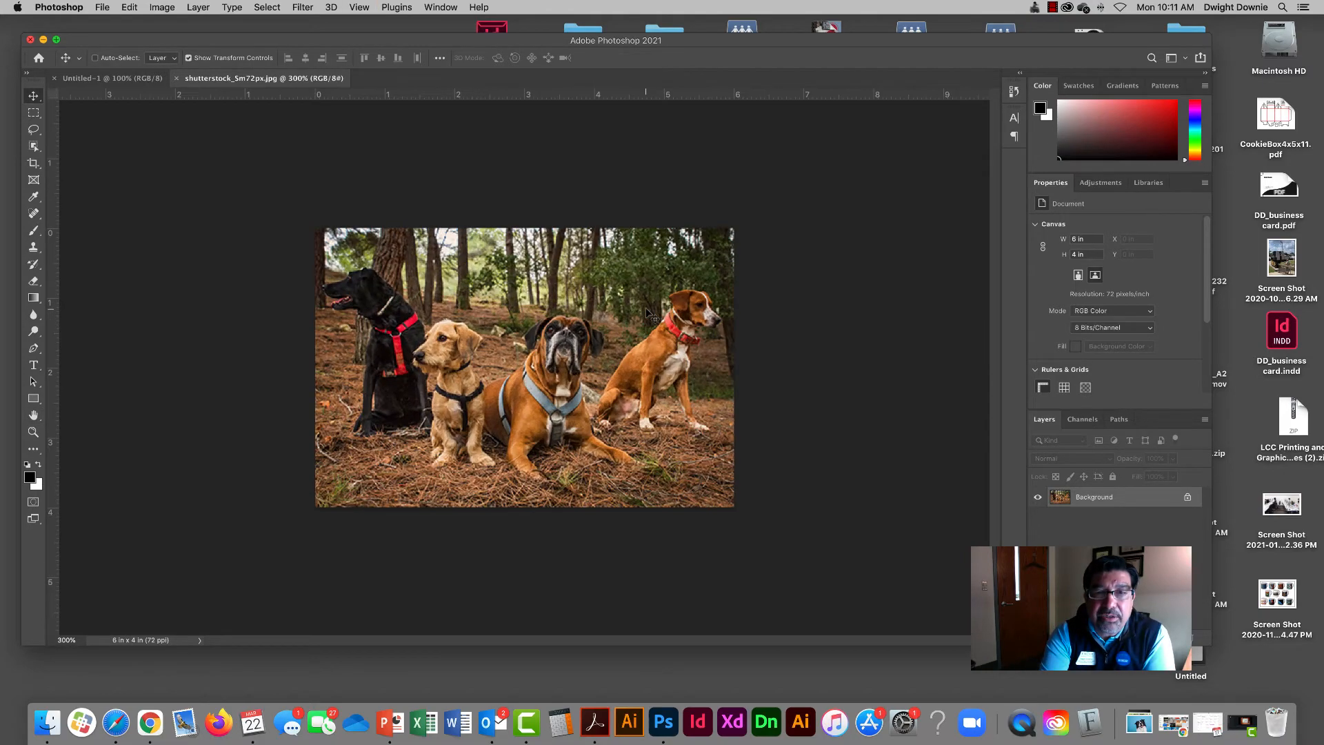
key(super+plus)
key(super+plus)
key(super+plus)
key(super+plus)
key(super+plus)
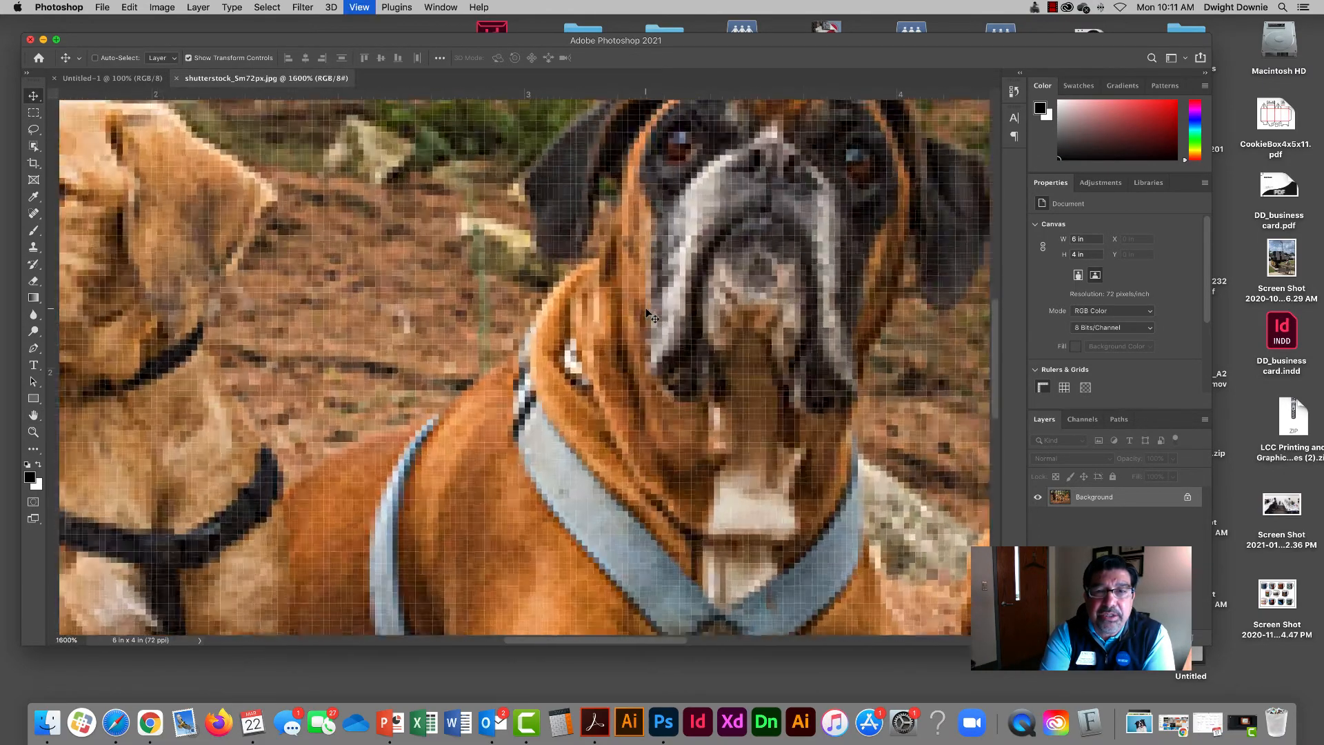
Step: Zoom the four-dog photo back out to 100%
key(super+minus)
key(super+minus)
key(super+minus)
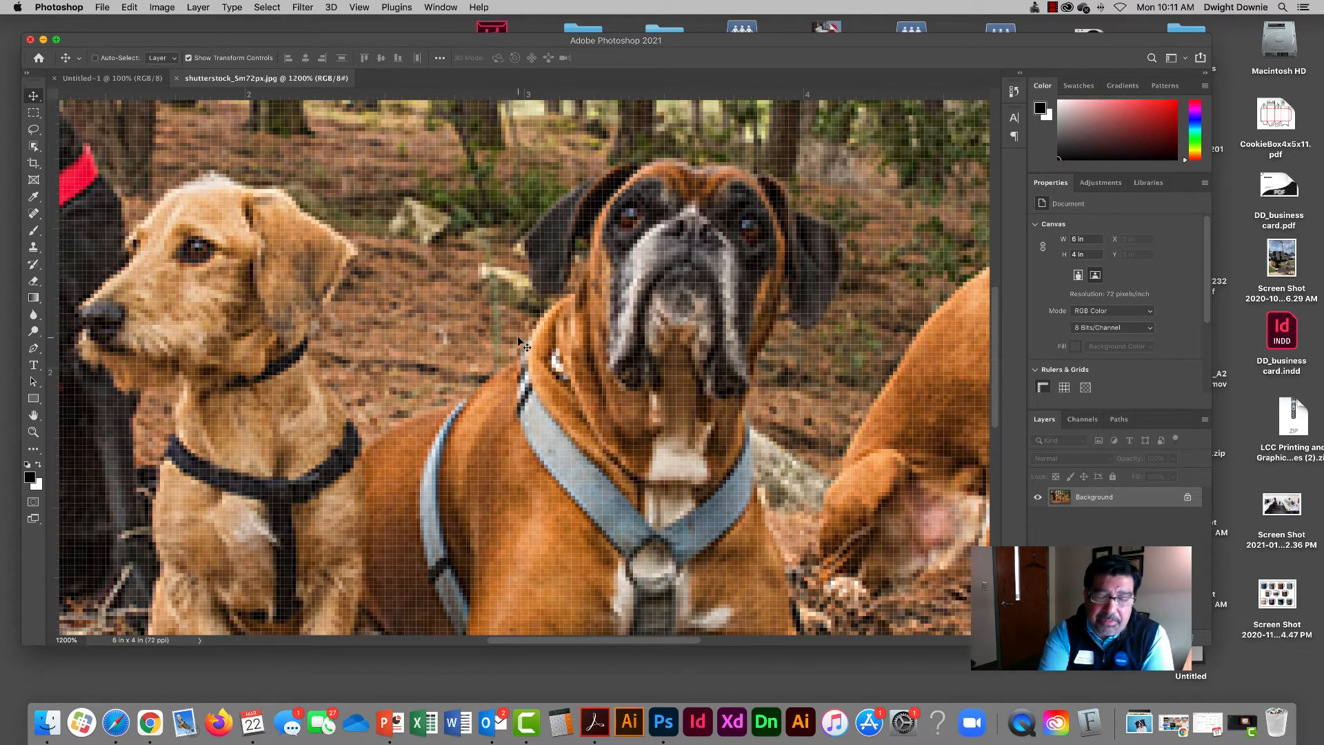
key(super+minus)
key(super+minus)
key(super+minus)
key(super+minus)
key(super+minus)
key(super+minus)
key(super+minus)
key(super+minus)
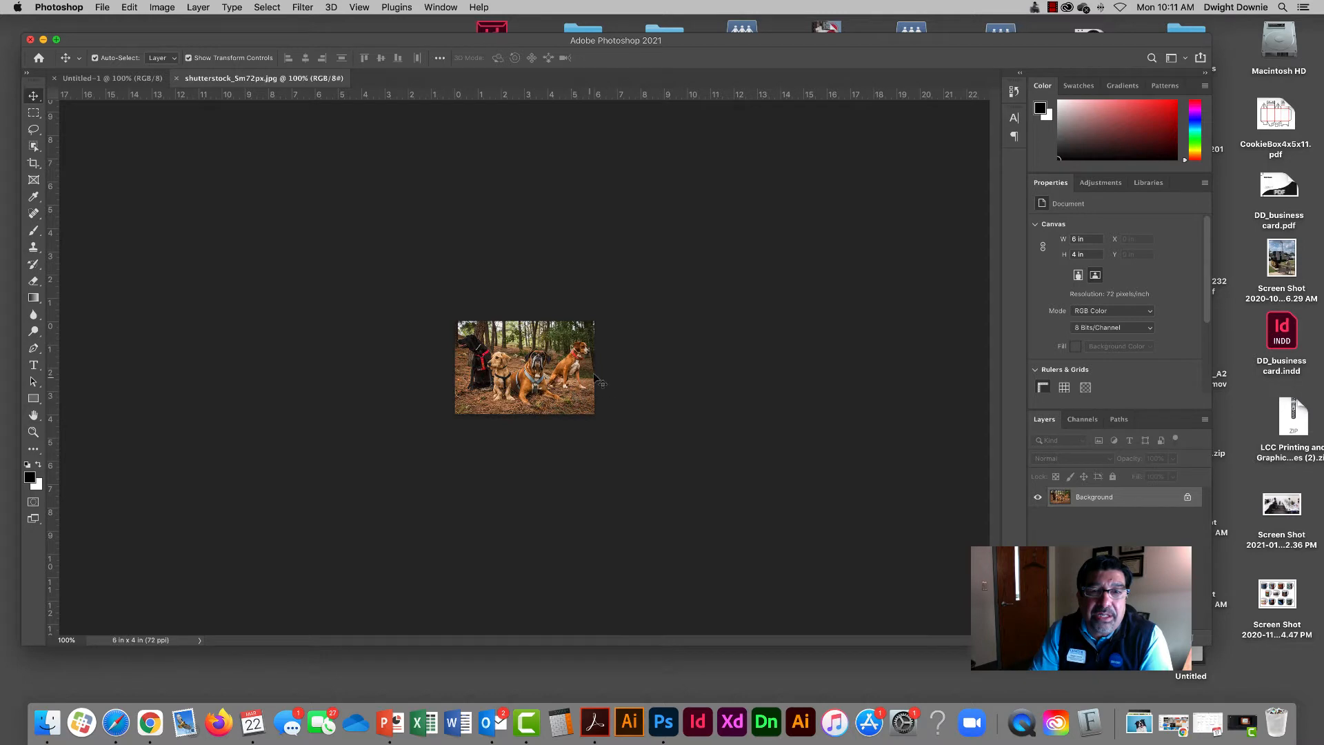
Step: Try a resolution of 150 pixels/inch with Resample turned off for the four-dog photo, and discard the image size changes
click(174, 10)
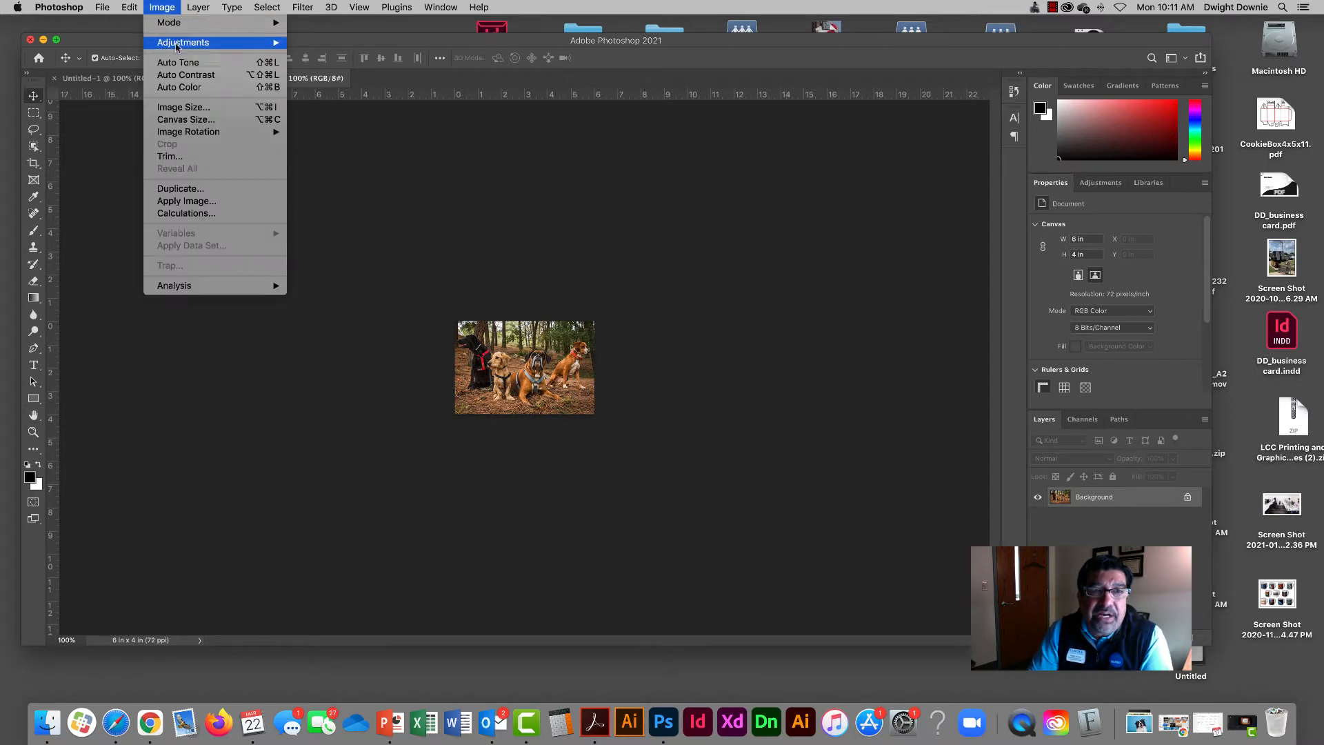
click(185, 113)
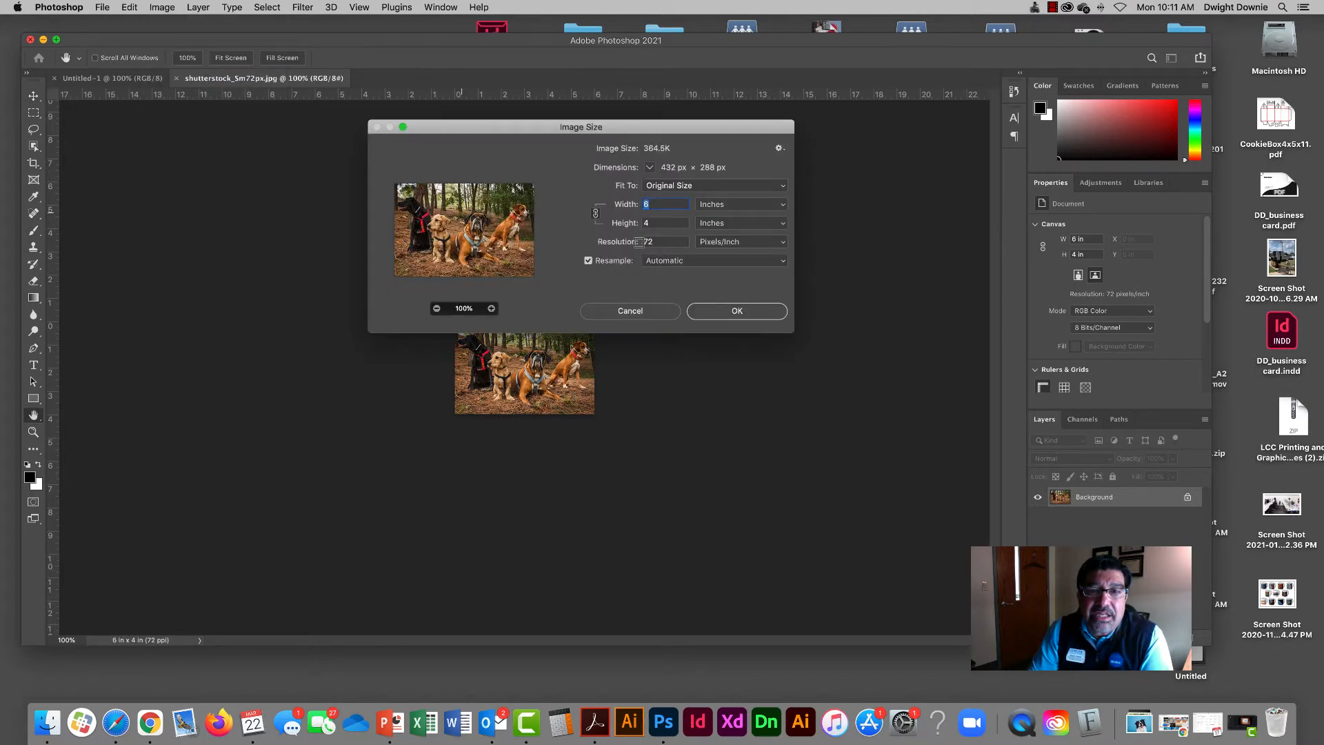
drag(646, 130, 625, 106)
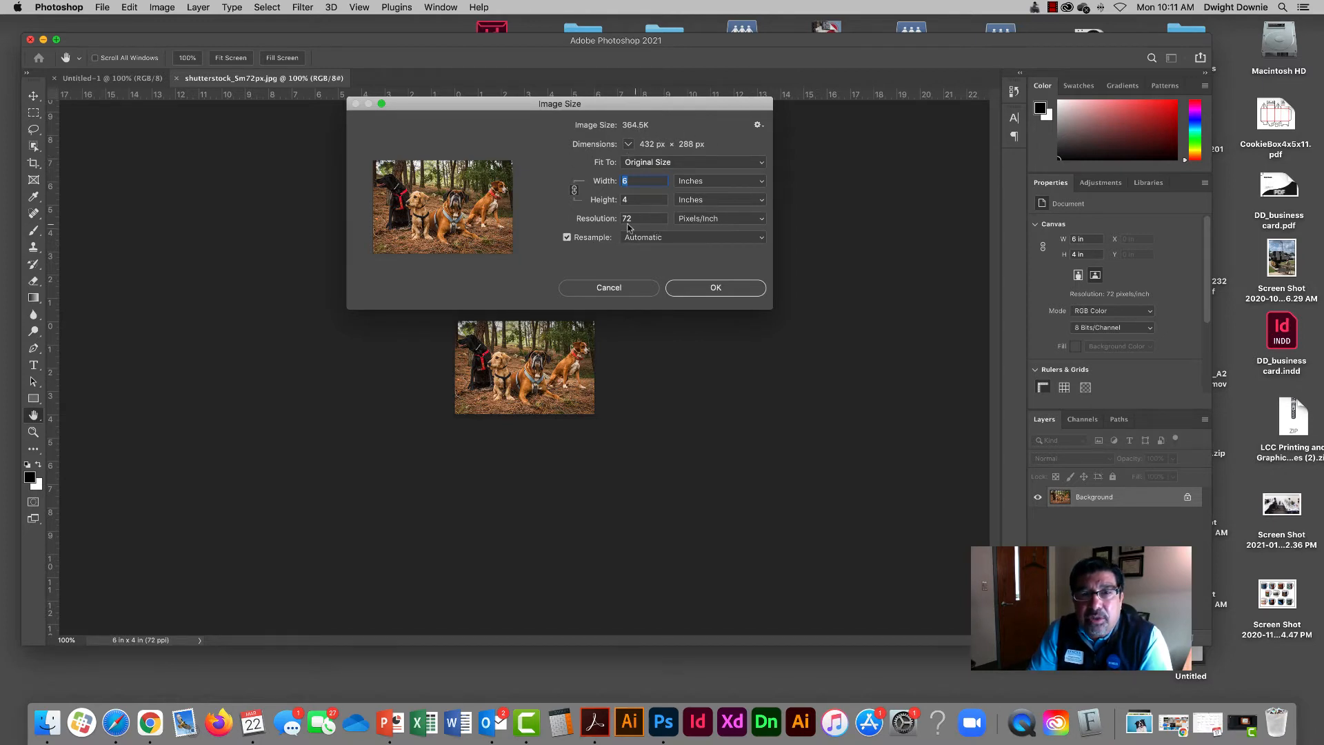
click(567, 239)
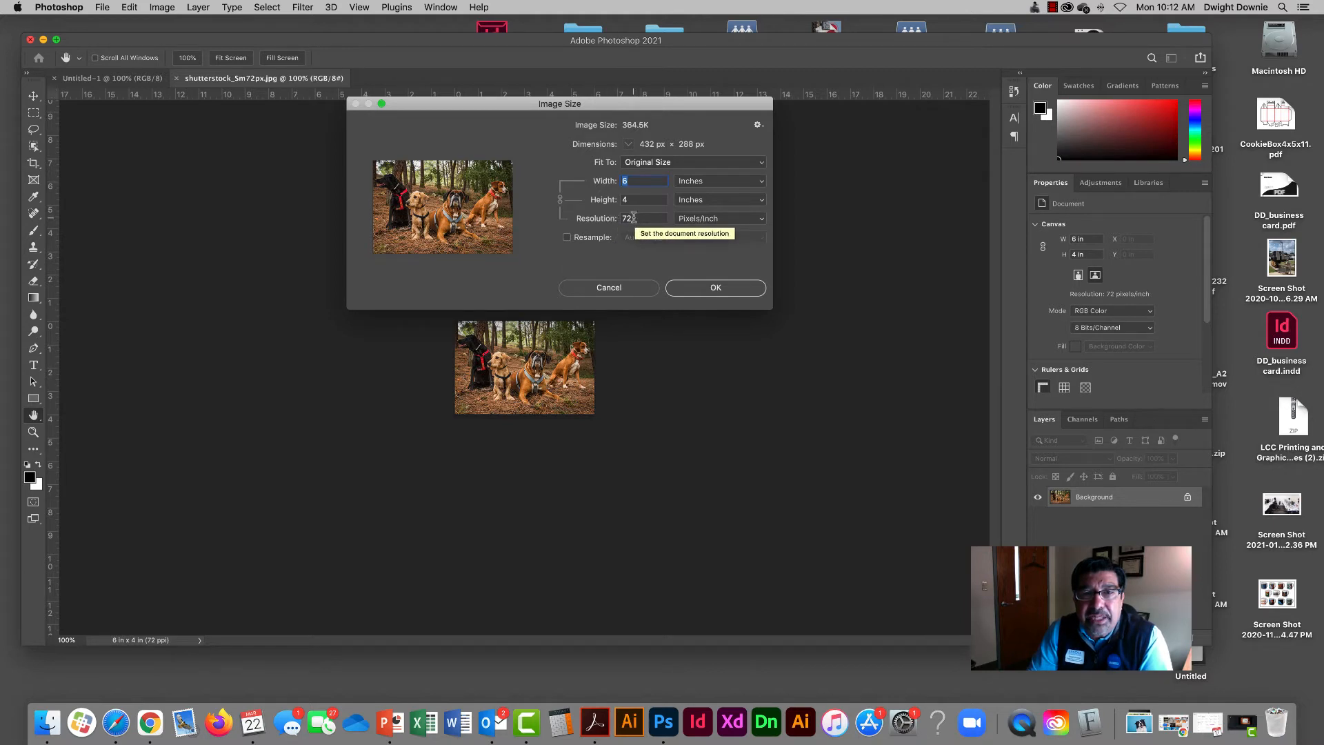
click(637, 218)
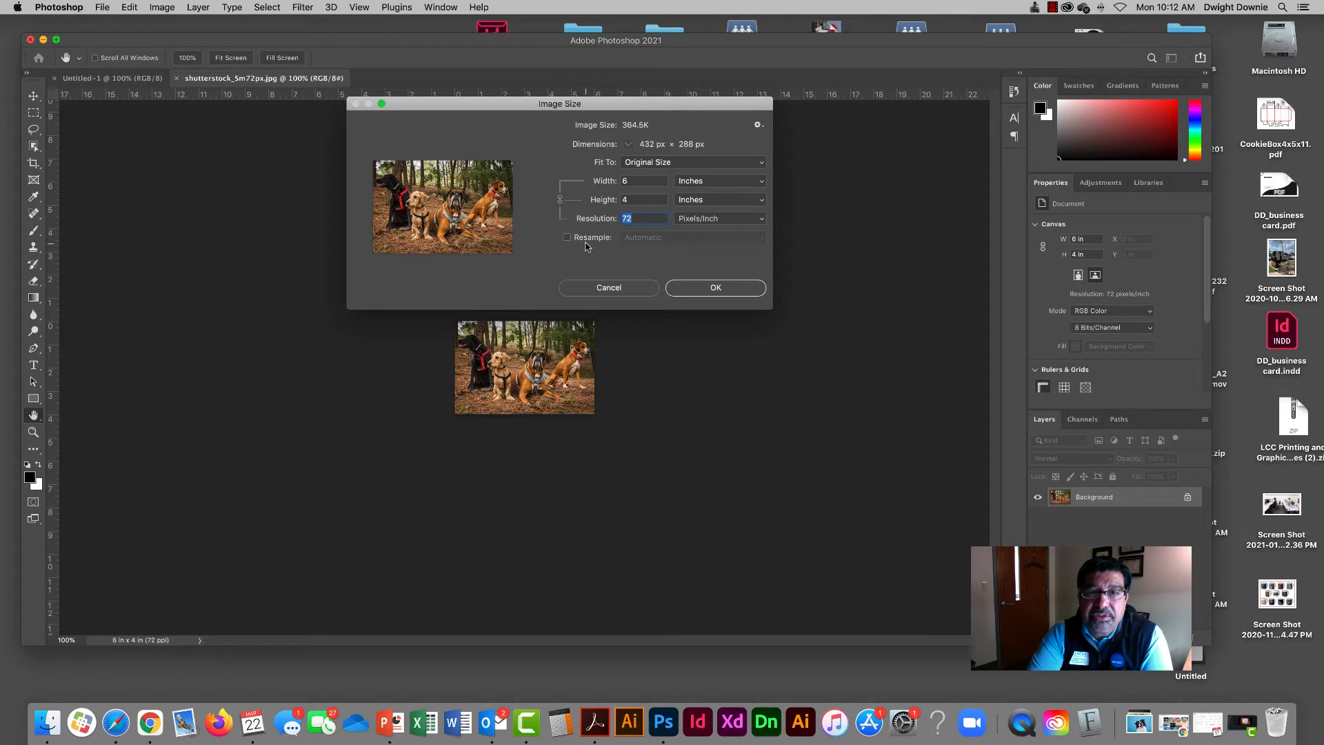
text(150)
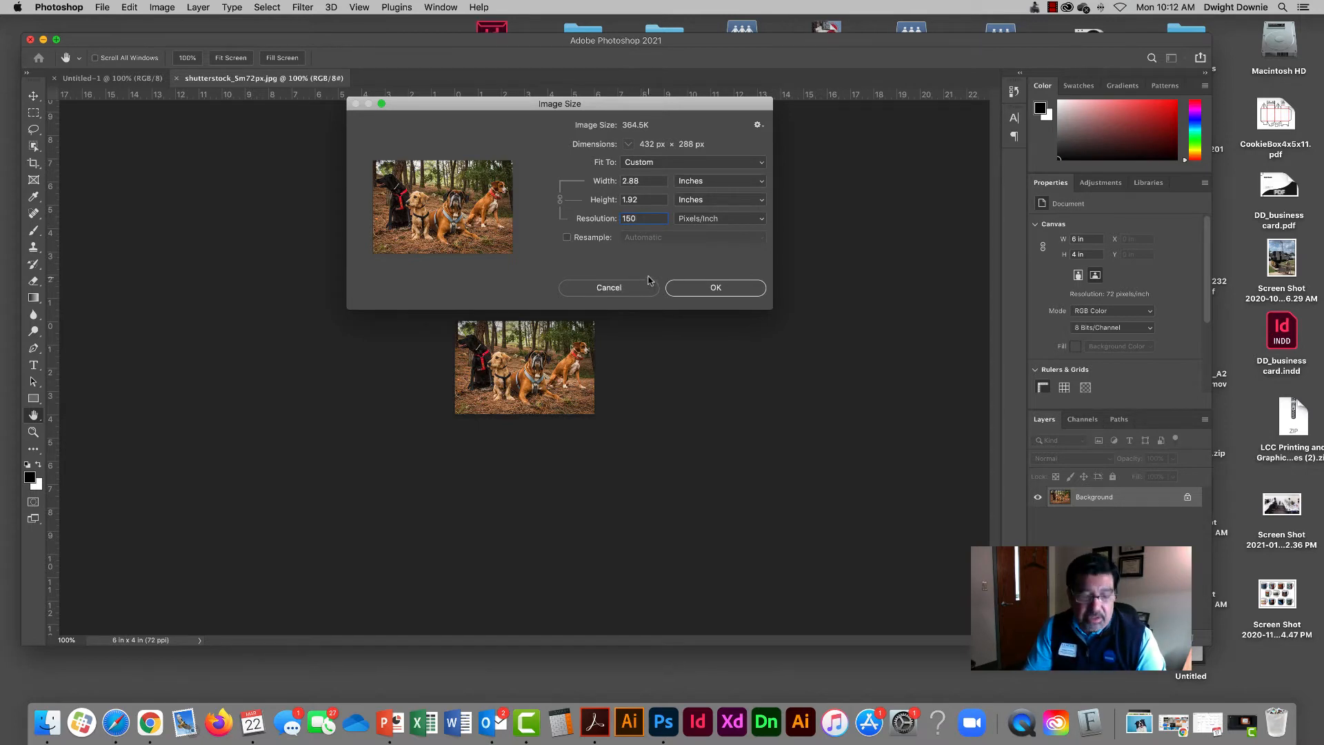
key(alt)
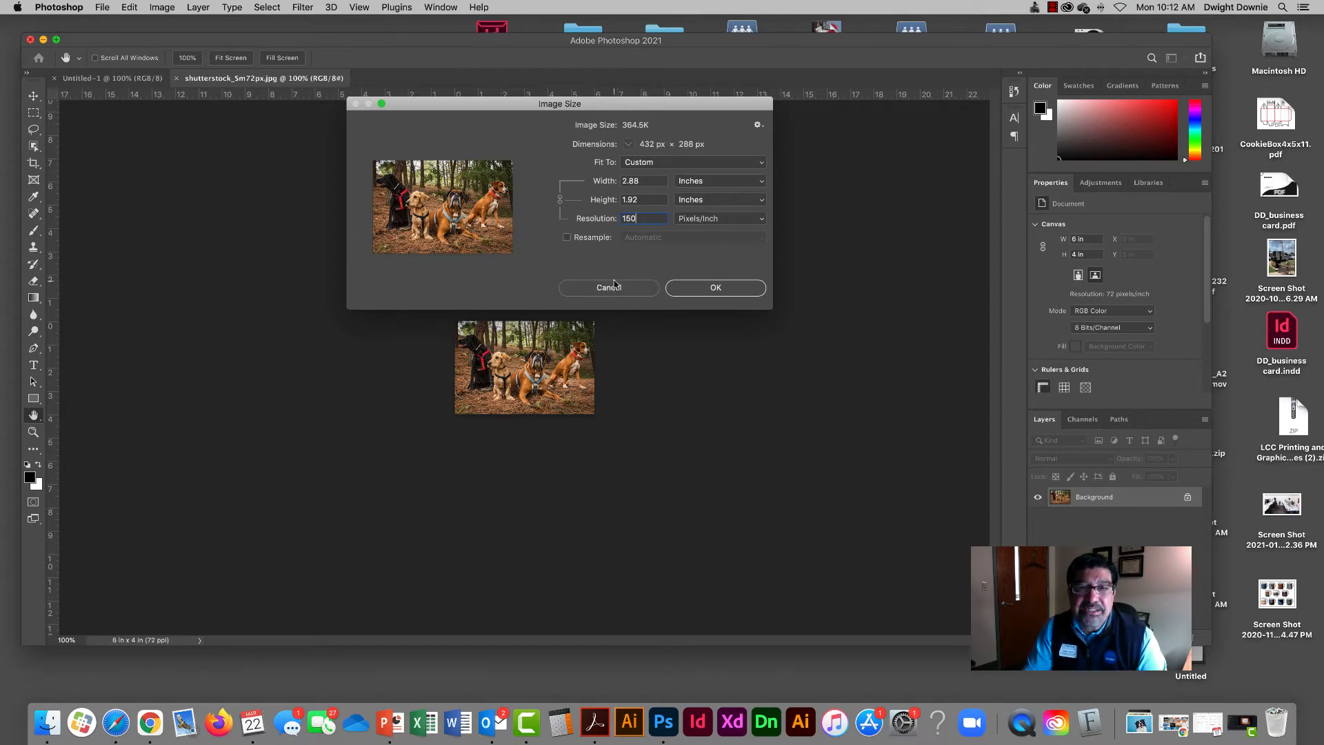
alt+click(616, 293)
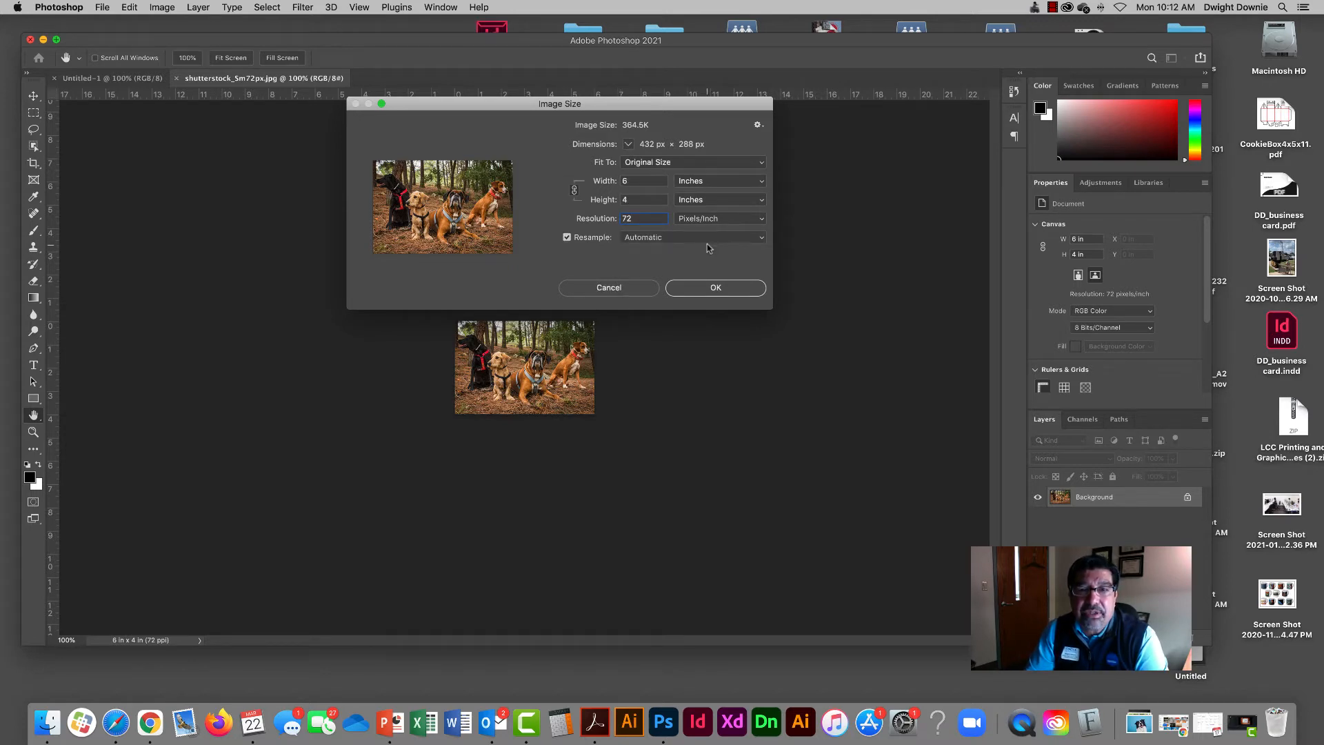
click(634, 289)
Step: Open shutterstock_324936848.jpg from the Dog Family Pics folder
click(101, 7)
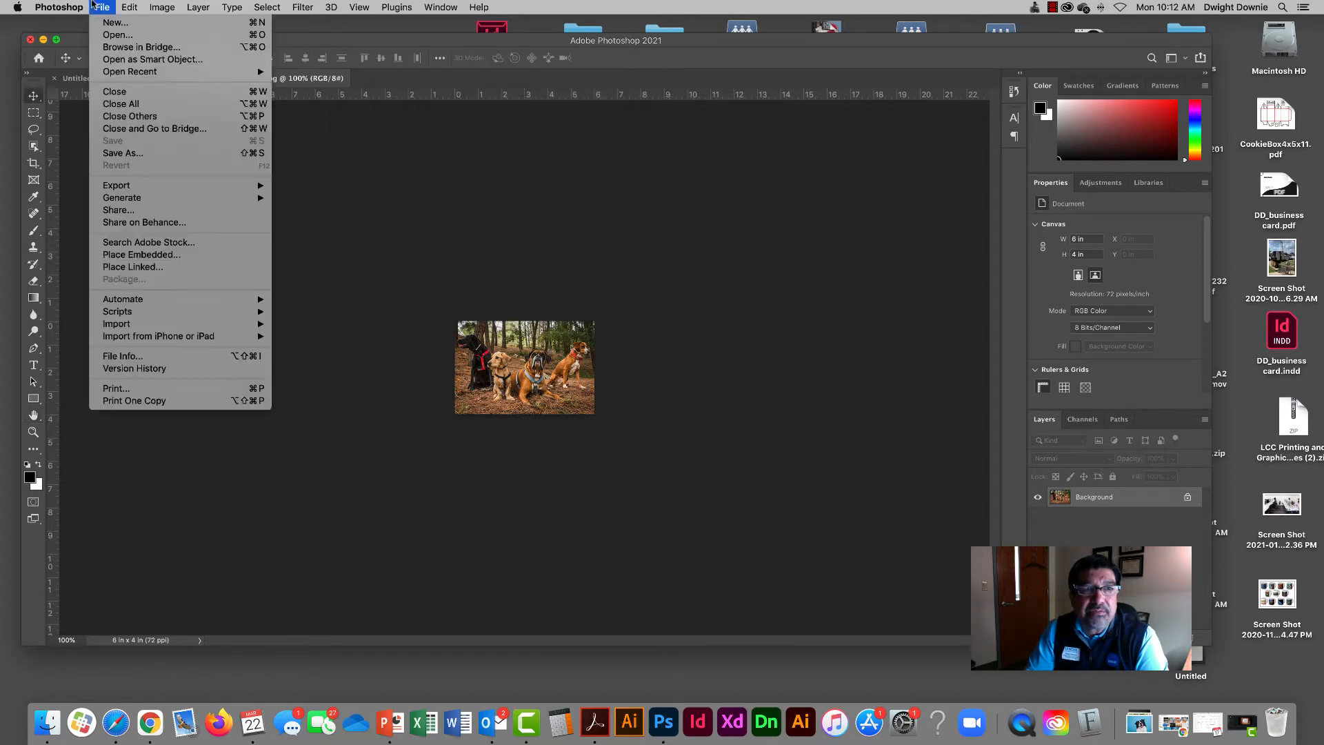
click(101, 36)
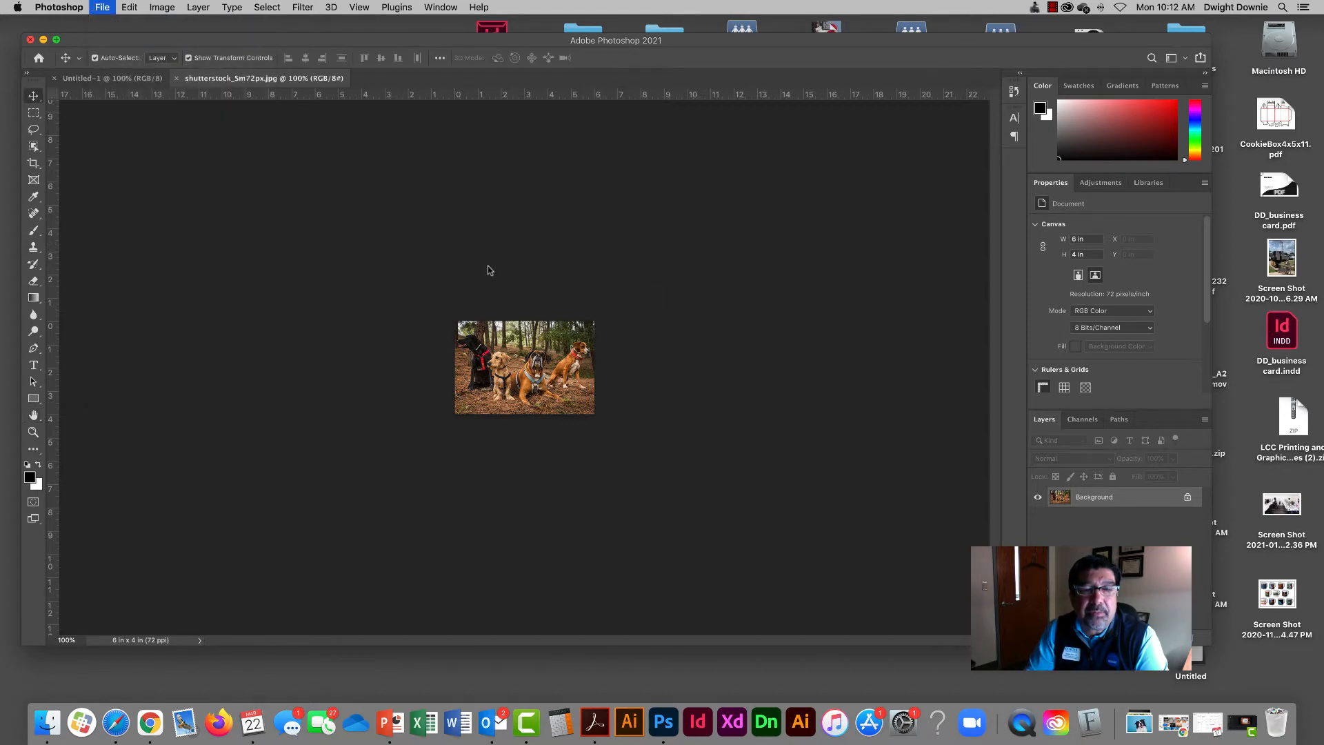
click(561, 163)
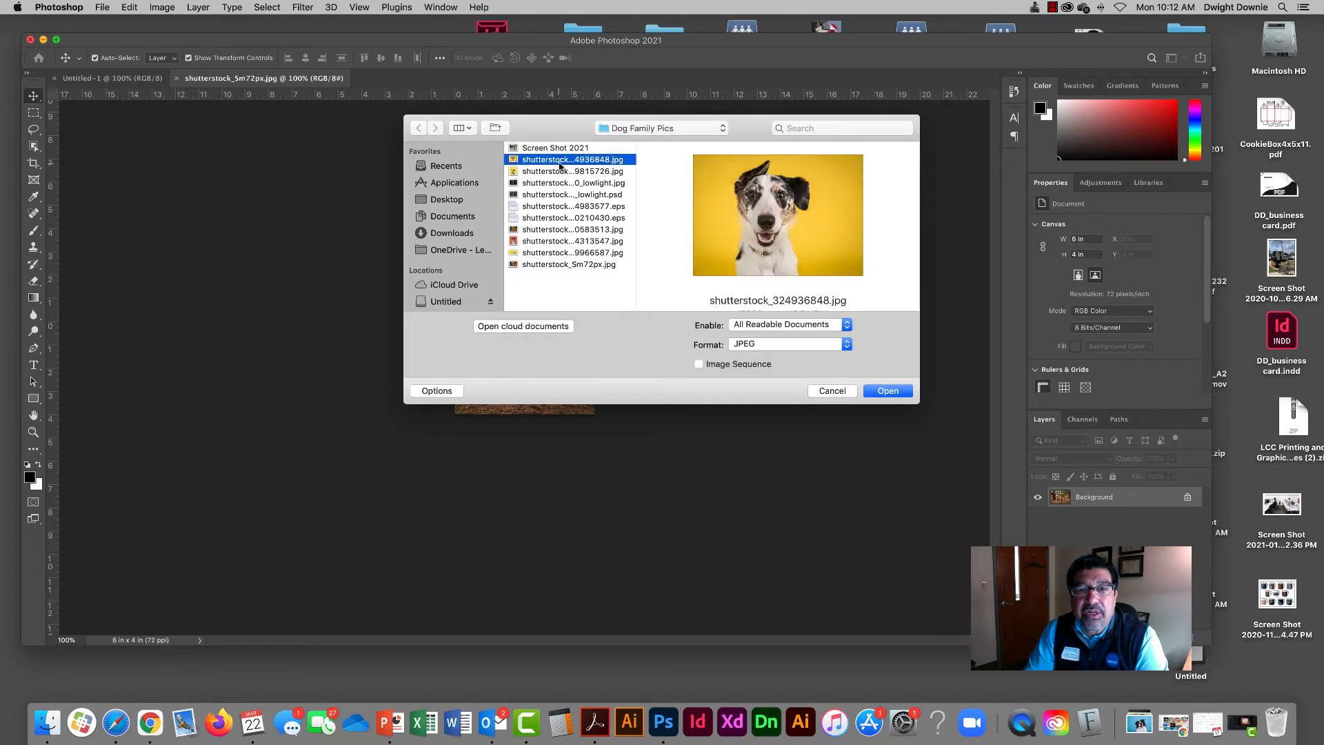
click(887, 391)
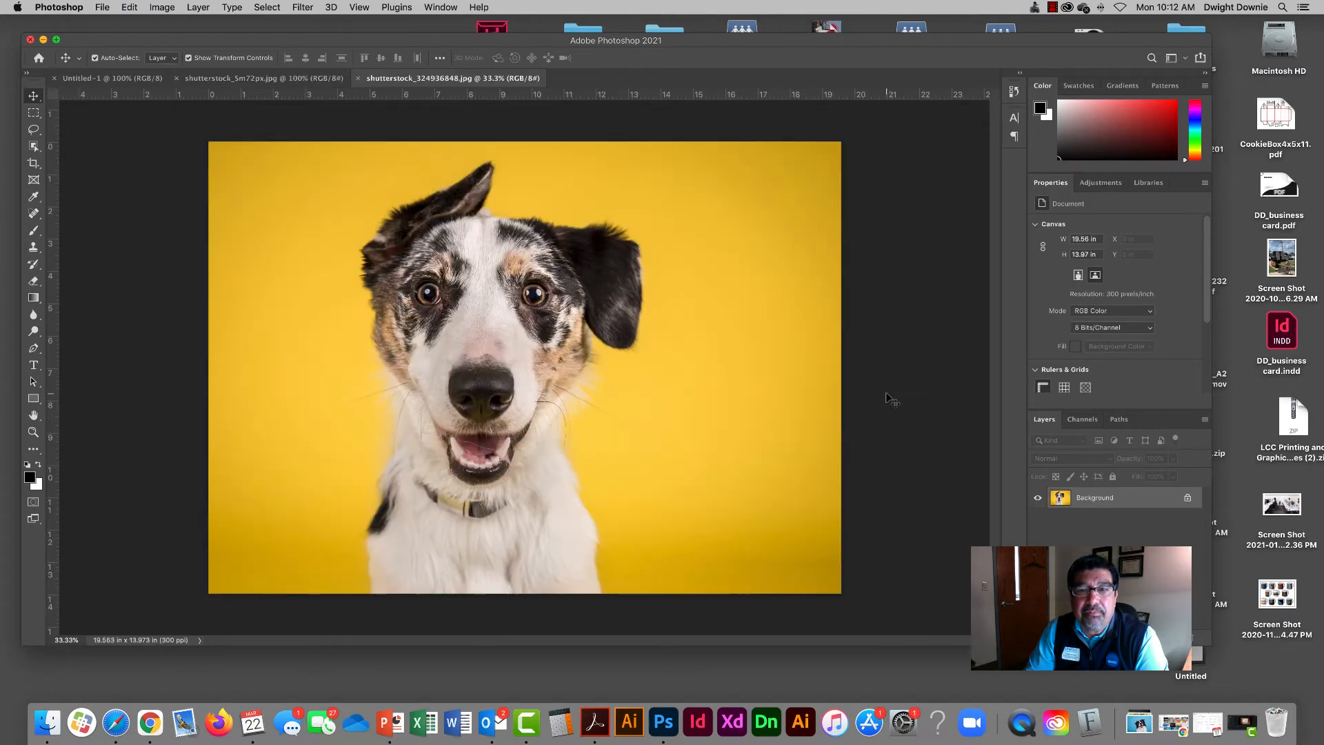
Step: Set the yellow-background dog photo's resolution to 140 pixels/inch with Resample kept on Automatic
click(162, 7)
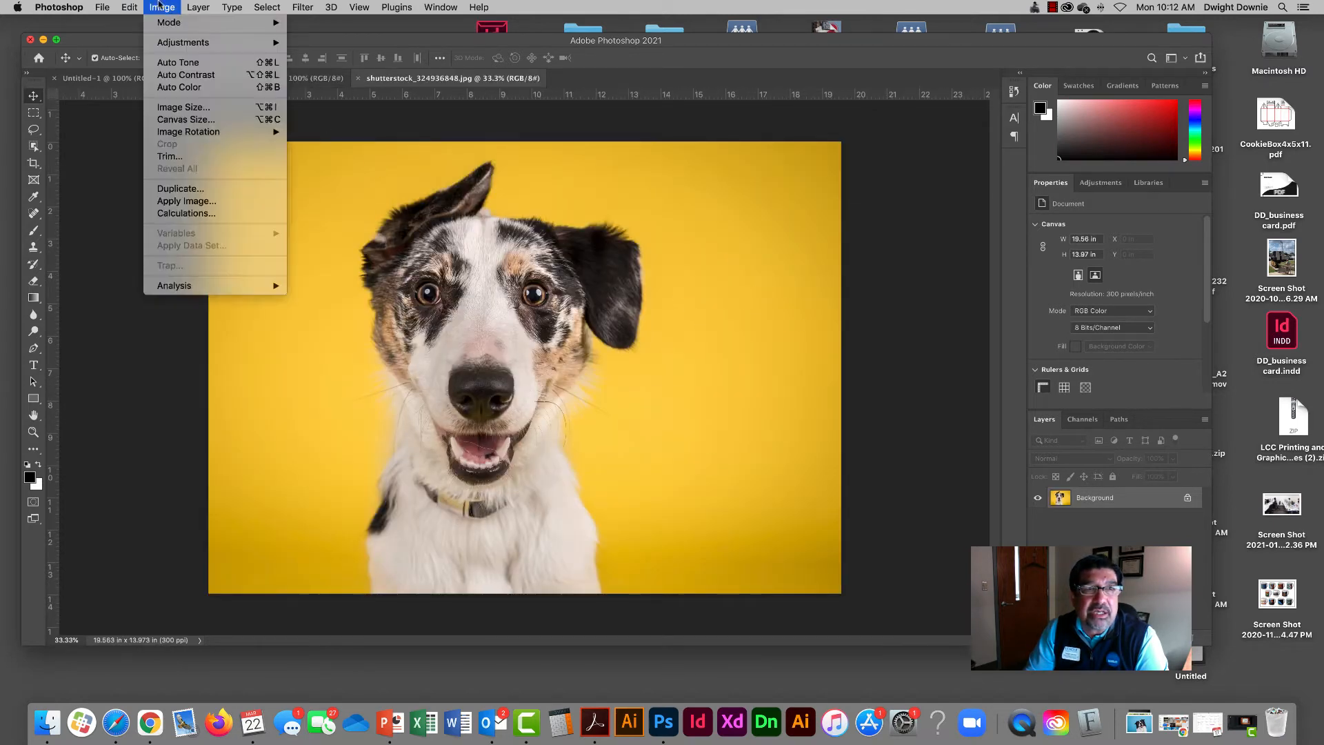
click(217, 108)
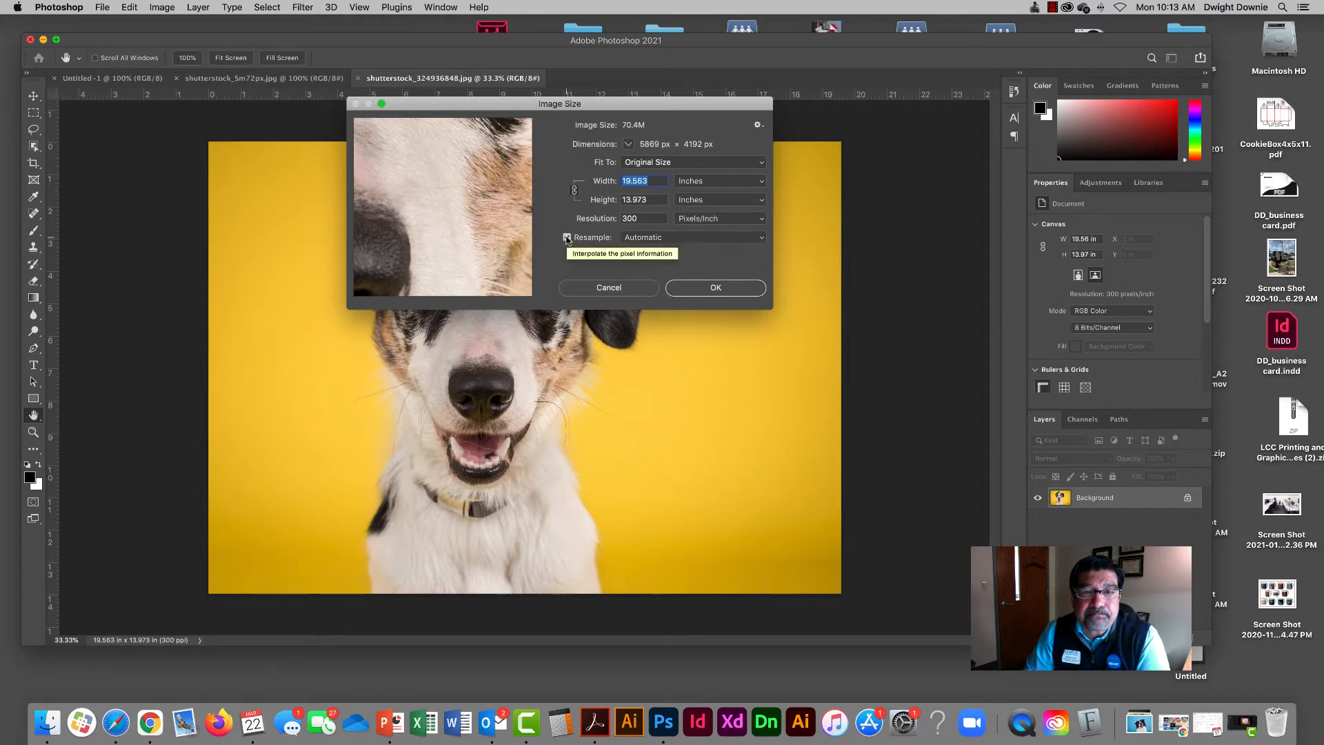
click(646, 218)
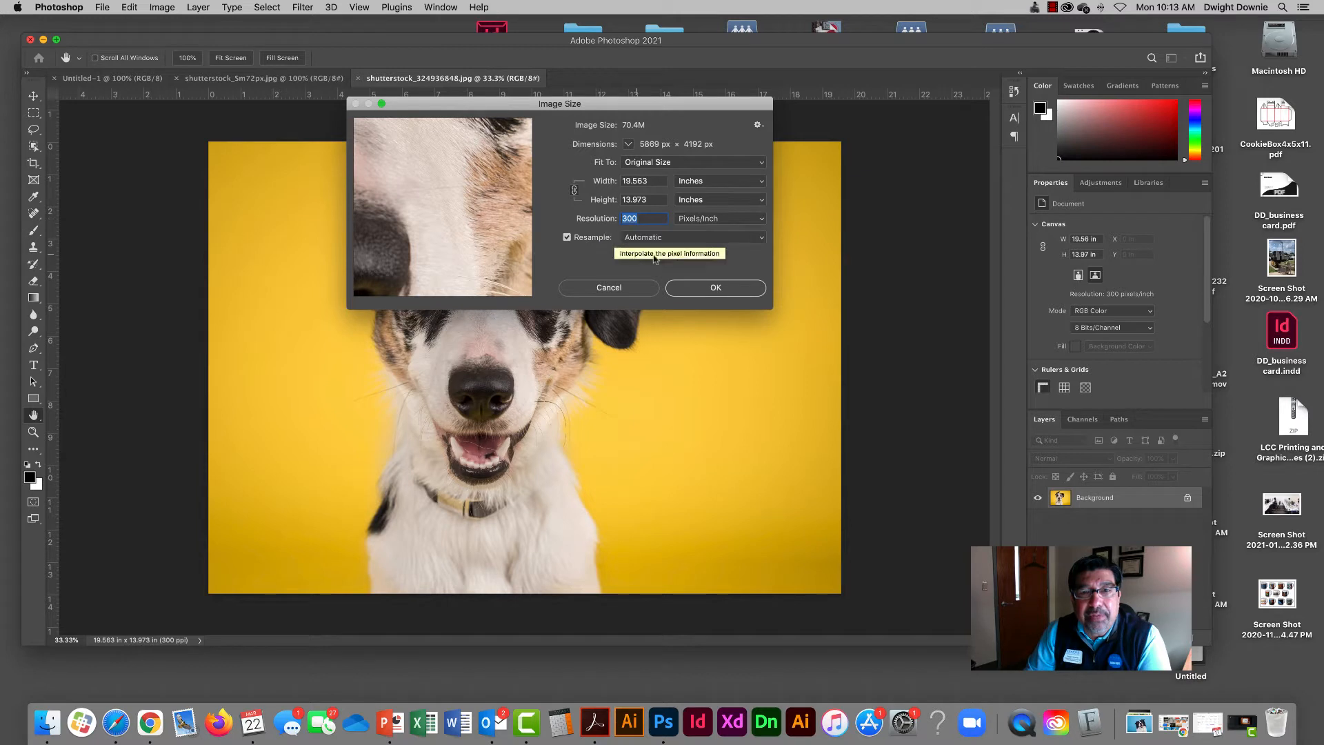
text(140)
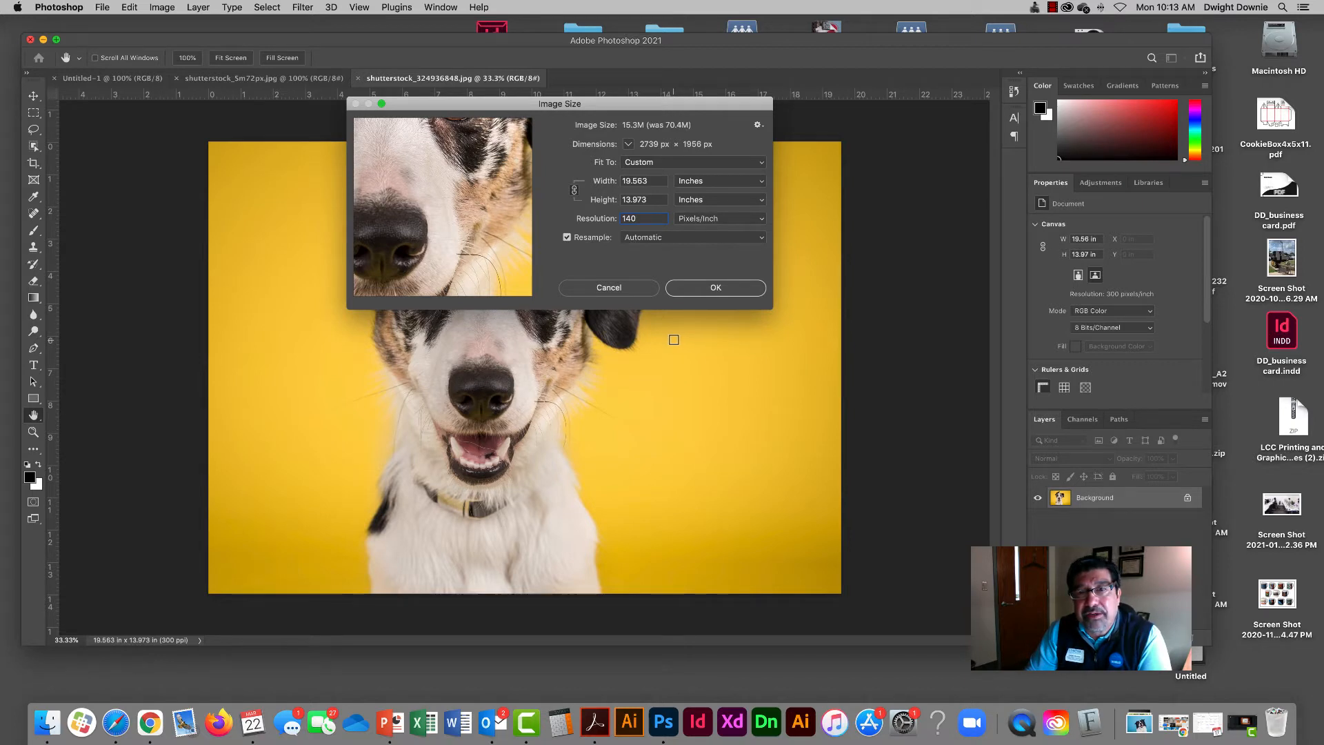
click(699, 293)
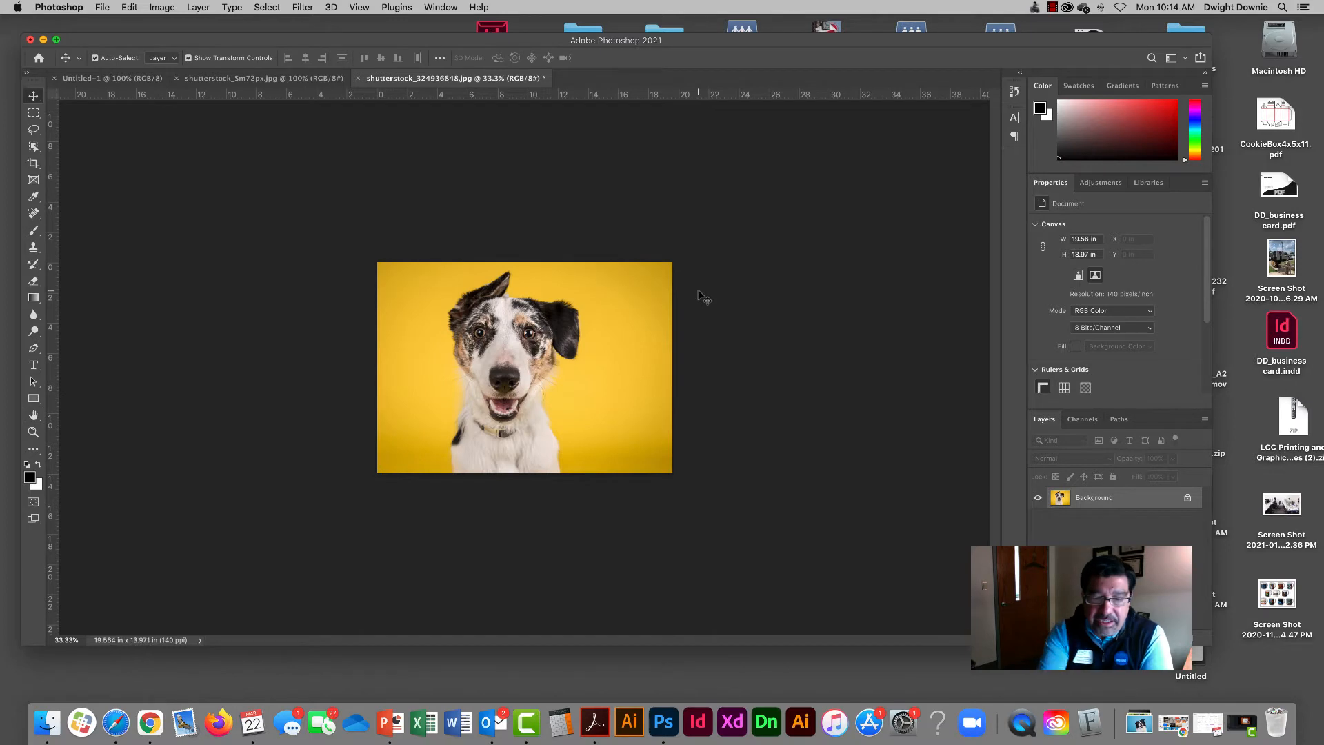
key(super+plus)
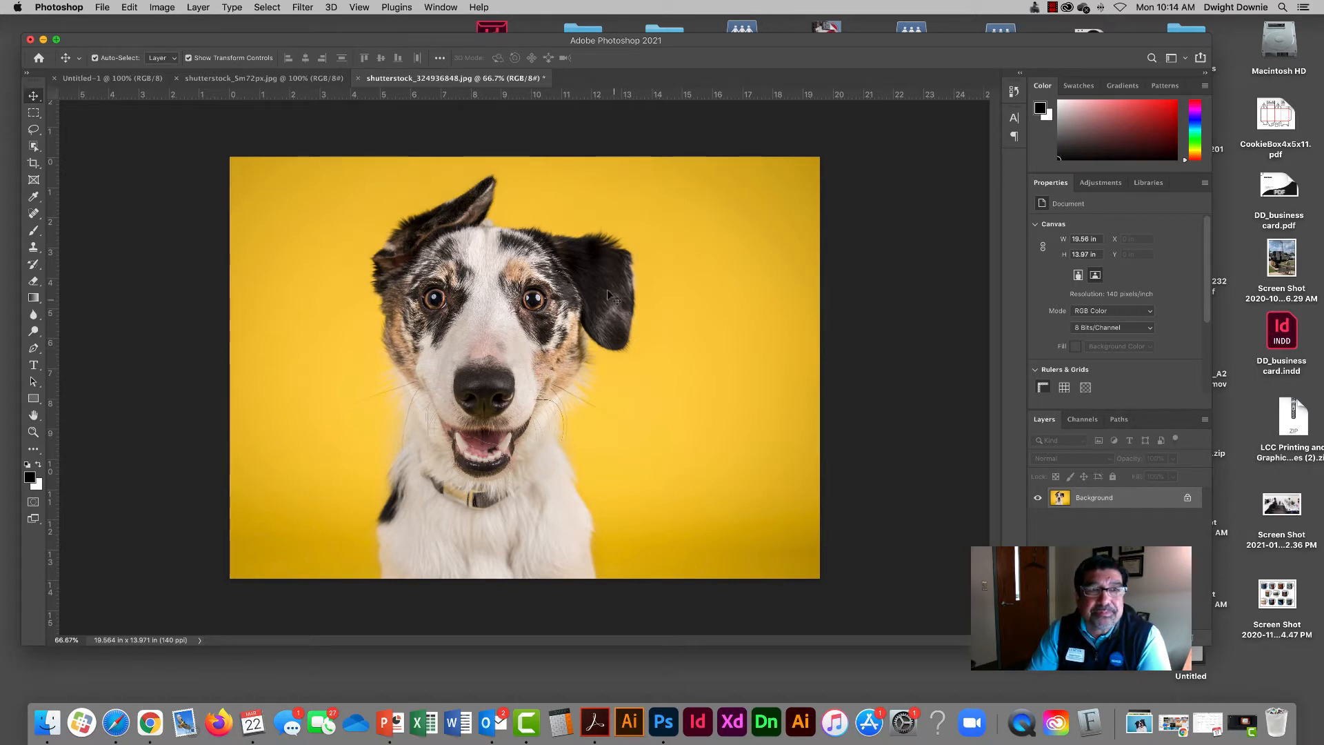
Step: Undo the 140 pixels/inch change on the yellow-background dog photo and fit the whole photo in view at 33.3%
click(128, 6)
click(131, 24)
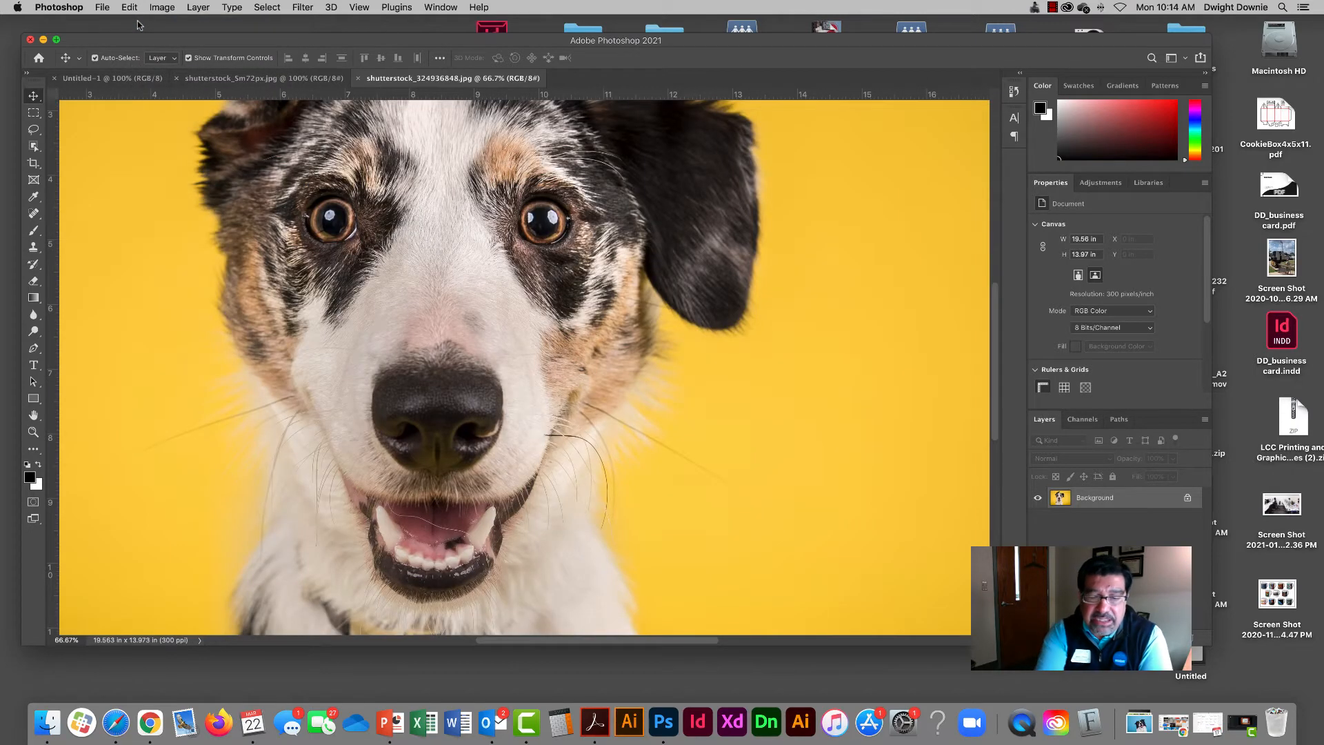
key(super+minus)
key(super+minus)
Step: Enlarge the yellow-background dog photo to 36 inches wide at 300 pixels/inch with Resample set to Automatic
click(161, 7)
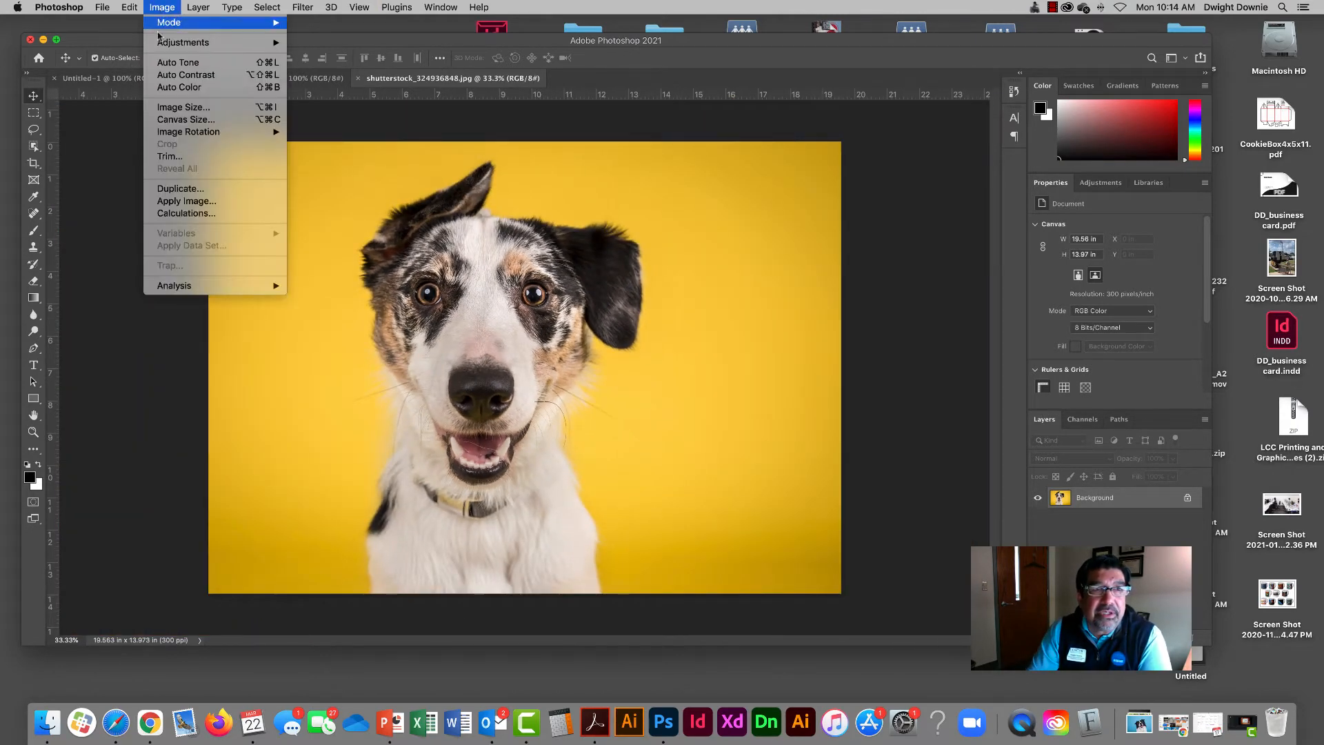
click(191, 107)
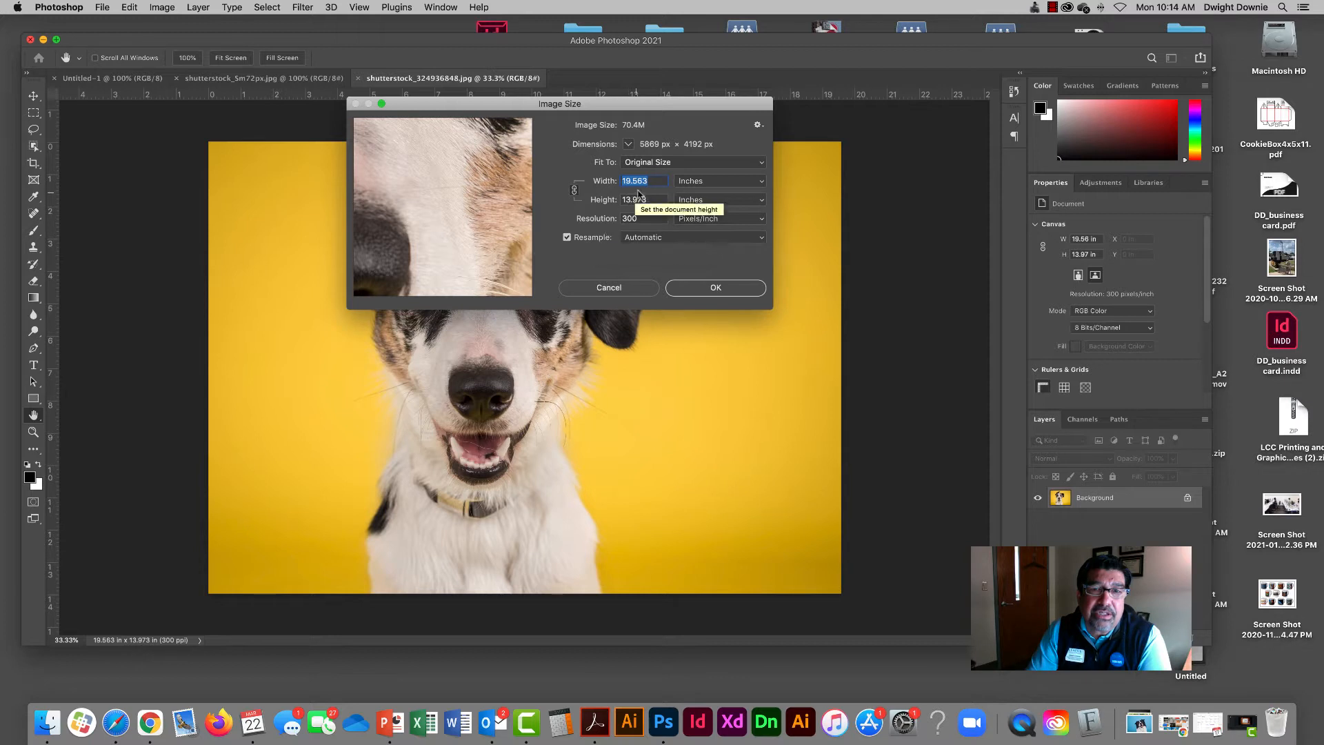
text(36)
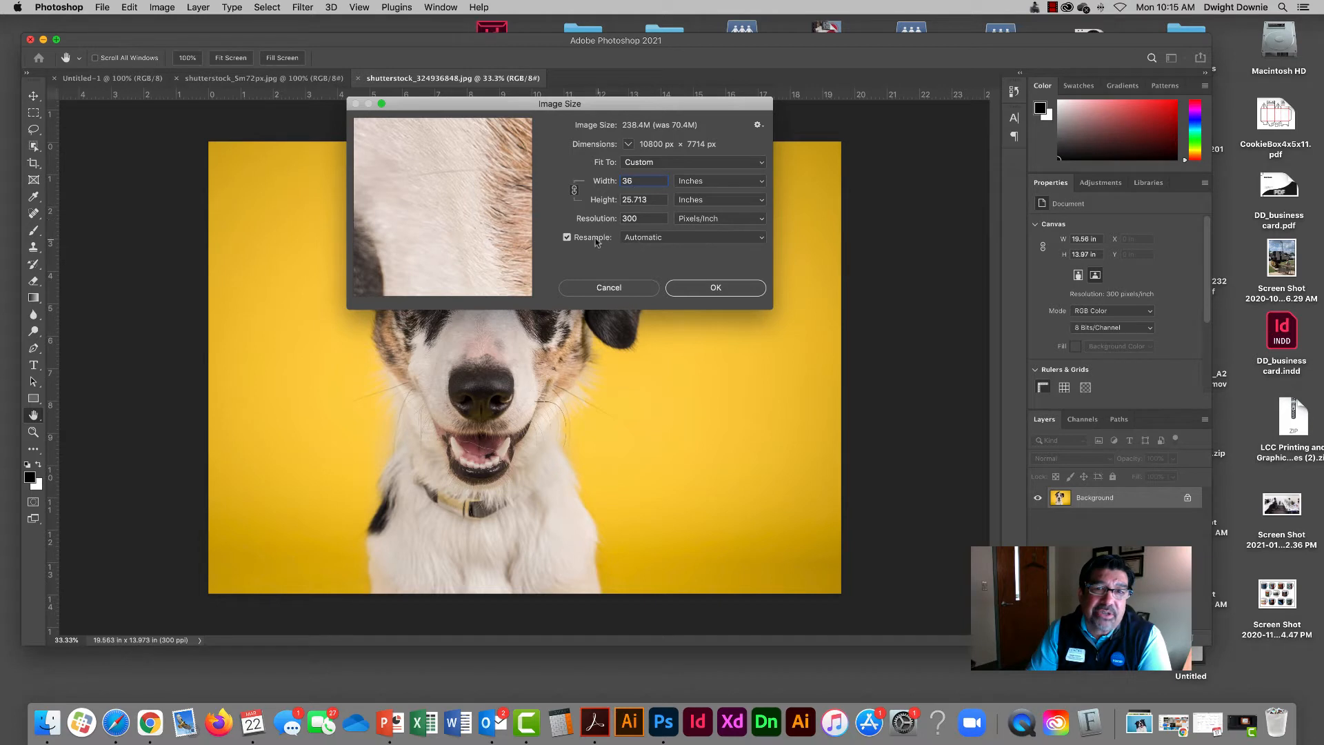
click(568, 238)
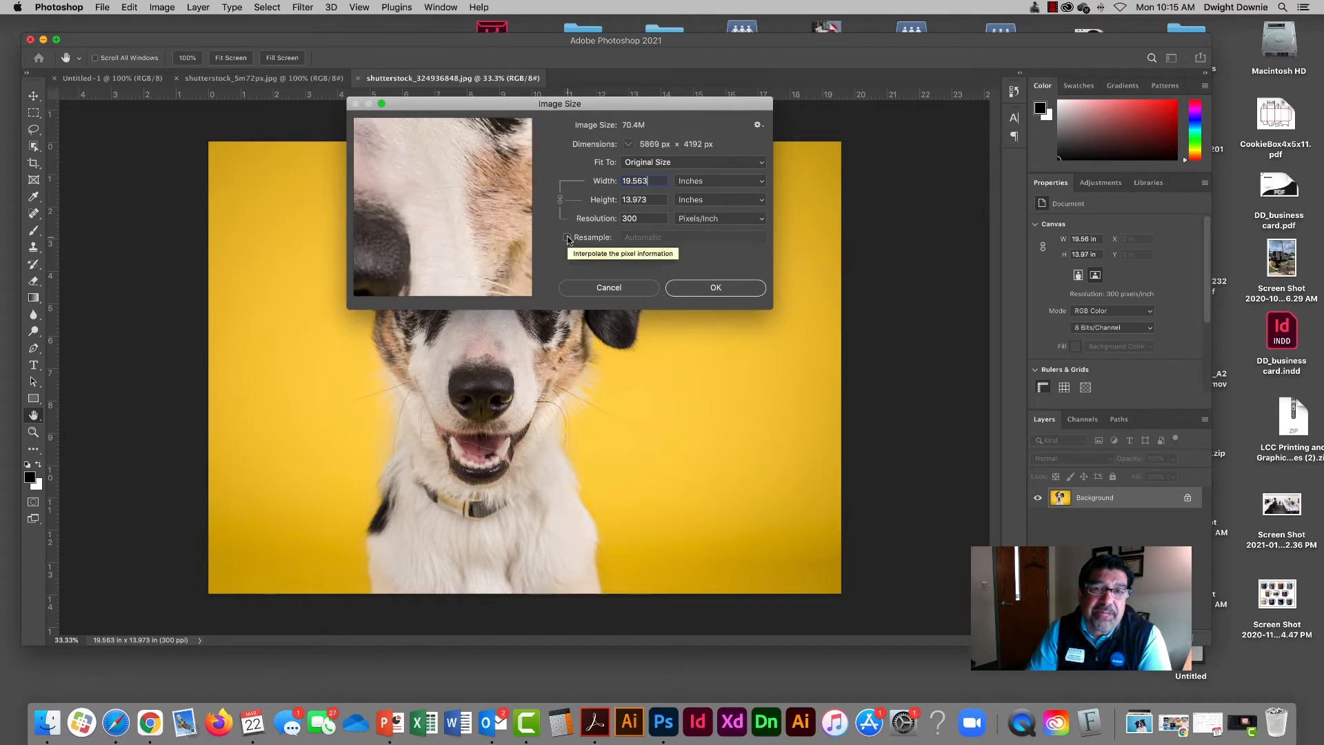
click(567, 237)
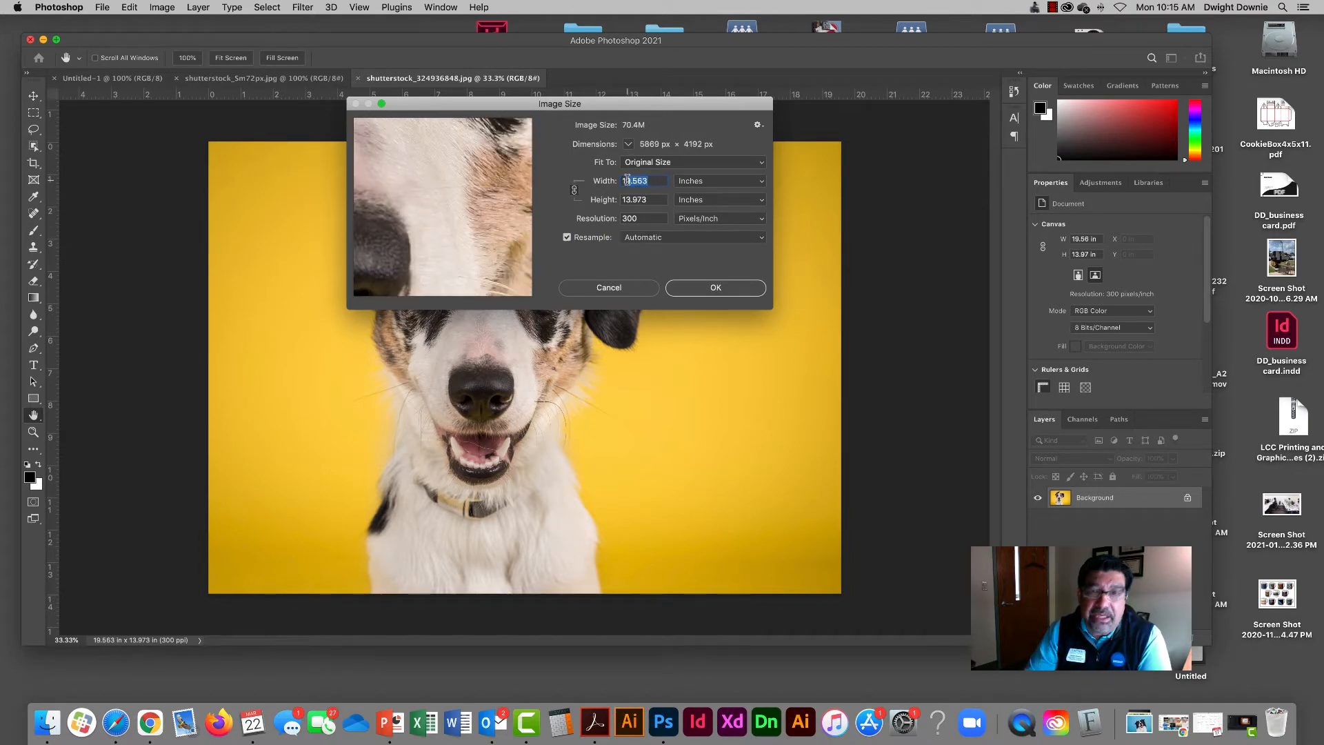
text(36)
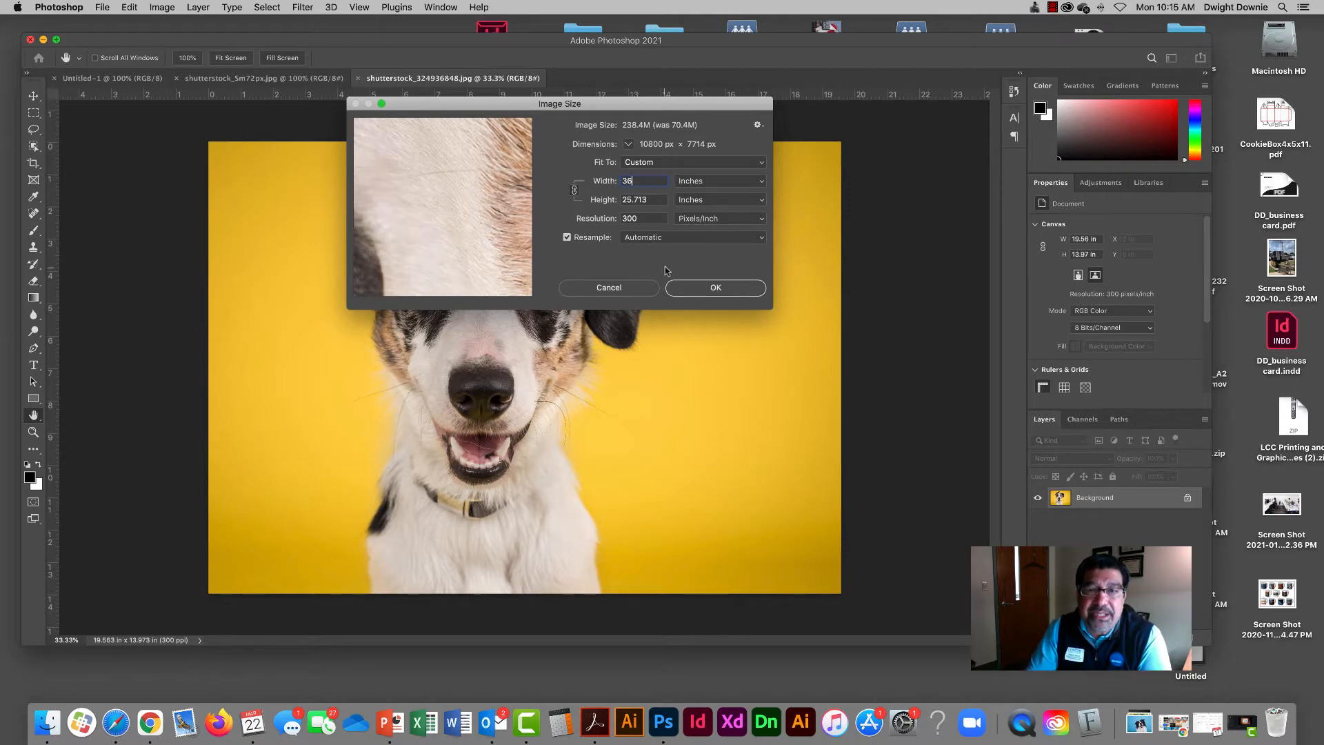
click(719, 287)
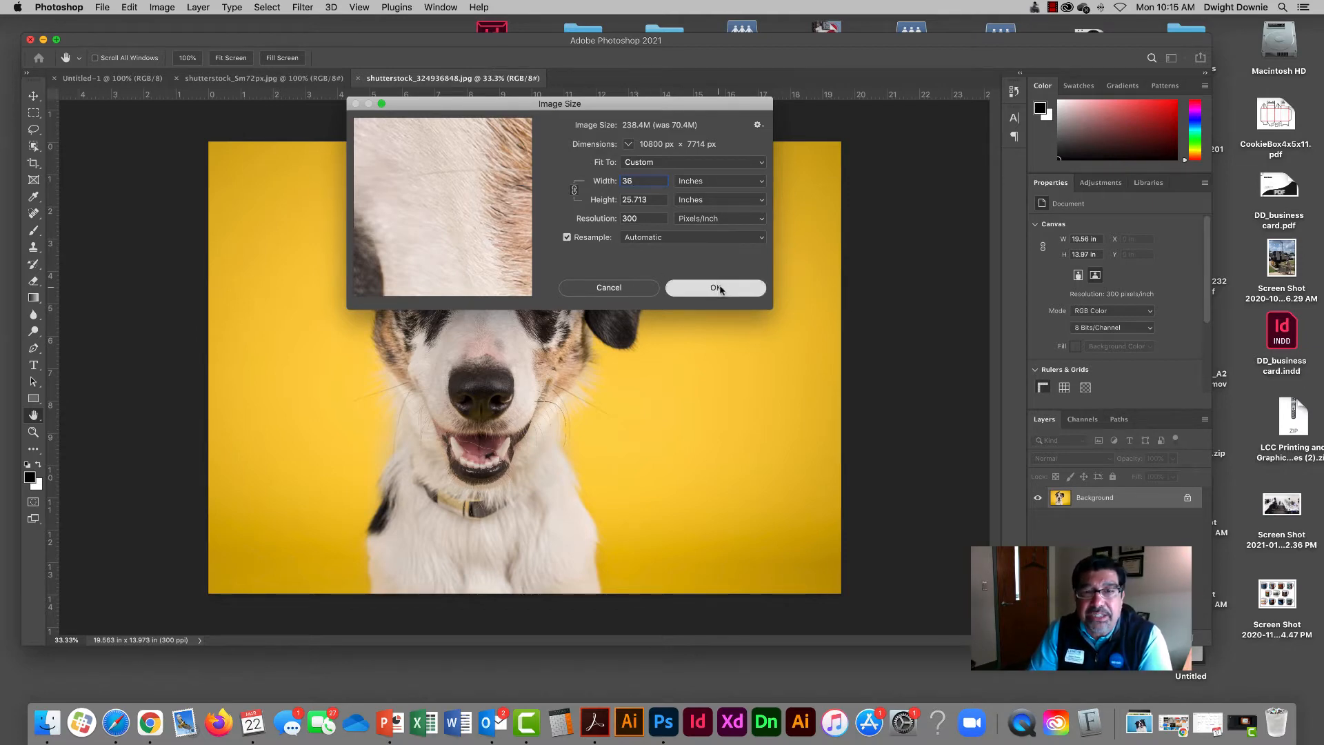
Step: Examine the enlarged photo's face and fur detail up to 66.7% zoom and return to the full view at 16.7%
key(super+minus)
key(super+minus)
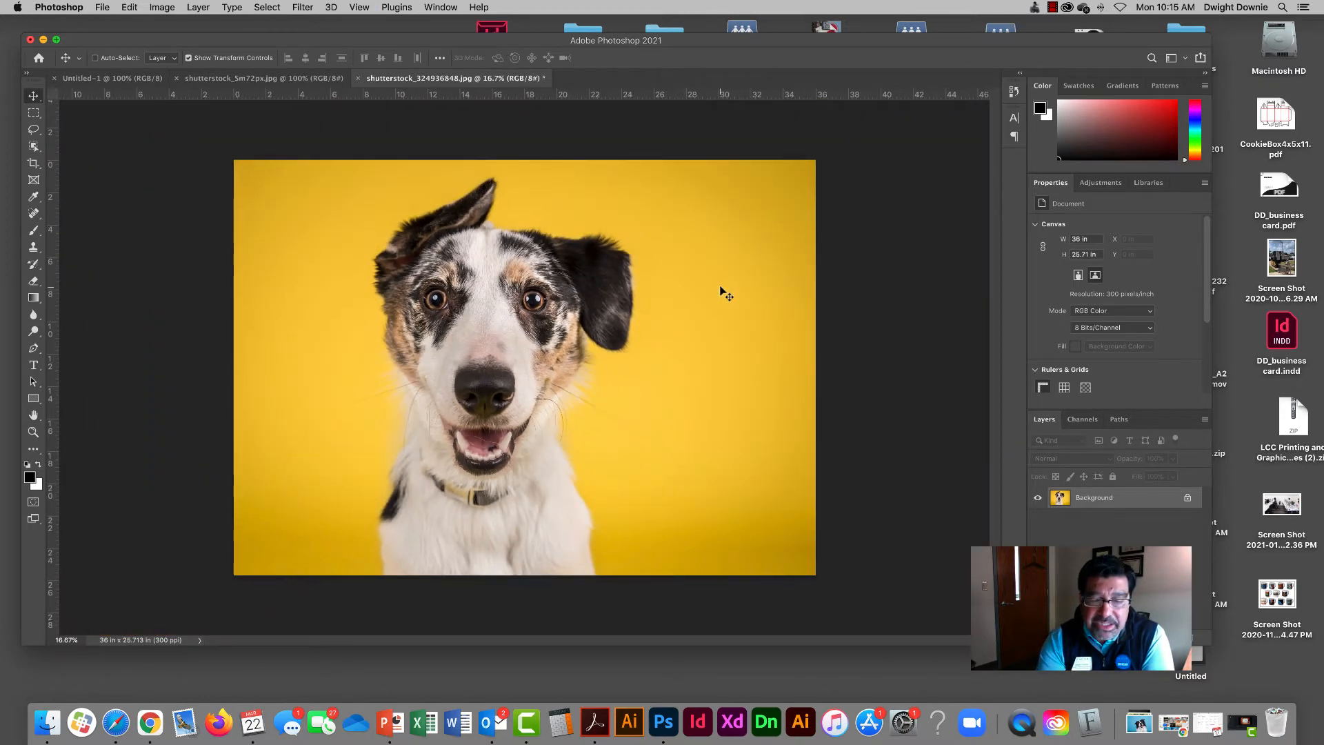
key(super+plus)
key(super+plus)
key(super+plus)
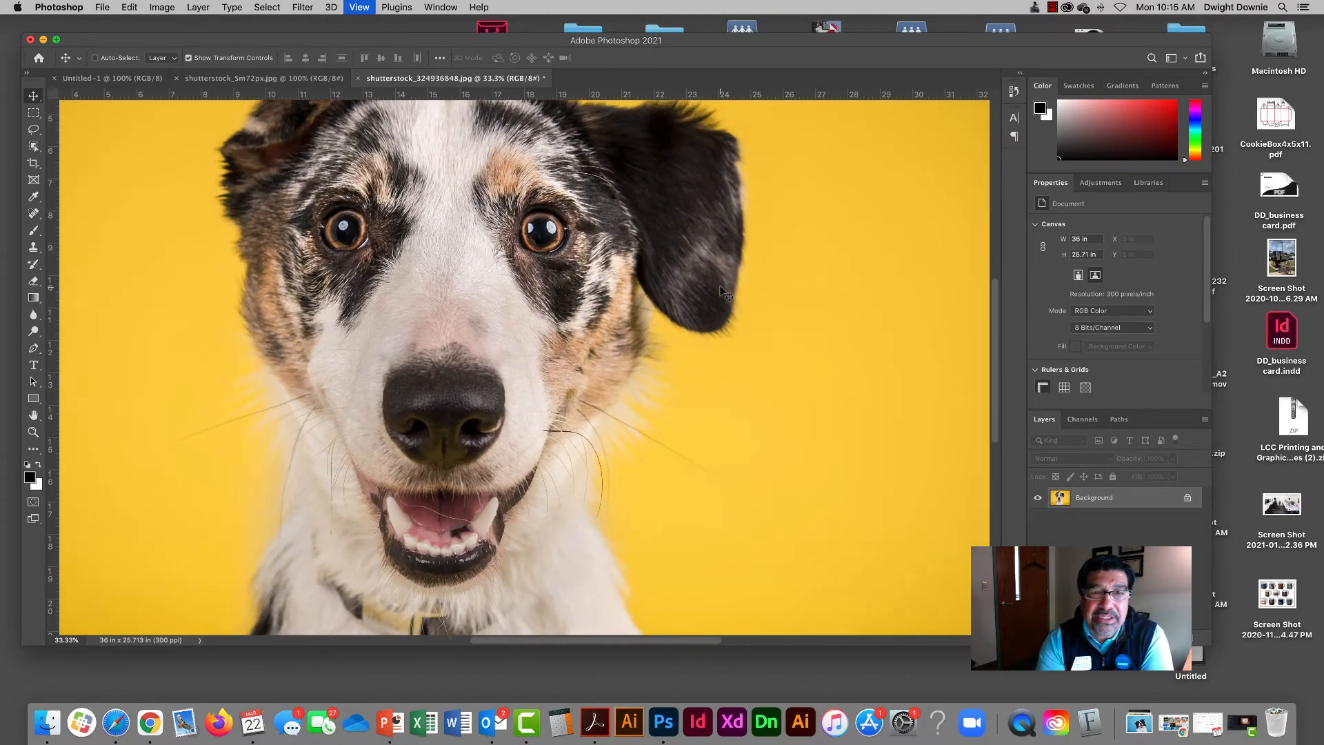
key(super+plus)
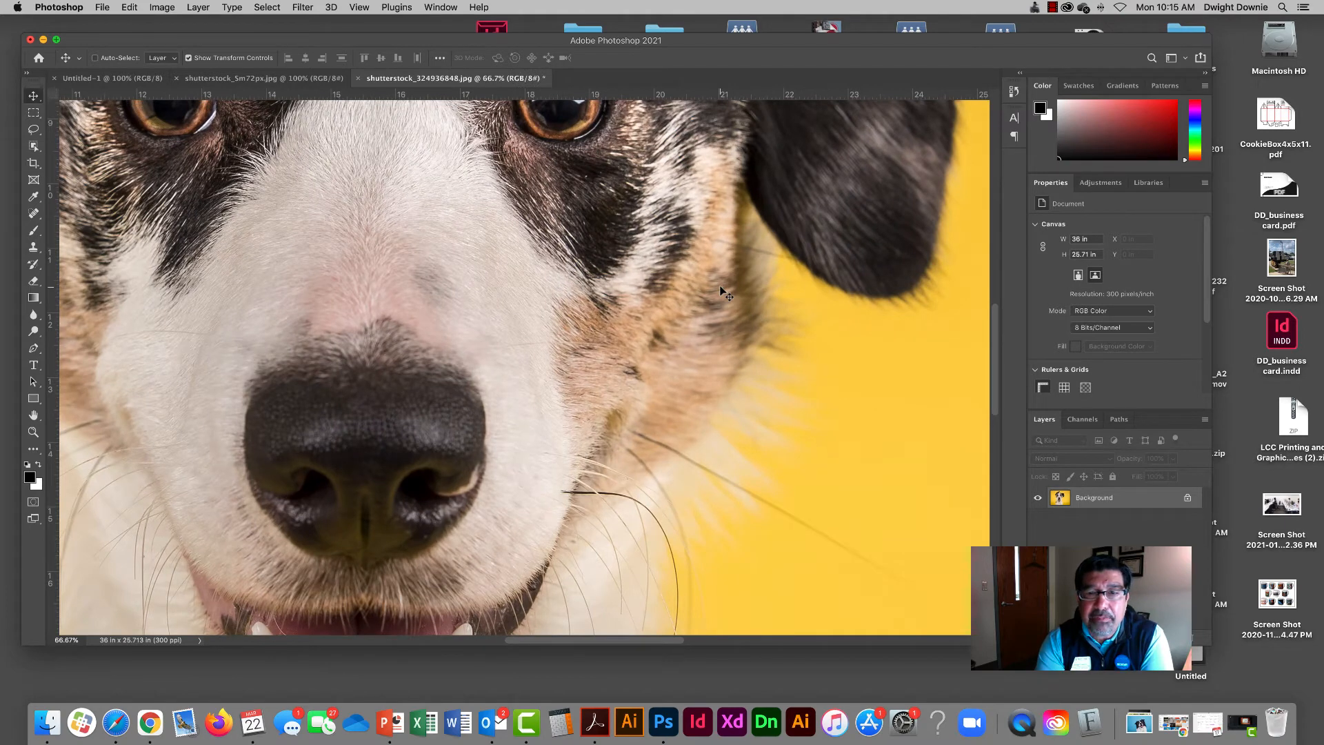
key(super+minus)
key(super+minus)
key(super+minus)
key(super+minus)
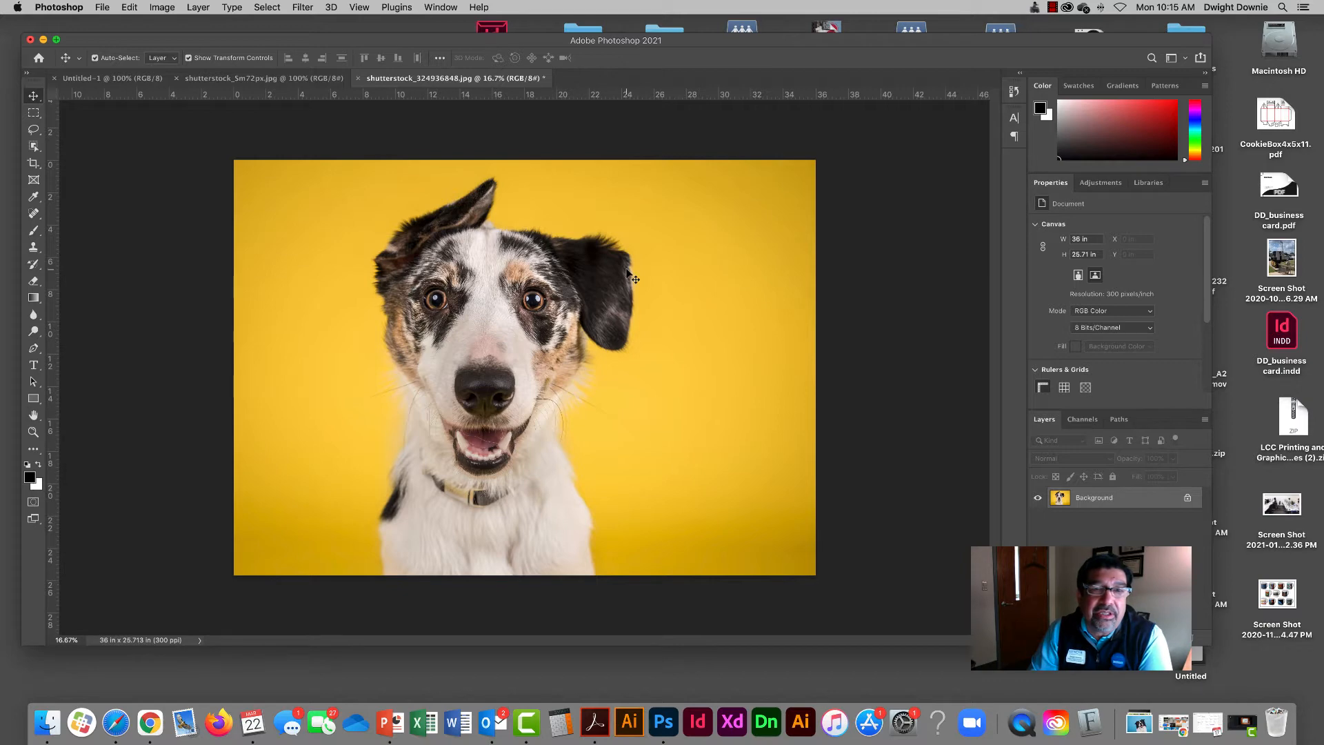
Step: Undo the 36-inch enlargement of the dog photo
click(129, 7)
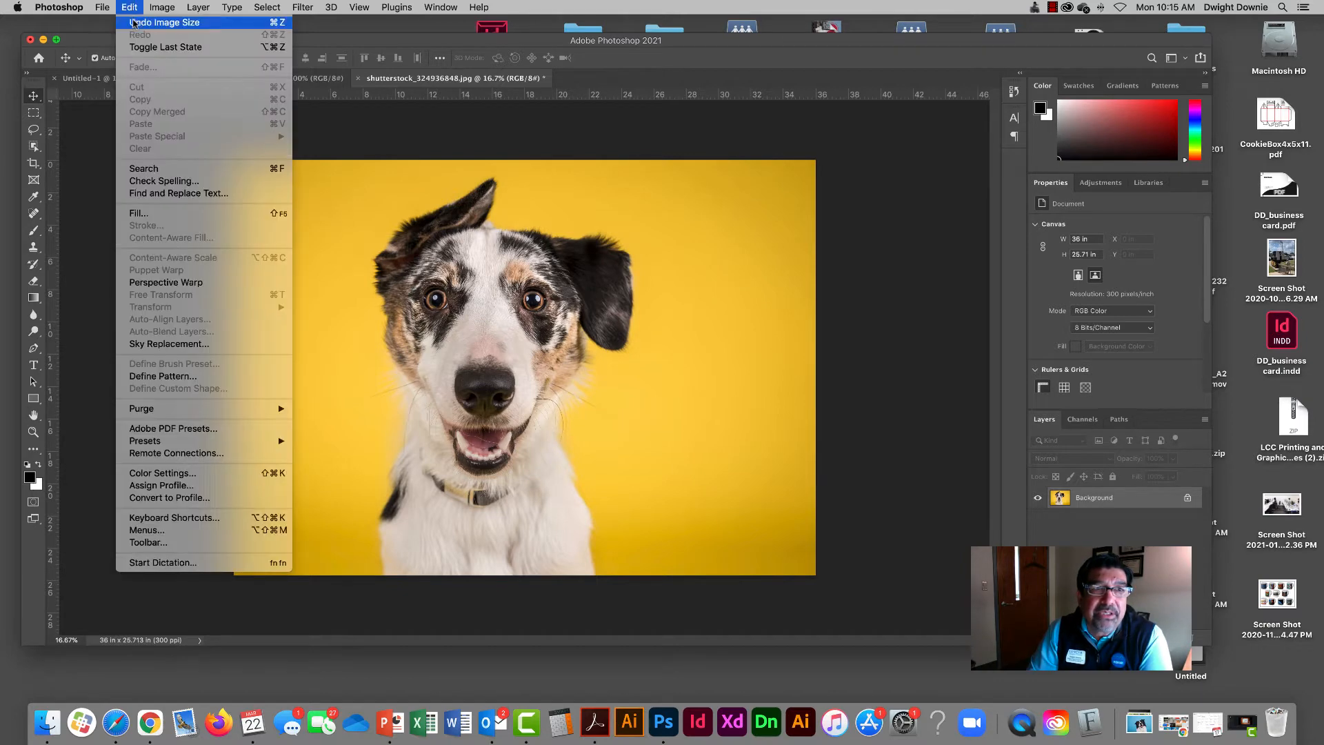
key(super+z)
Step: Review the dog photo's dimensions, resolution and Resample setting in the Image Size dialog without changing any values
click(163, 7)
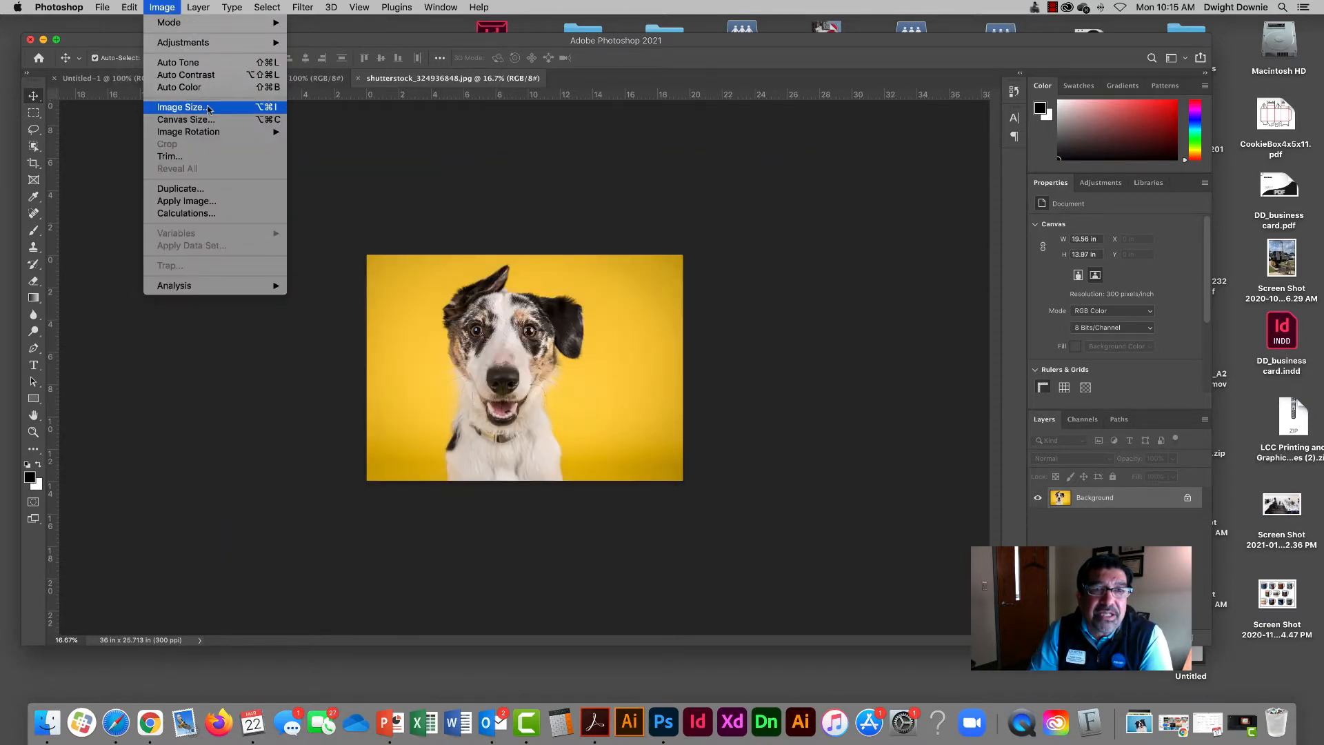
click(178, 98)
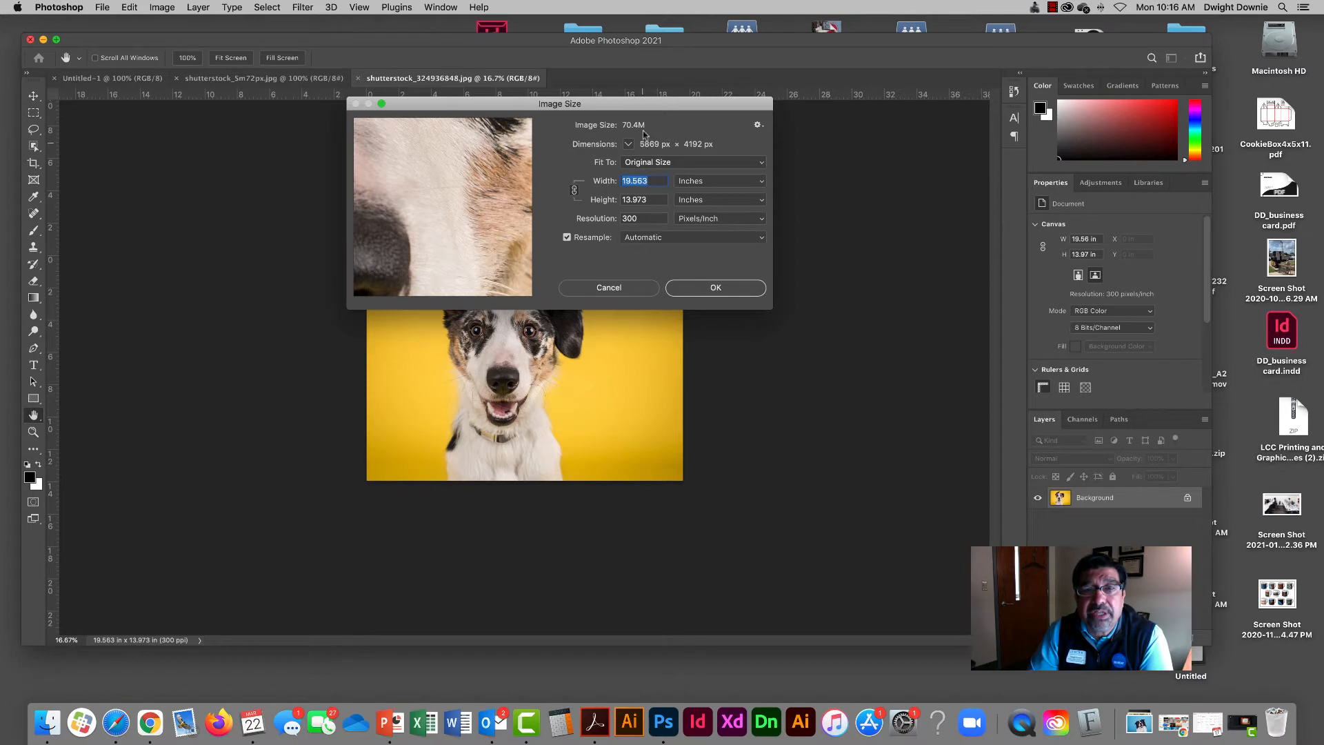
drag(644, 105, 644, 121)
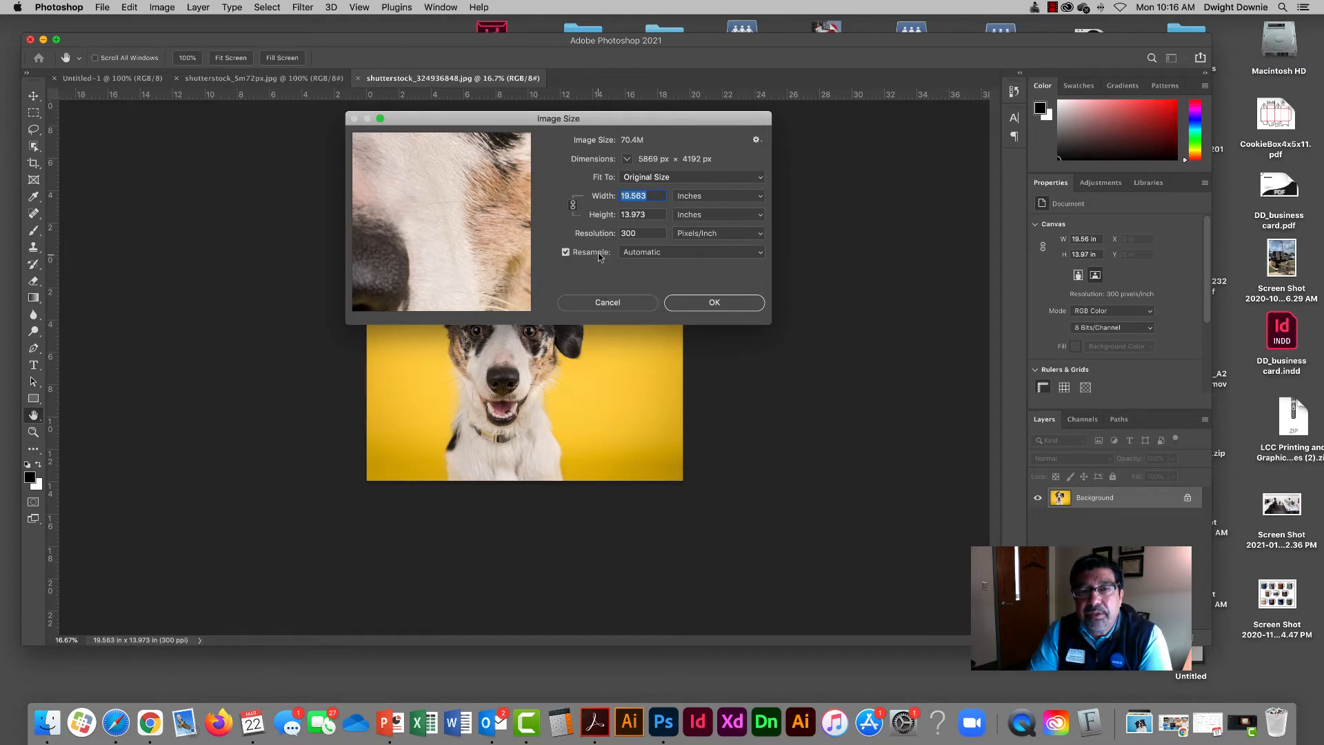
drag(604, 119, 608, 119)
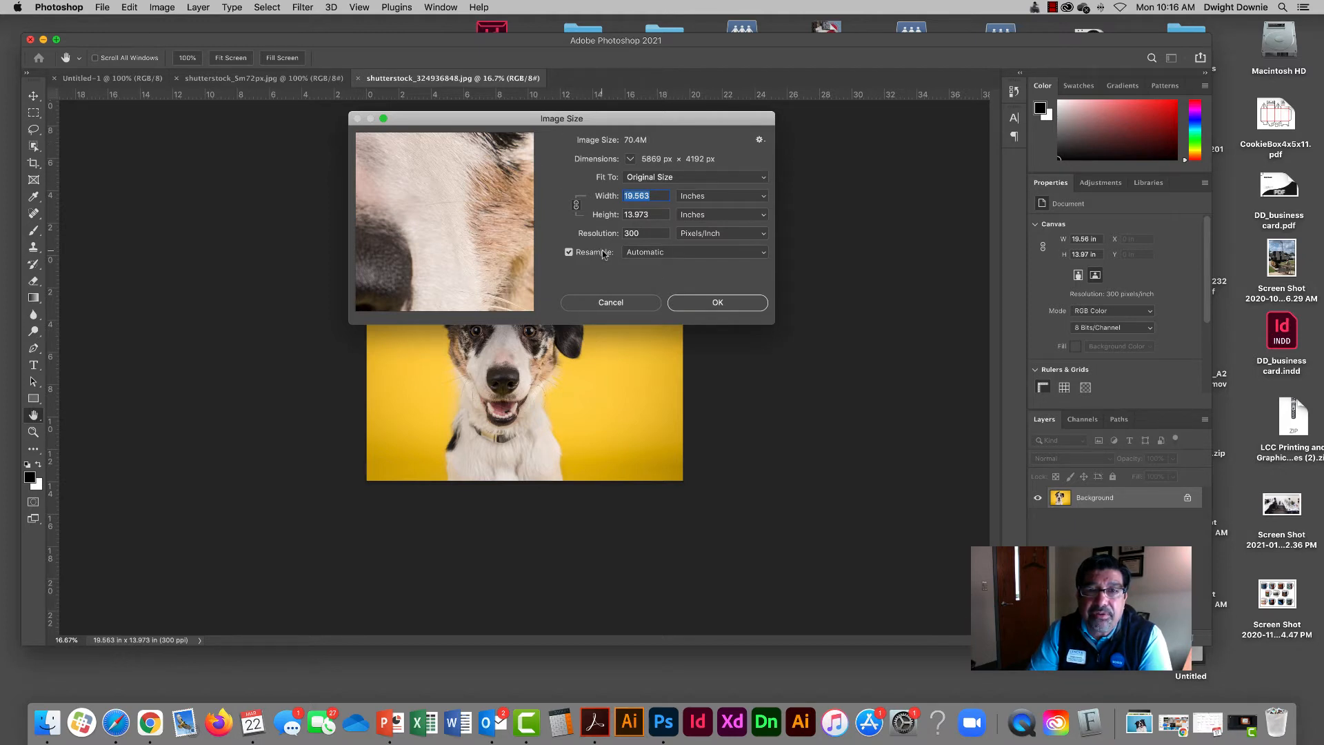
click(713, 304)
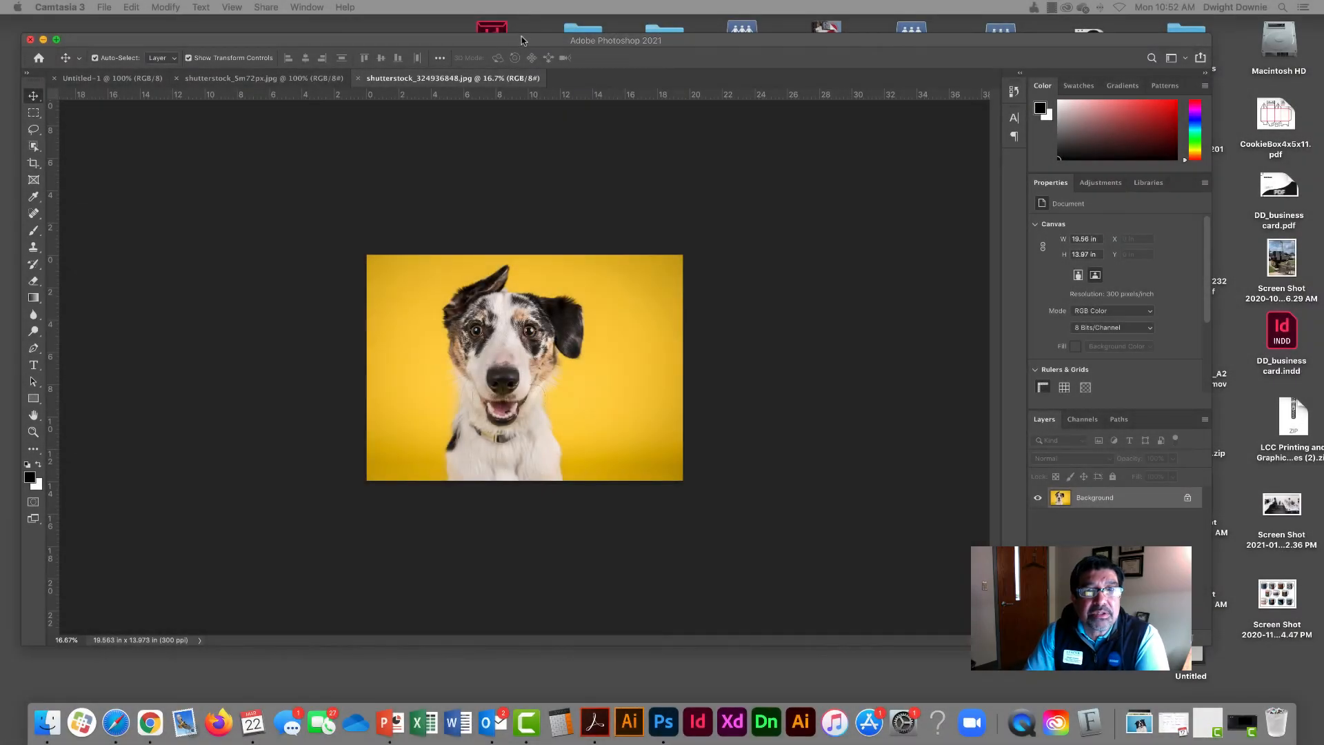
drag(522, 42, 520, 34)
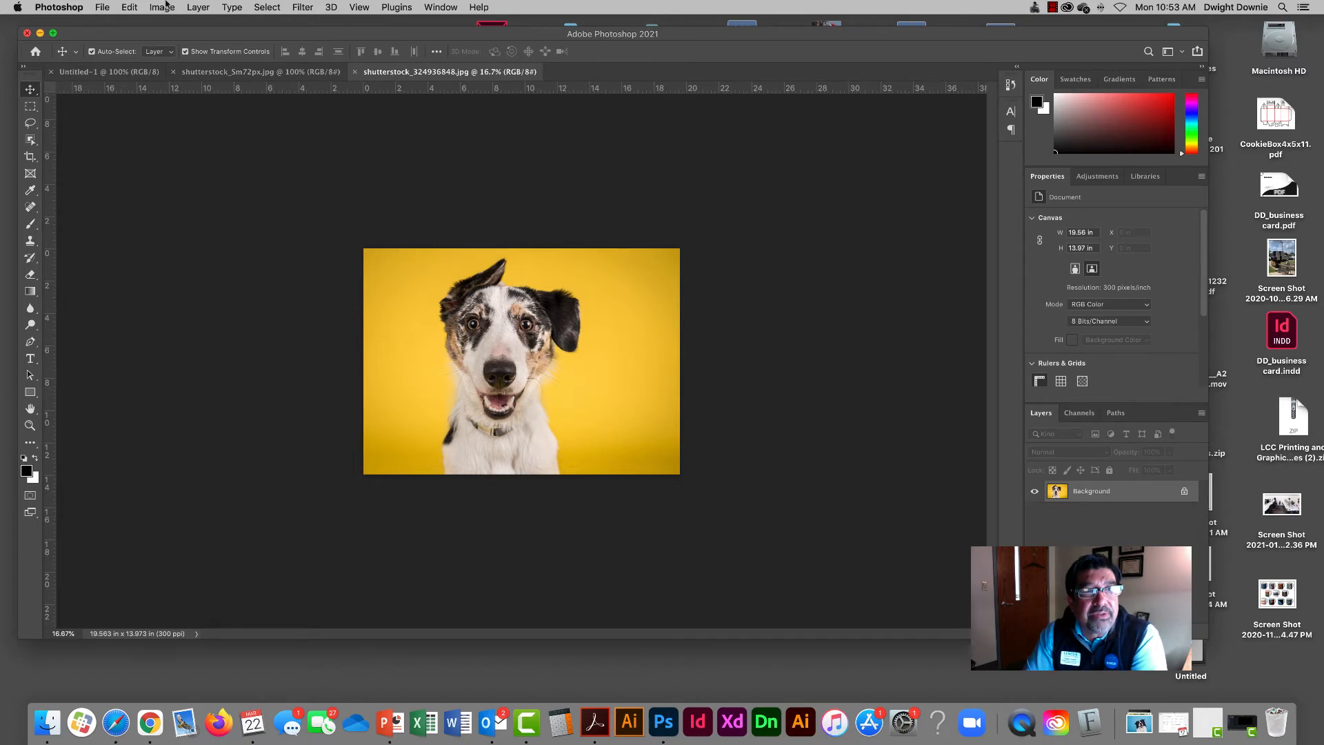
click(166, 6)
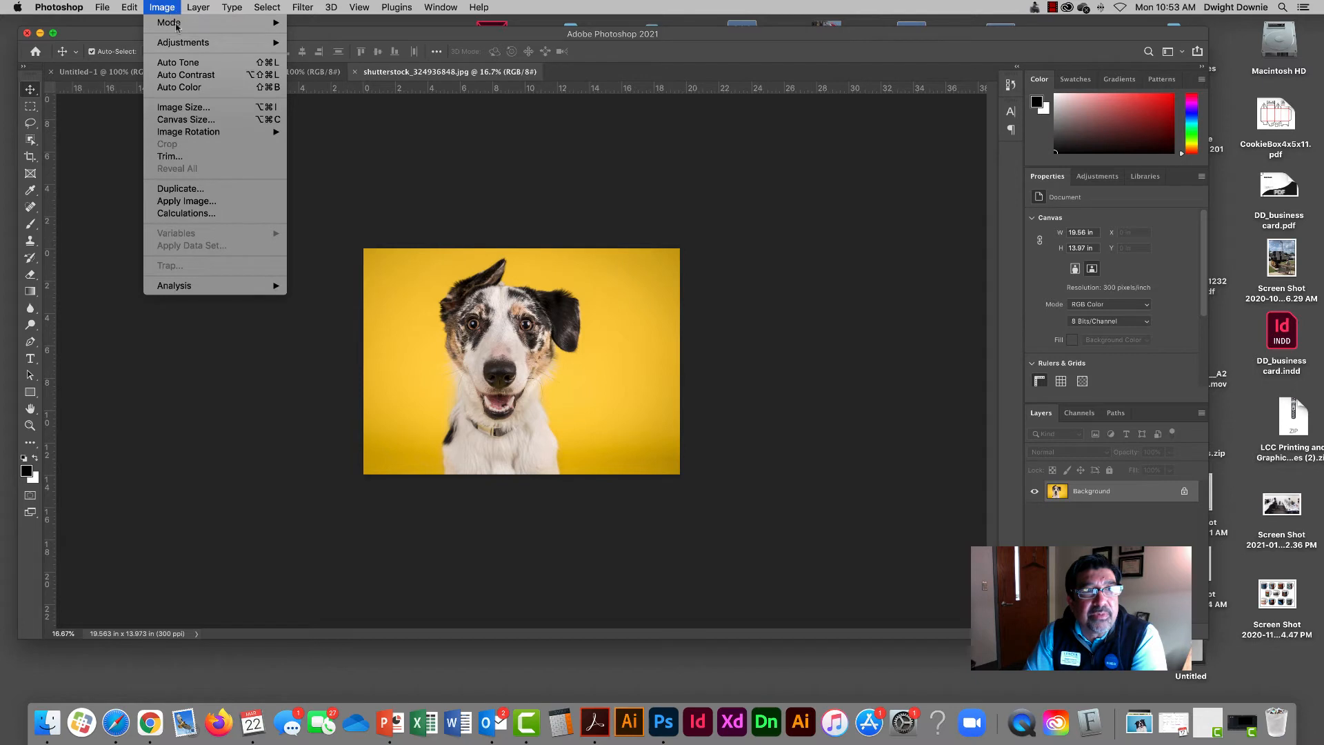
click(182, 109)
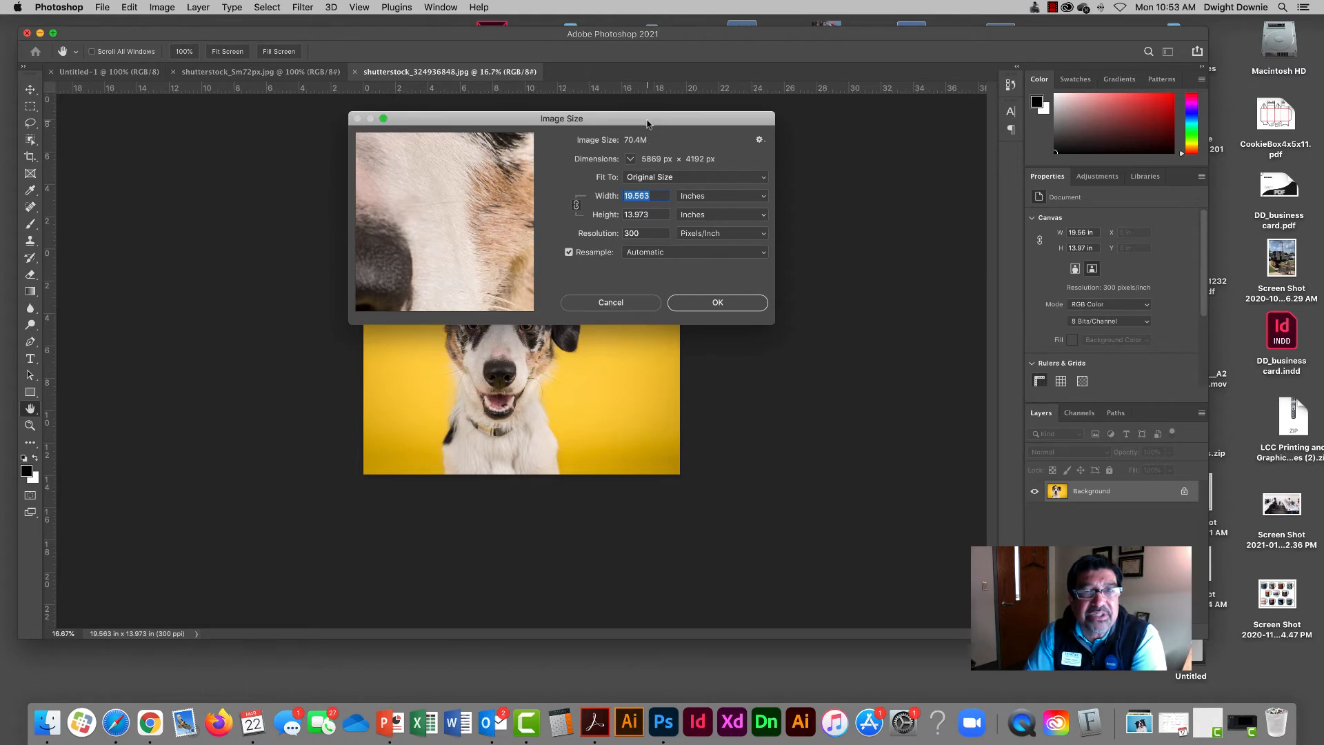
click(630, 305)
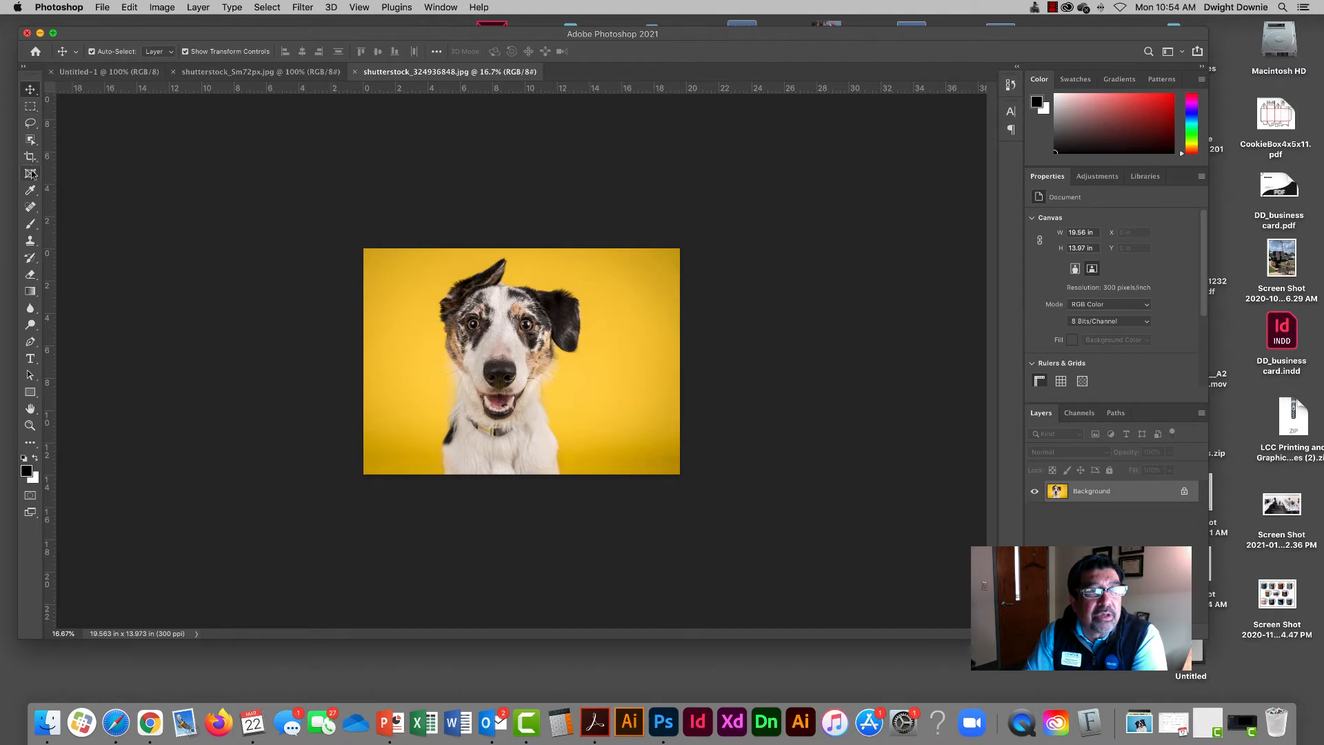
Step: Switch the workspace to Graphic and Web
click(439, 6)
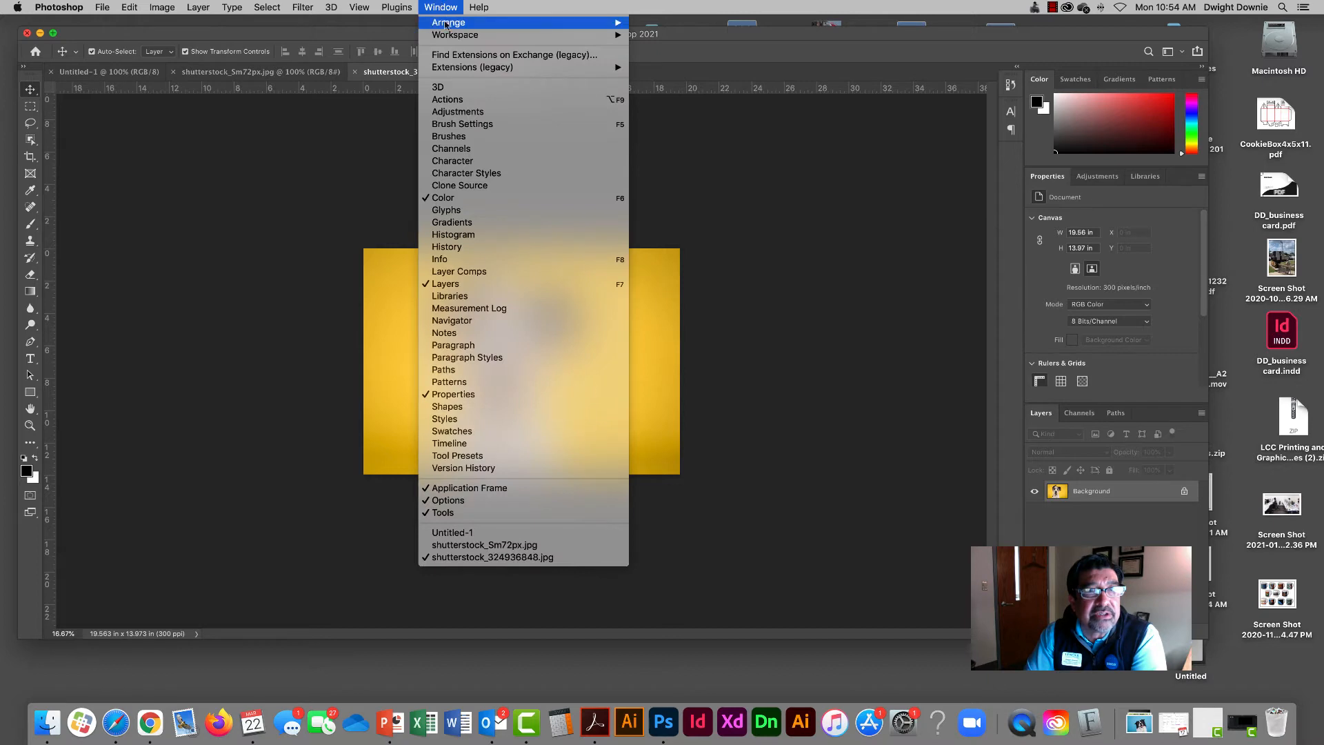
mouse_move(476, 34)
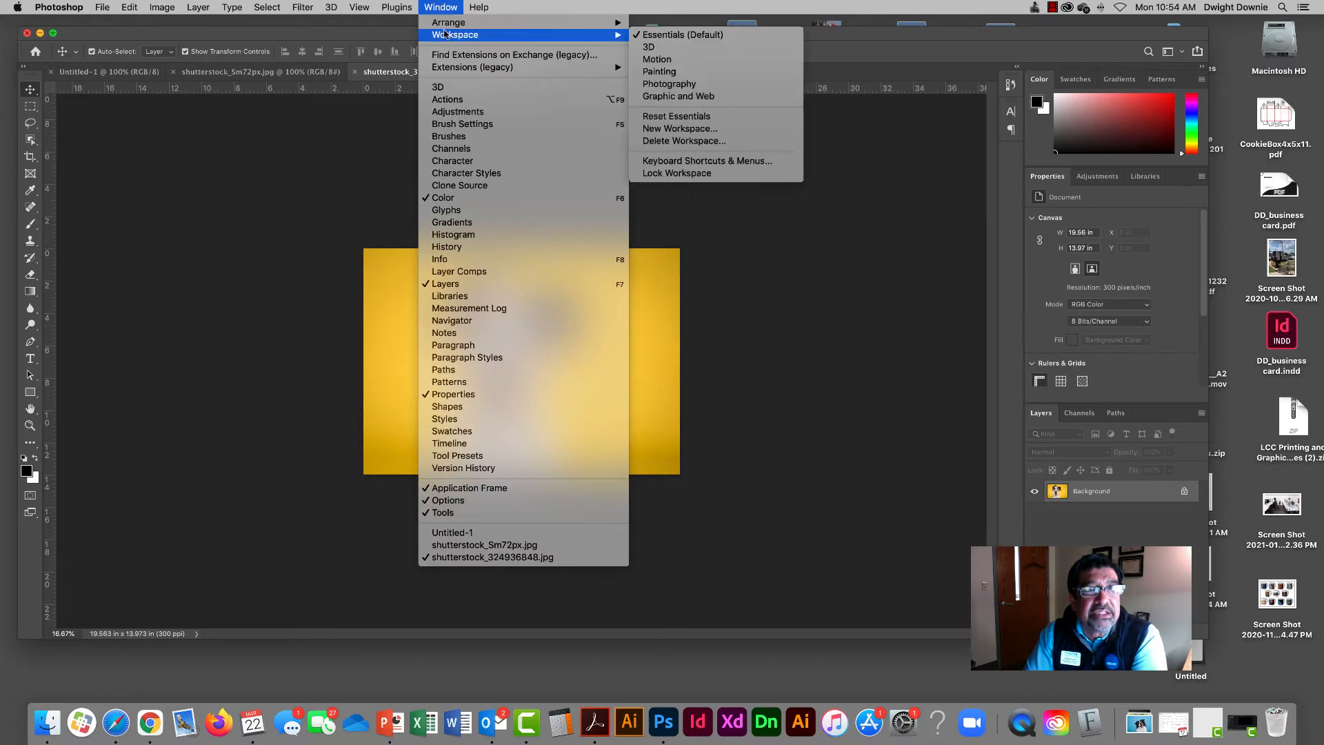
click(688, 96)
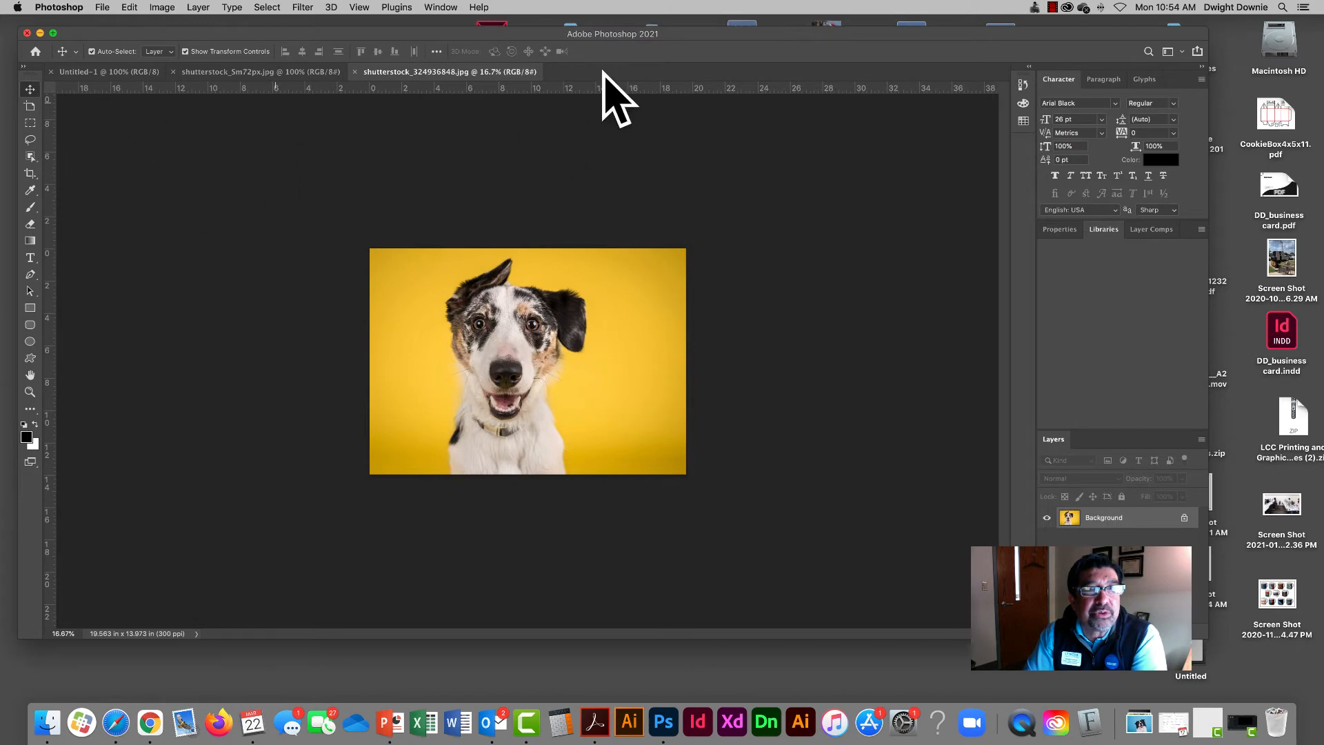
Step: Return the workspace to Essentials (Default)
click(441, 7)
click(442, 7)
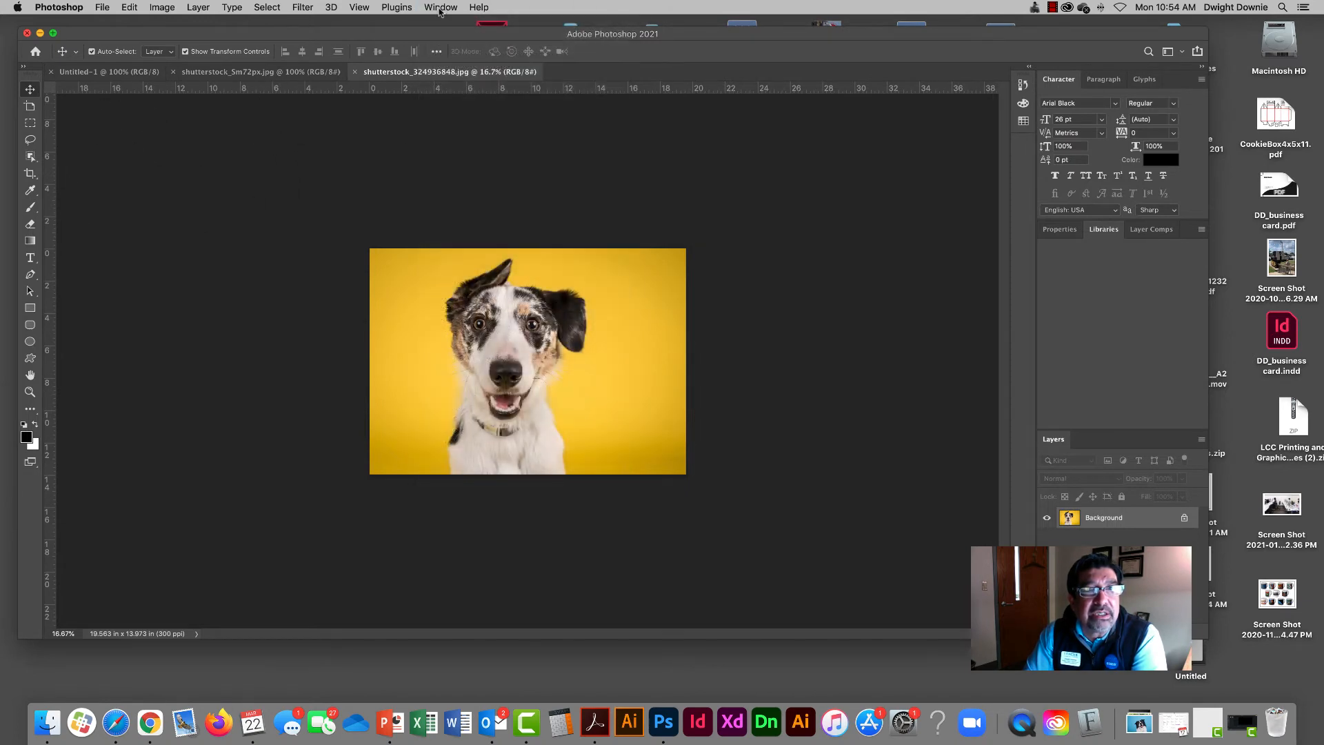
click(441, 7)
mouse_move(524, 35)
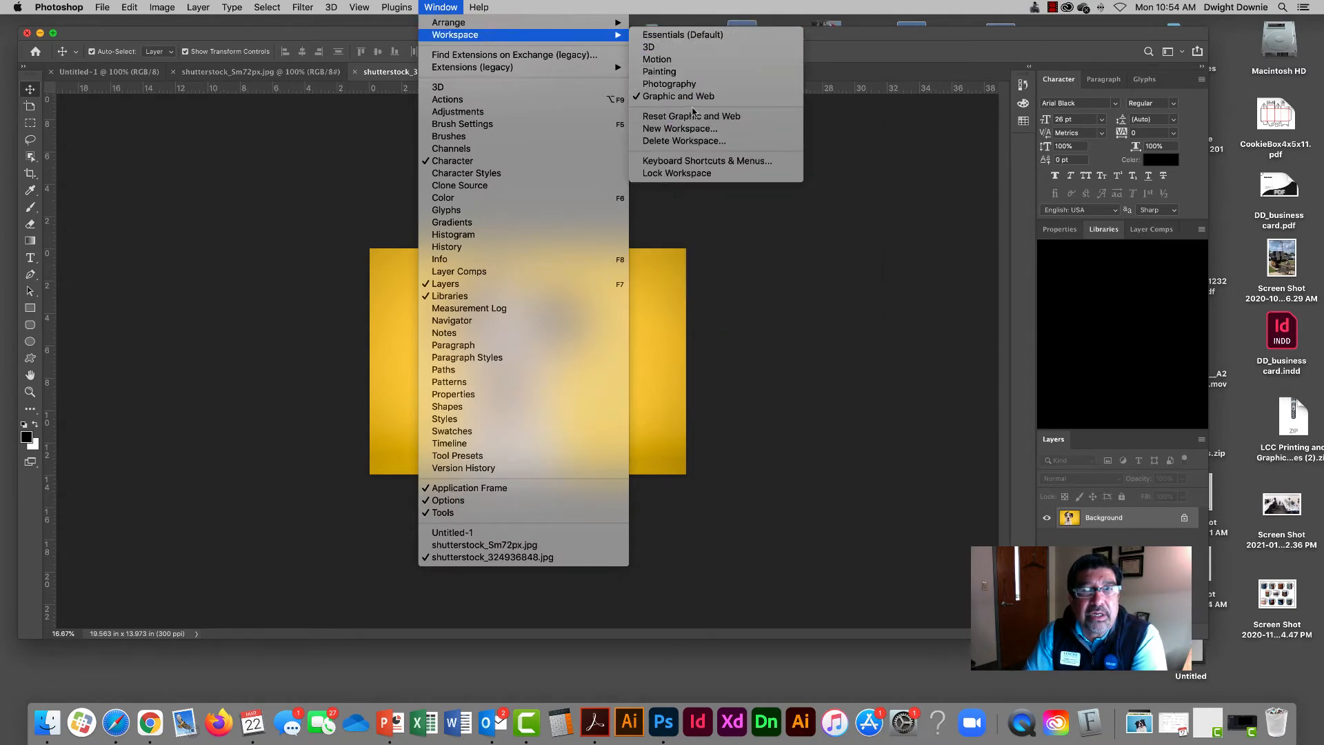
click(657, 151)
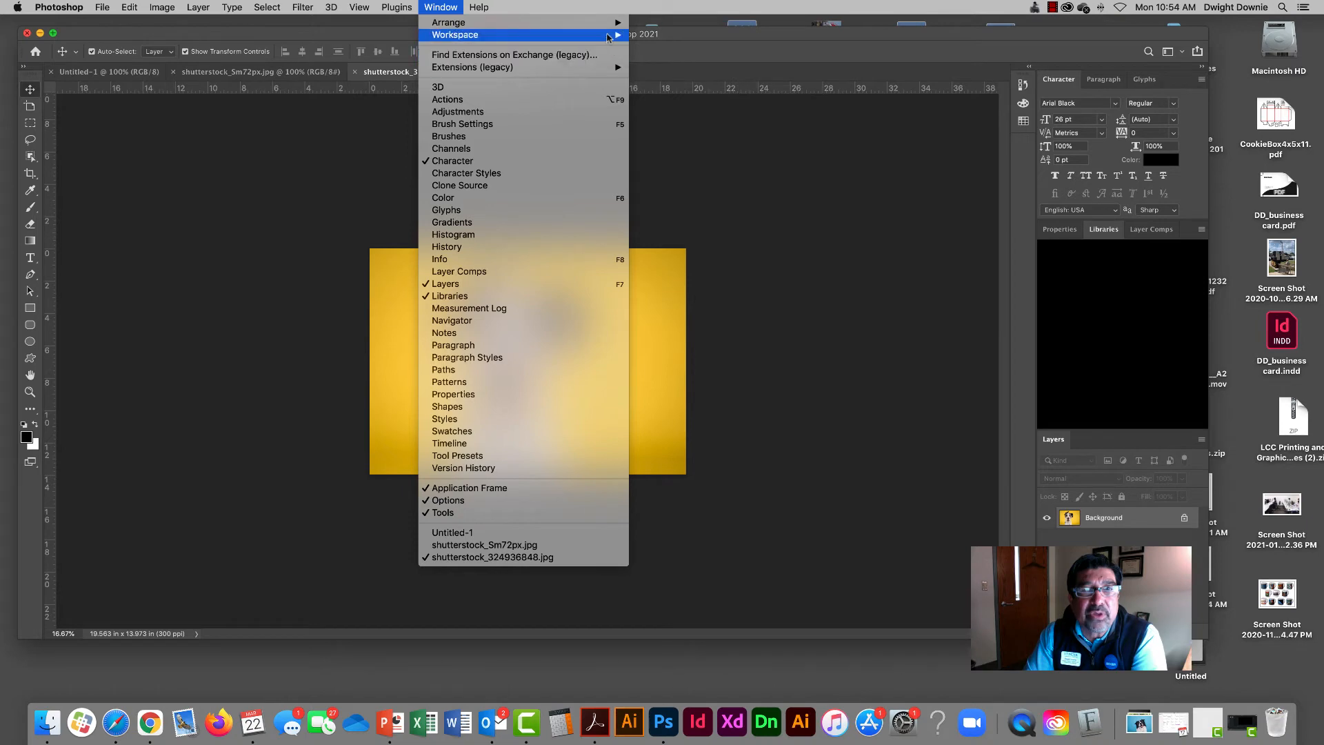
mouse_move(614, 36)
click(667, 36)
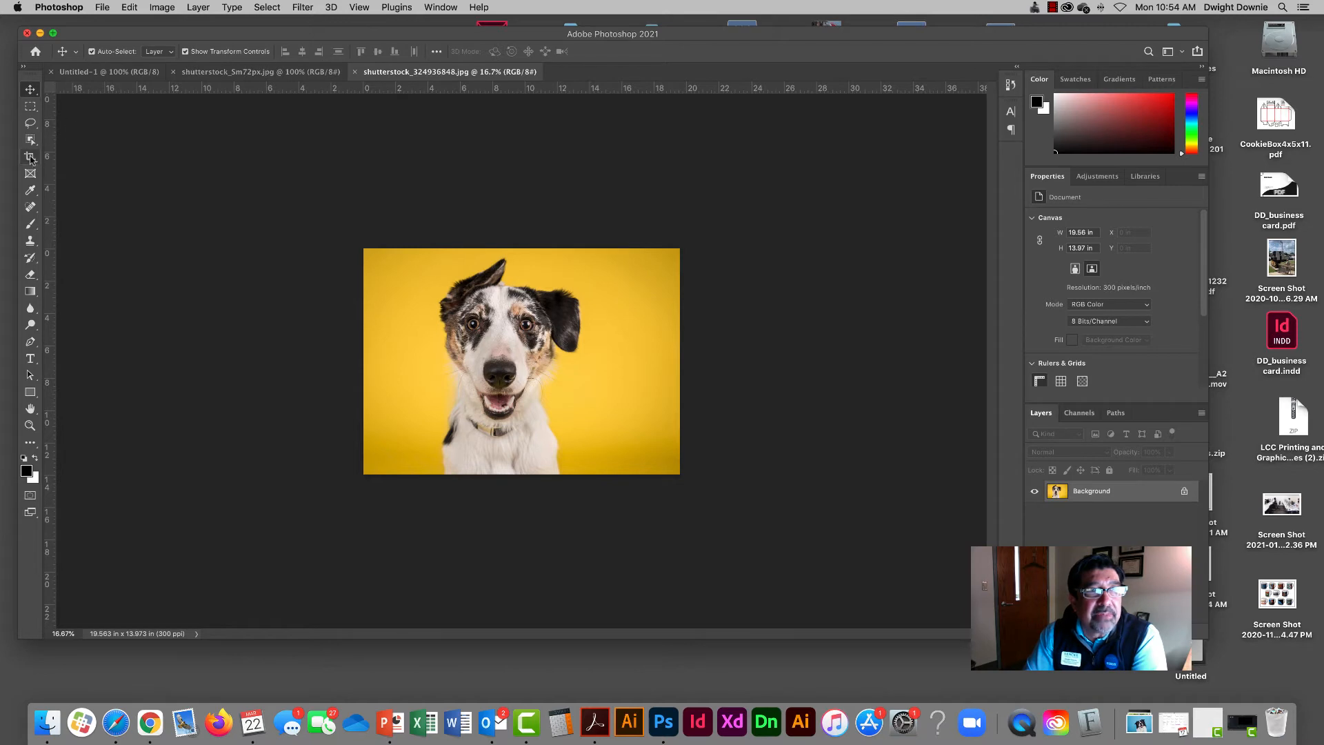
Step: Detach the tool strip so it floats freely, activate the Crop tool, and move the application window clear of the strip
mouse_move(39, 72)
mouse_down()
mouse_move(108, 87)
mouse_move(40, 73)
mouse_up()
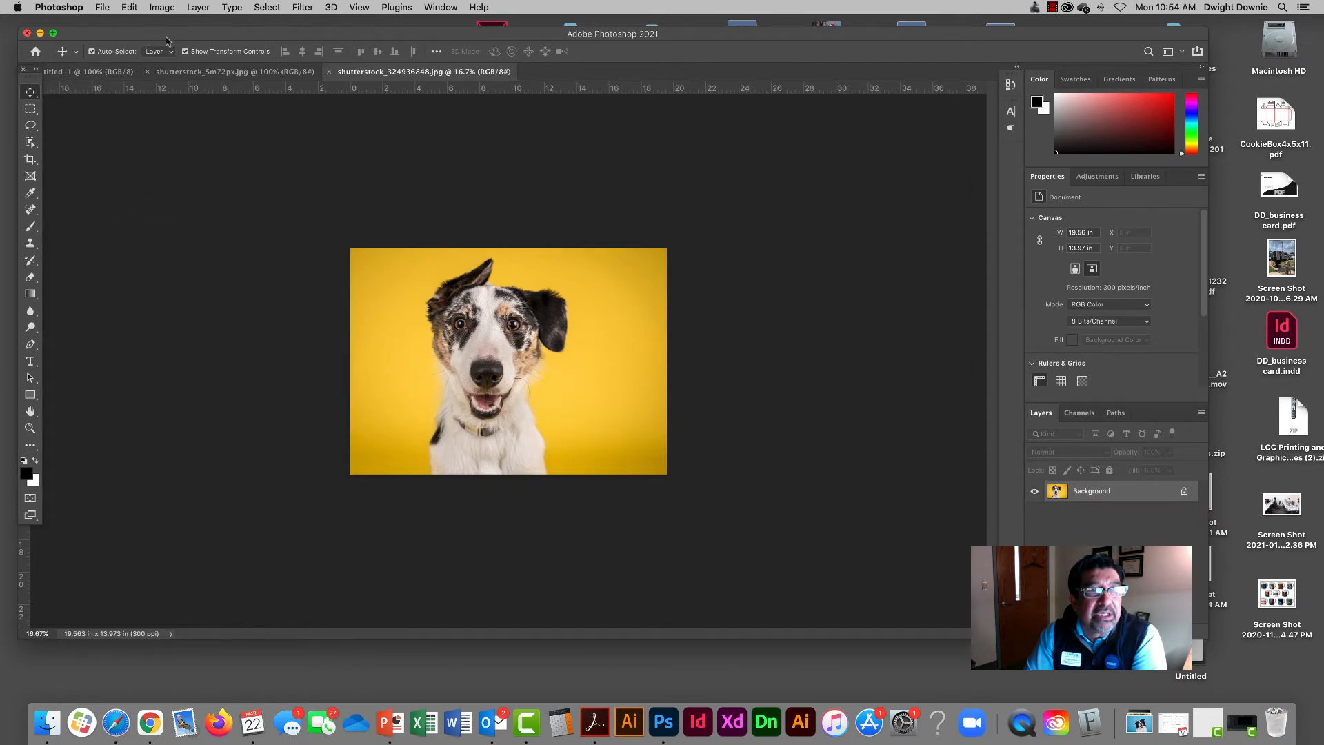
click(30, 161)
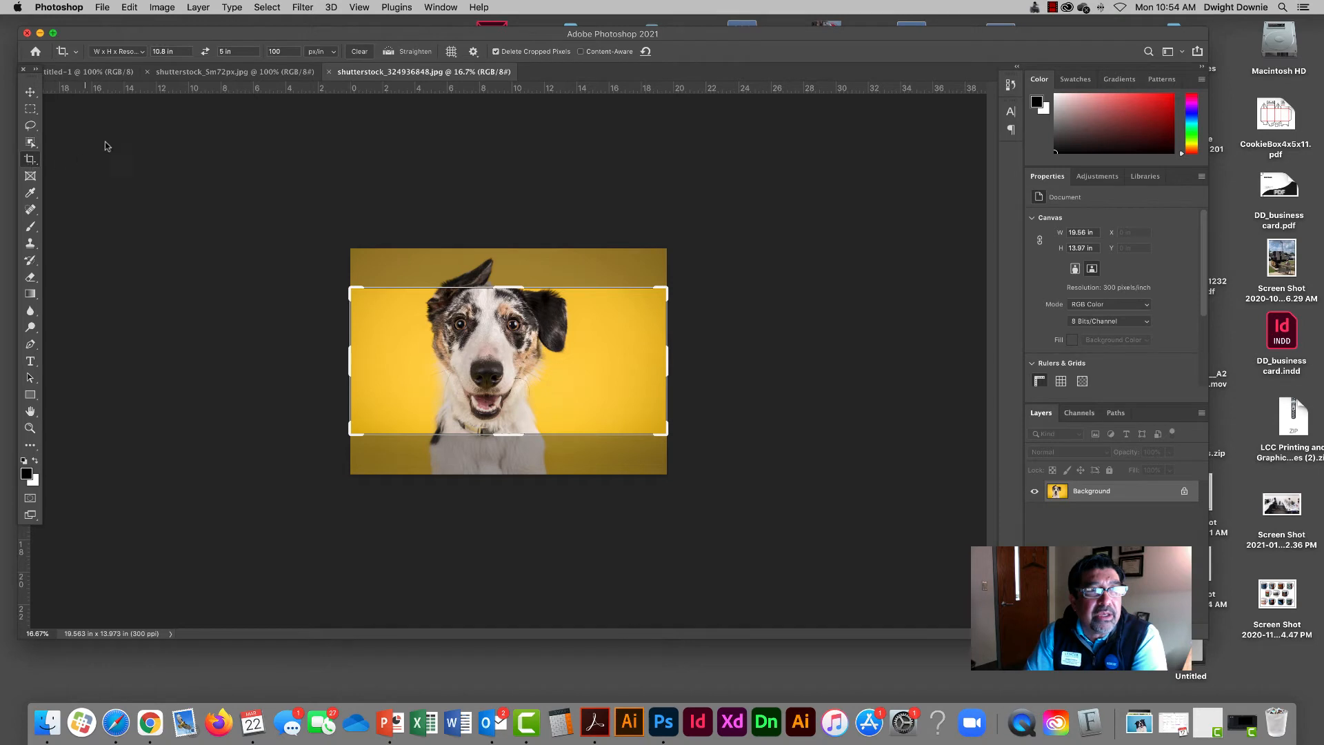
mouse_move(235, 35)
mouse_down()
mouse_move(276, 30)
mouse_move(235, 34)
mouse_up()
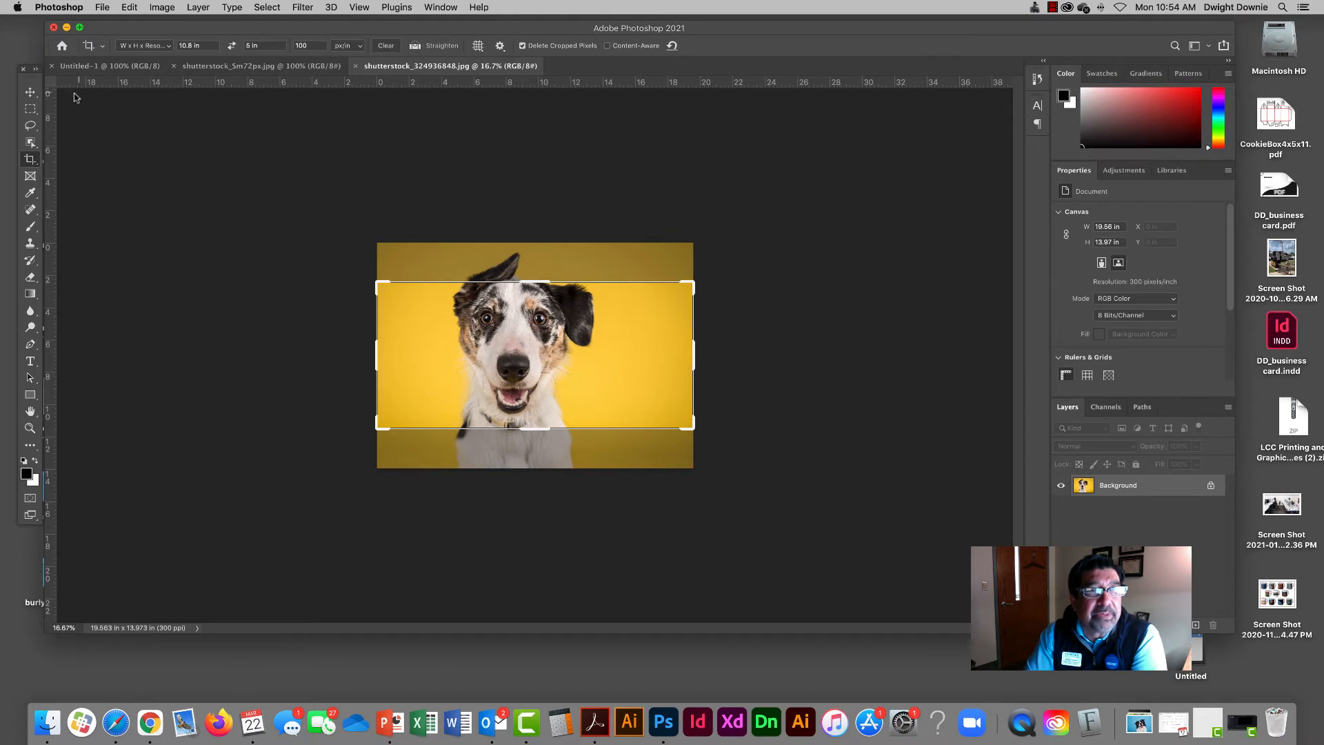
Step: Compare the tool options of the Move, Lasso, Brush and History Brush tools, ending with the Crop tool active
click(30, 92)
click(30, 126)
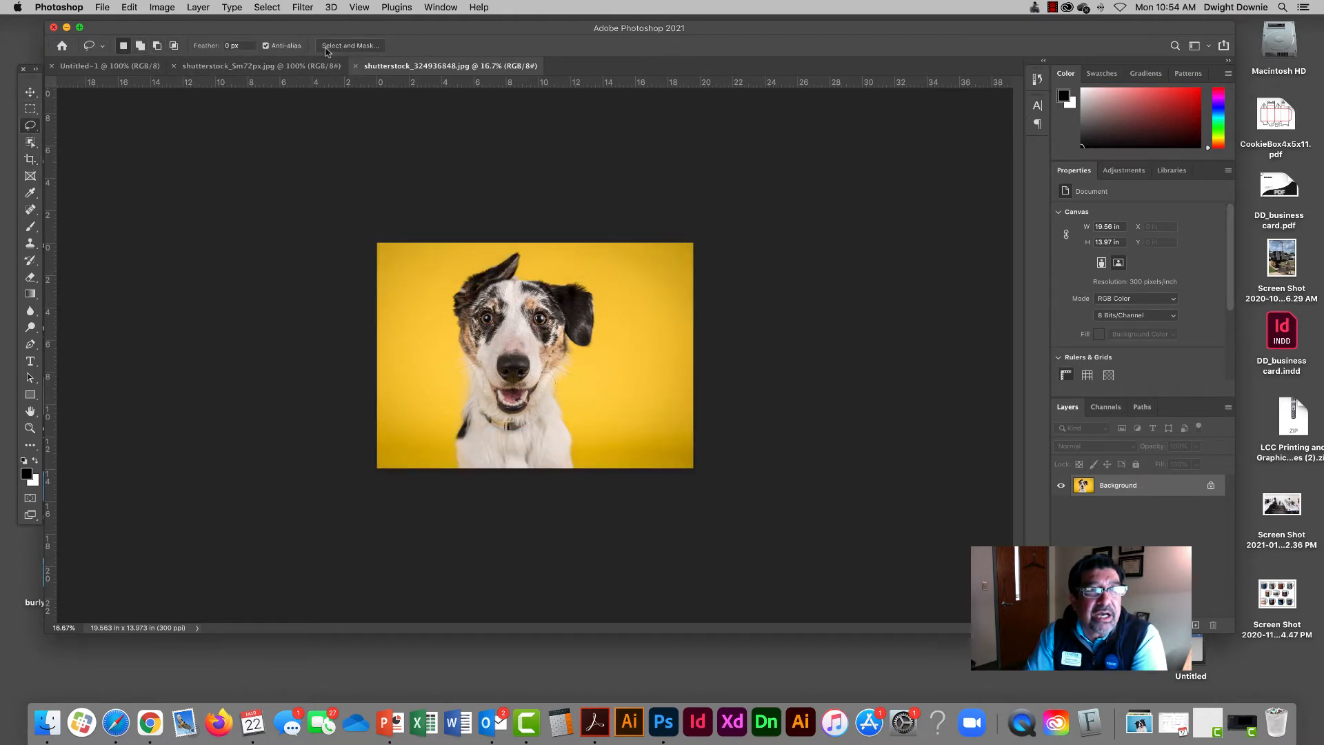
click(30, 226)
click(31, 260)
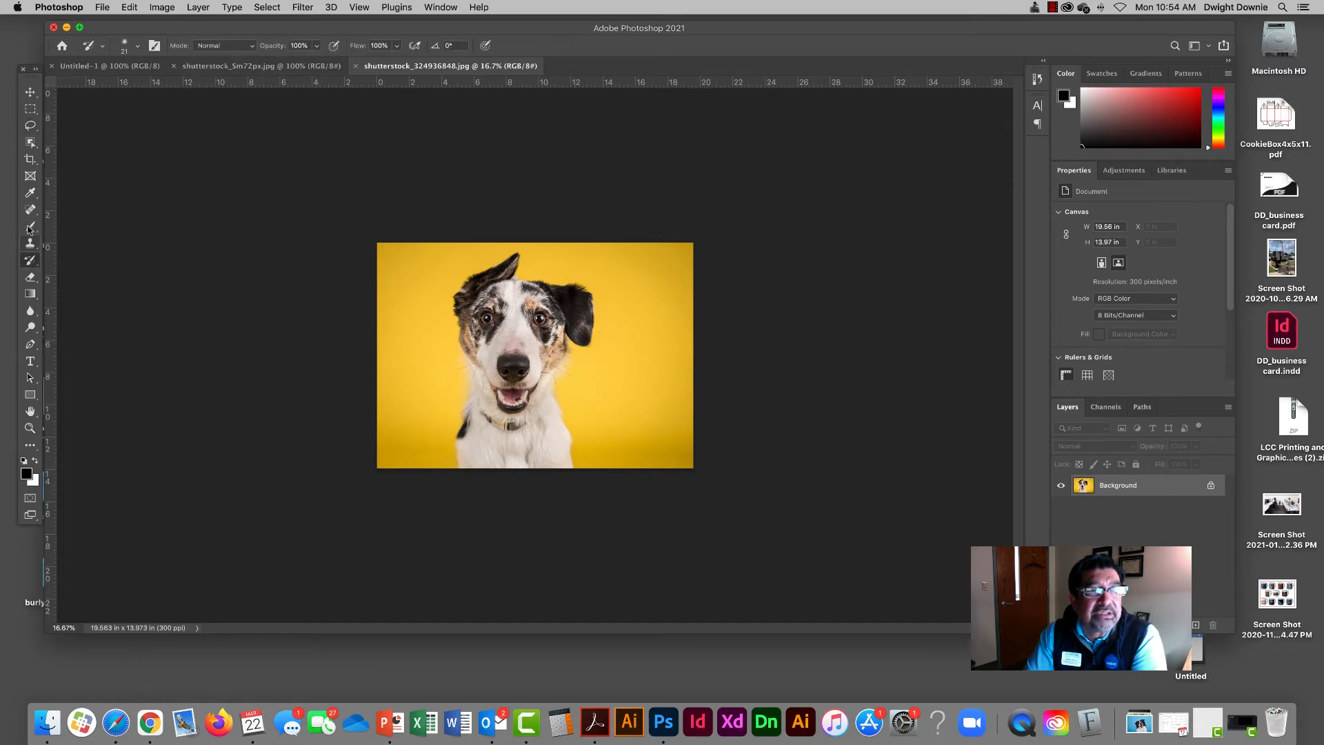
click(30, 159)
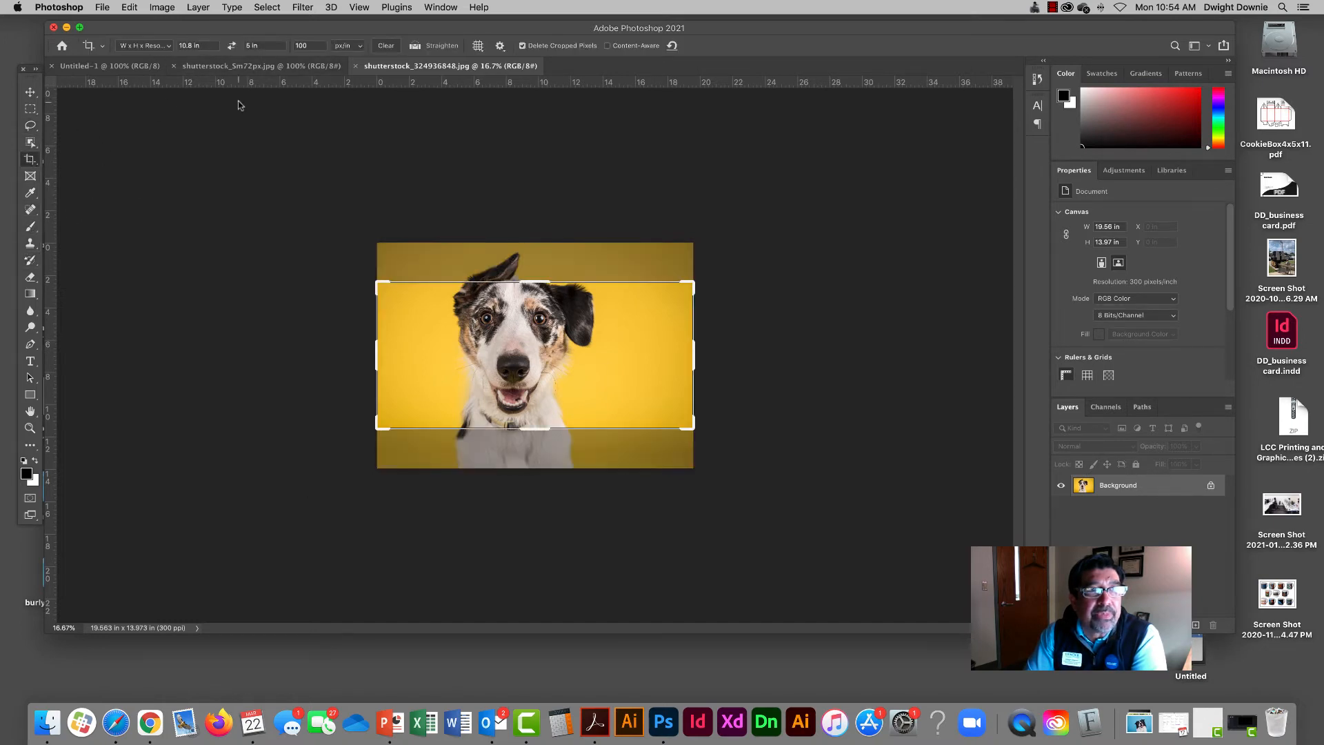
Step: Clear the crop settings and enter a crop size of 2 in wide by 1.5 in high at 140 px/in
click(169, 46)
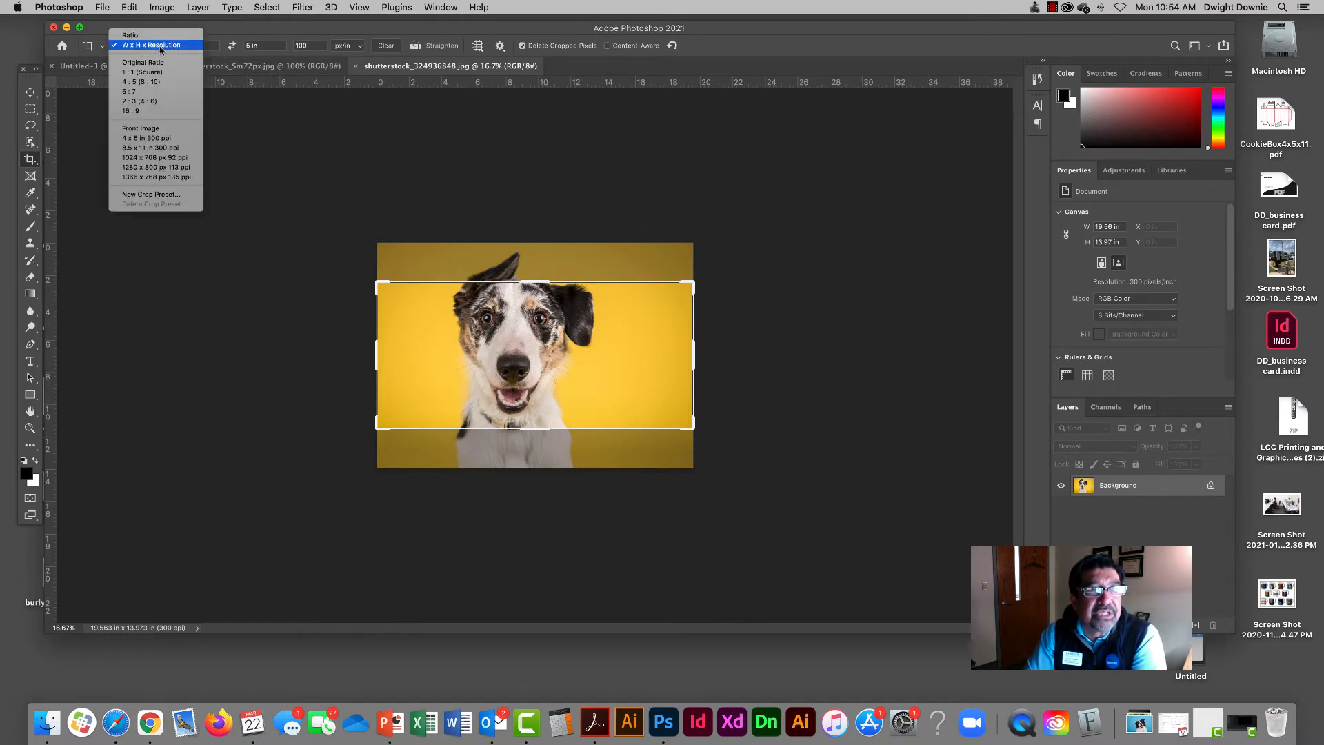
click(220, 31)
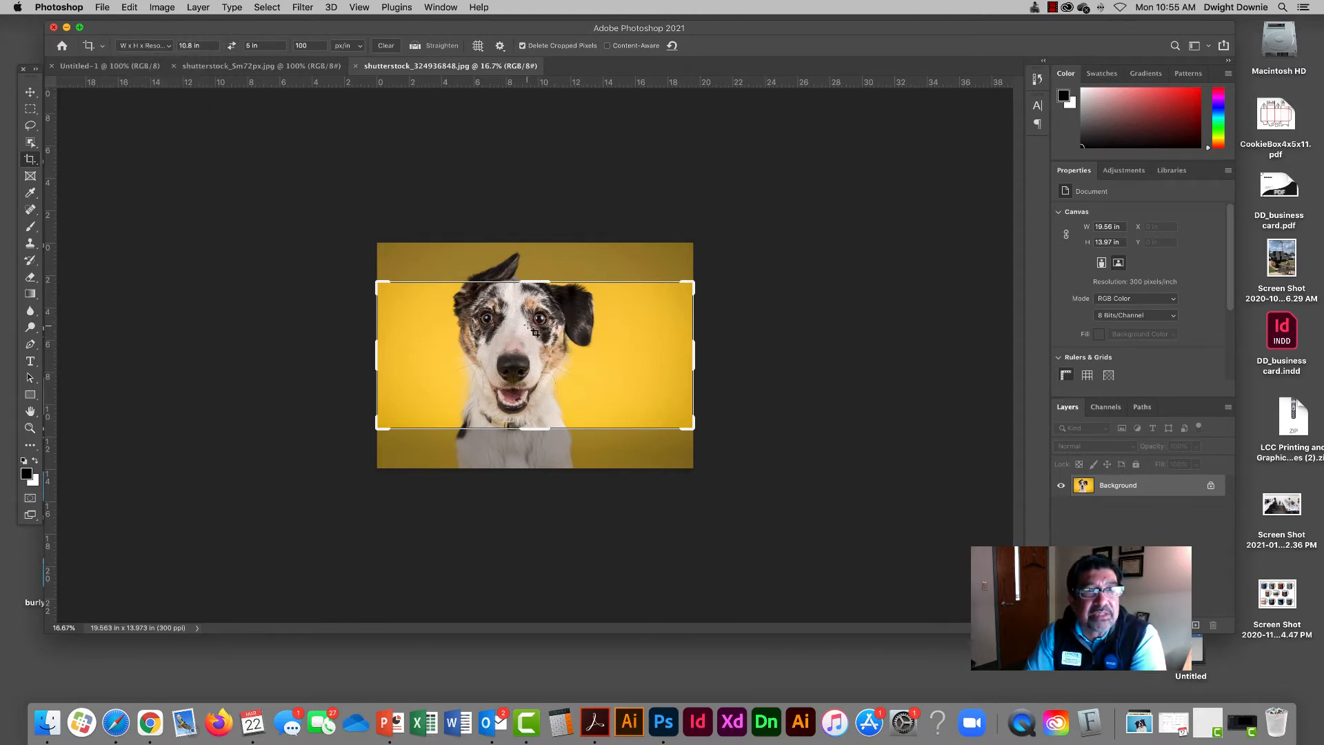
click(386, 46)
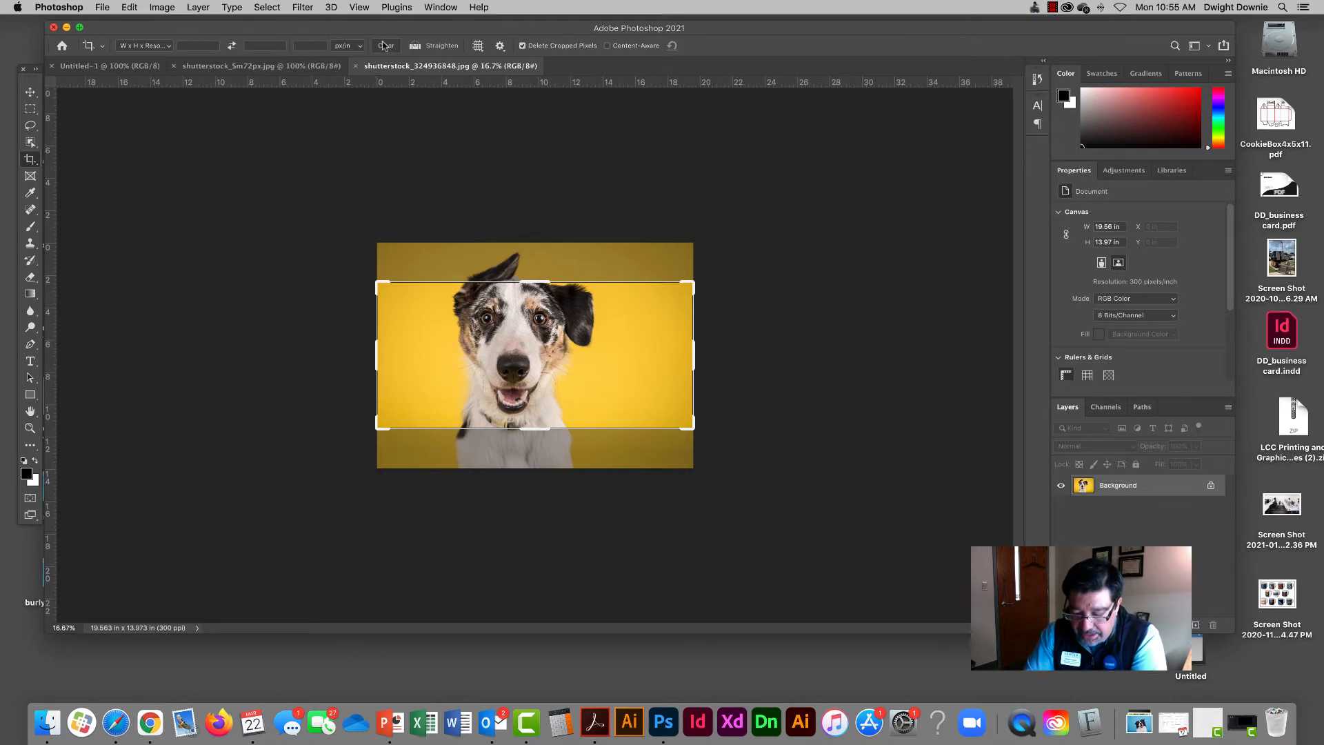
click(208, 46)
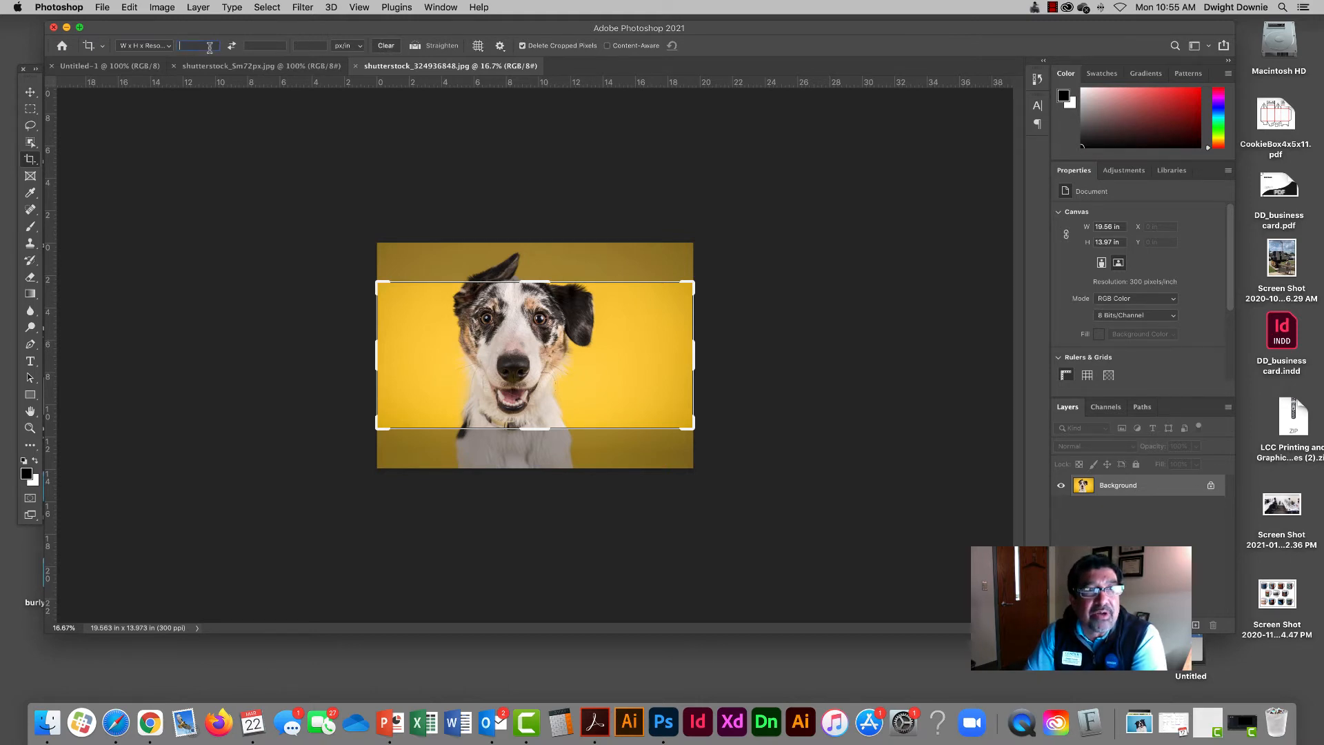
text(2)
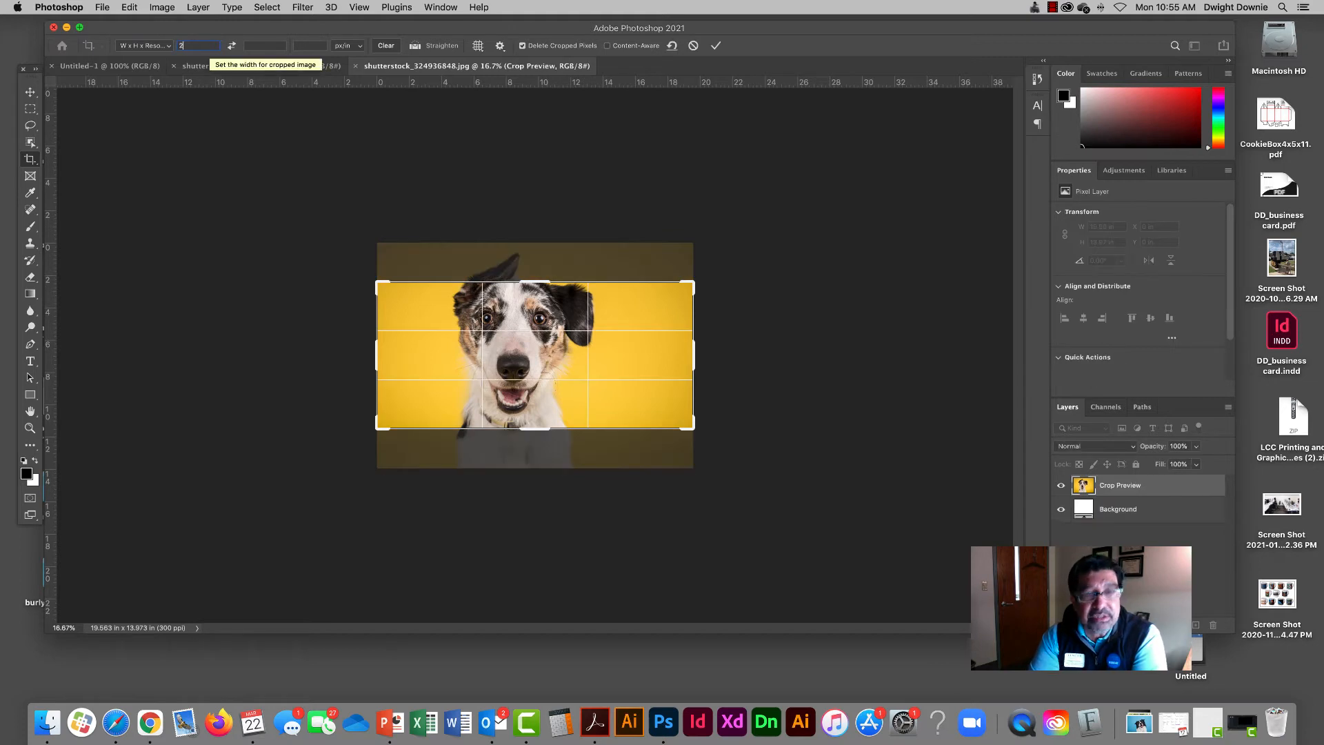
key(Tab)
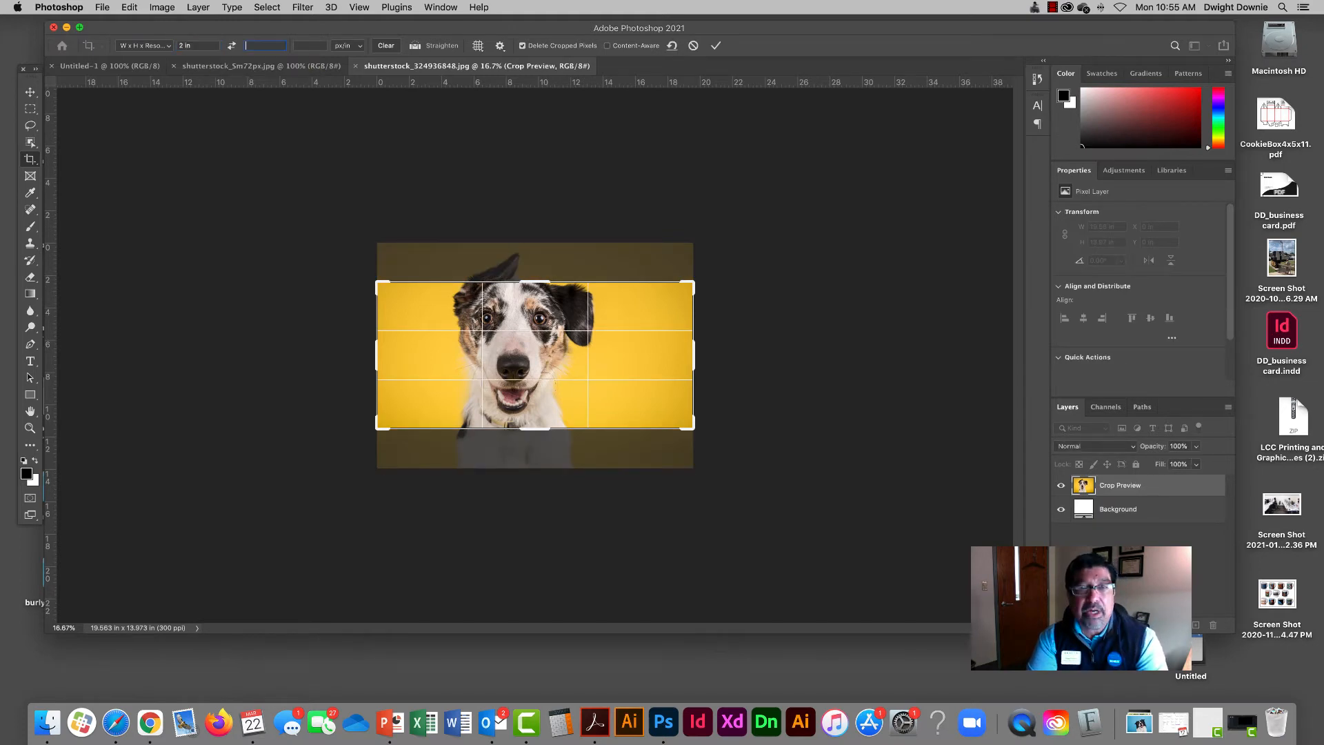
text(.5)
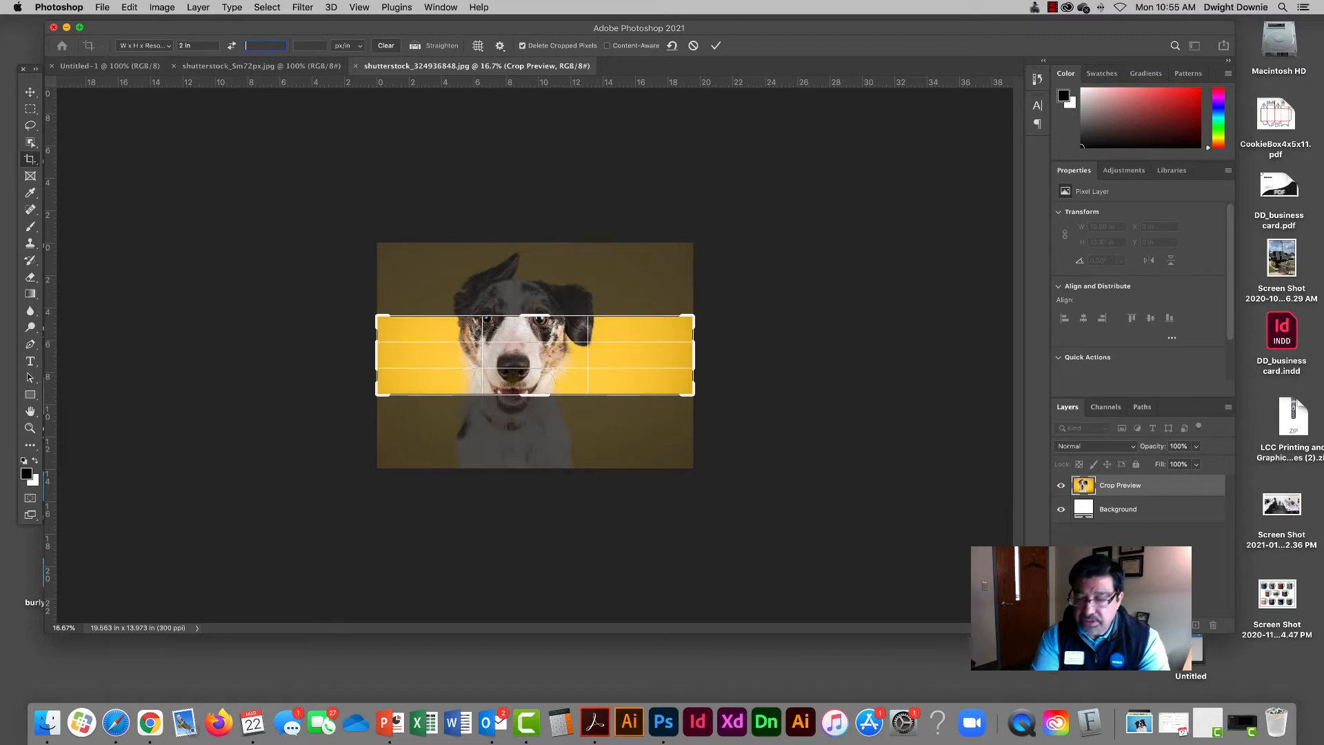
text(1.5)
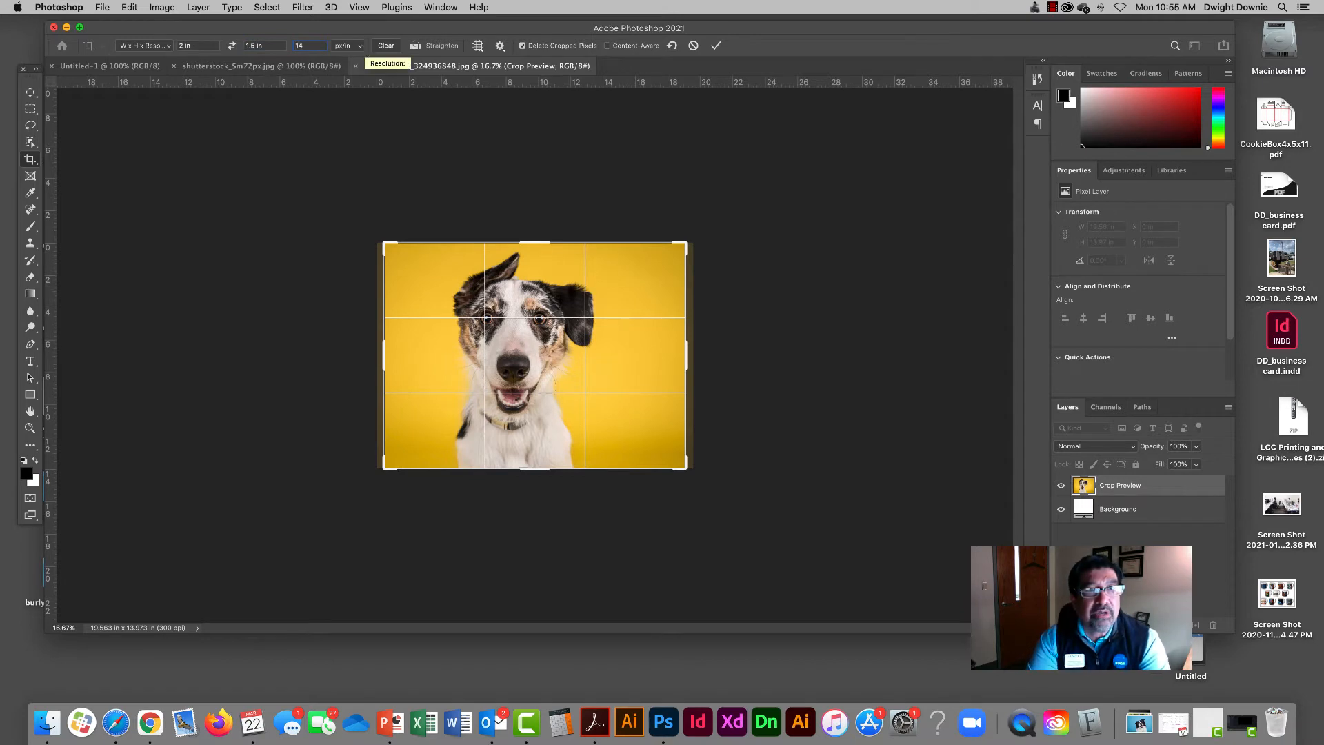
key(Tab)
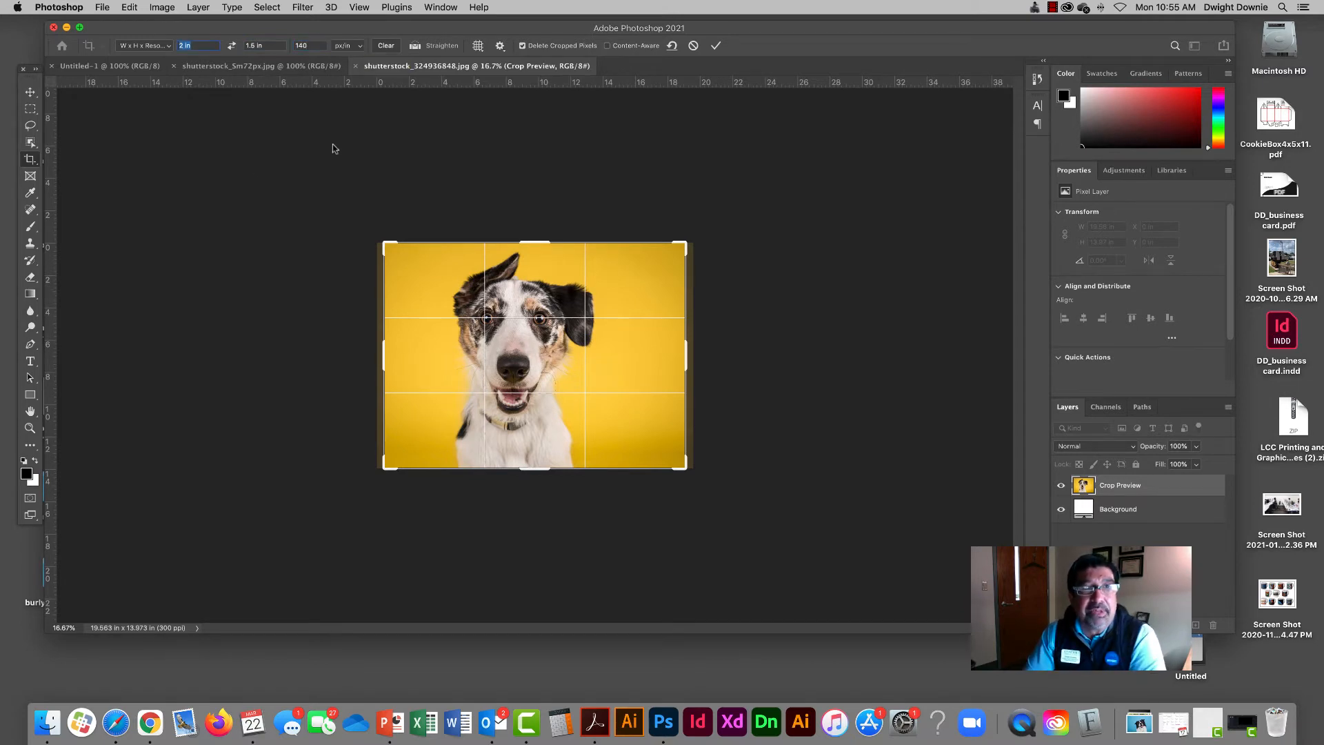
Step: Swap the crop to 1.5 in wide by 2 in high, centre the dog's head and chest in the frame, and apply the crop
click(233, 46)
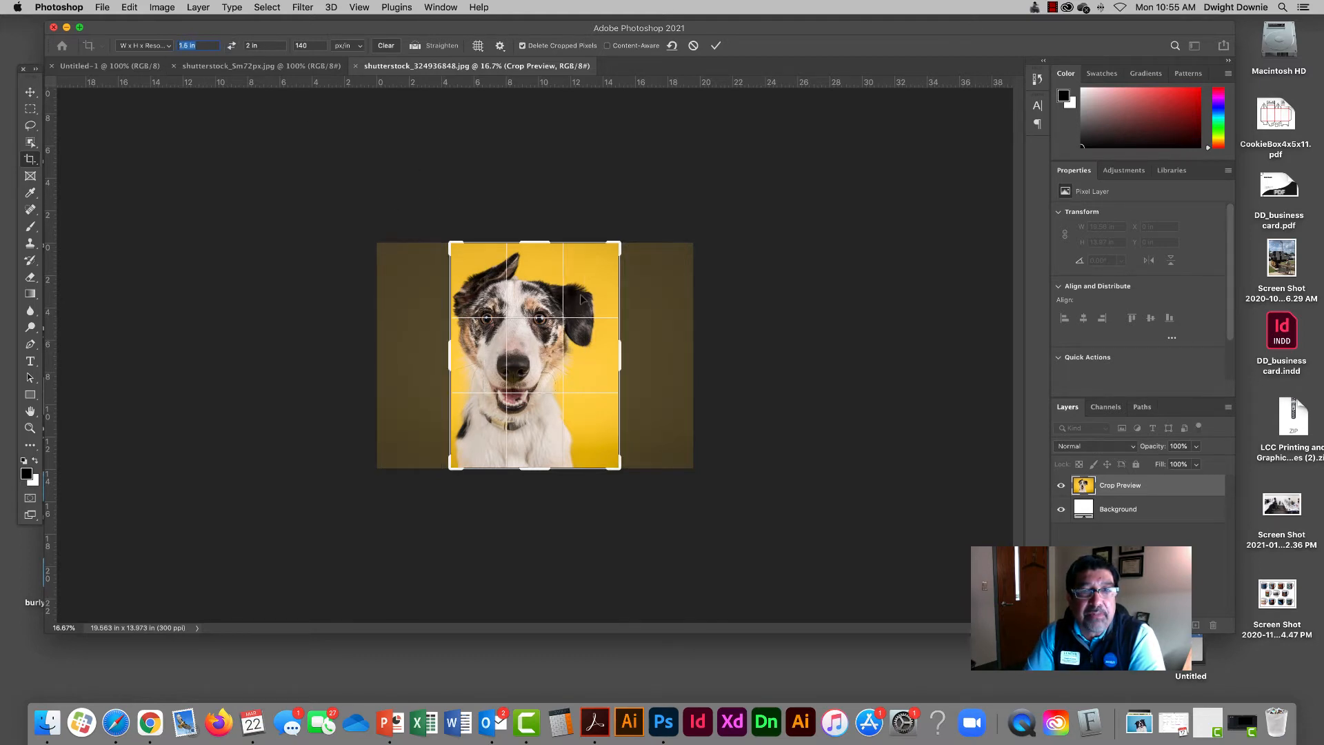
mouse_move(580, 301)
mouse_down()
mouse_move(553, 298)
mouse_move(609, 298)
mouse_move(594, 299)
mouse_up()
drag(614, 467, 591, 440)
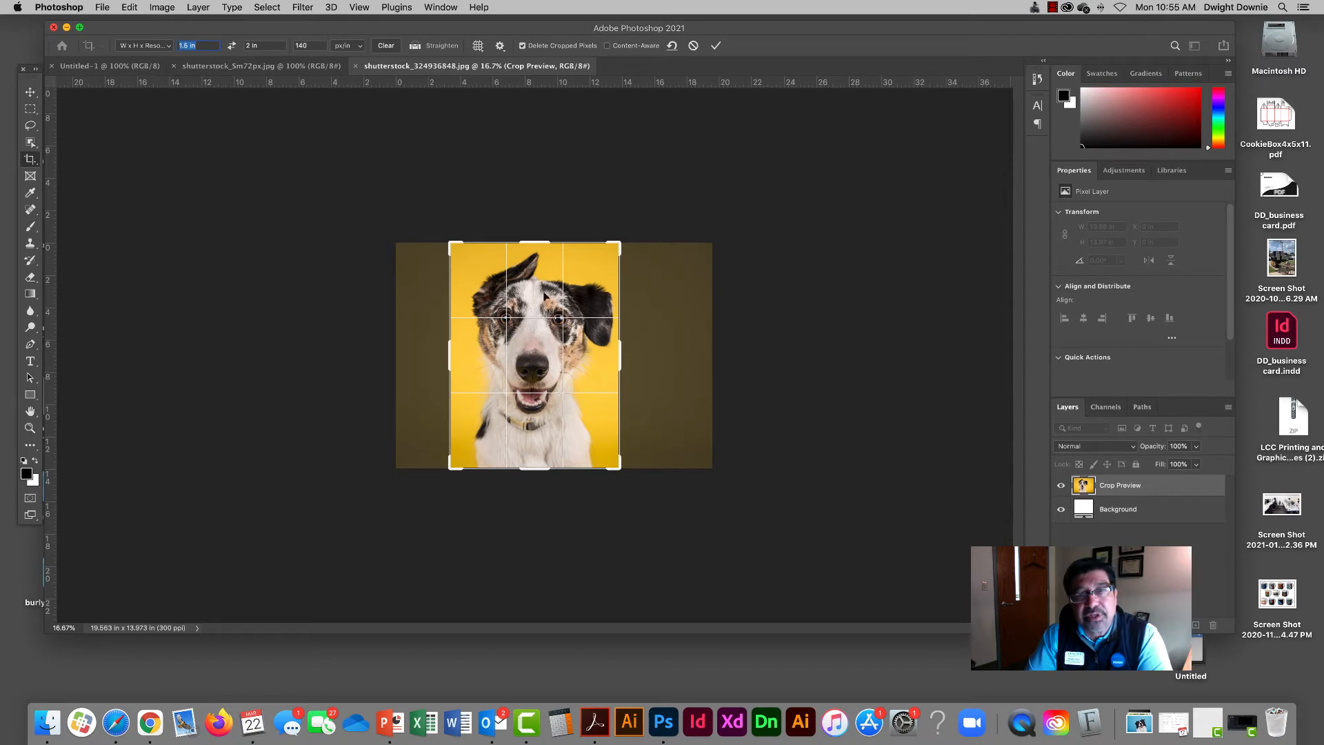
drag(536, 238, 537, 244)
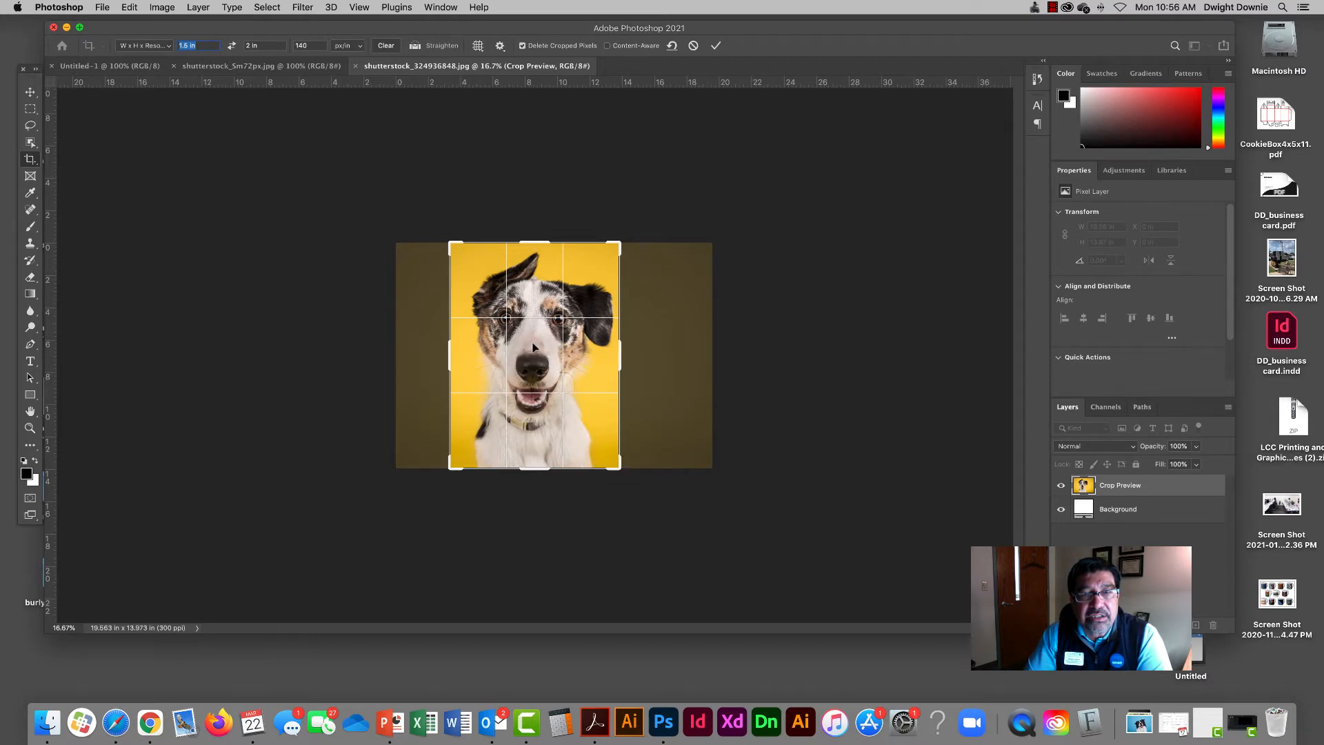
key(Return)
key(Return)
Step: Examine the cropped dog photo at magnifications from 100% to 500%, also using the Zoom tool
key(super+equal)
key(super+equal)
key(super+equal)
key(super+equal)
key(super+equal)
key(super+equal)
key(super+equal)
key(super+equal)
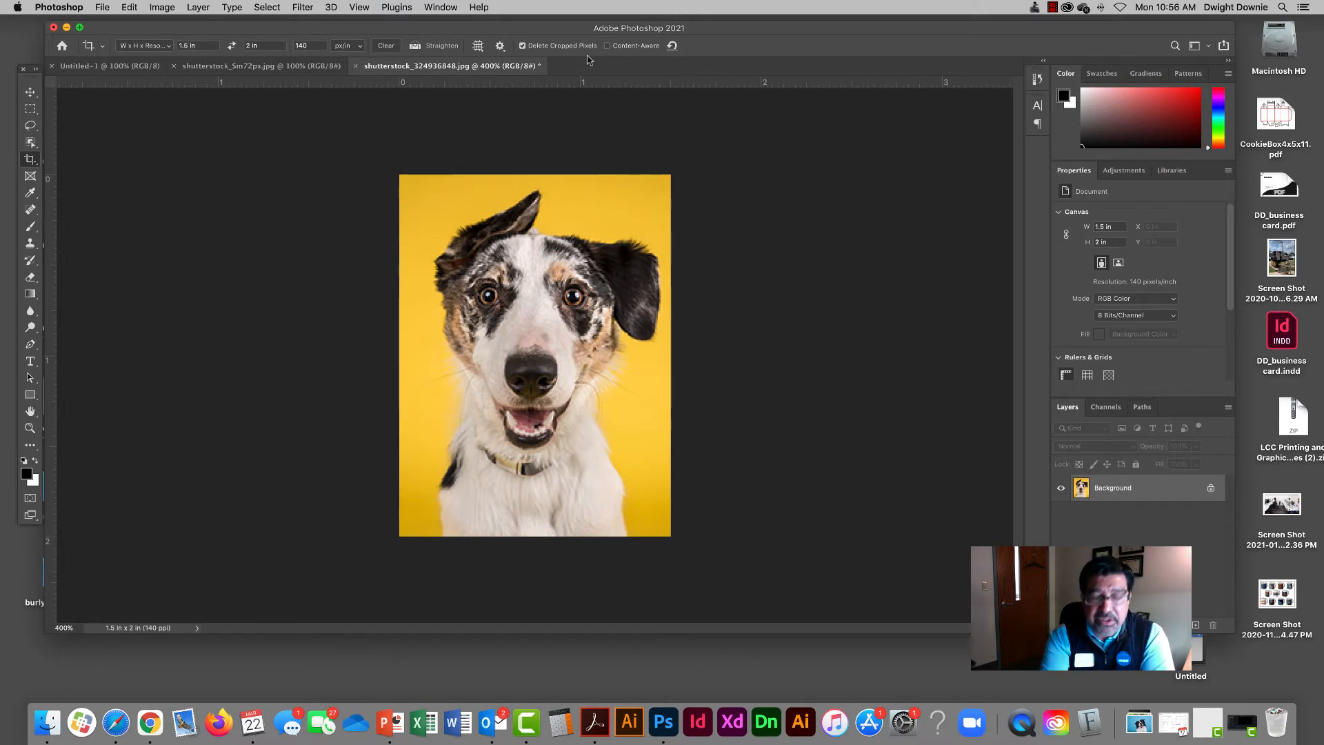
key(super+equal)
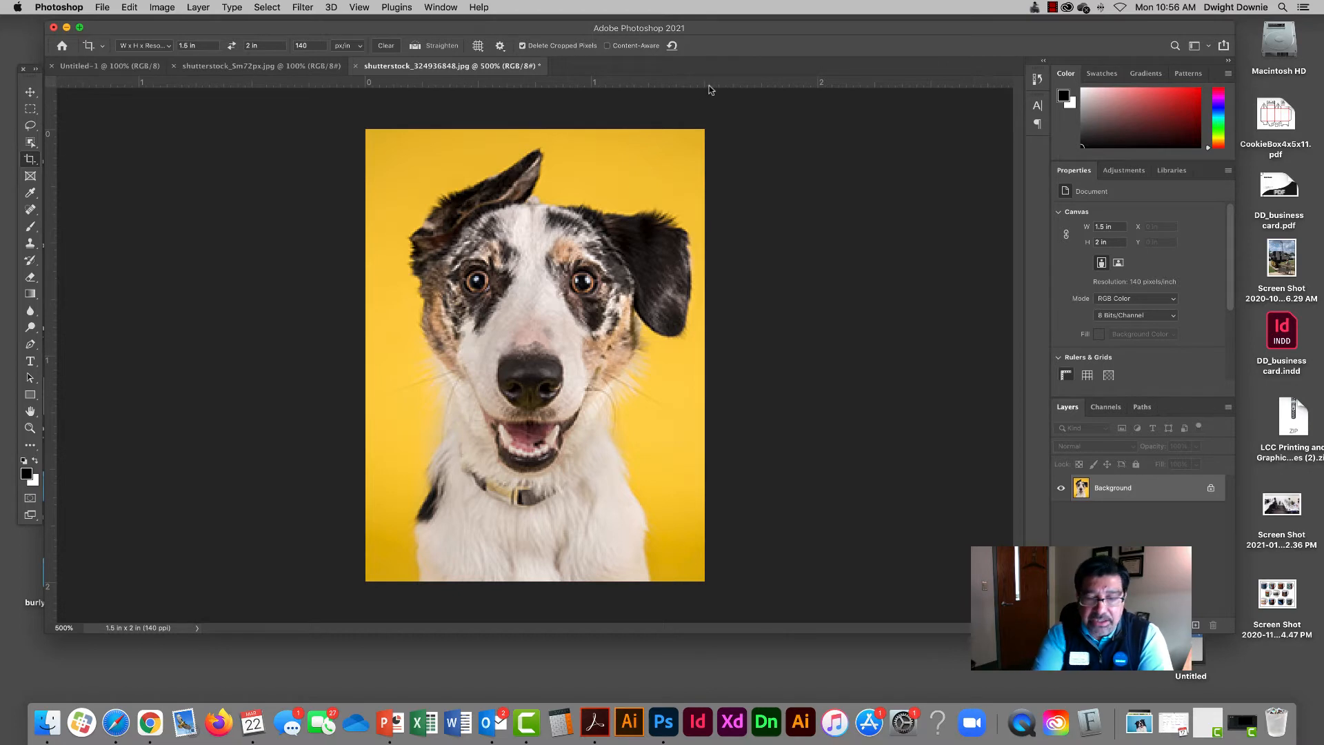
key(super+minus)
key(super+minus)
key(super+minus)
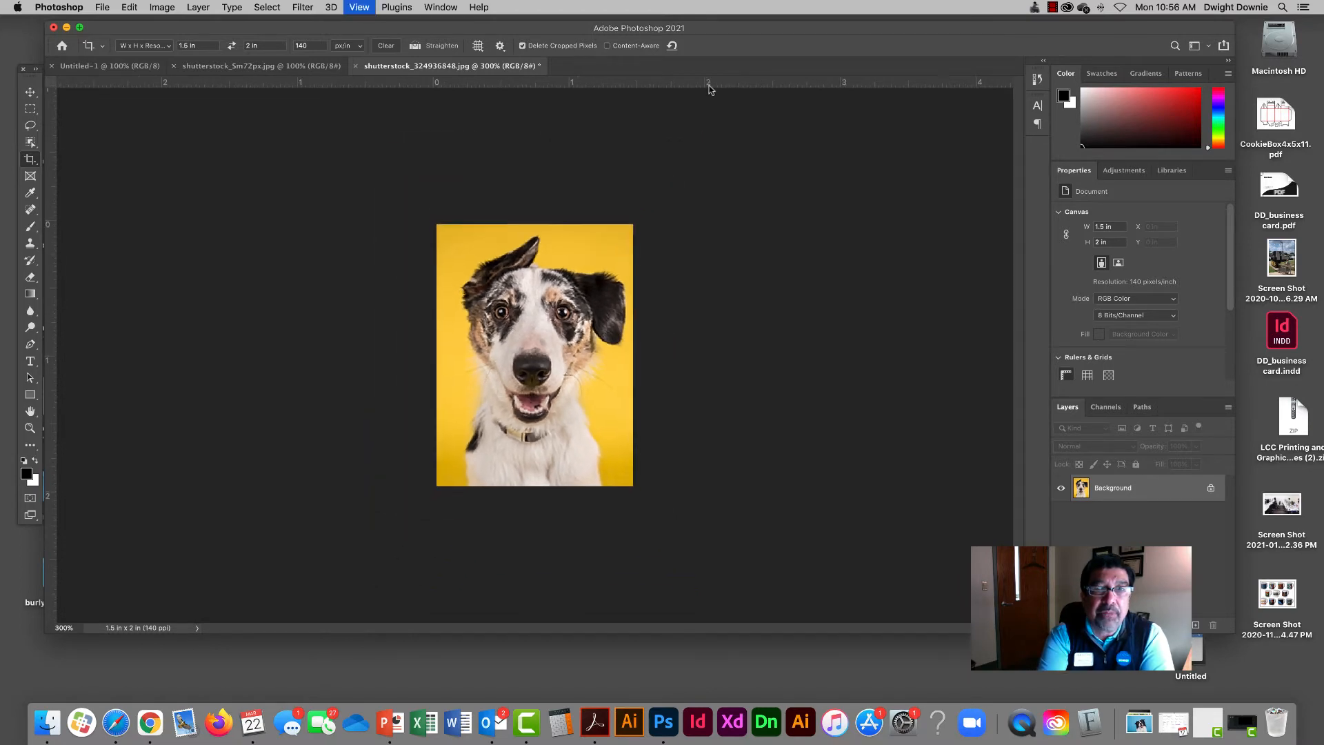
key(super+minus)
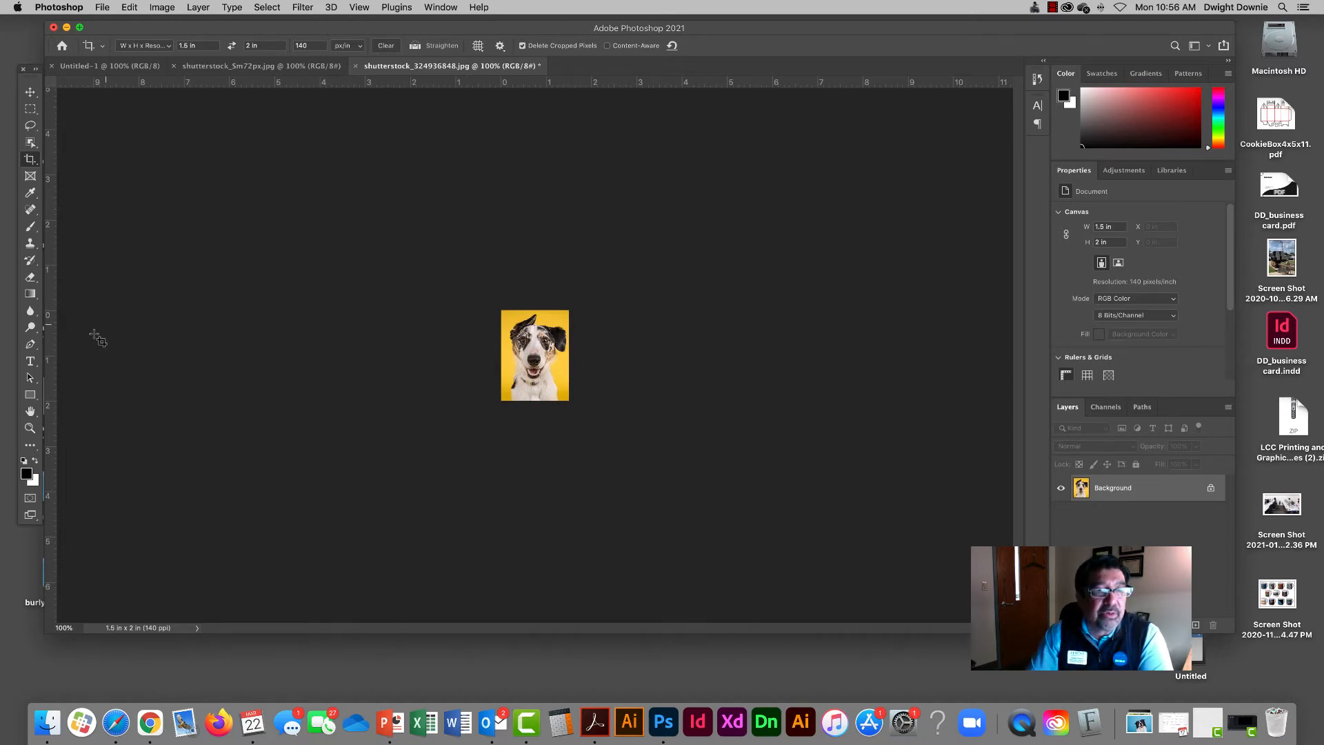
click(29, 428)
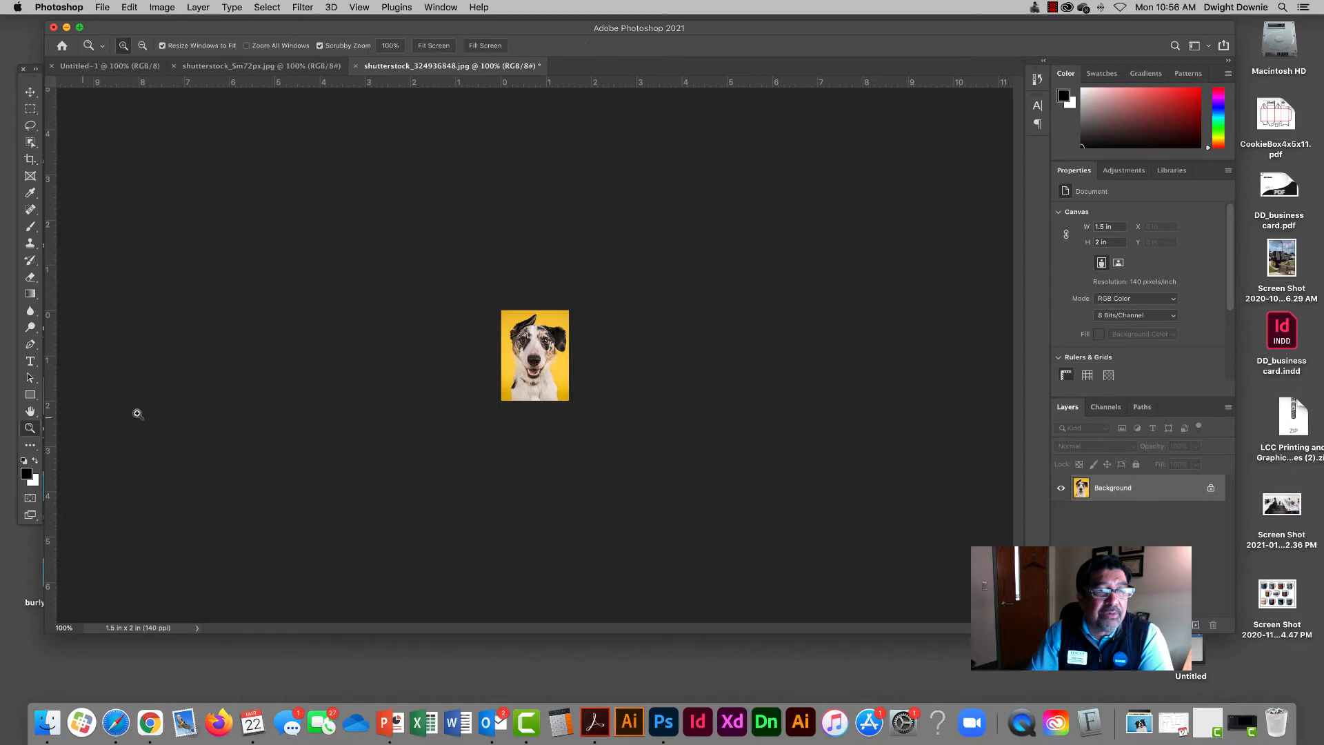
click(533, 348)
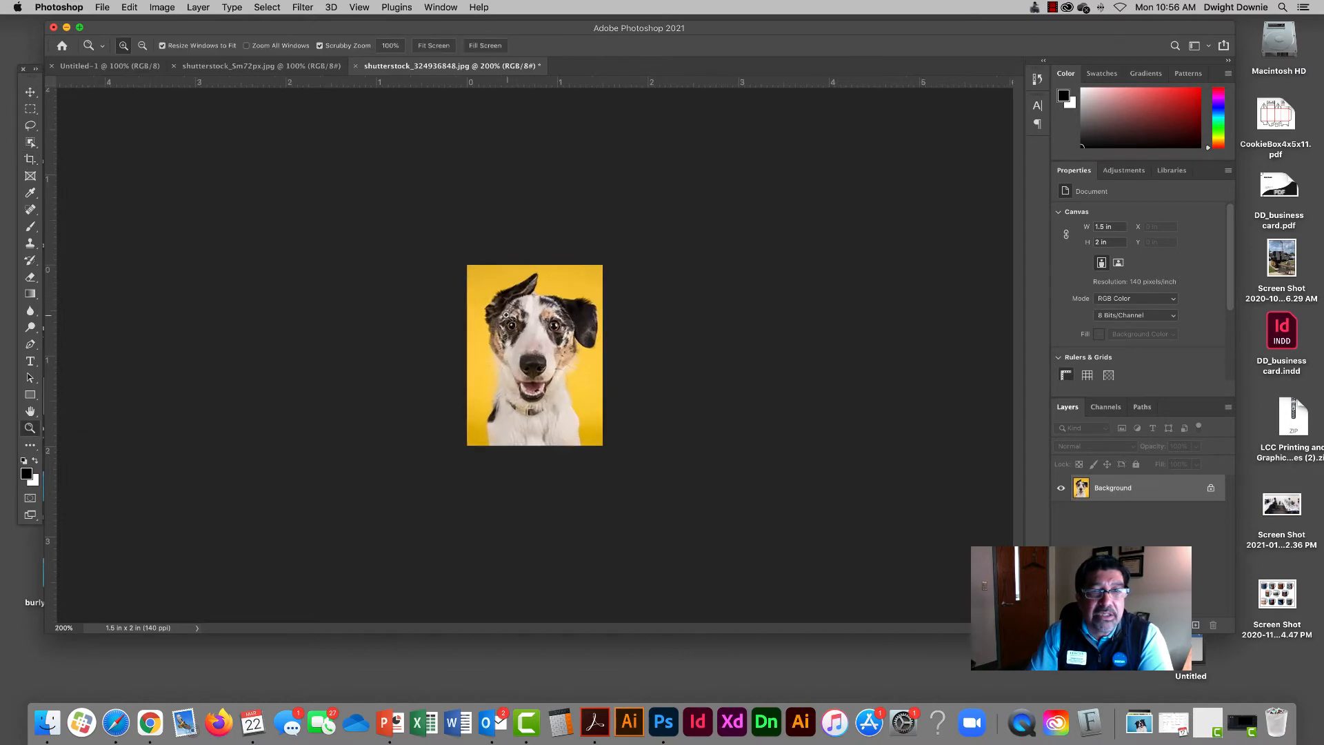
mouse_move(509, 323)
mouse_down()
mouse_move(527, 323)
mouse_move(505, 324)
mouse_up()
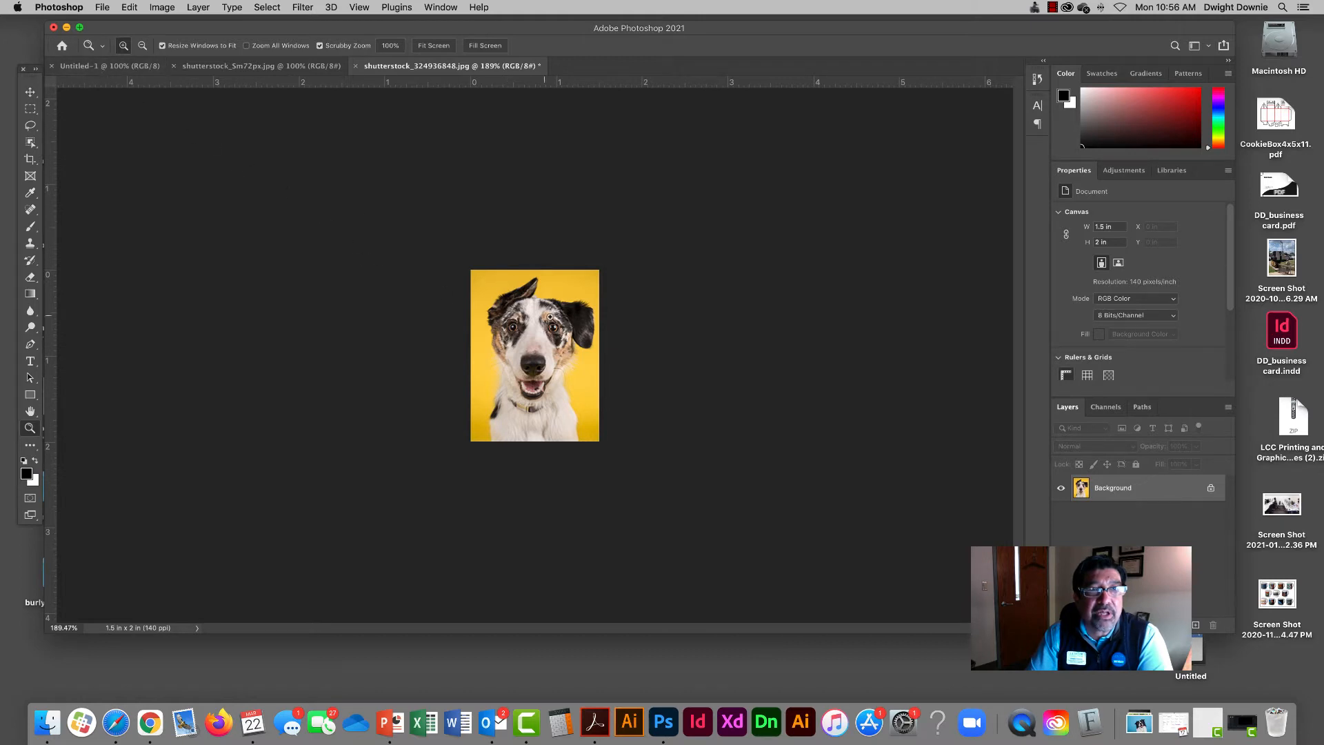
Step: Save the cropped photo on the computer in the Dog Family Pics folder as smalldog1.psd in Photoshop format
click(101, 7)
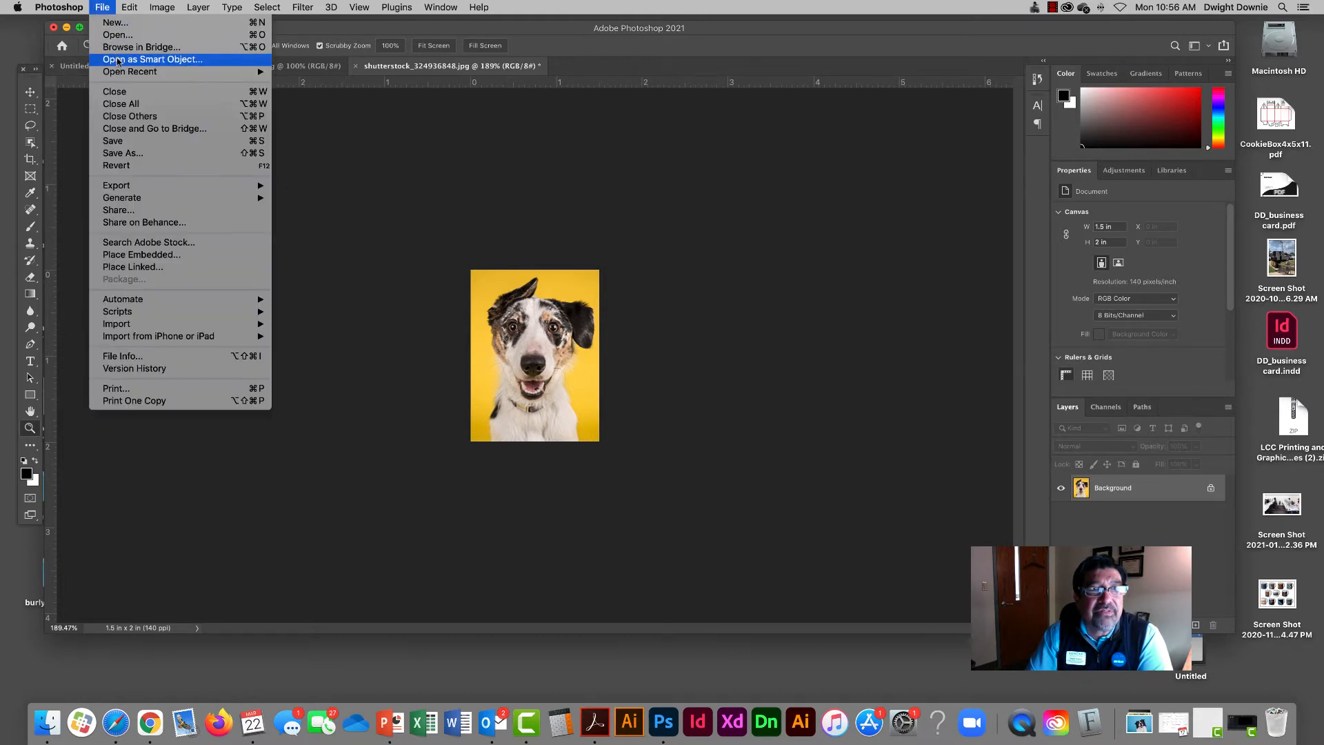
click(124, 153)
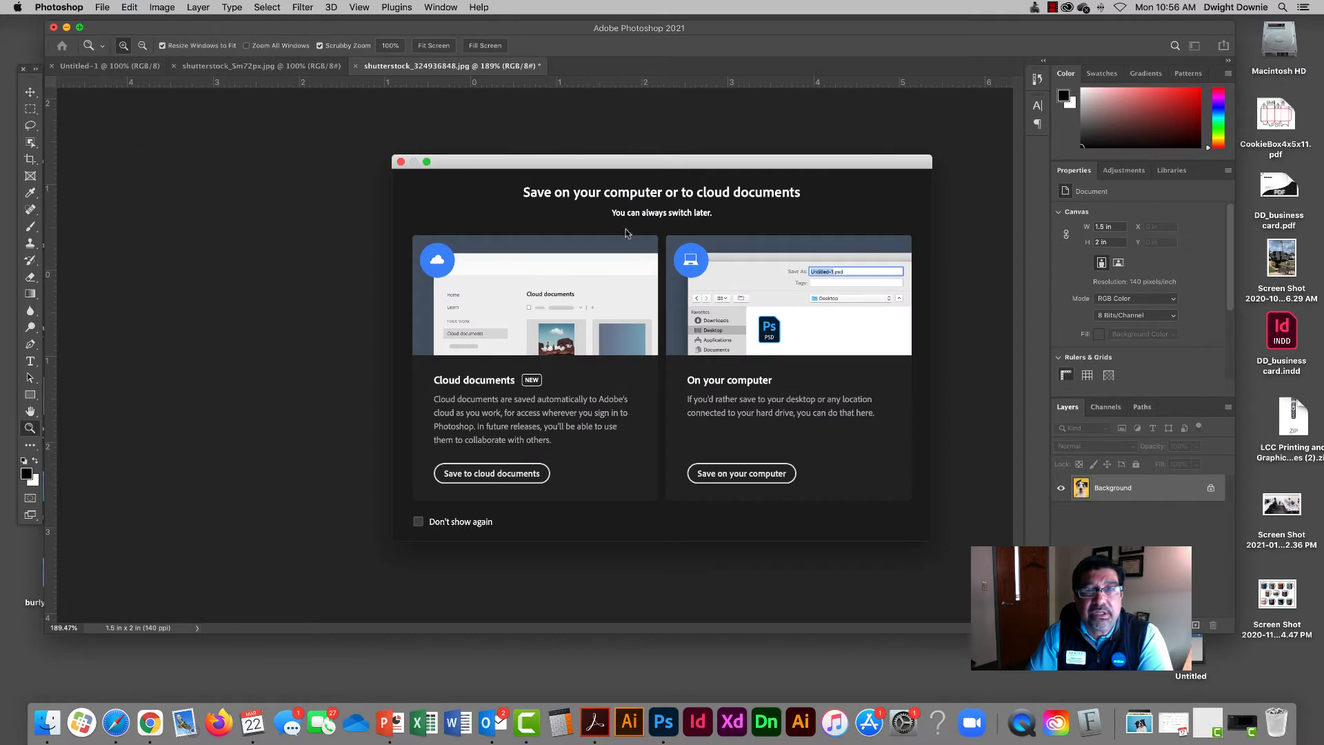
click(747, 470)
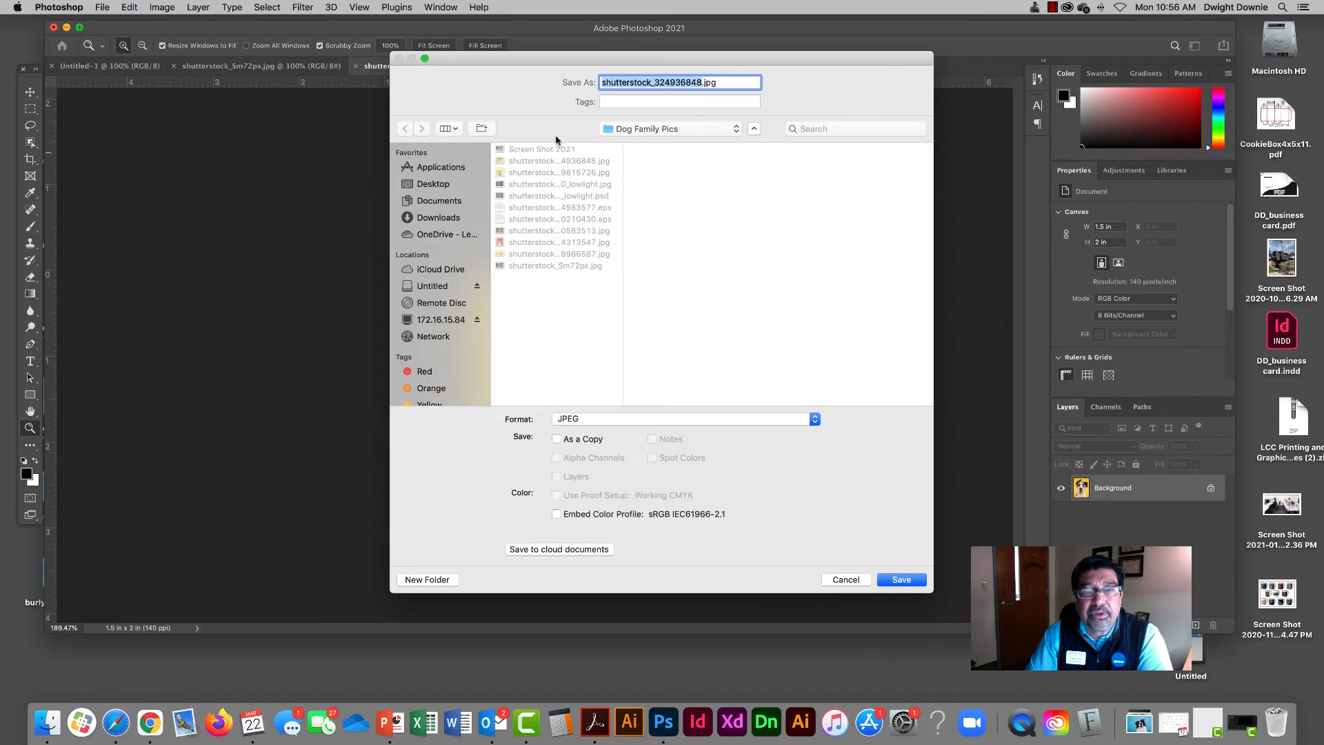
drag(651, 58, 701, 64)
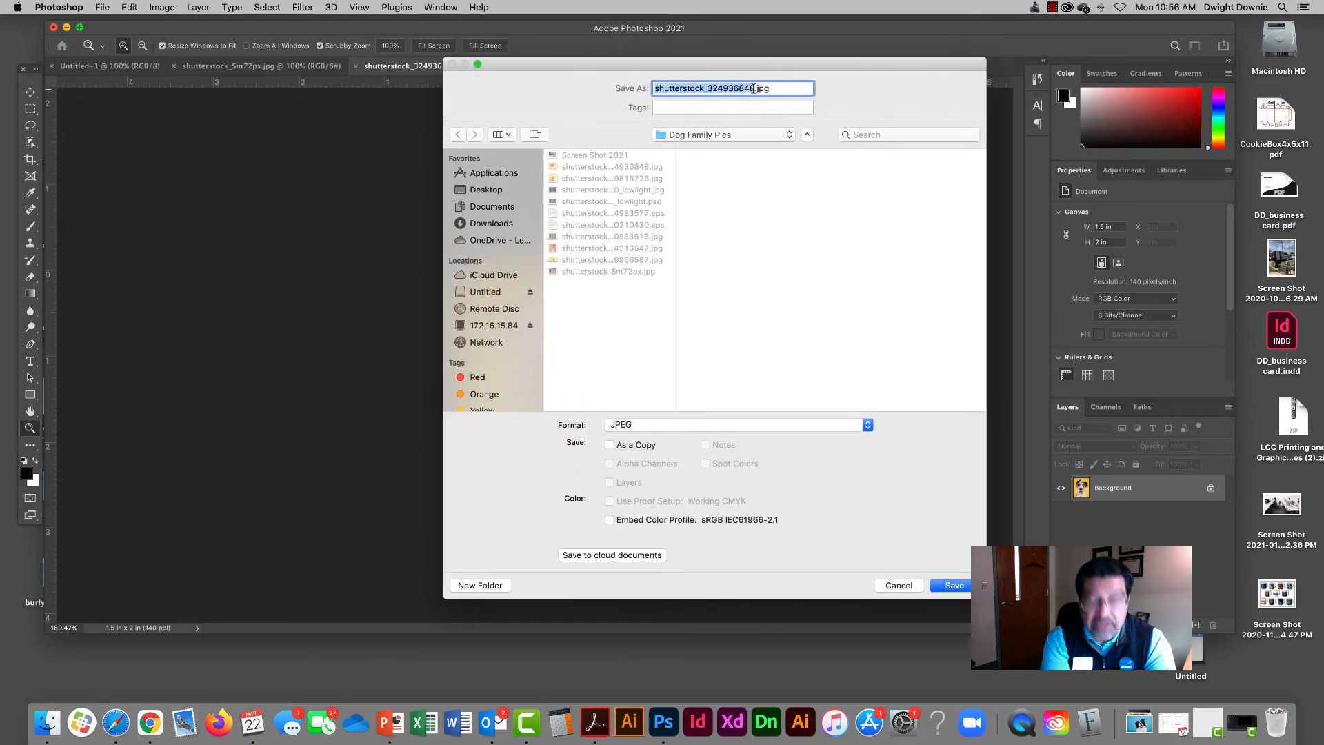
text(smalldog1)
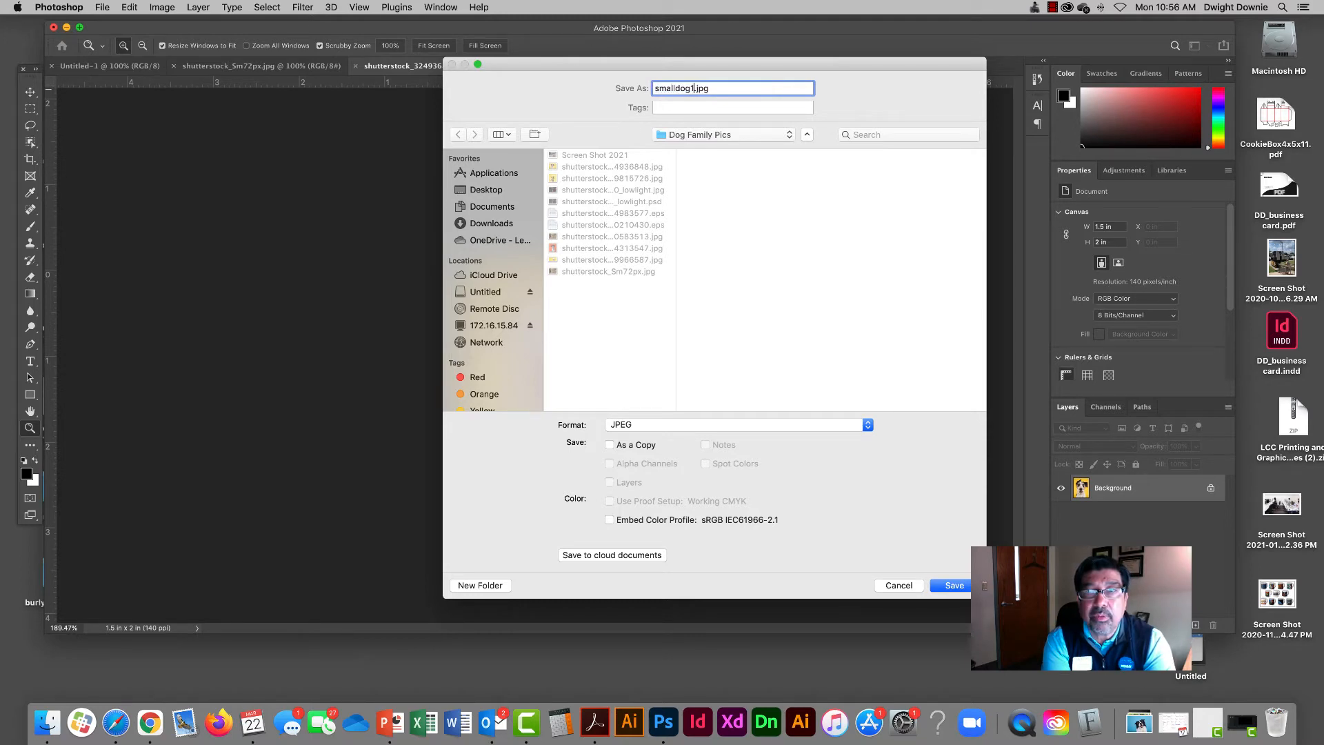
click(763, 429)
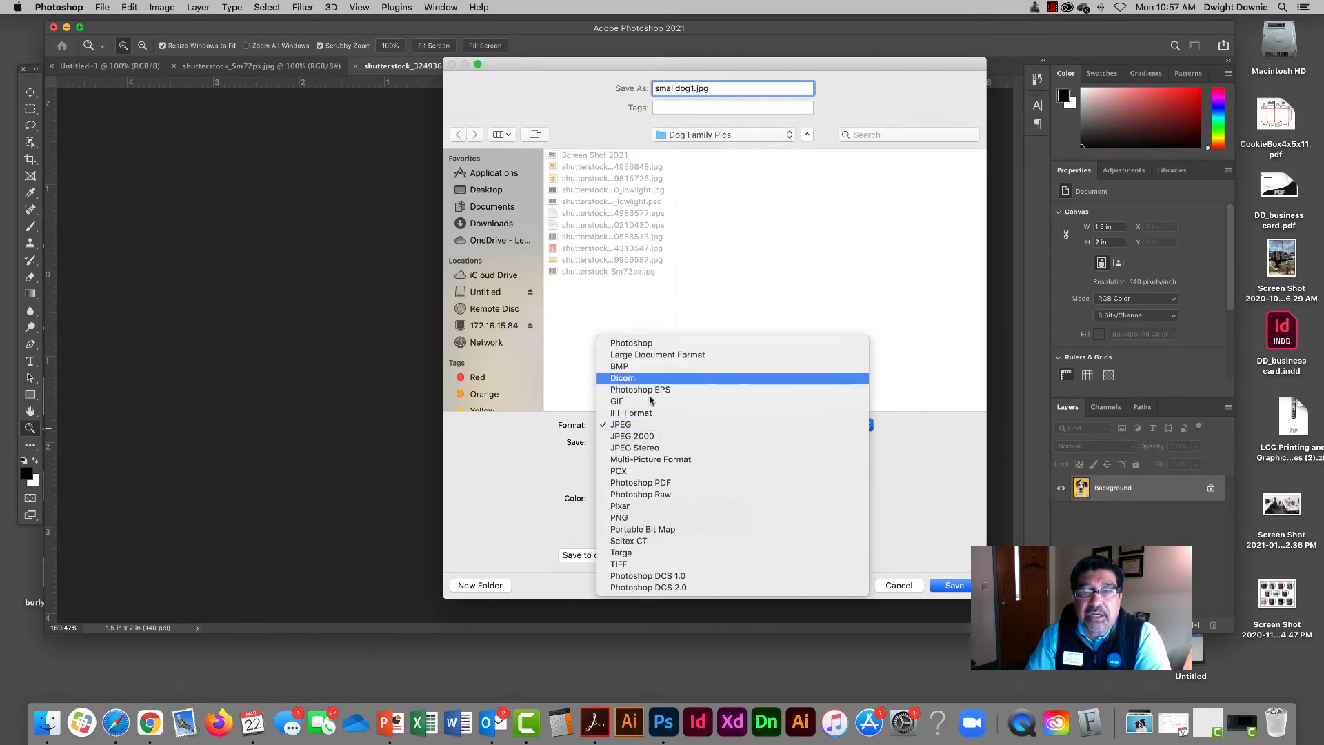
click(656, 344)
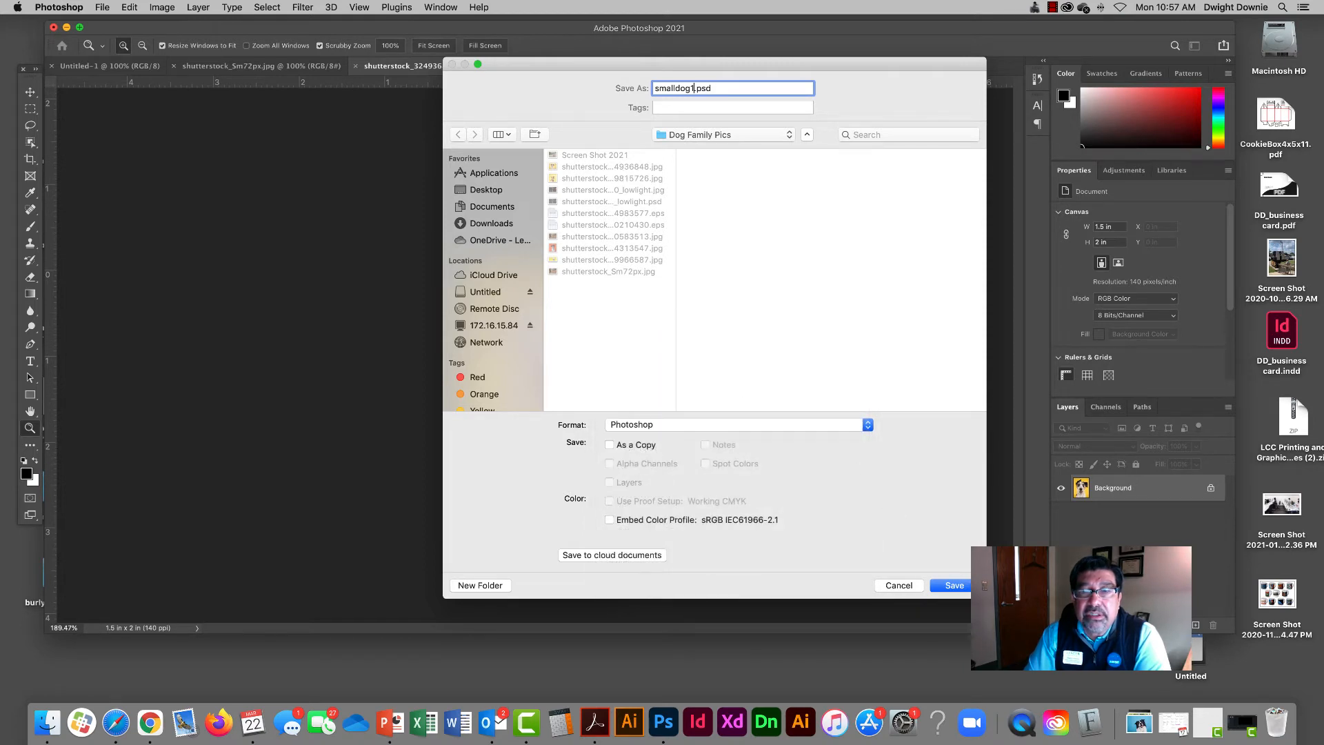
click(955, 585)
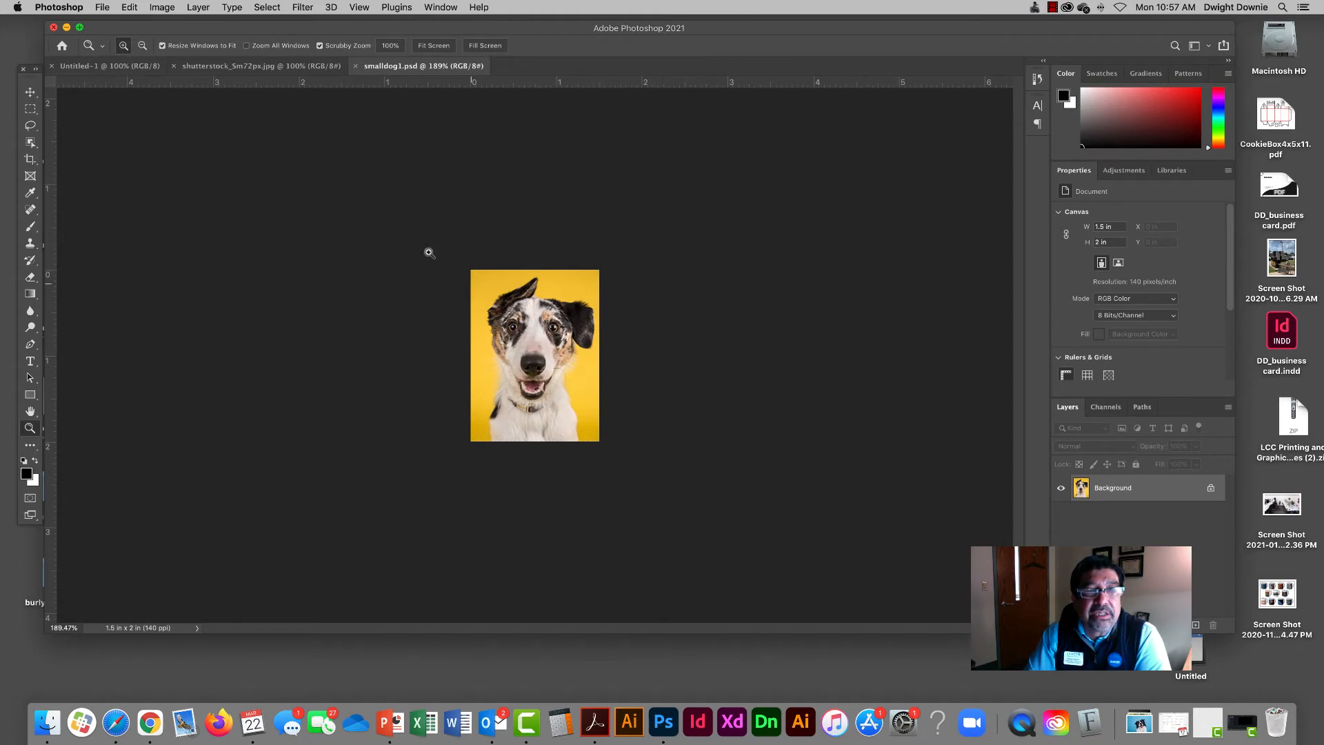
Step: Copy the smalldog1.psd image into the Untitled-1 document with the Move tool, placing it near the canvas's upper-right corner at about X 11.27 in, Y 0.9 in
click(103, 66)
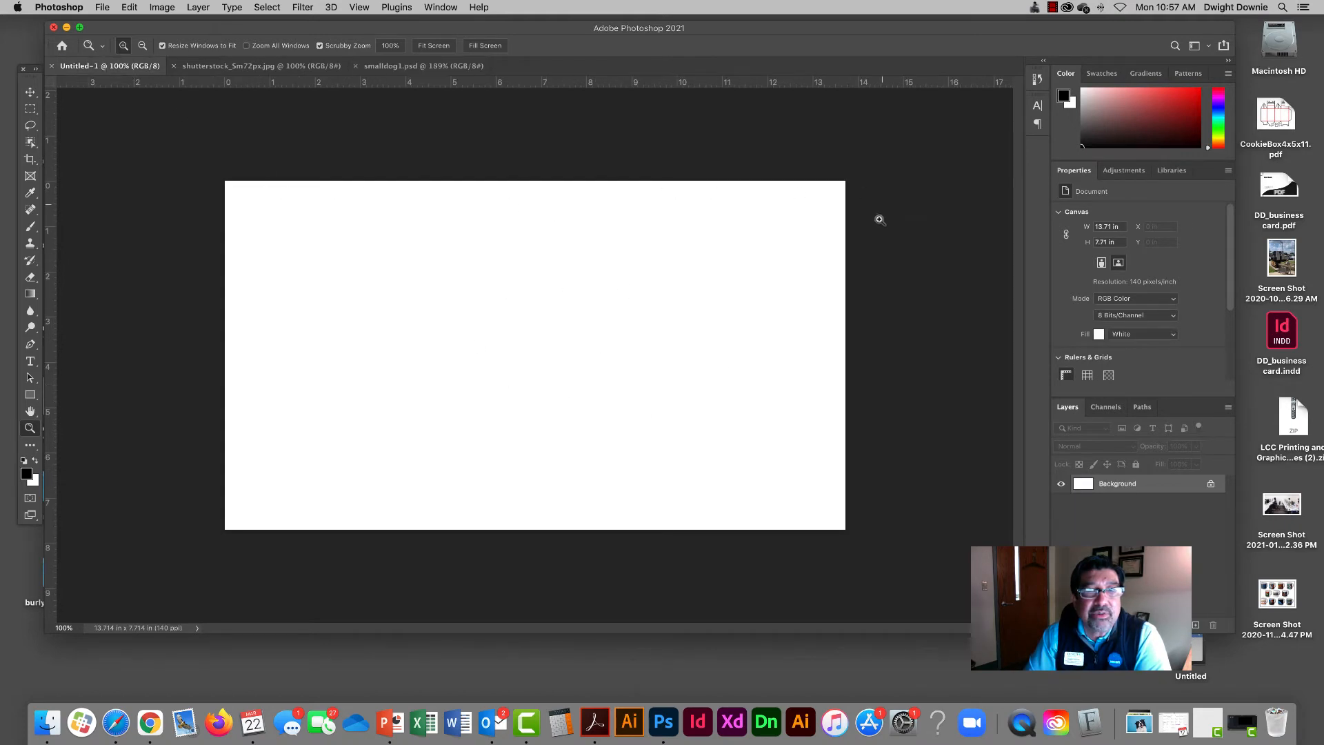
click(423, 66)
click(31, 92)
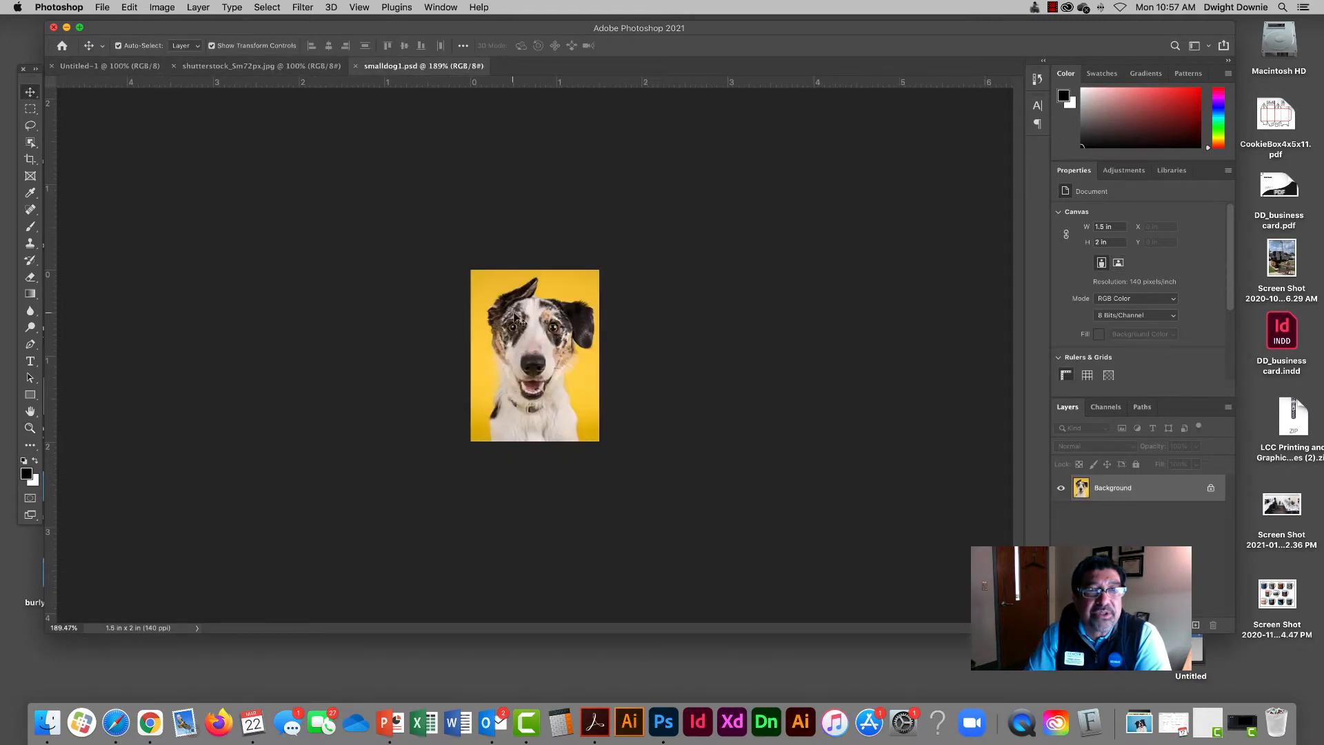
drag(534, 348, 152, 72)
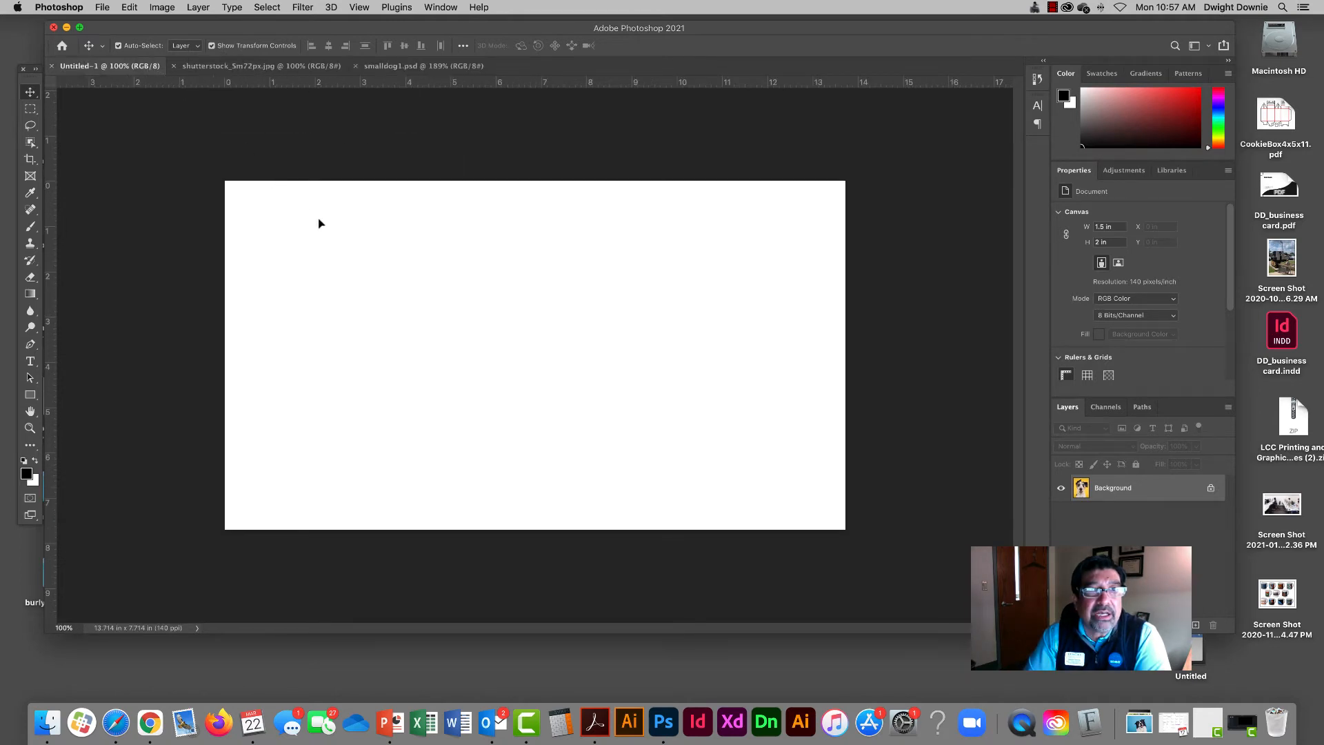
drag(461, 306, 767, 273)
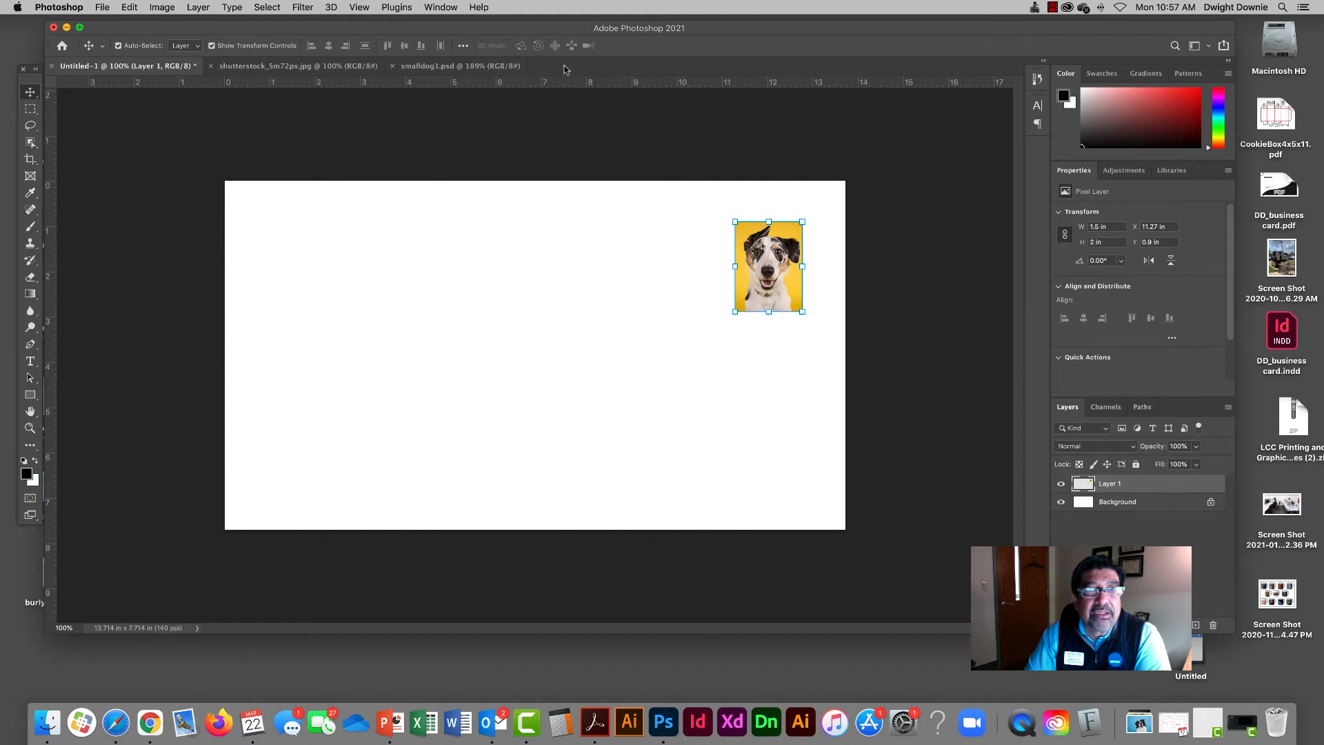
Step: Open shutterstock_1694313547.jpg from the Dog Family Pics folder
drag(417, 22, 375, 20)
click(107, 6)
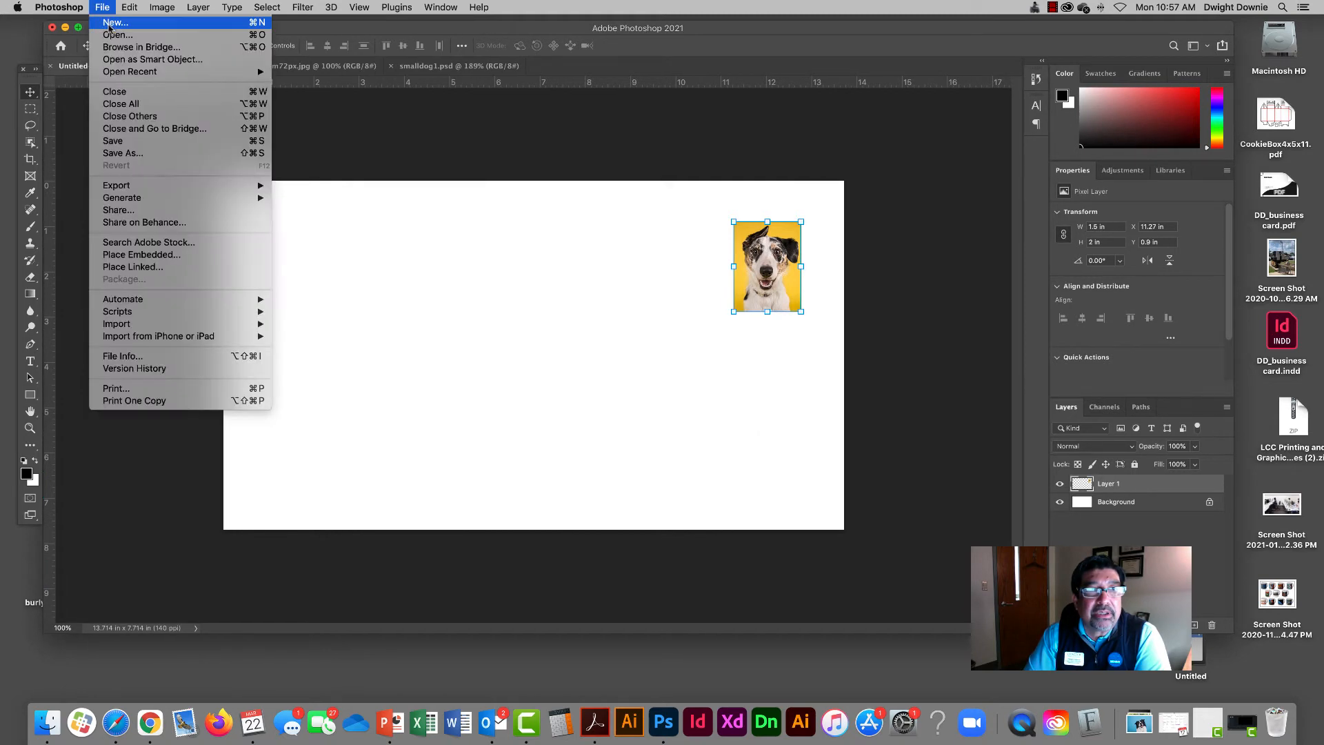
click(114, 36)
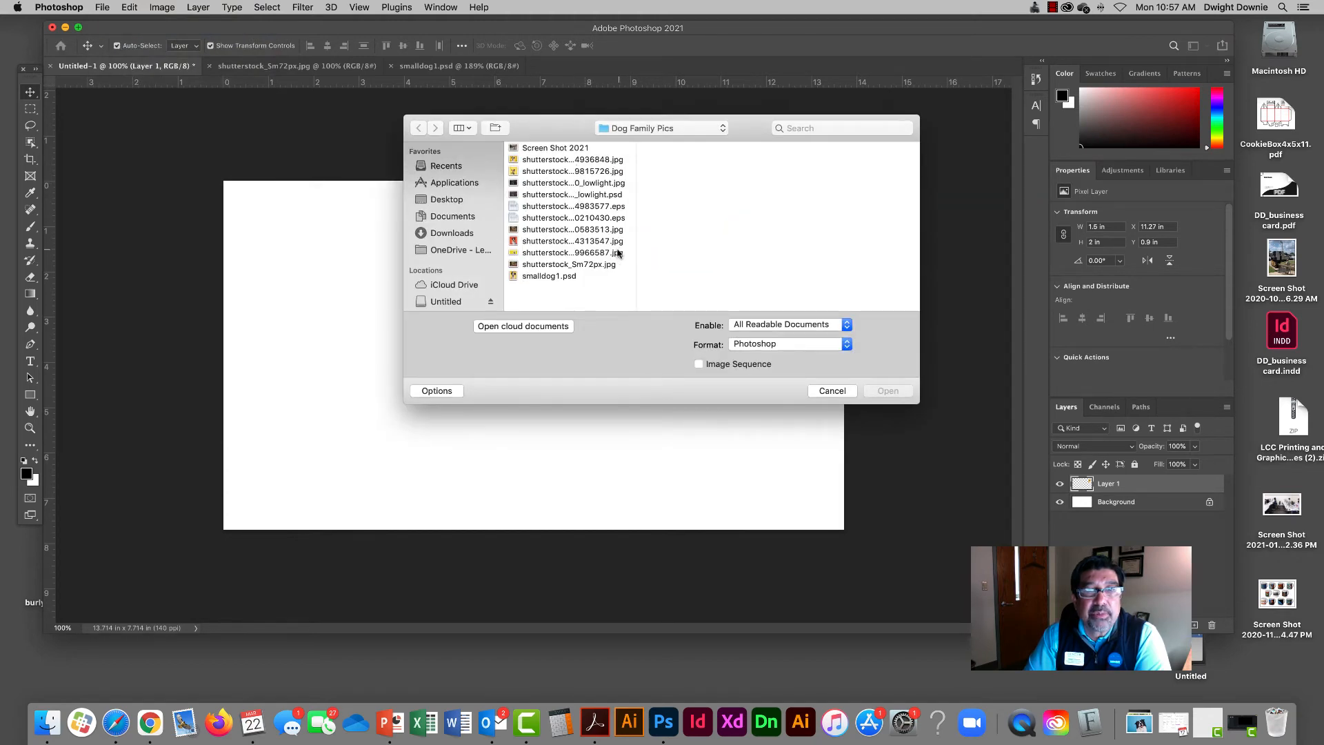
click(581, 242)
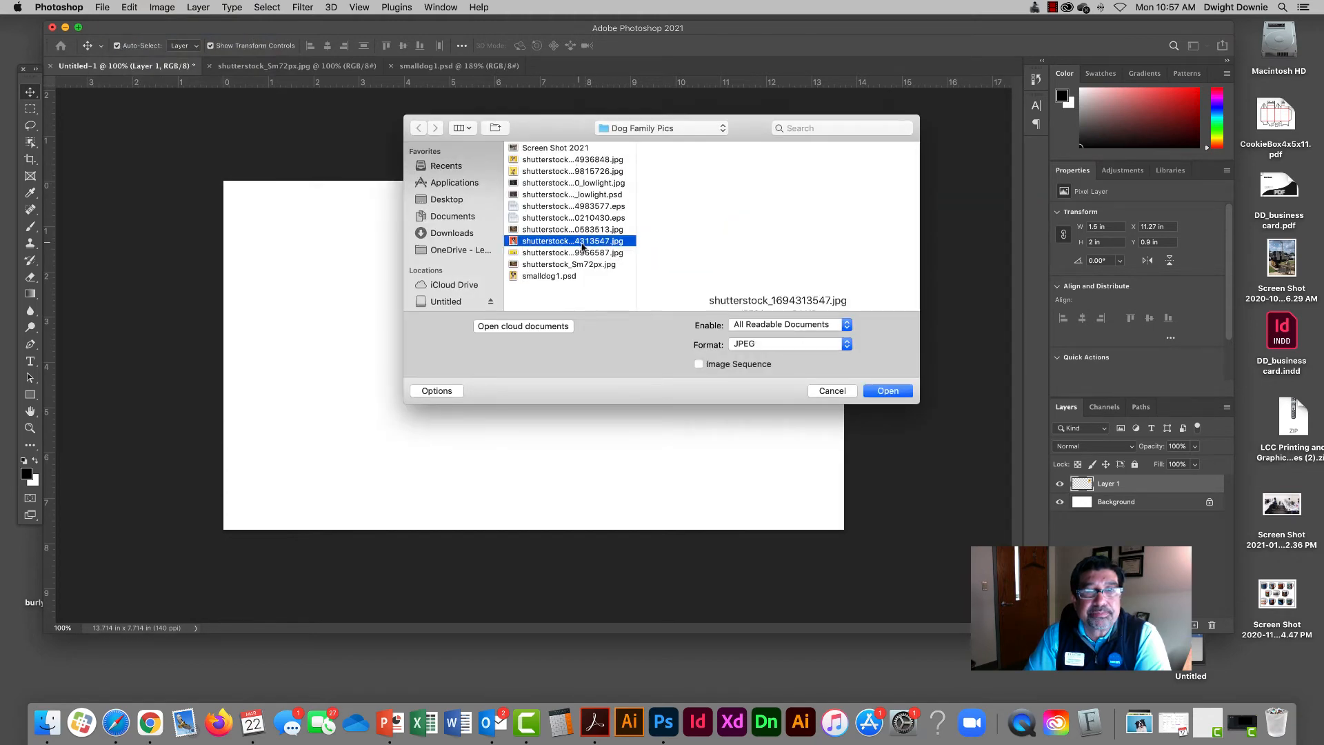
click(888, 390)
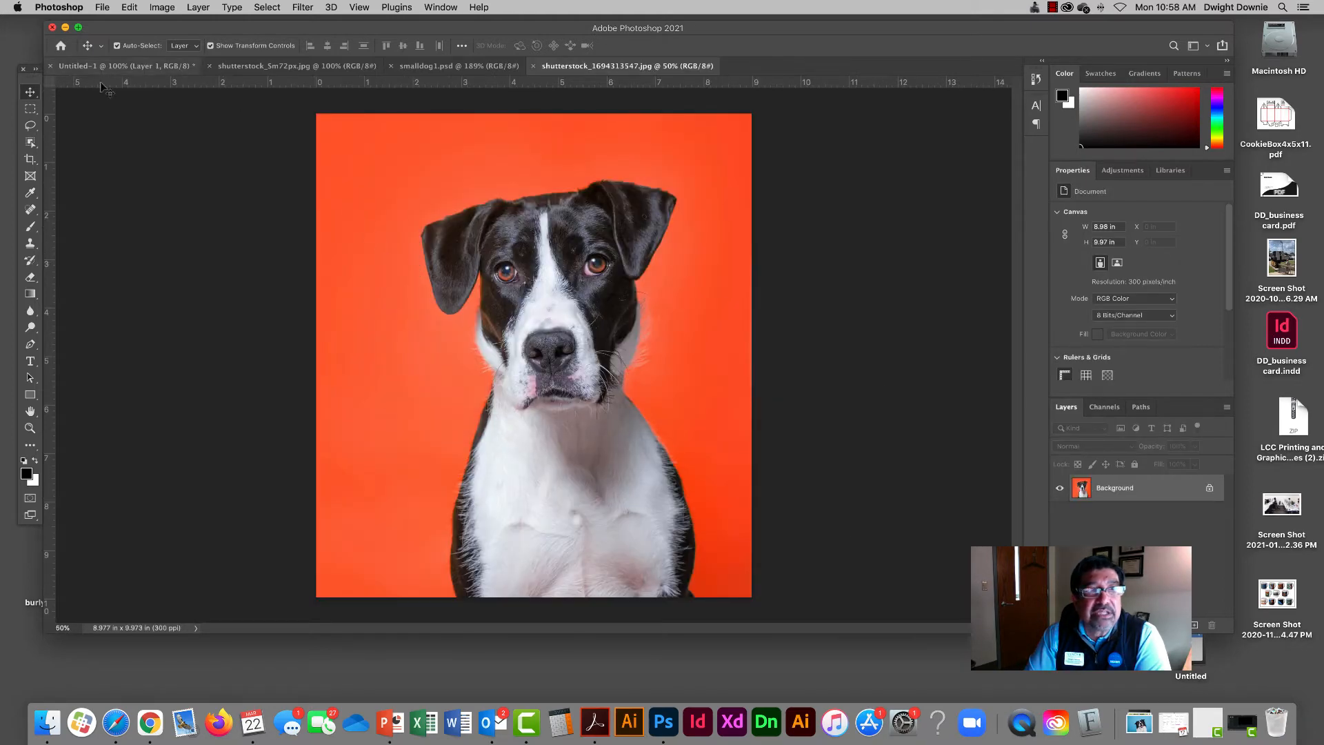
Step: Try resizing the dog photo proportionally to 2 inches wide at 140 pixels/inch in Image Size
click(160, 6)
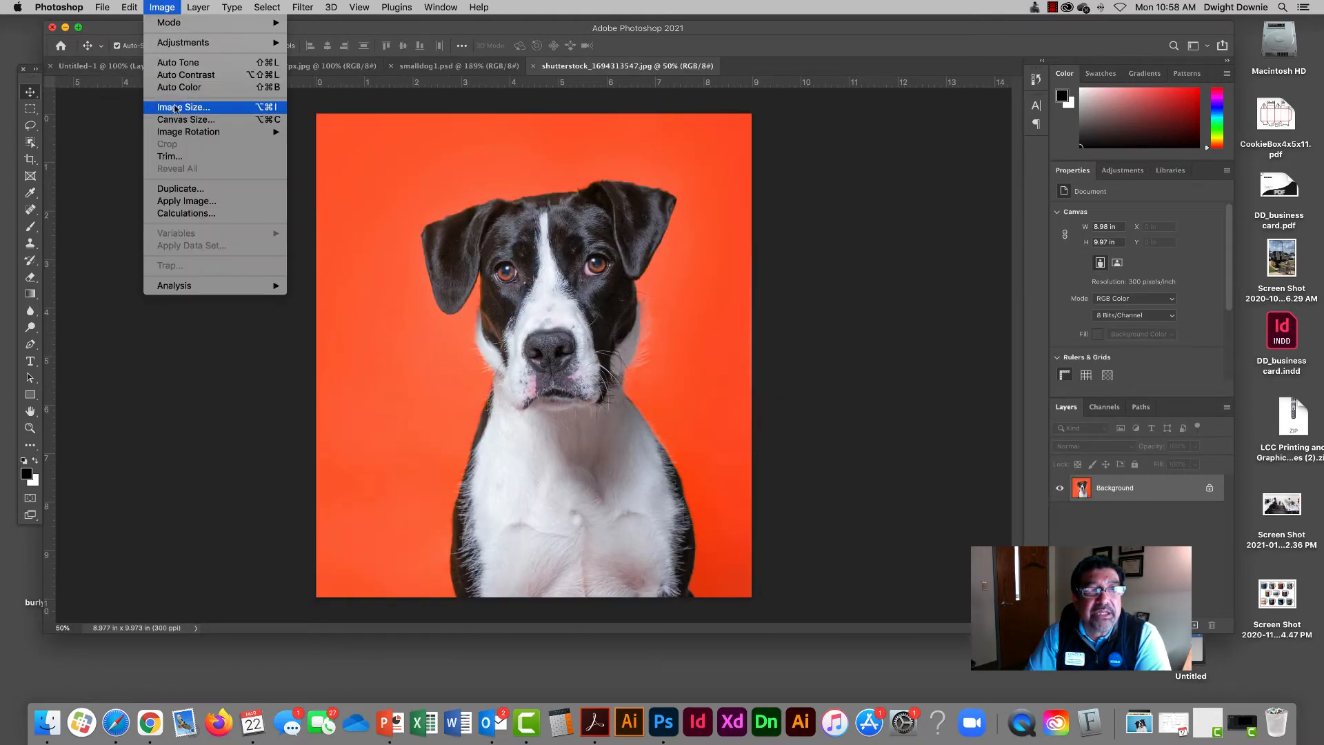
click(175, 108)
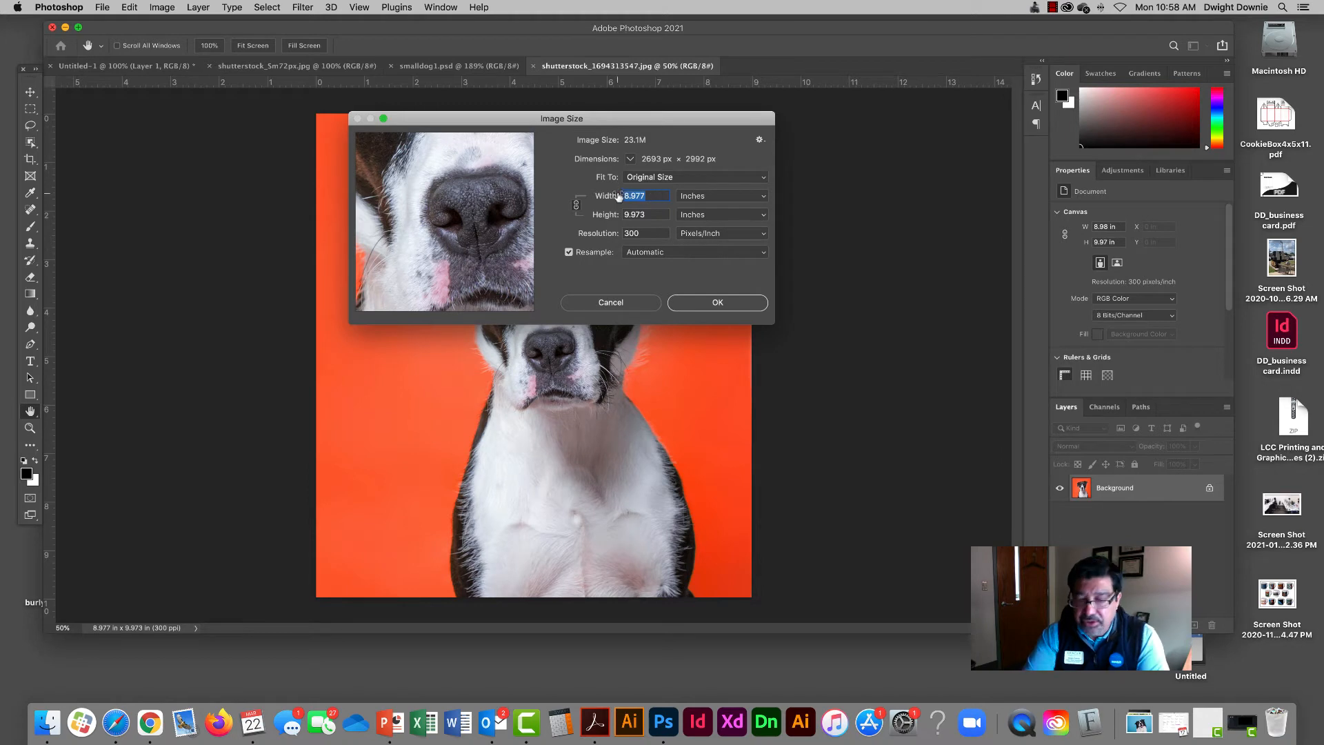
text(2)
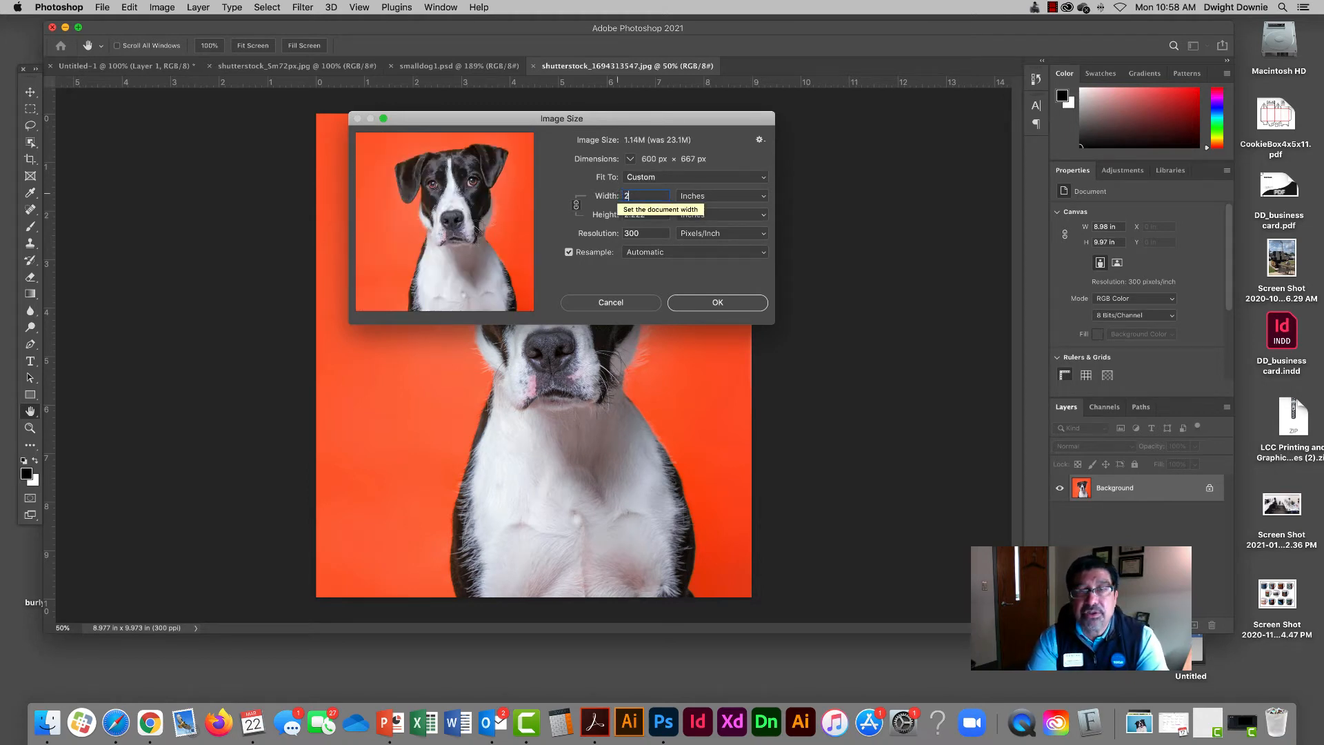
key(Tab)
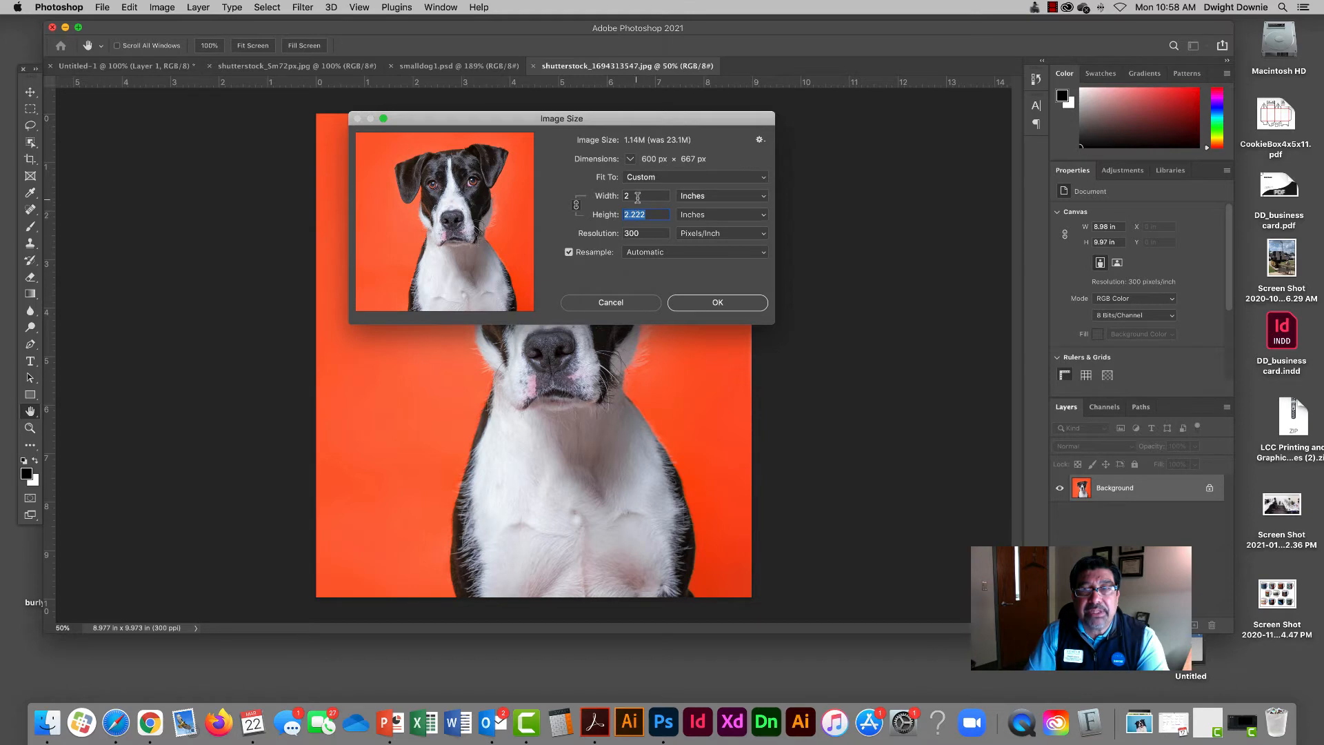
double_click(652, 236)
text(140)
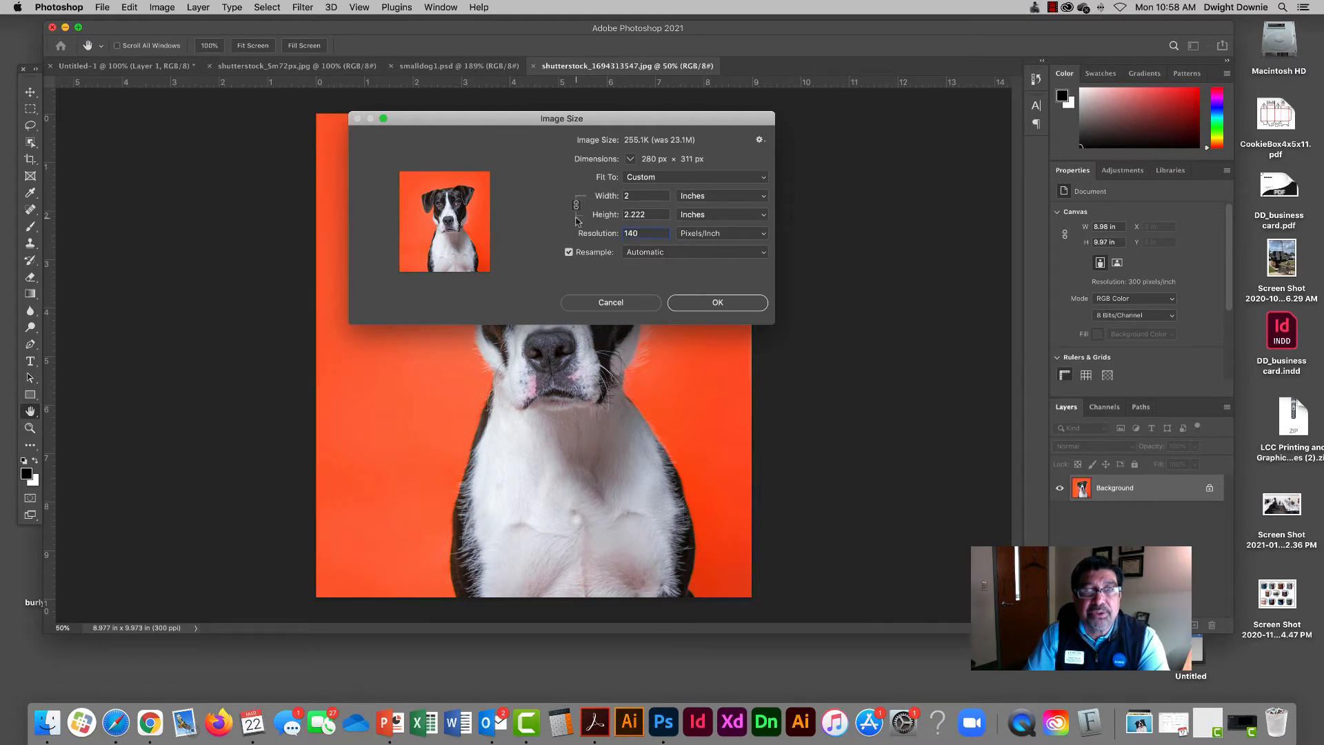
drag(605, 124, 604, 125)
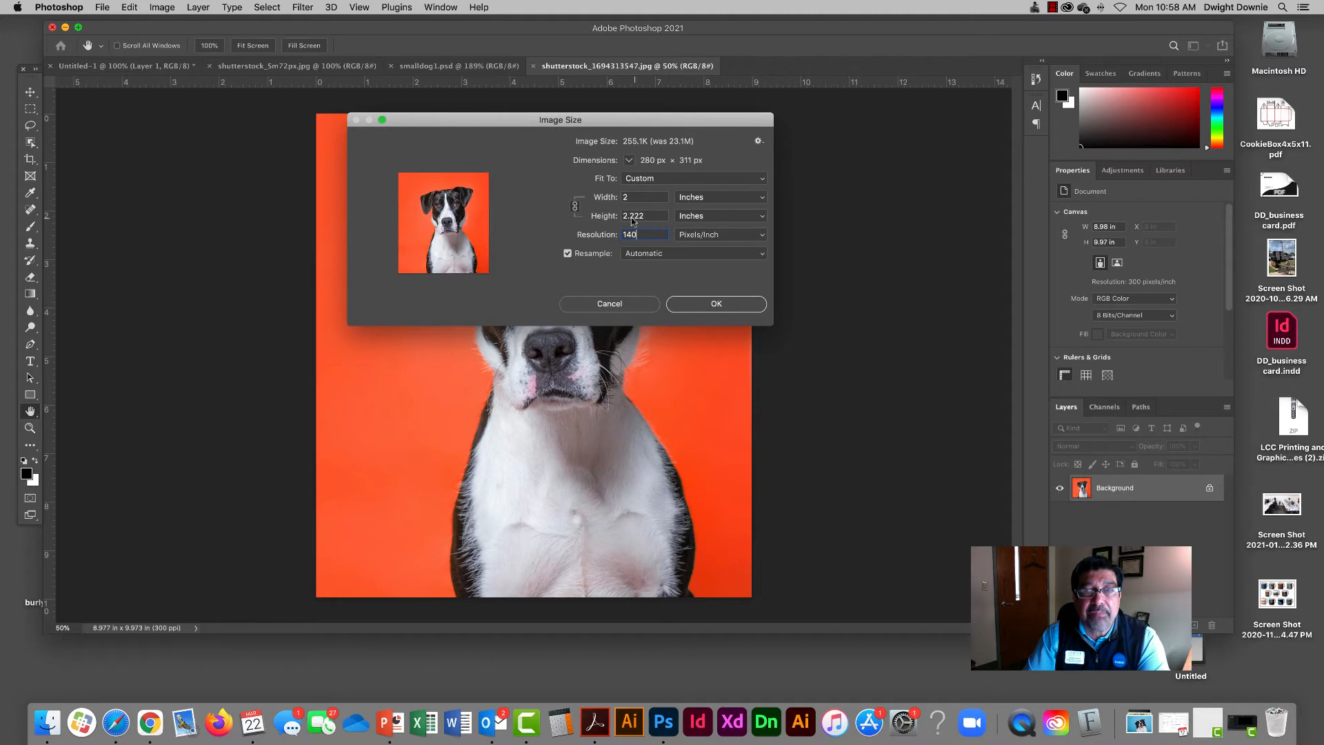
Step: Try an unconstrained image size of 1.5 by 2 inches with width and height unlinked, and reset the Image Size values
click(574, 207)
drag(649, 215, 606, 215)
text(1.5)
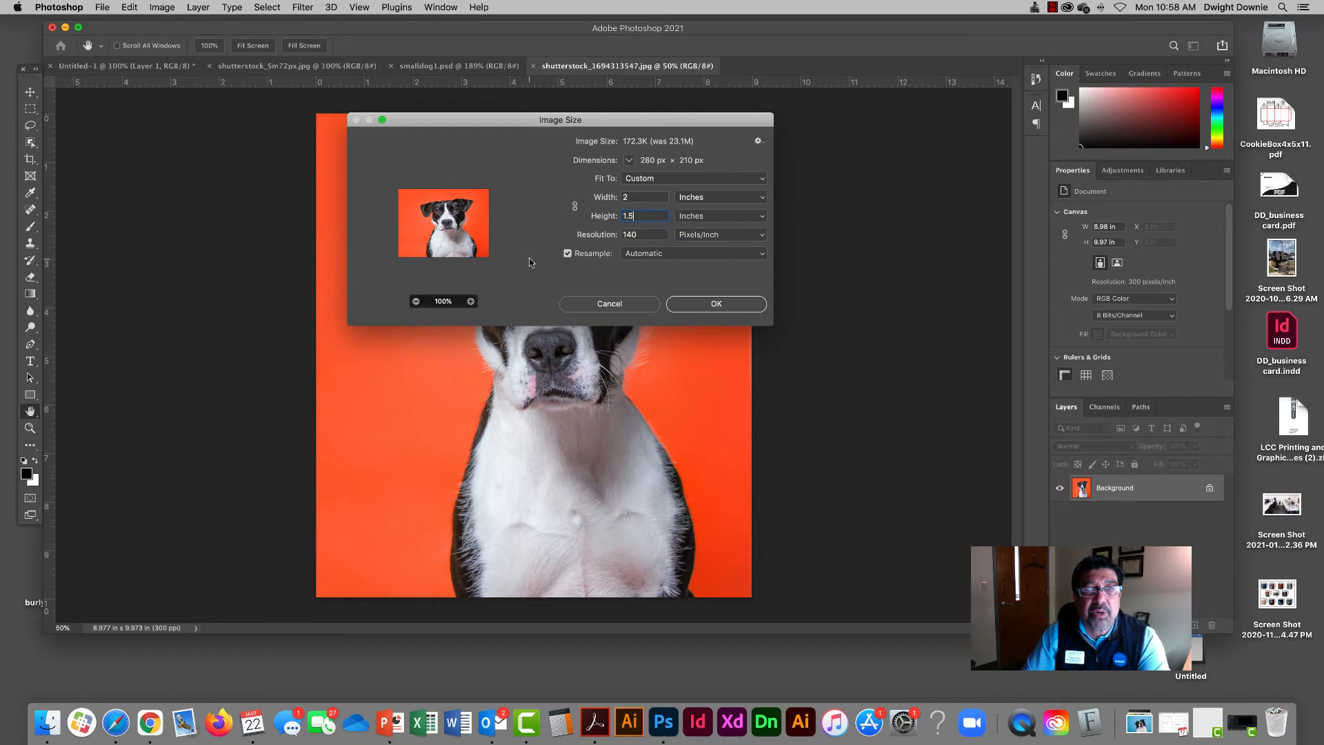
double_click(643, 198)
text(1.5)
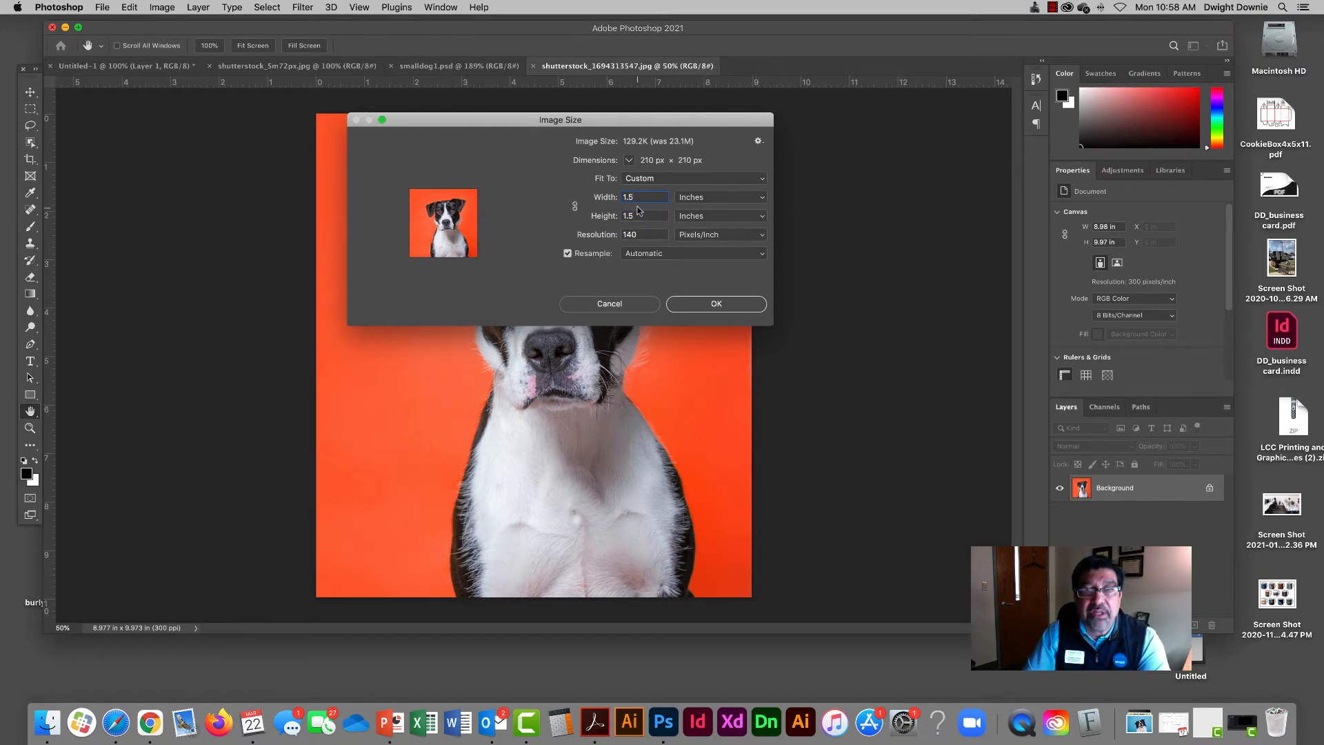
double_click(645, 216)
text(2)
key(Tab)
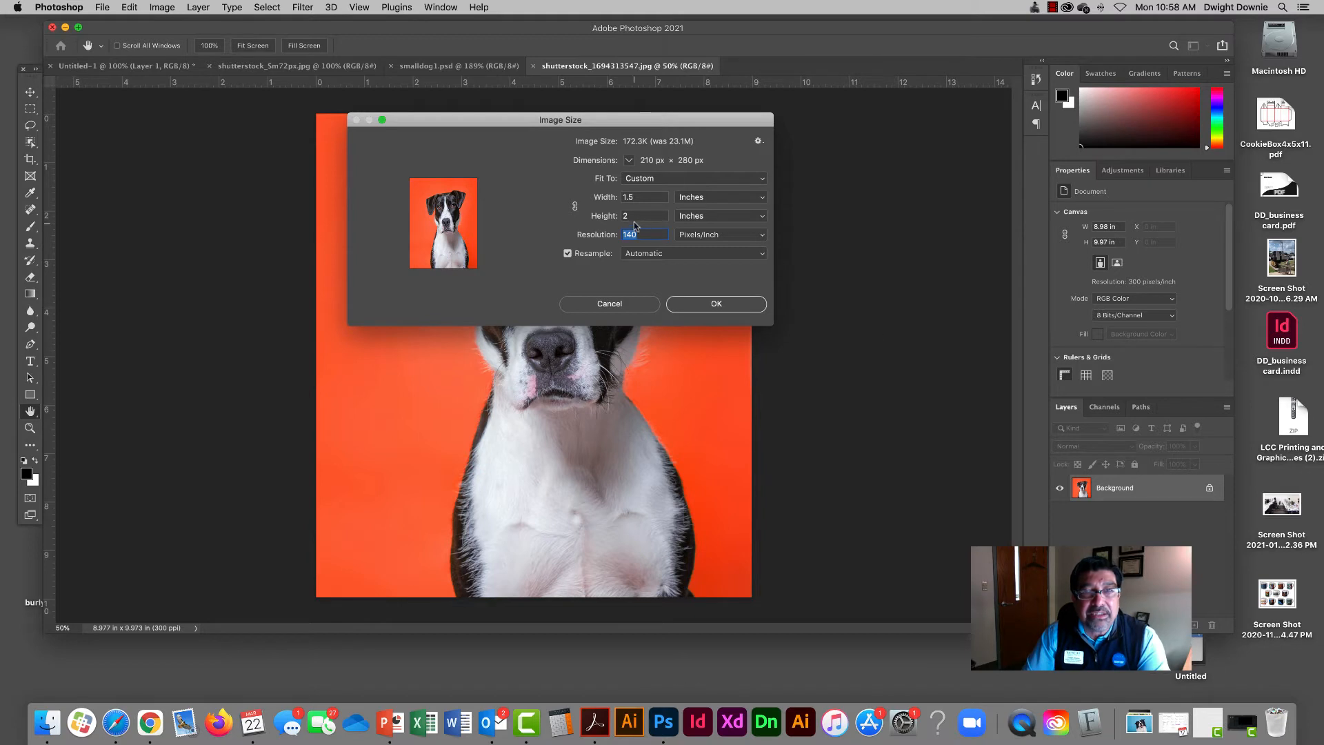
key(alt)
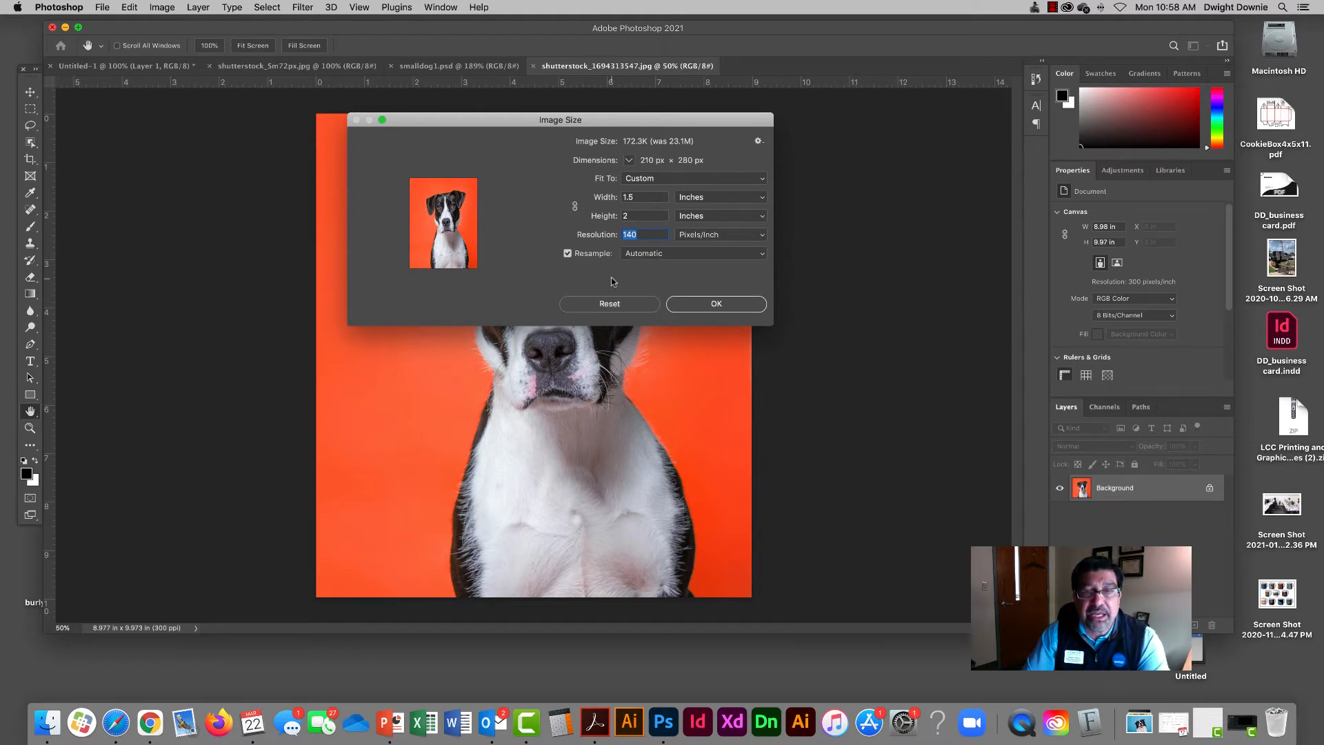
alt+click(594, 302)
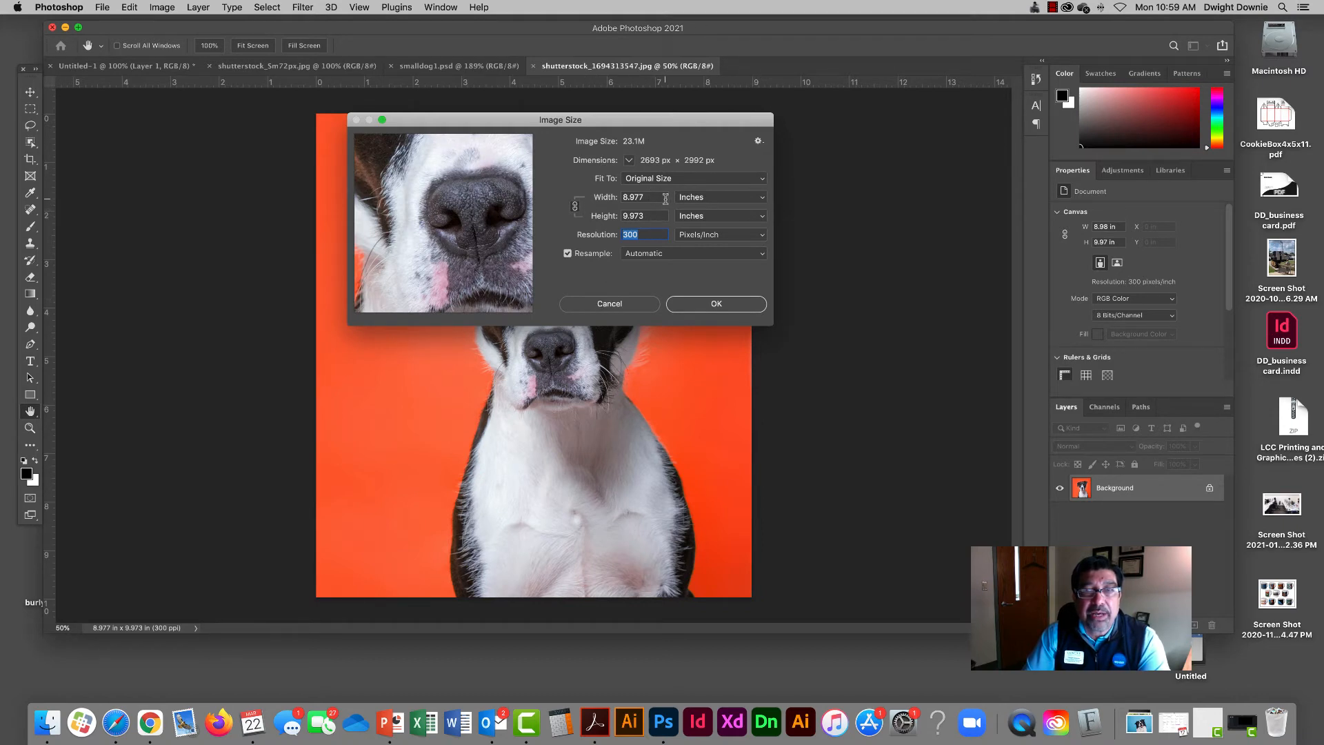
Step: Resize the dog photo proportionally to a width of 1.5 inches at a resolution of 140 pixels/inch
click(607, 199)
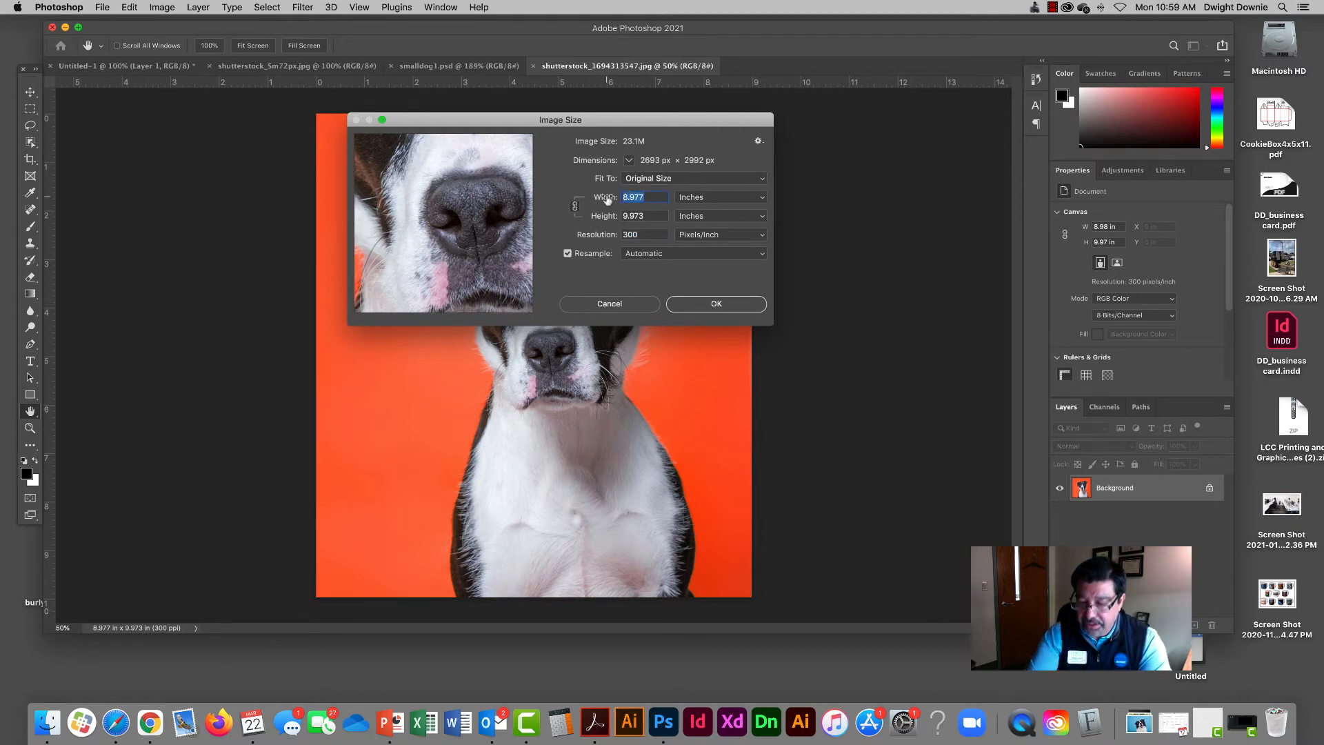
text(1.5)
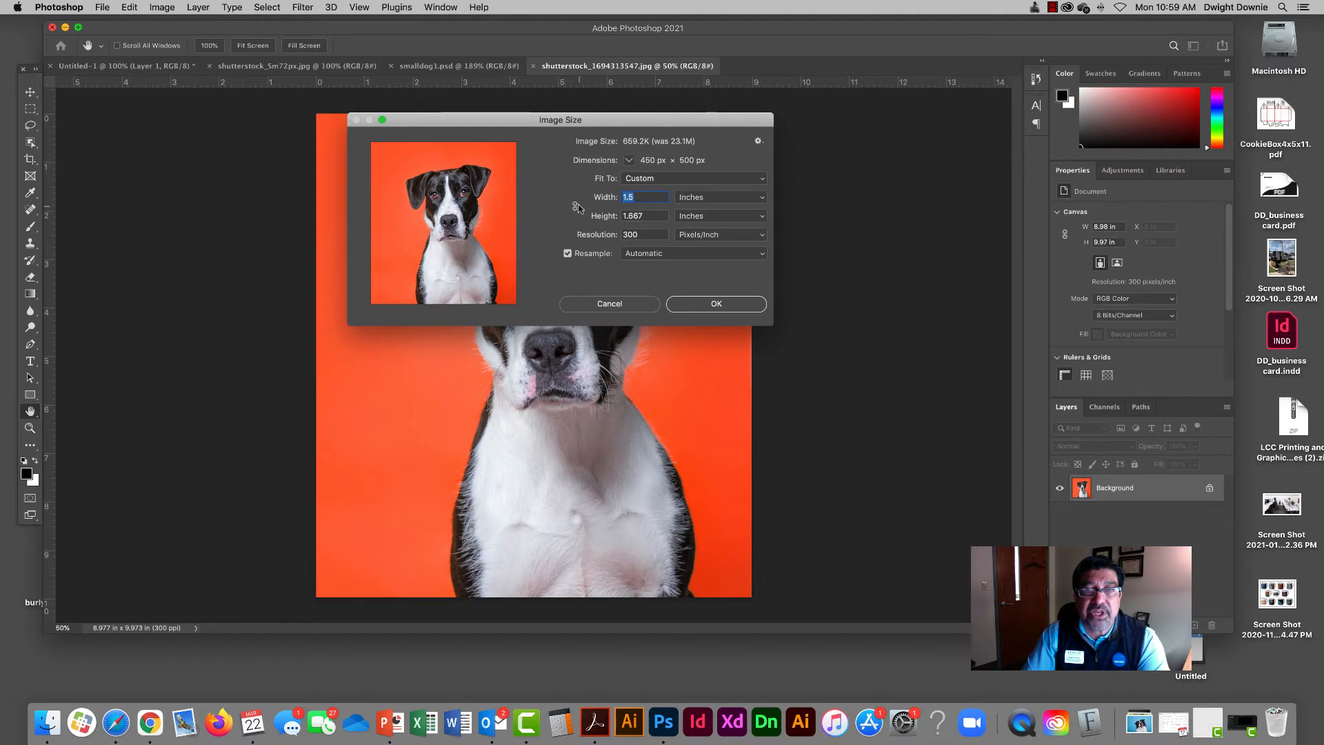
double_click(648, 235)
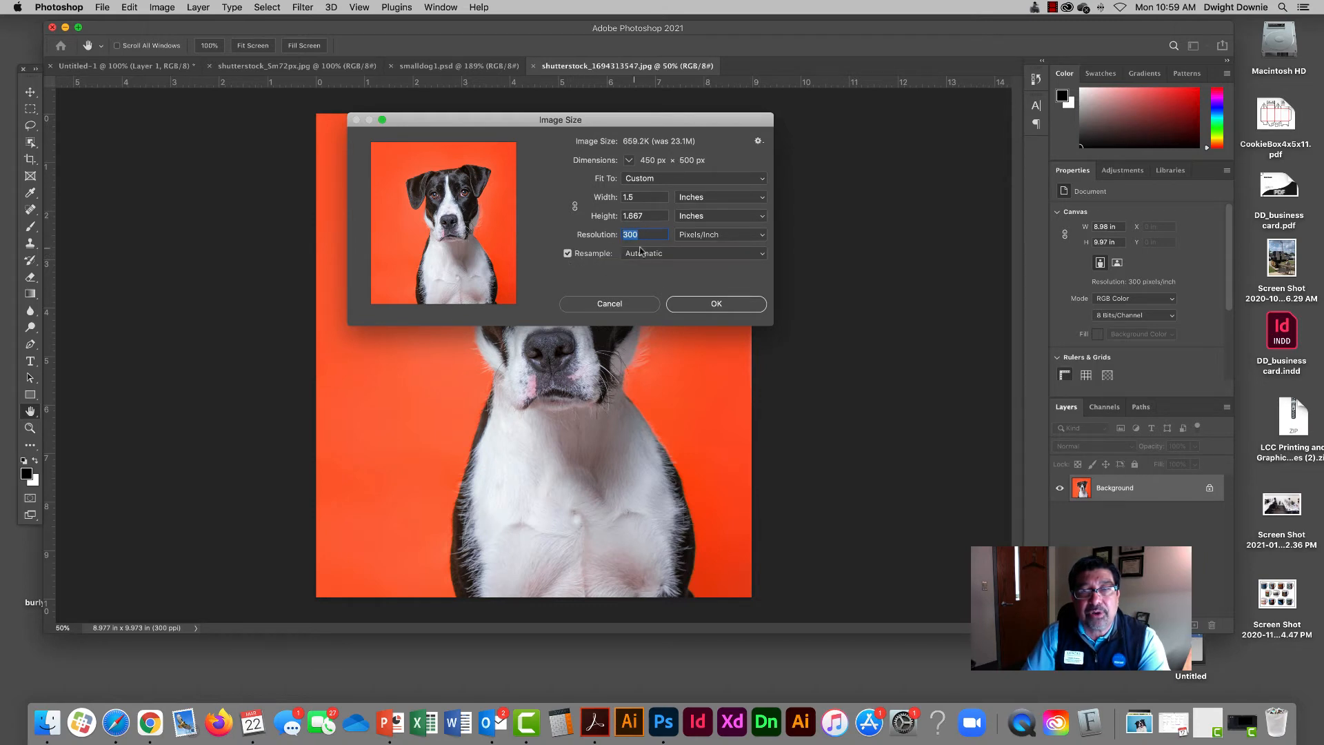
text(140)
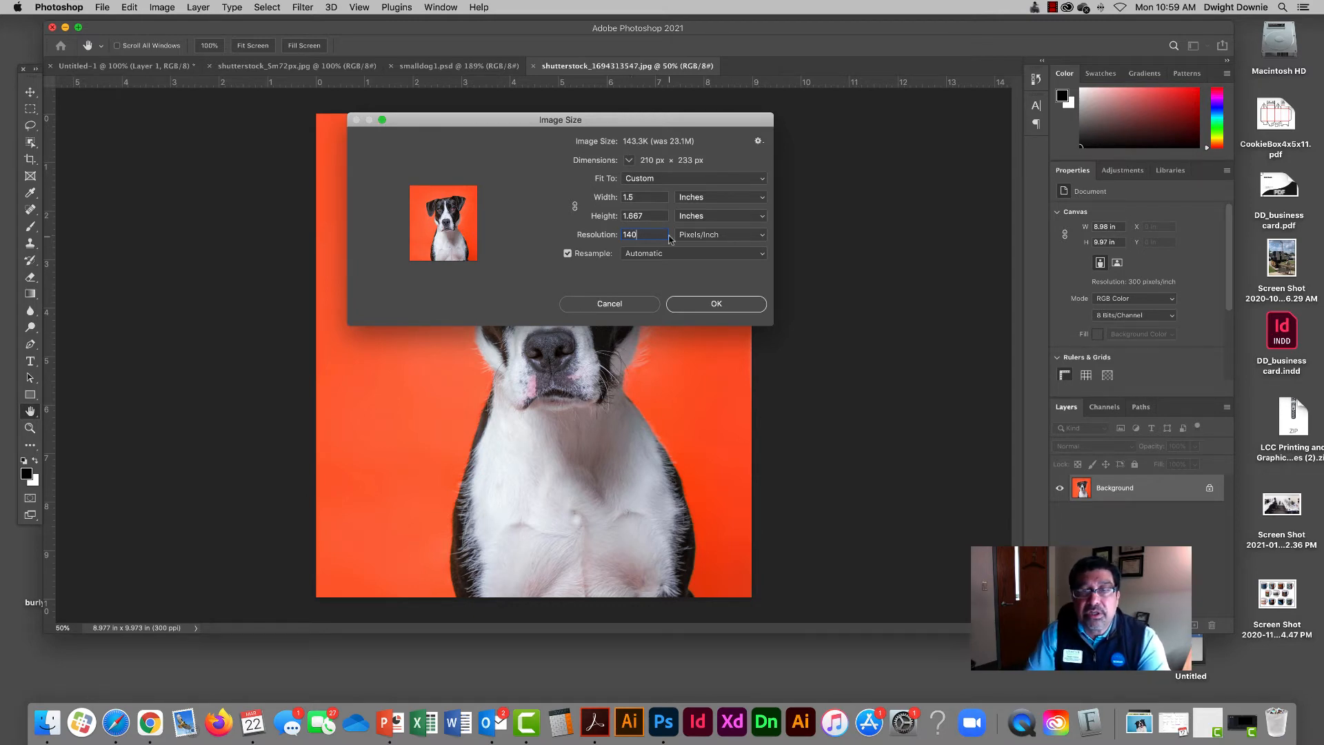
click(717, 304)
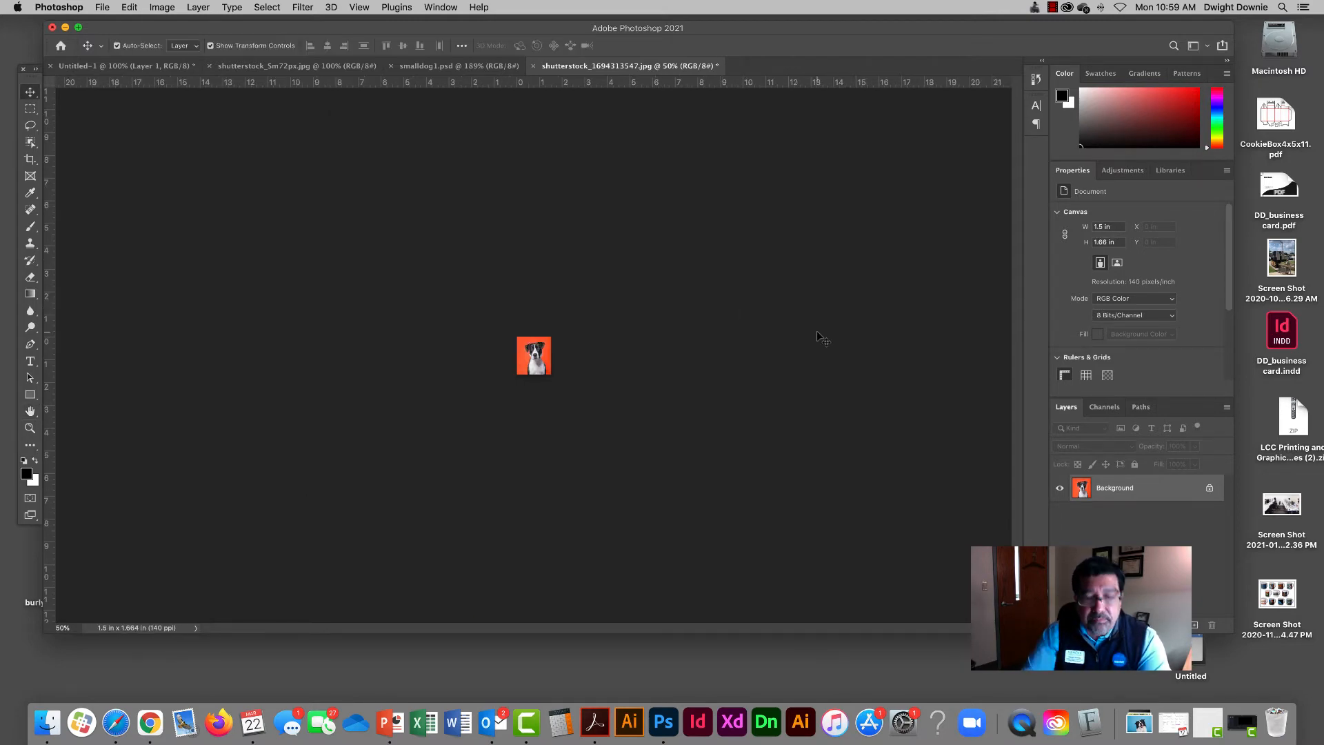
Step: Crop the resized photo to 1.5 by 2 inches at 140 px/in, shifting the image slightly left inside the crop frame
key(super)
key(super+equal)
key(super+equal)
key(super+equal)
key(super+equal)
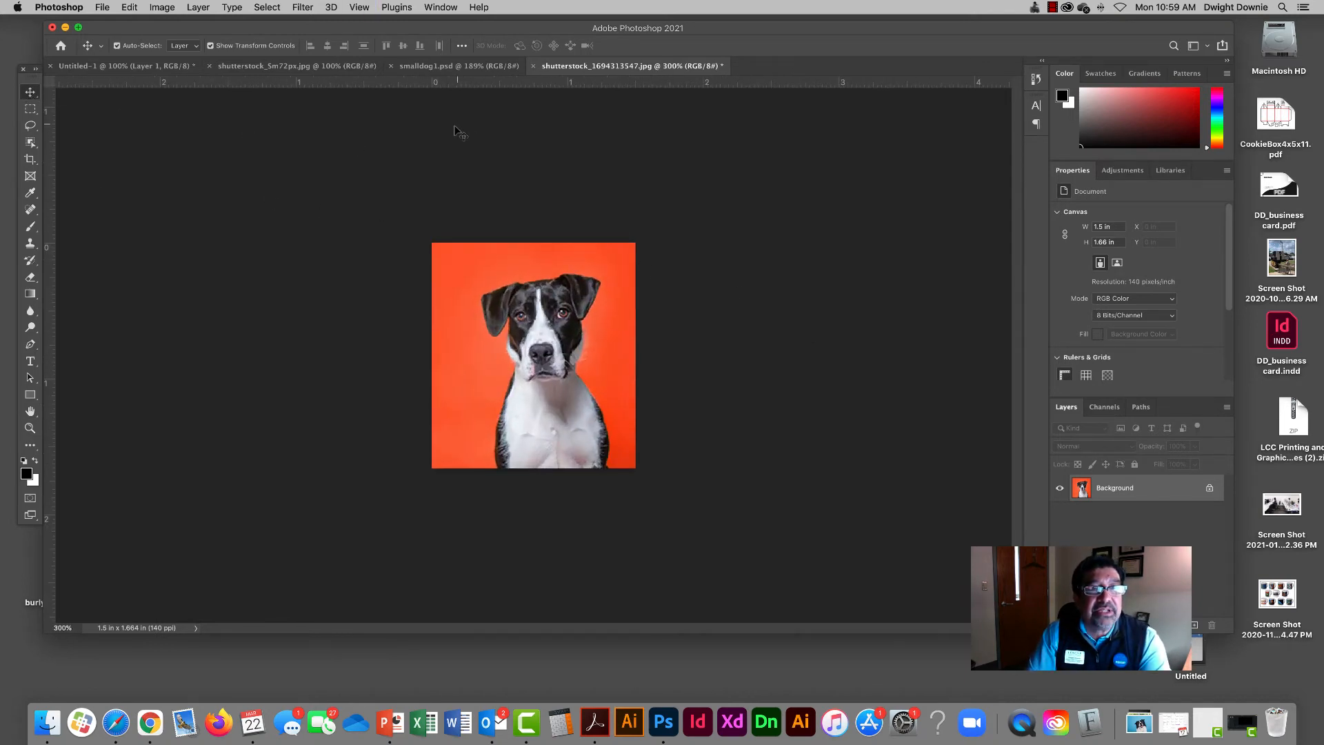
click(29, 160)
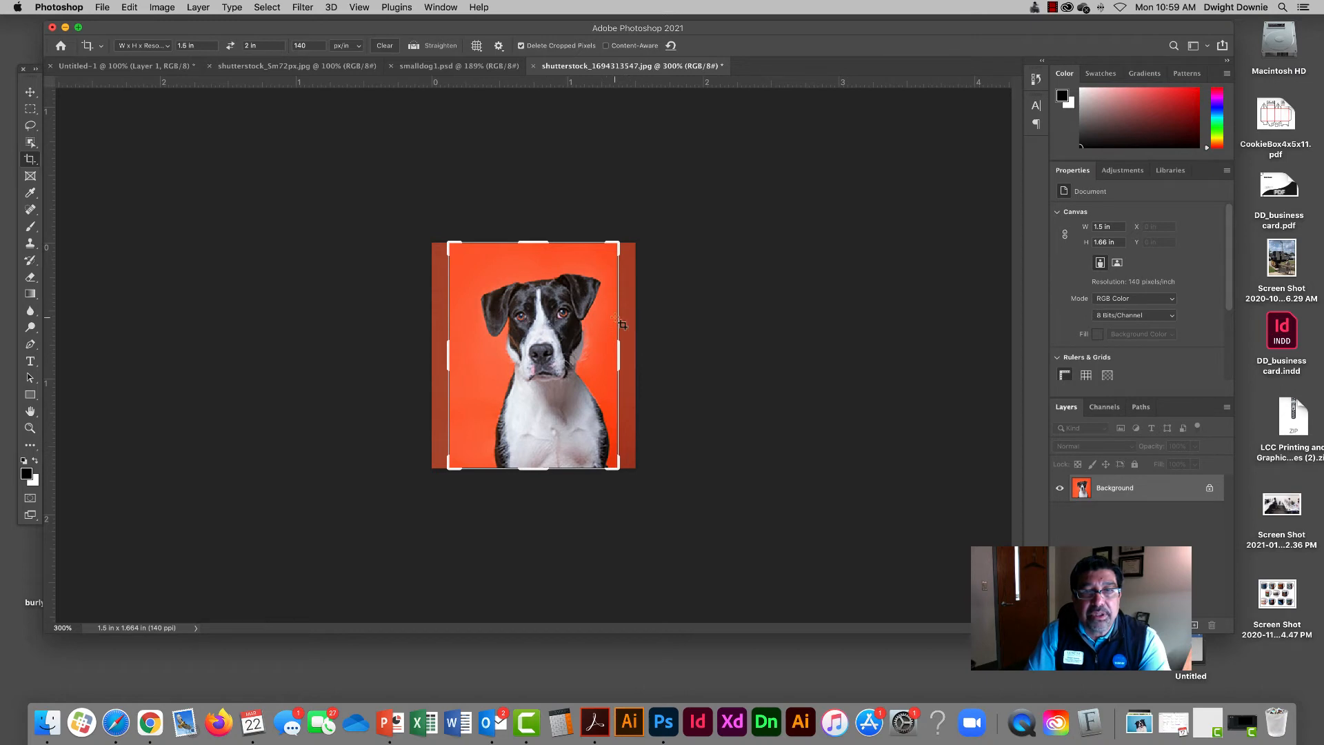
drag(550, 316, 576, 324)
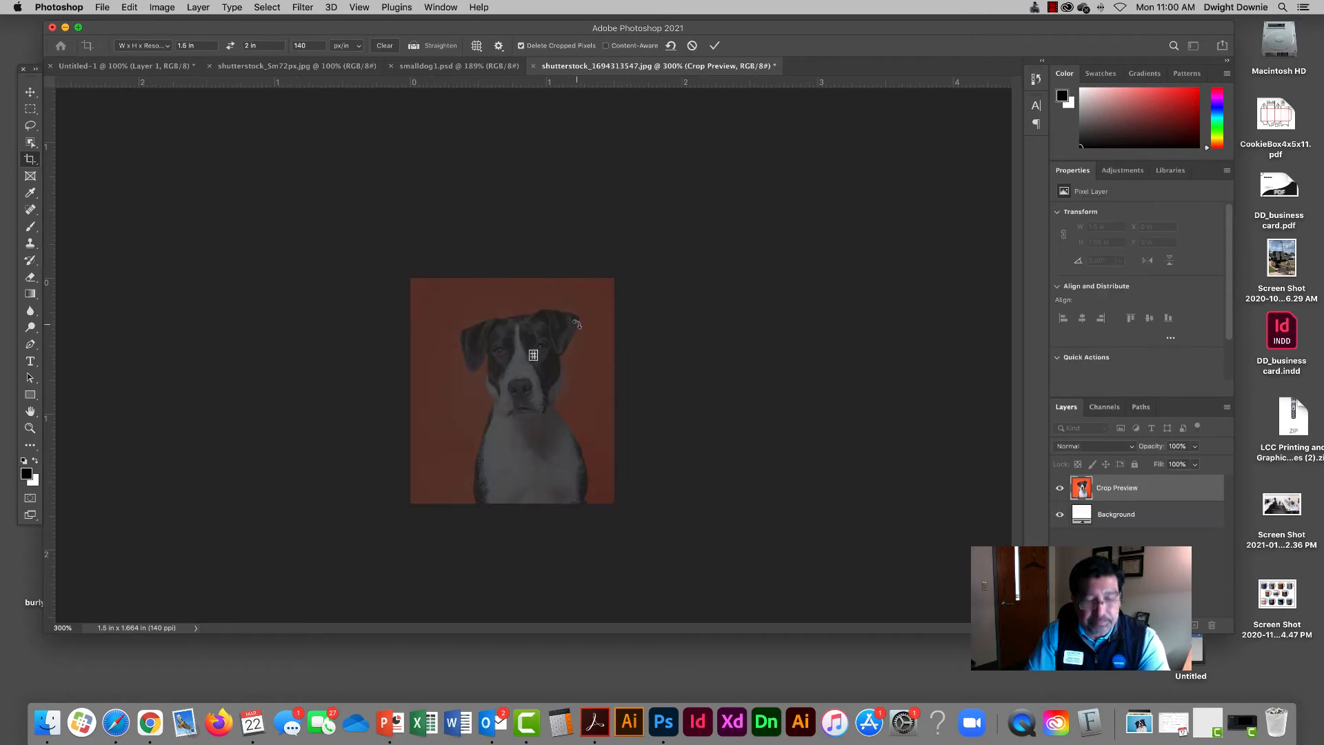
click(129, 7)
click(140, 22)
click(129, 8)
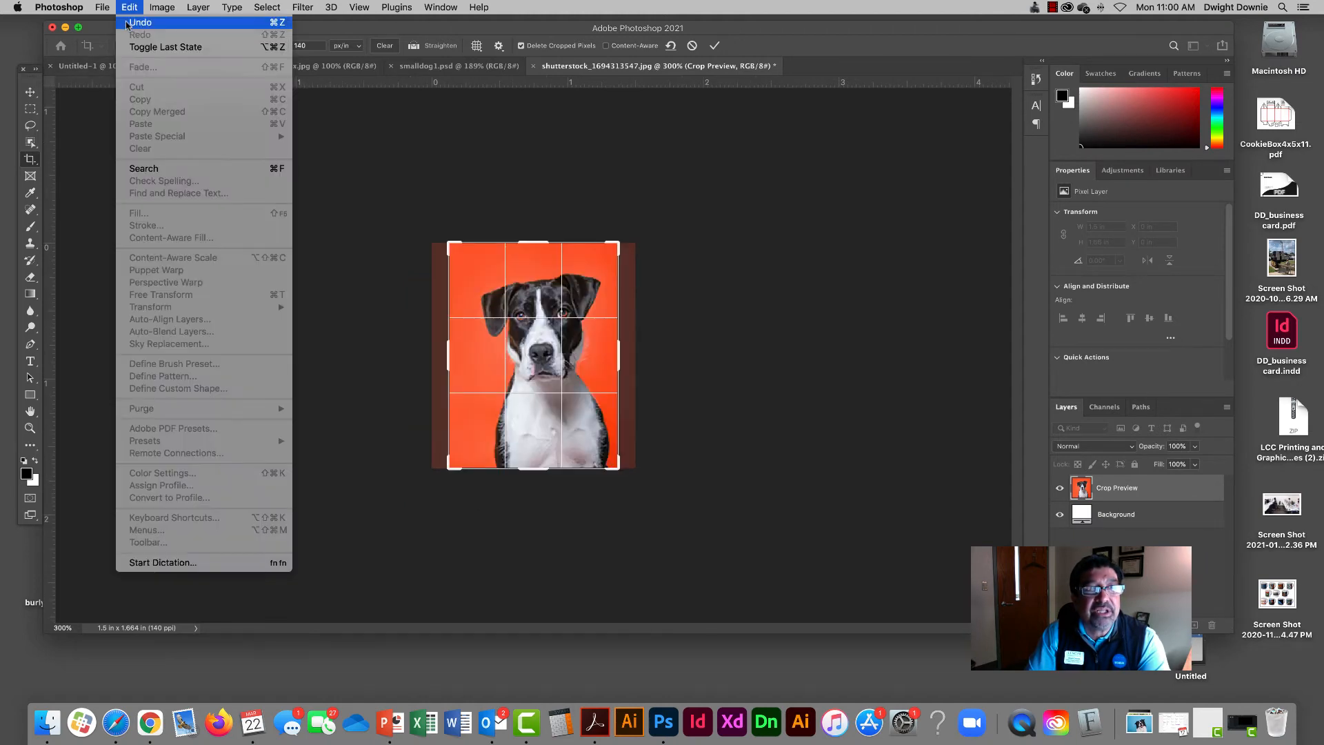
click(303, 231)
mouse_move(533, 322)
mouse_down()
mouse_move(584, 322)
mouse_move(487, 320)
mouse_move(537, 325)
mouse_move(517, 322)
mouse_up()
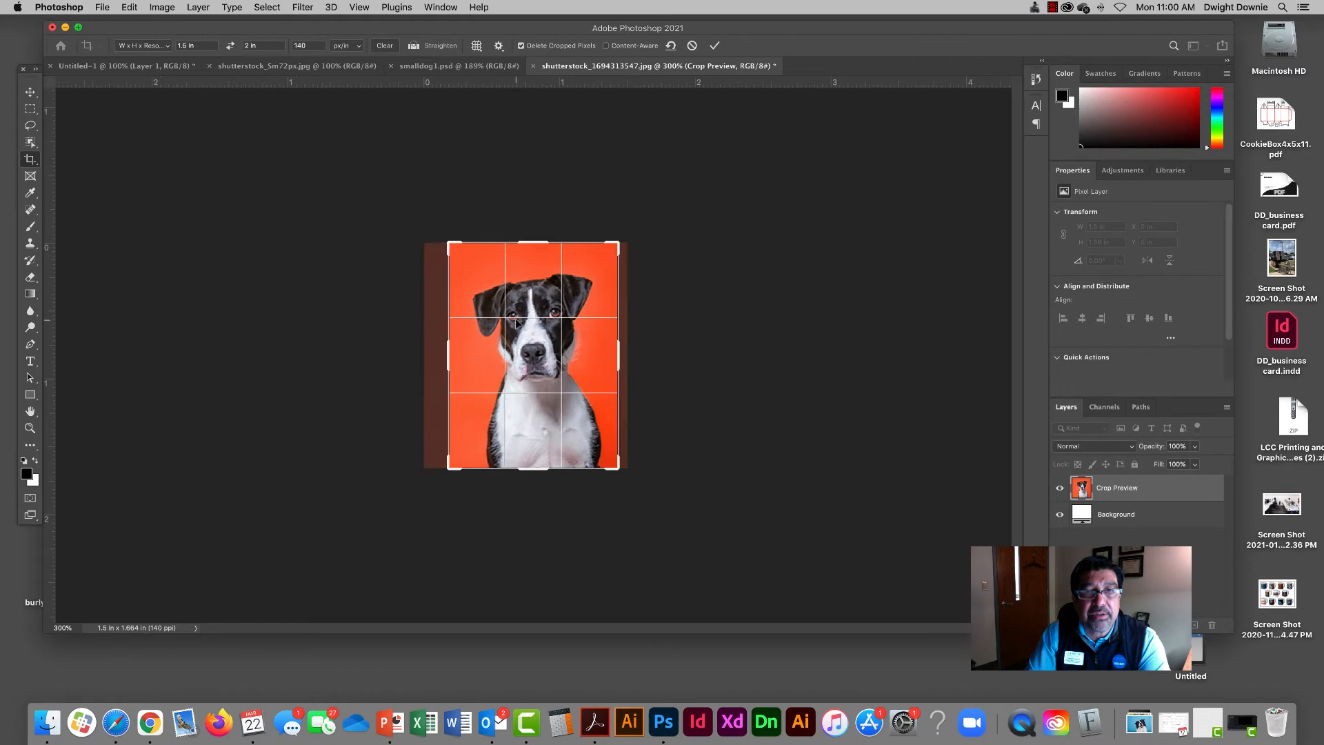
key(Return)
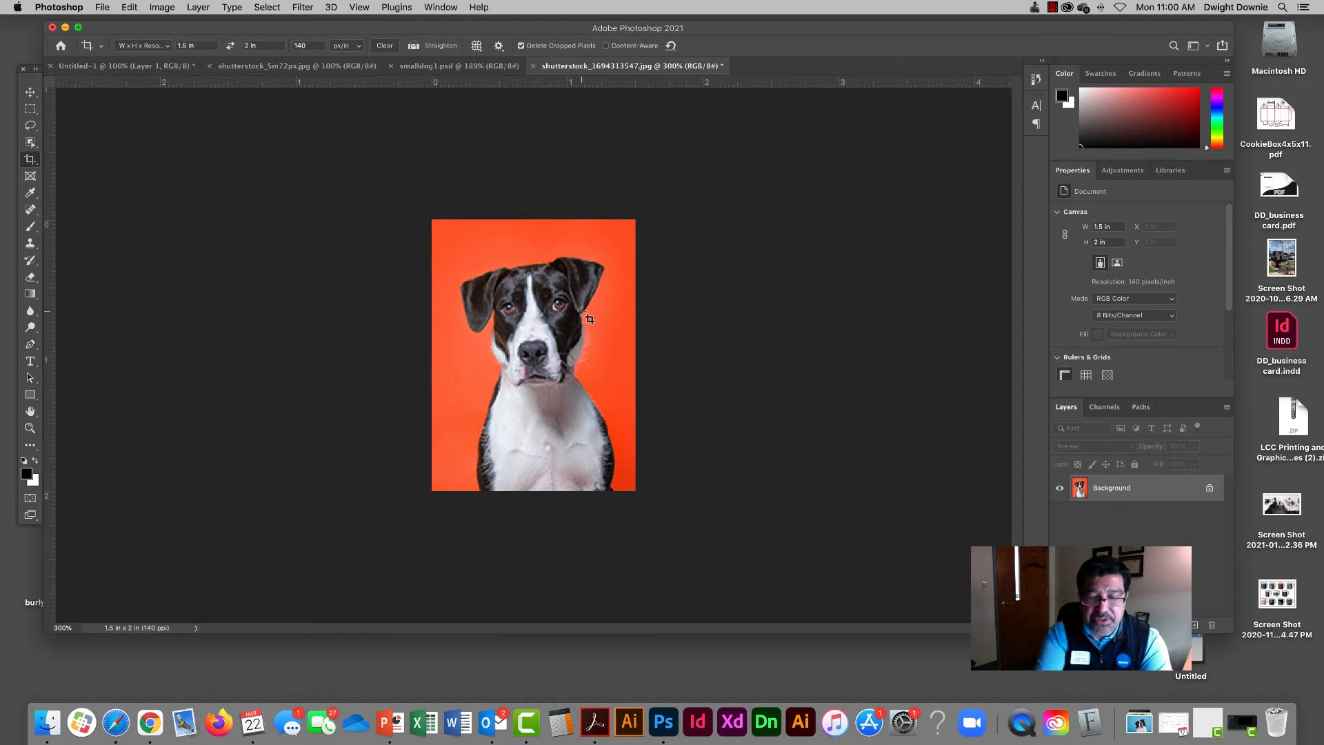
key(super+minus)
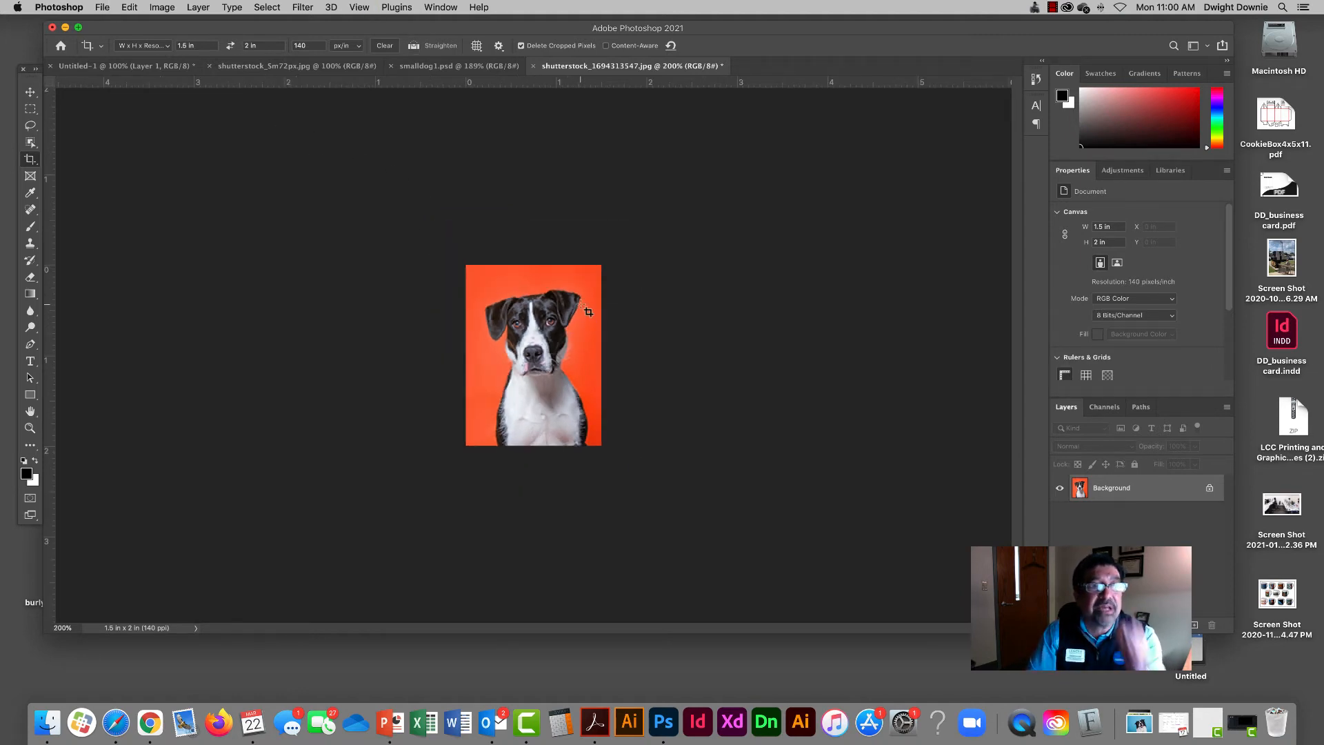
Step: Choose to save on the computer with the cloud-or-computer prompt set not to show again, and cancel the save
click(101, 7)
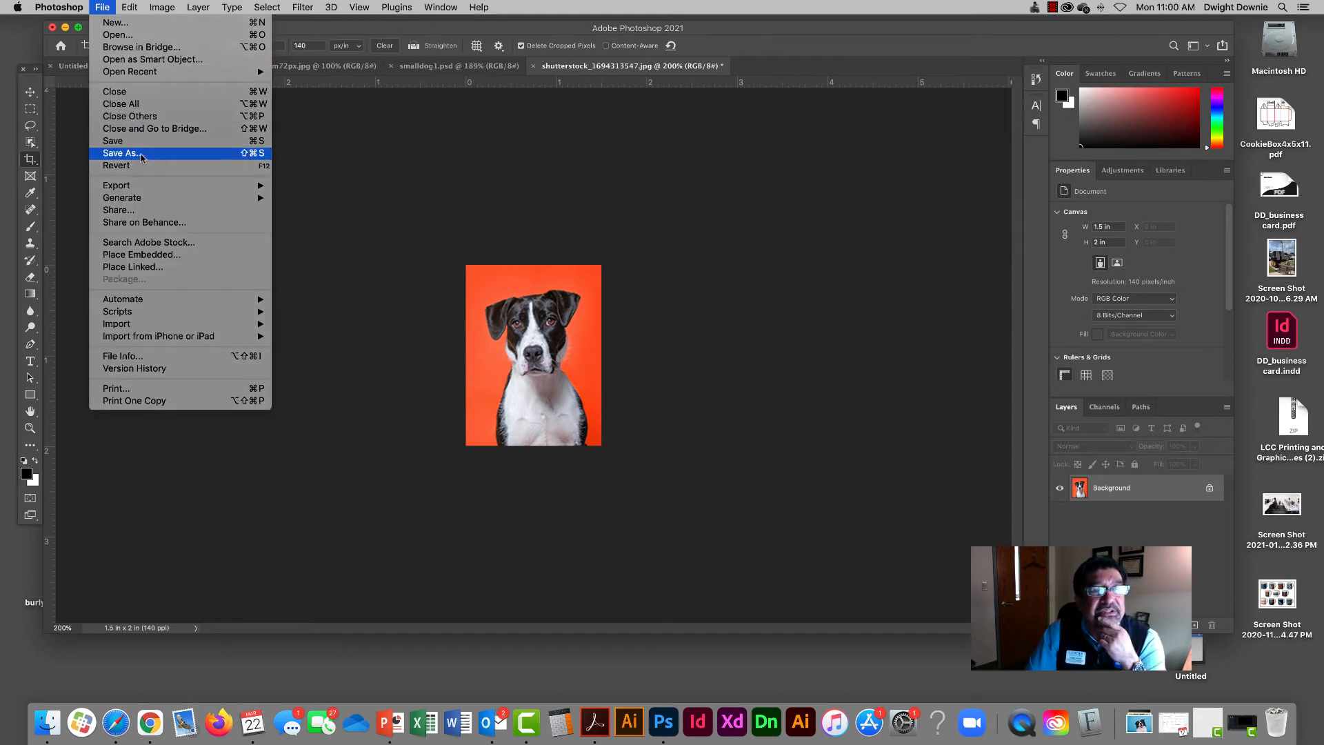
click(140, 156)
click(466, 523)
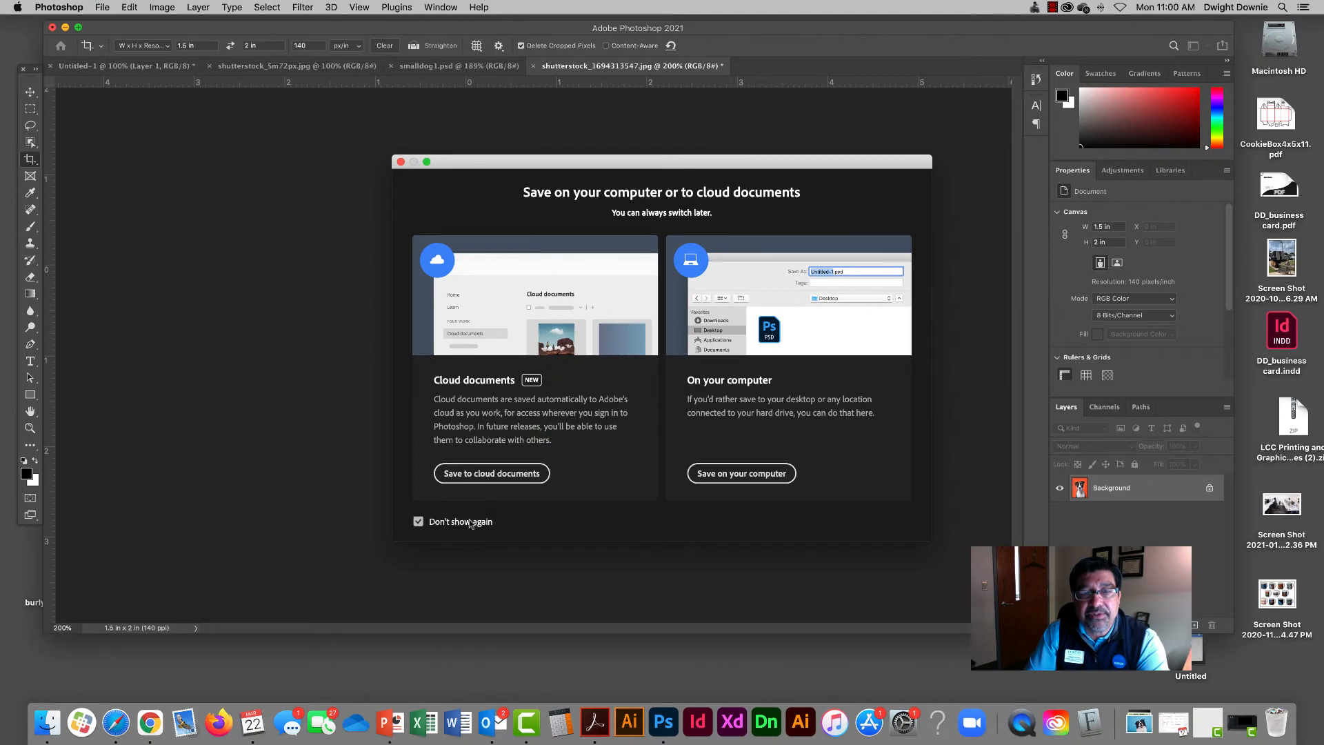
click(742, 473)
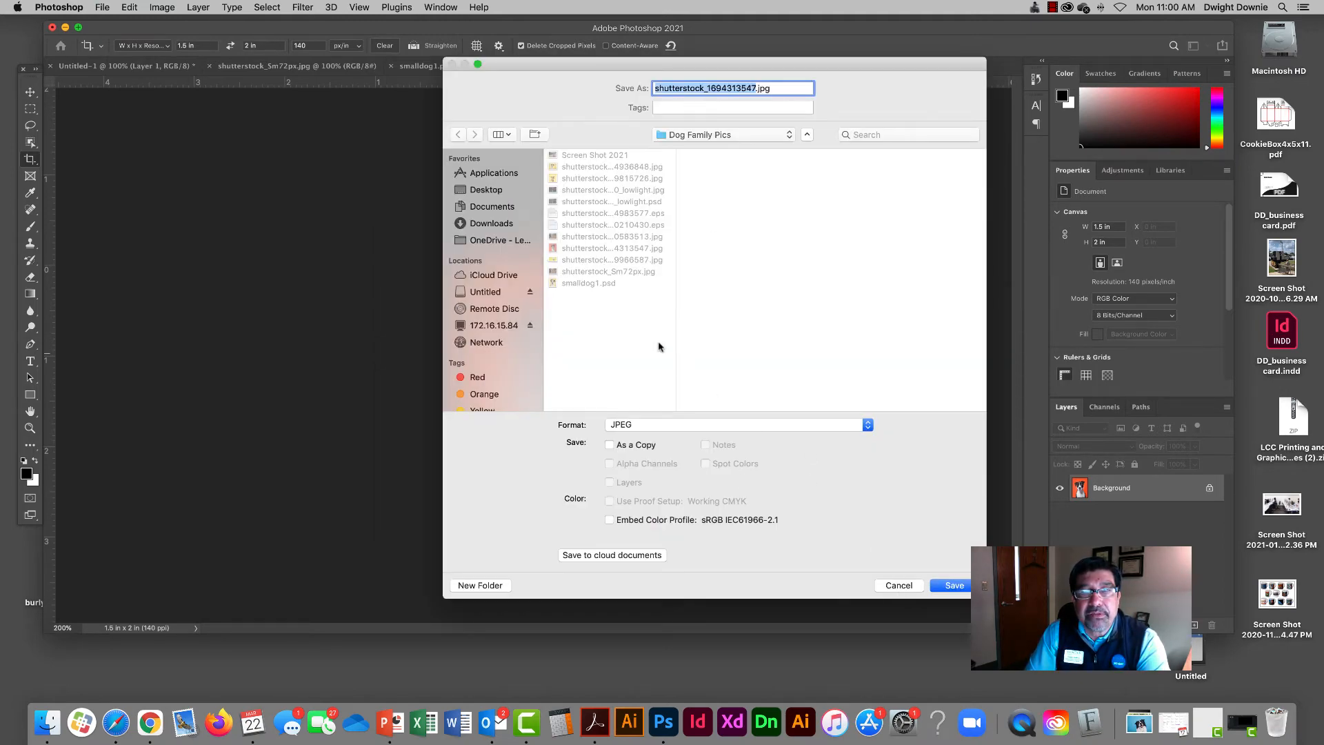
click(895, 584)
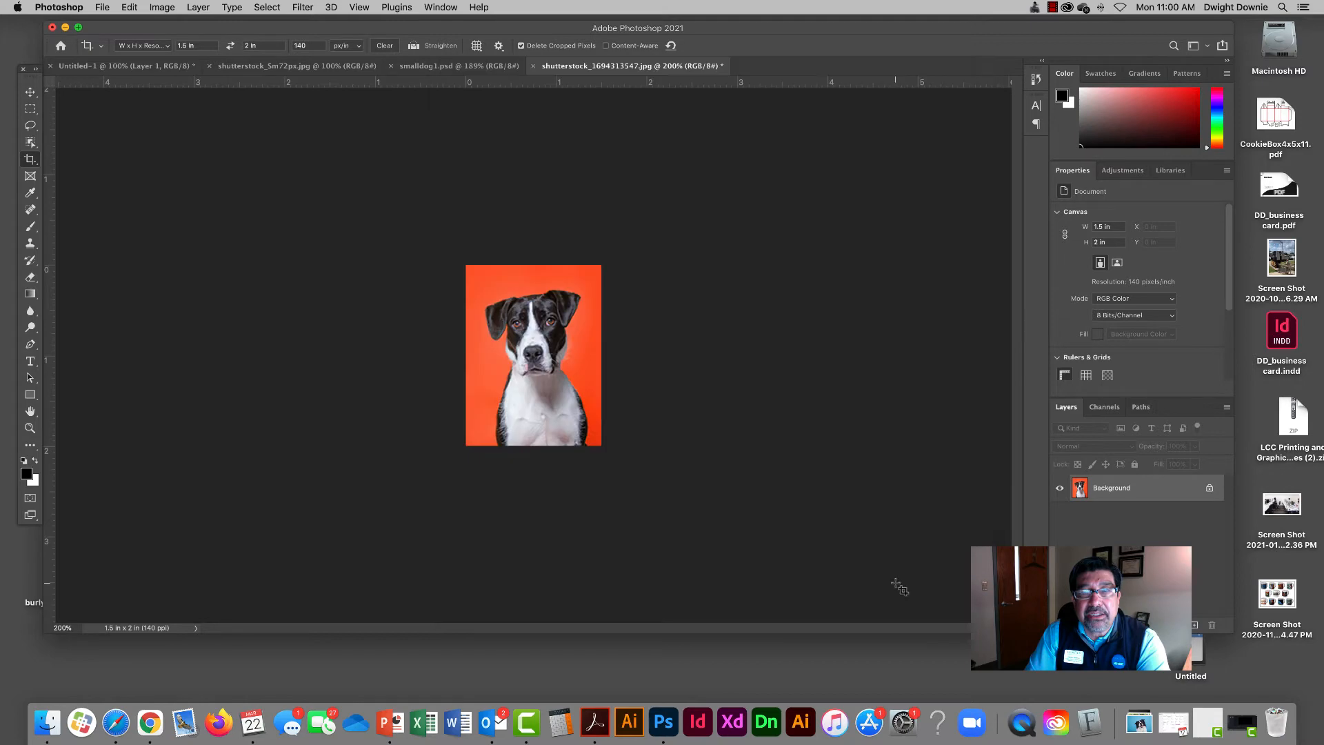
Step: Save the cropped photo in the Dog Family Pics folder as Black&Whitedog.psd in Photoshop format
click(94, 7)
click(121, 151)
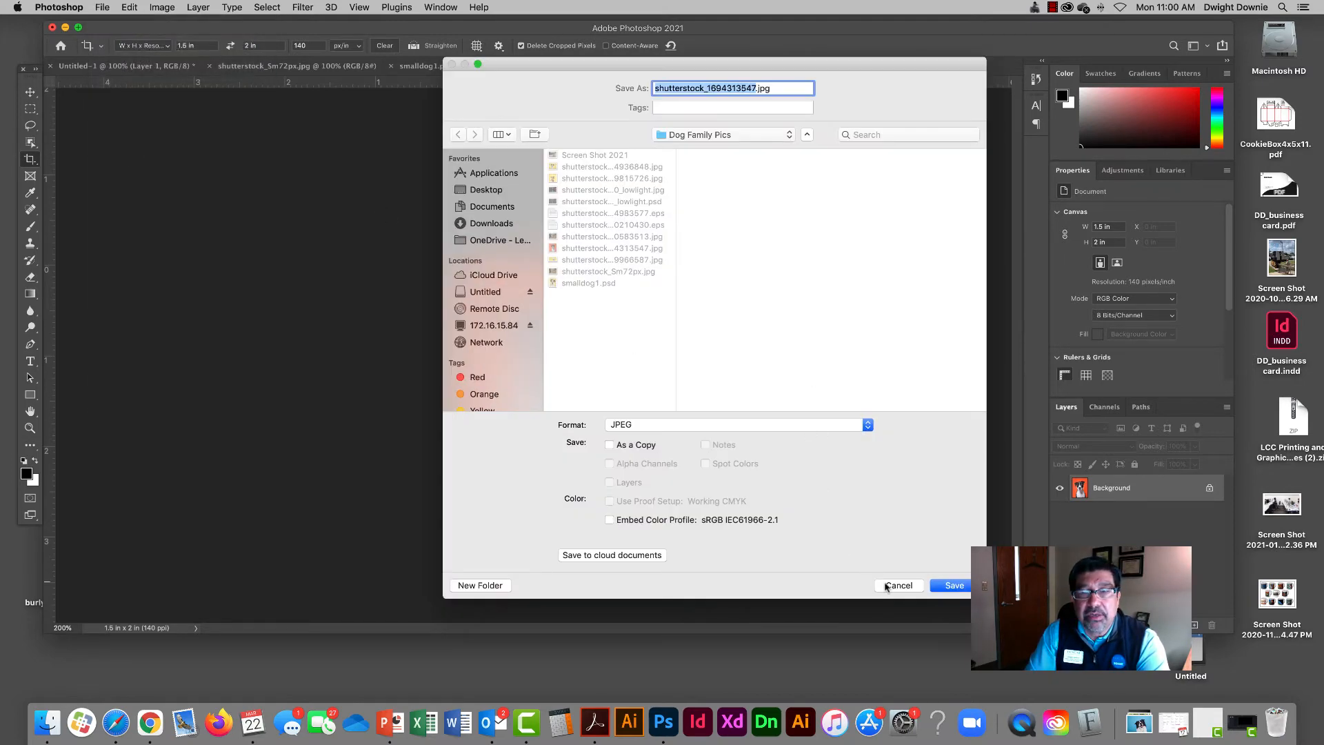
click(722, 426)
click(717, 338)
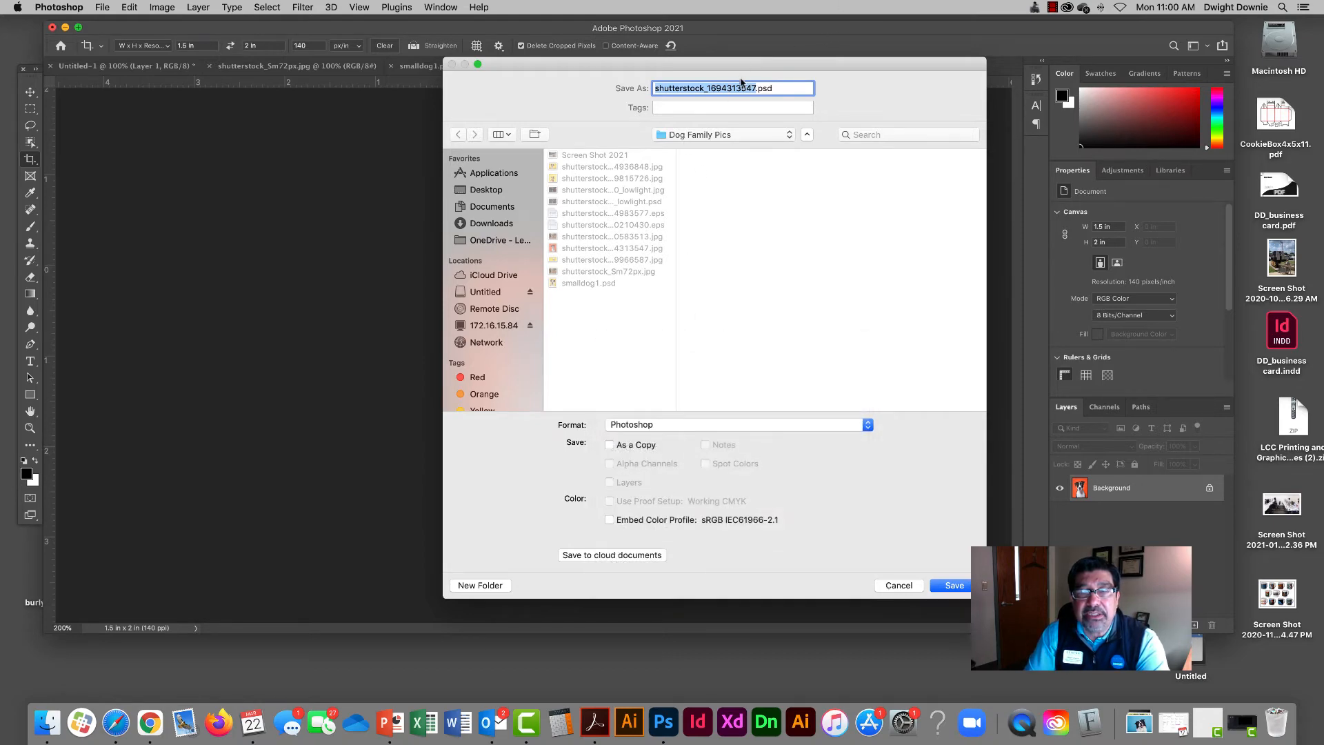
drag(751, 67, 576, 86)
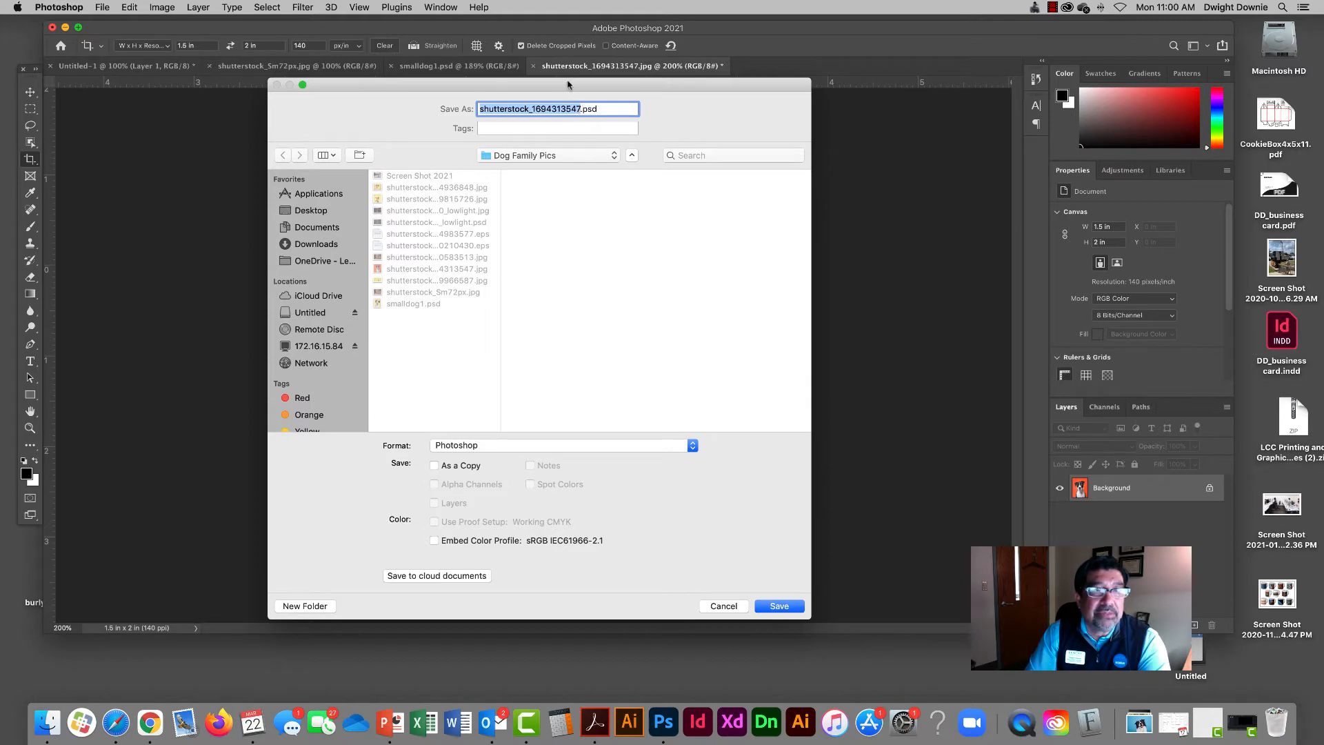
drag(567, 85, 569, 96)
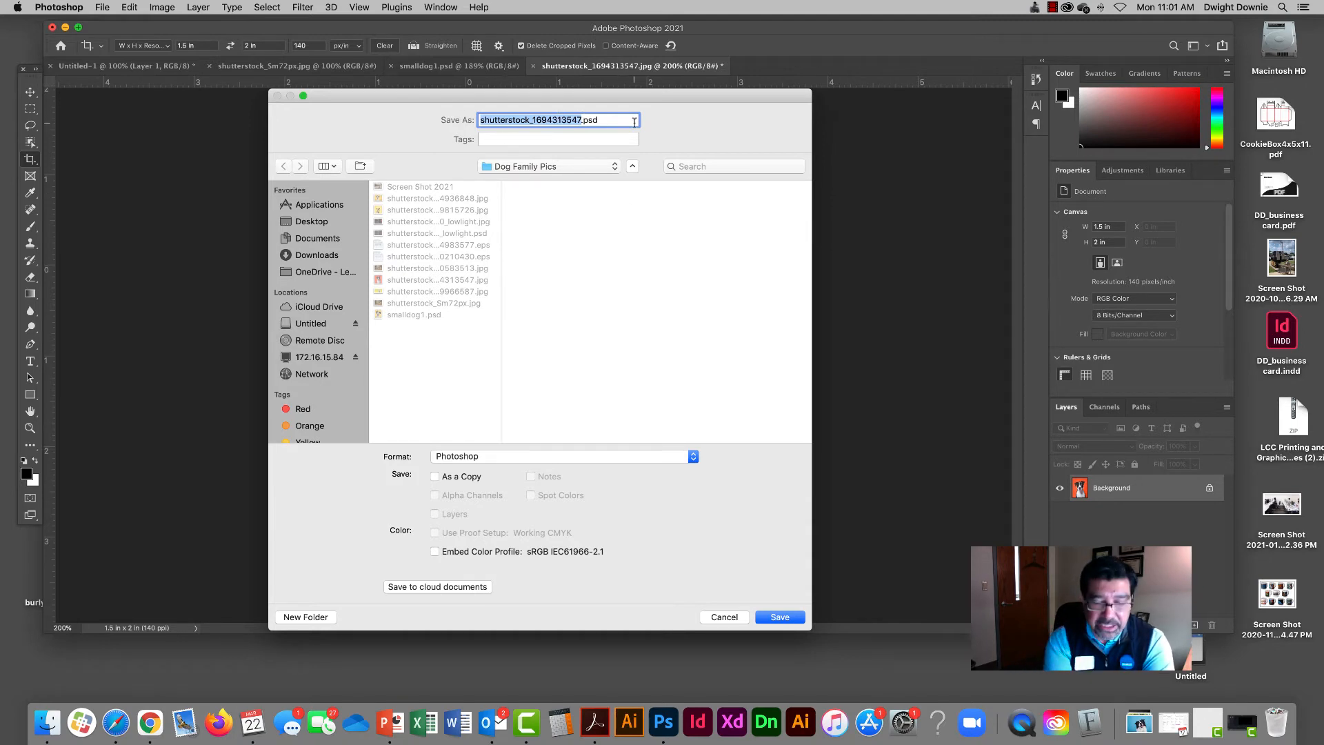
text(Black)
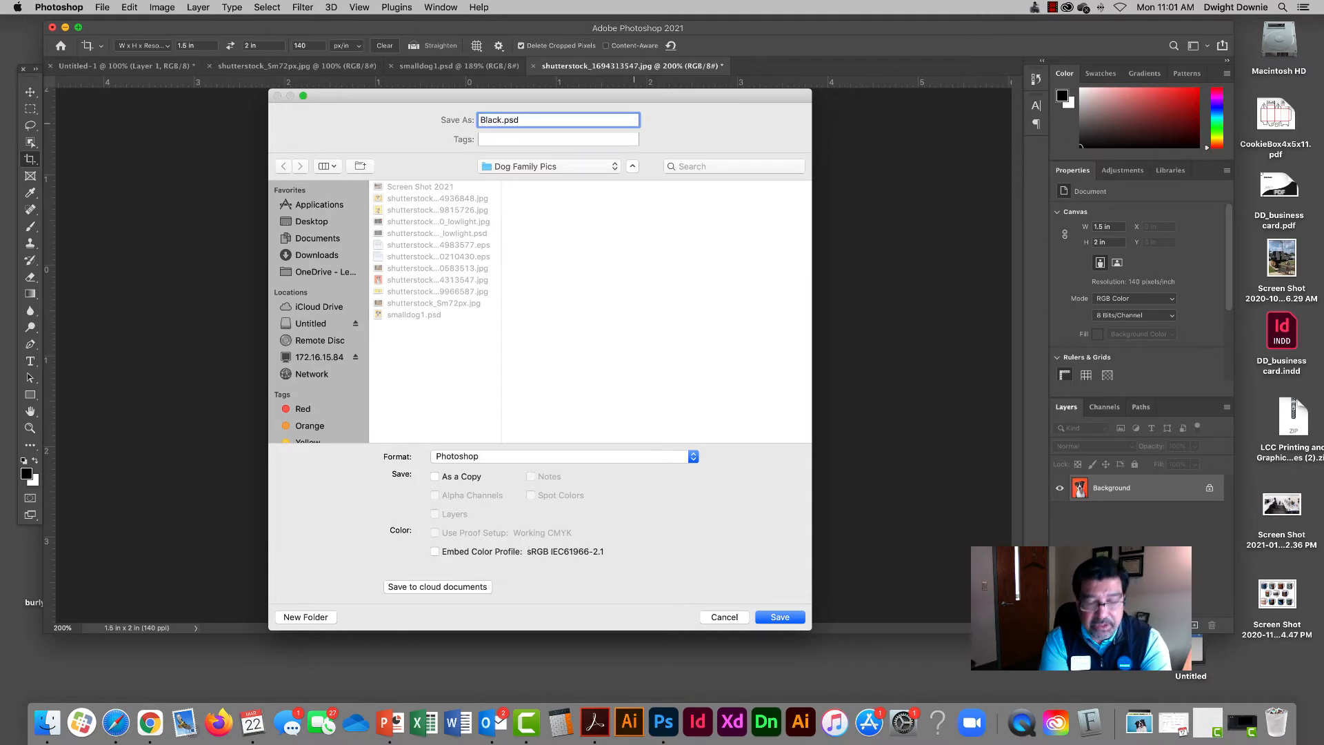
text(&White)
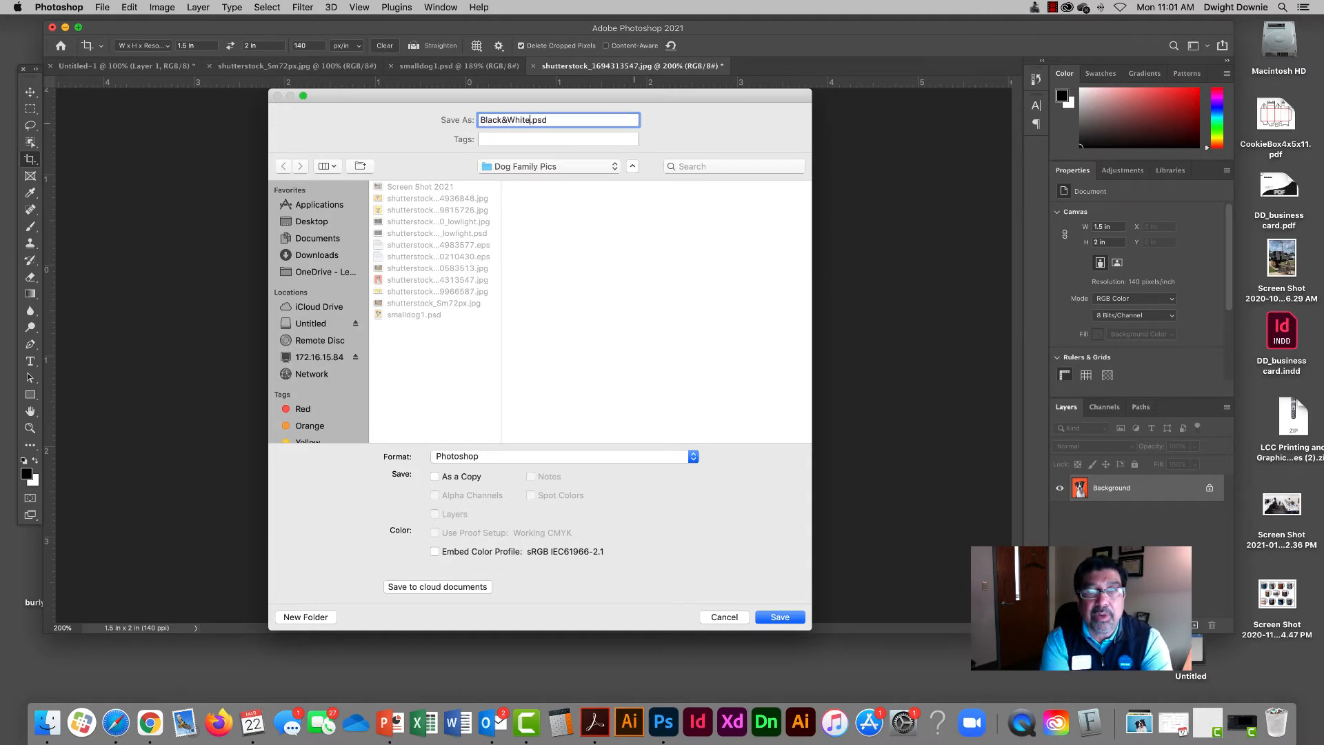
text(dog)
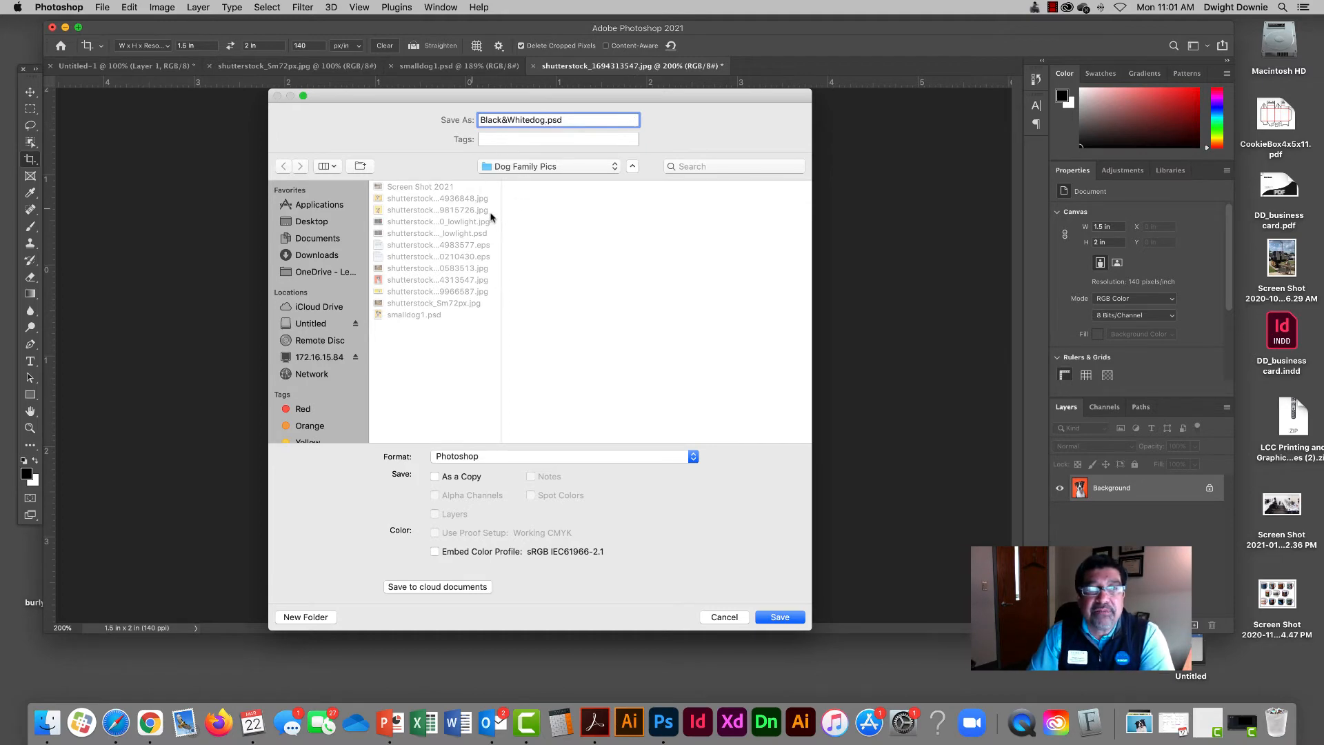
click(780, 617)
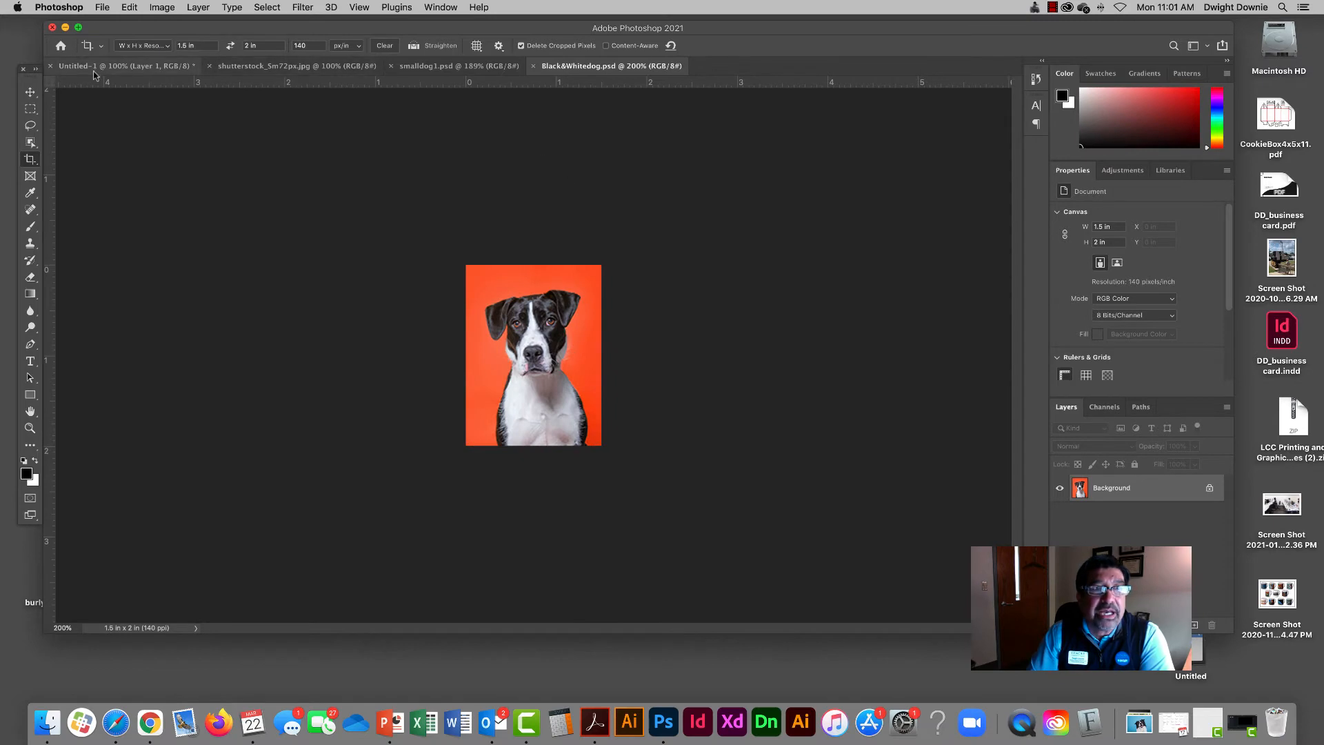
Step: Paste the copied black-and-white dog photo into Untitled-1 and place it directly below the existing dog photo, at about X 11.27 in, Y 3.49 in
click(124, 67)
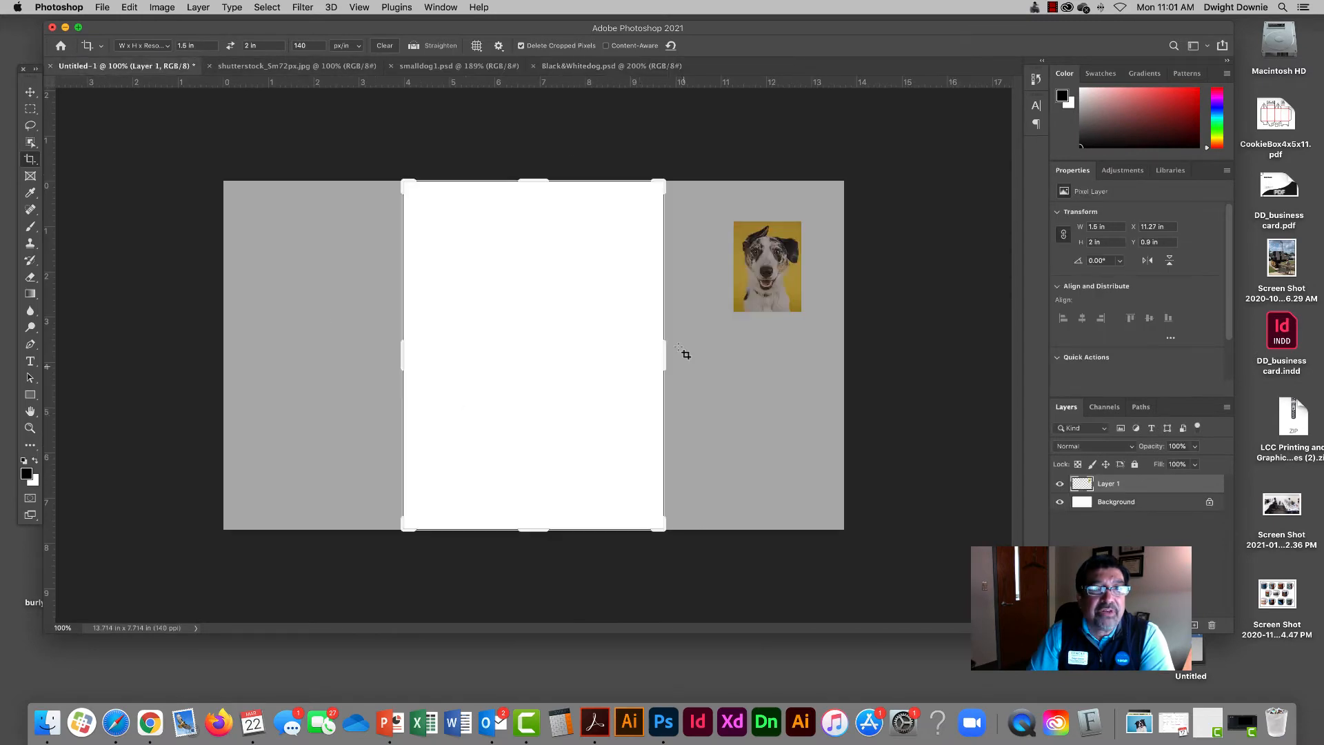
click(605, 66)
click(29, 92)
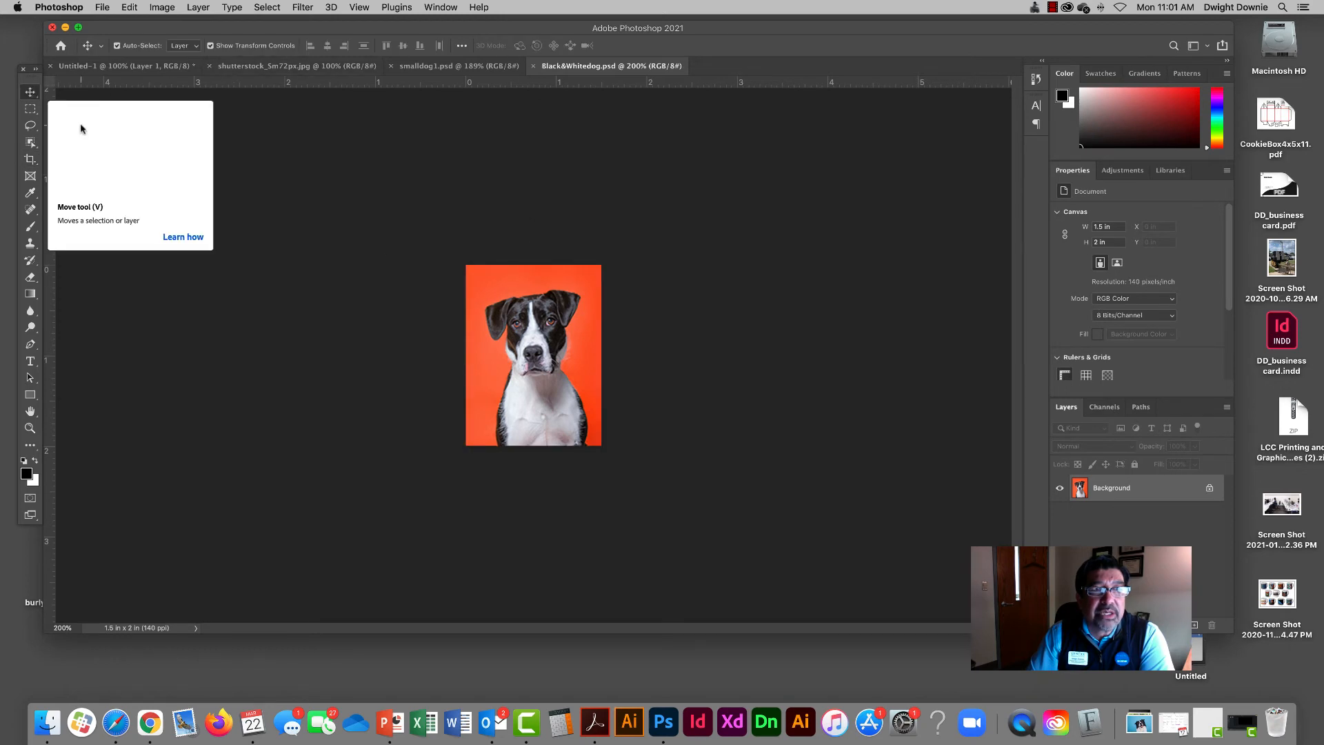
click(126, 67)
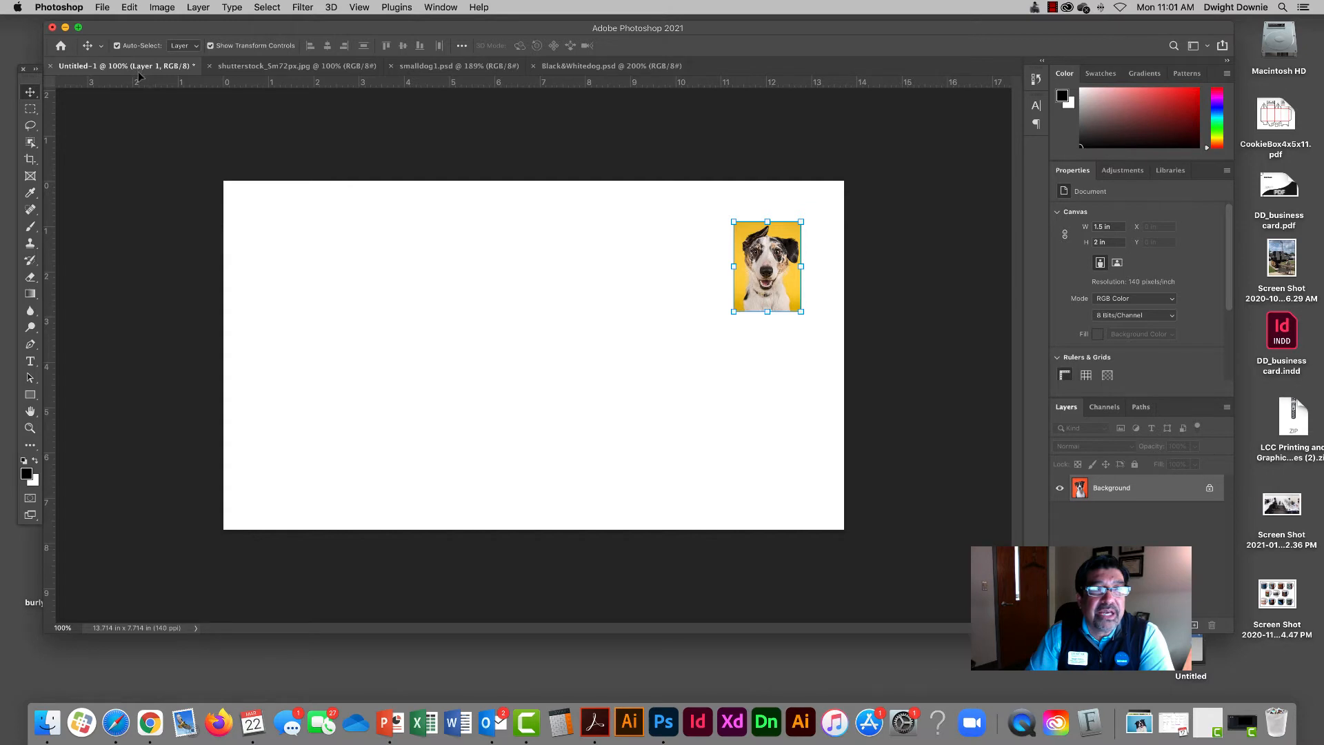
key(cmd+v)
drag(332, 274, 782, 395)
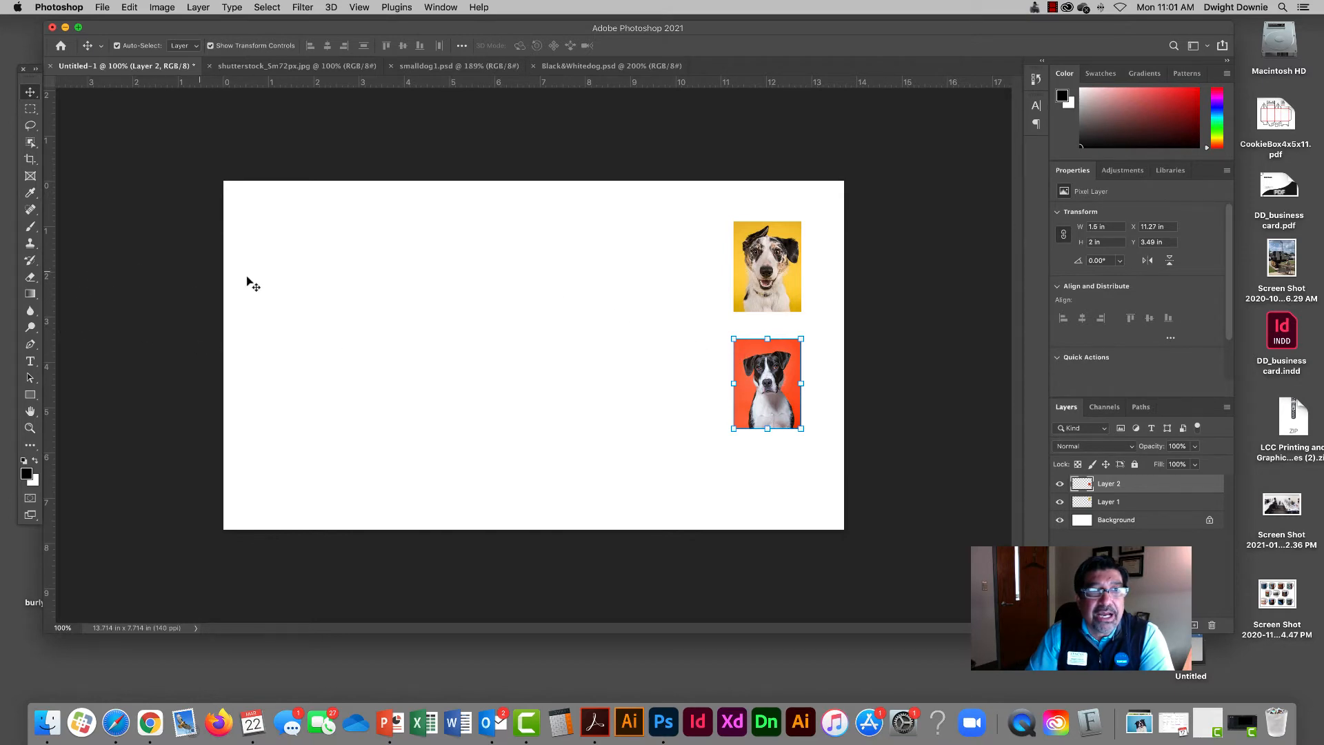
Step: Add a vertical guide at the page centre, X 6.857 in, and horizontal guides along the top edges of both dog photos
drag(55, 314, 540, 332)
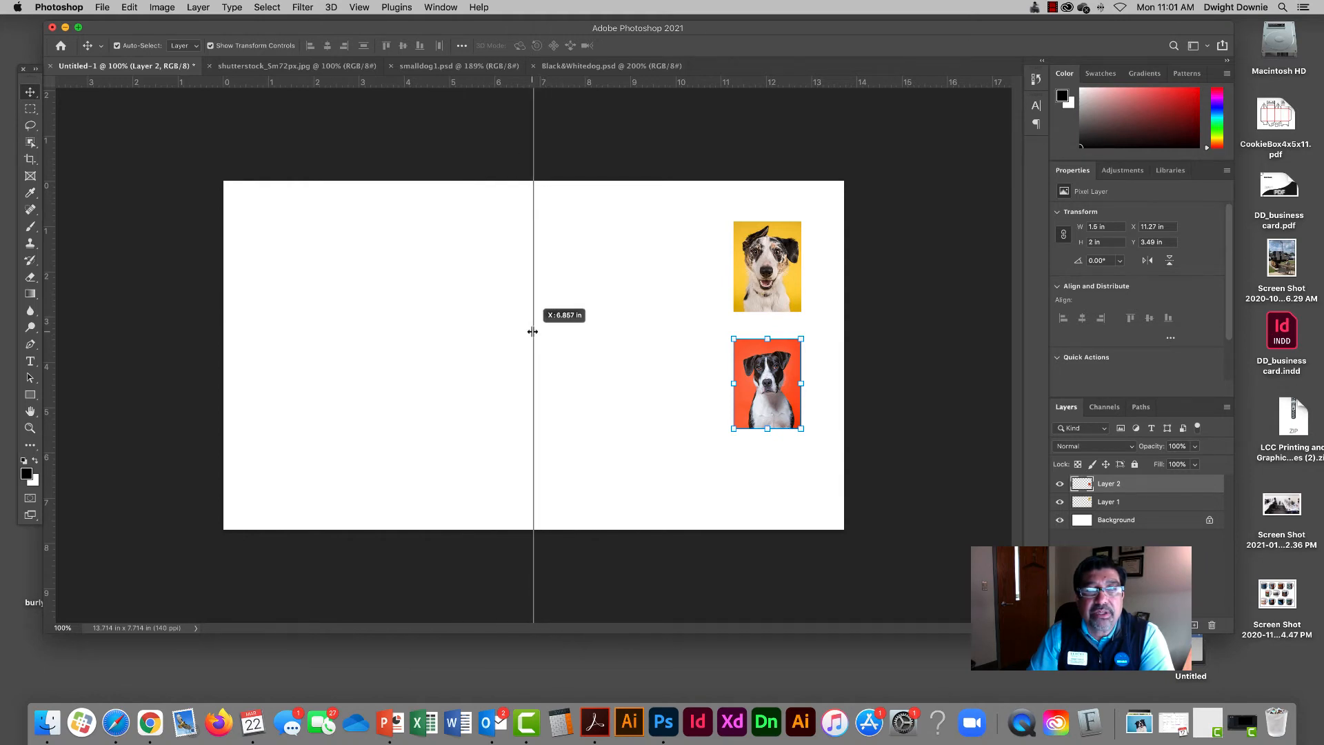
drag(533, 332, 533, 332)
drag(614, 82, 655, 338)
mouse_move(769, 274)
mouse_down()
mouse_move(278, 283)
mouse_move(293, 262)
mouse_move(802, 271)
mouse_move(768, 270)
mouse_up()
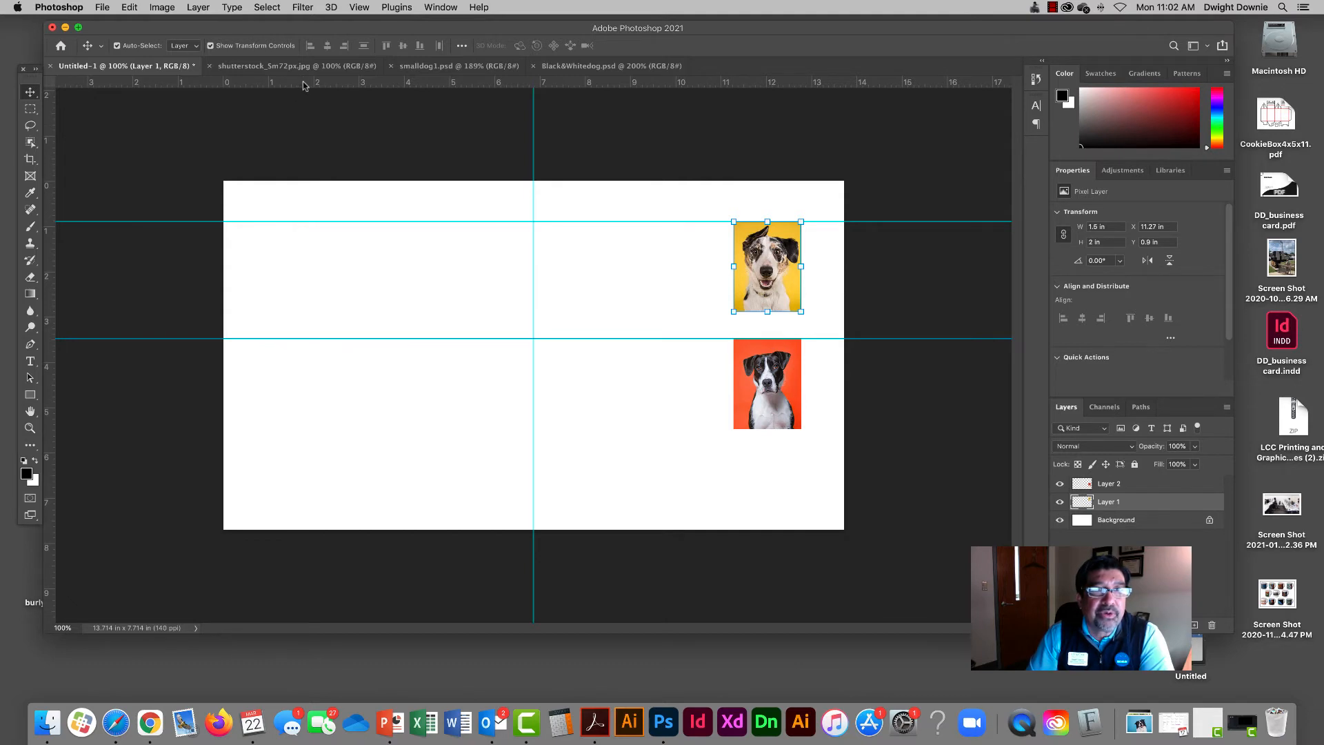
Step: Hide the rulers and show them again
click(359, 7)
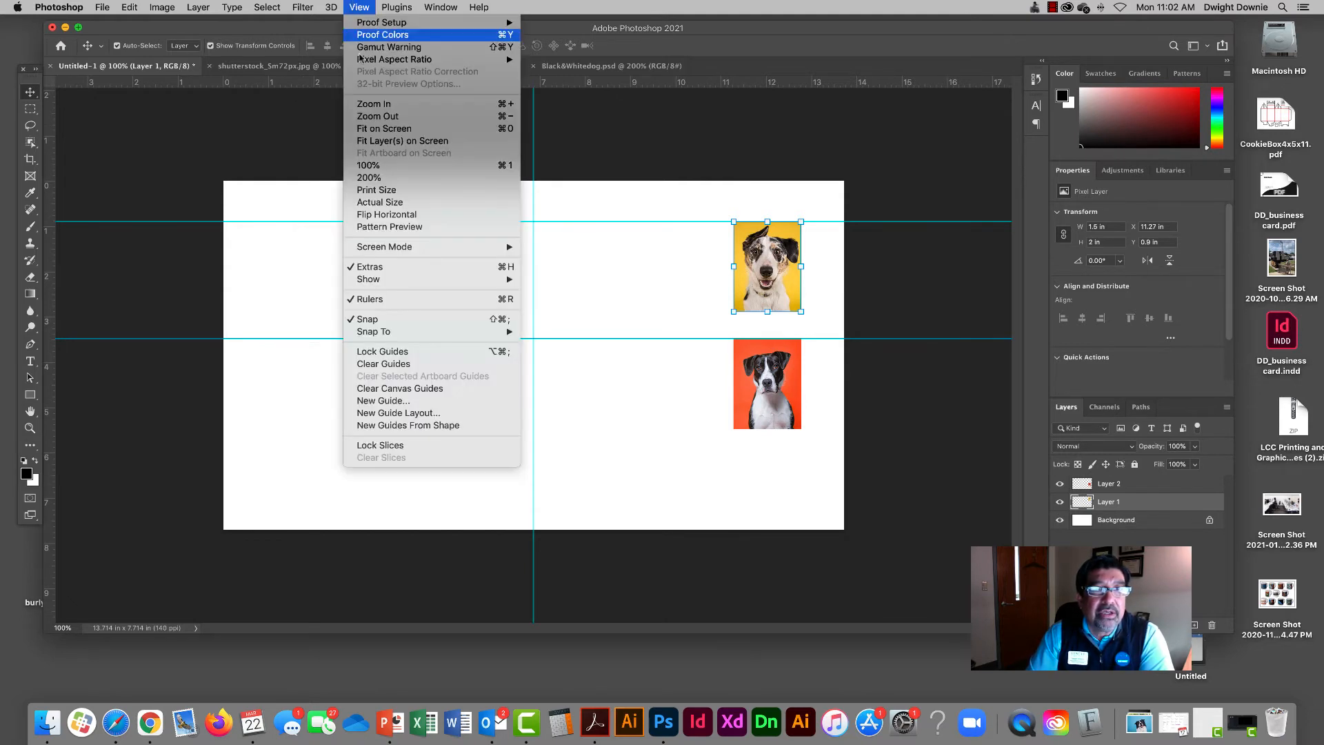
click(388, 300)
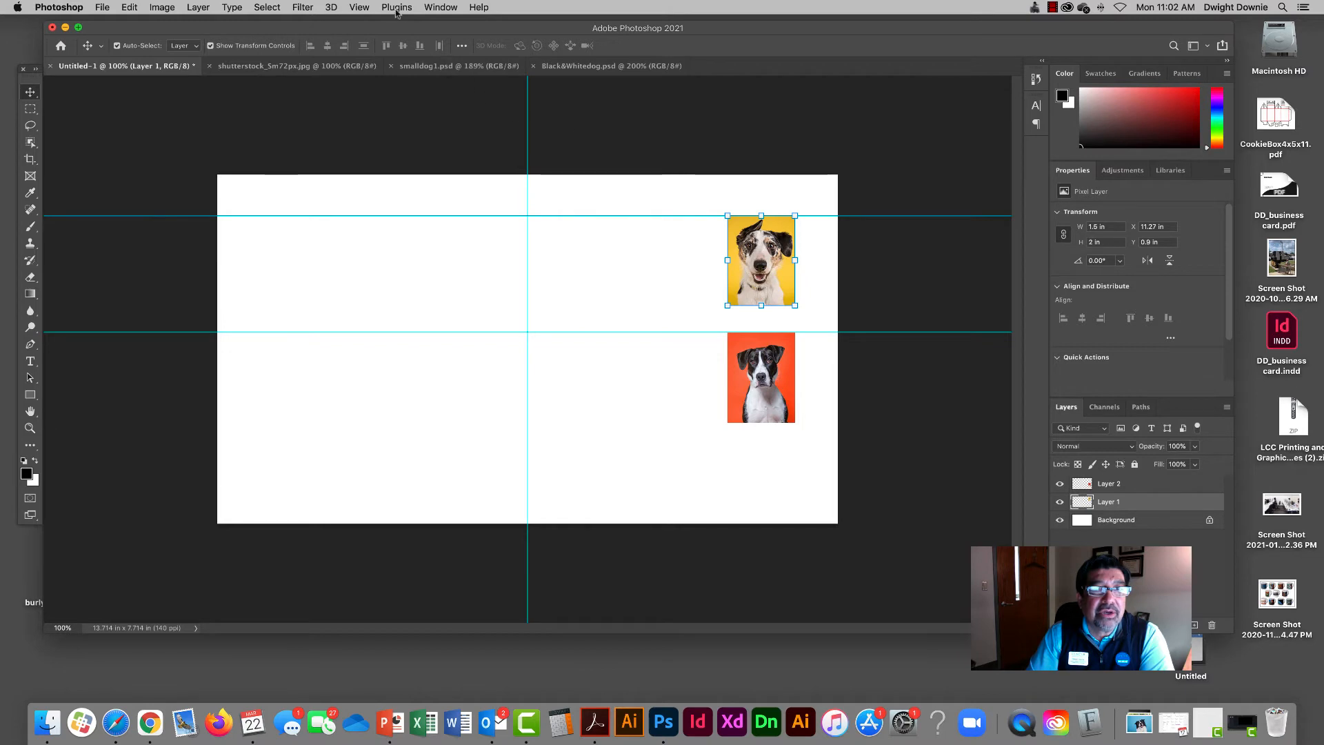
click(359, 7)
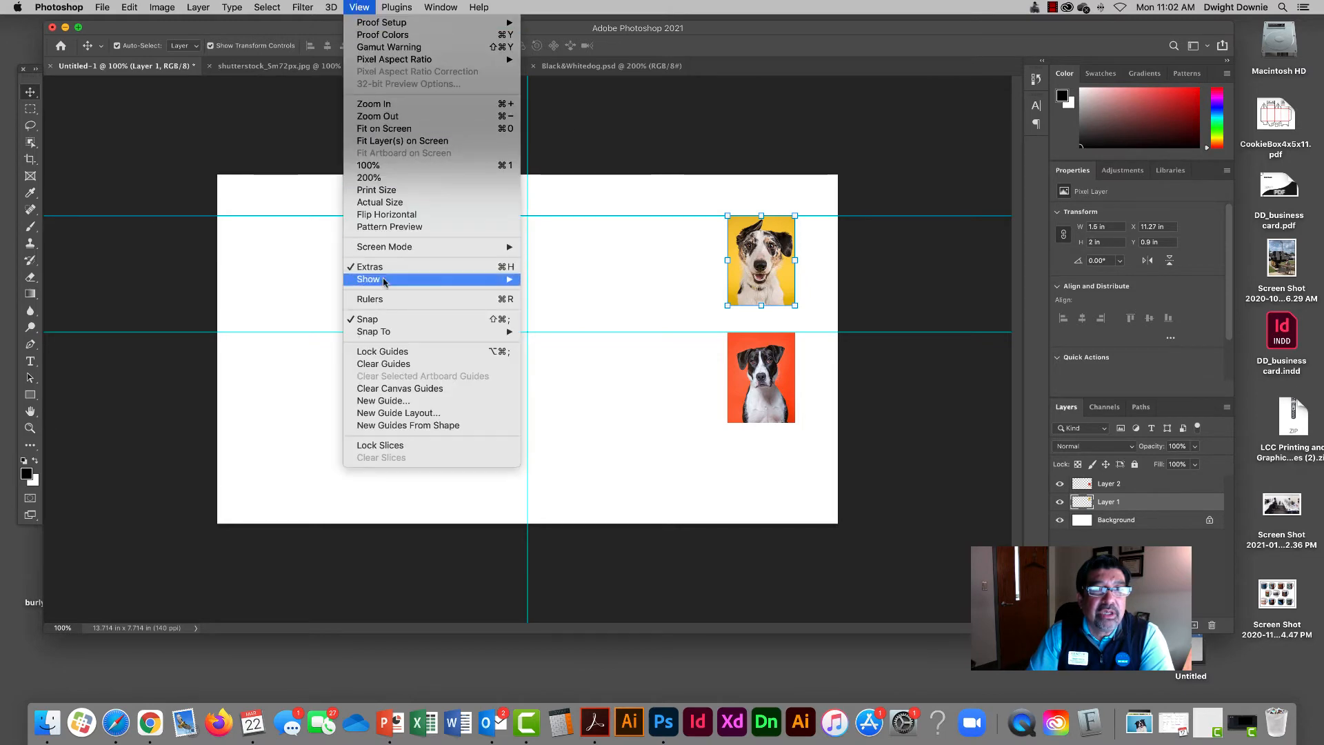
click(495, 301)
Step: Add horizontal guides along both photos' bottom edges and vertical guides at their right edge and about 0.9 in inside the page's left edge
drag(467, 85, 535, 429)
drag(484, 85, 520, 312)
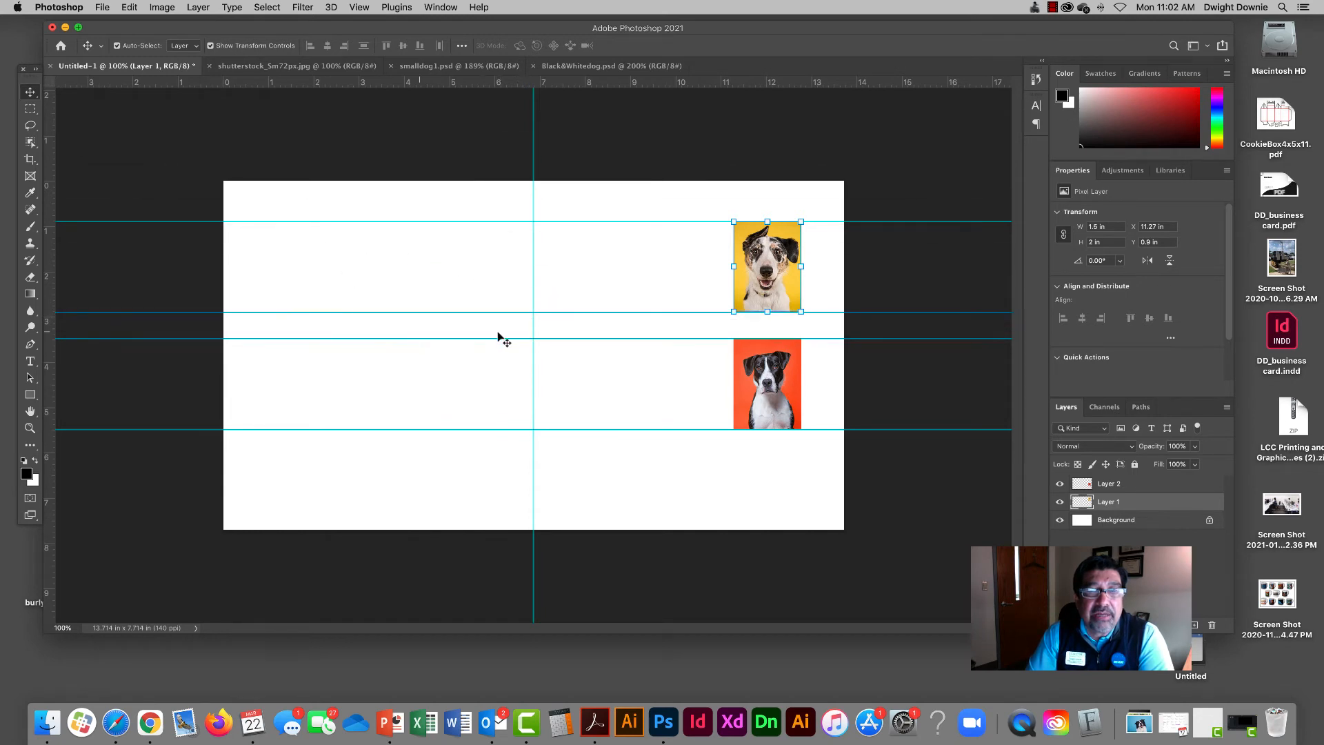
drag(46, 243, 800, 268)
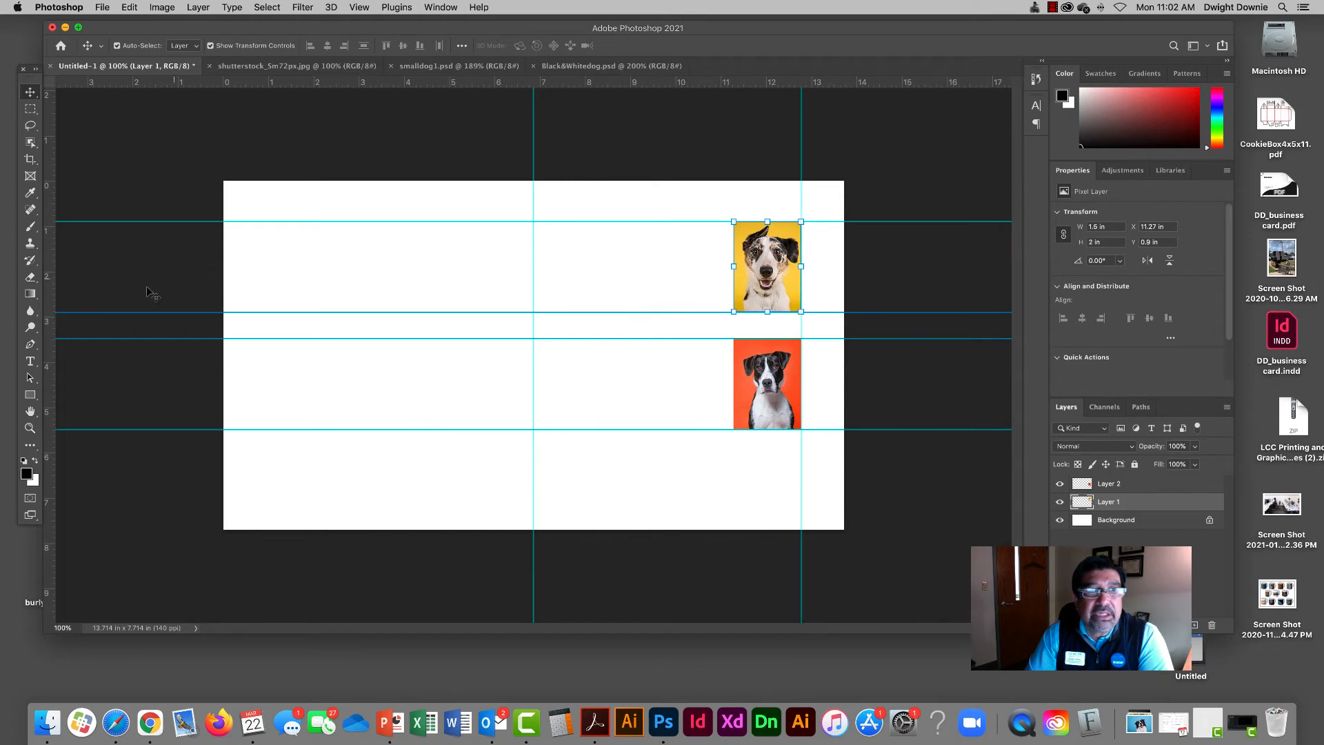
drag(47, 309, 265, 306)
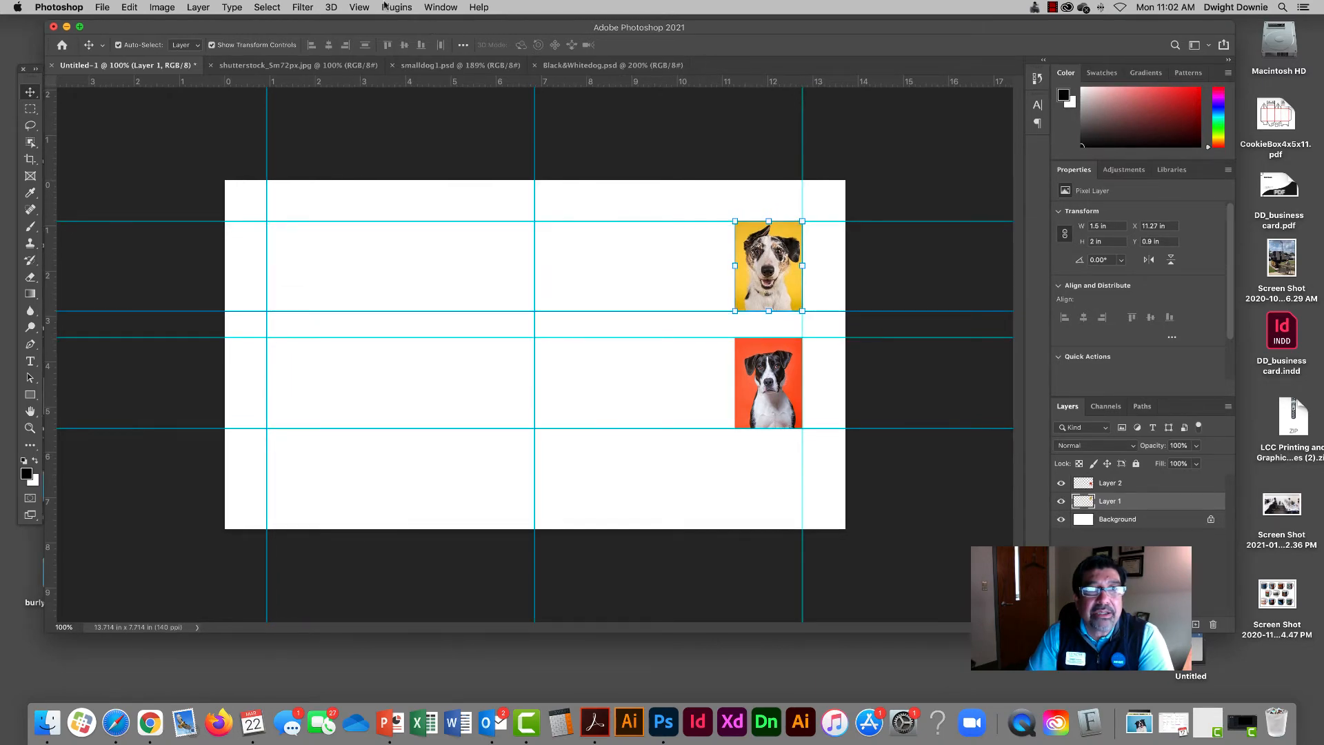
Step: Open shutterstock_609815726.jpg from the Dog Family Pics folder
click(100, 7)
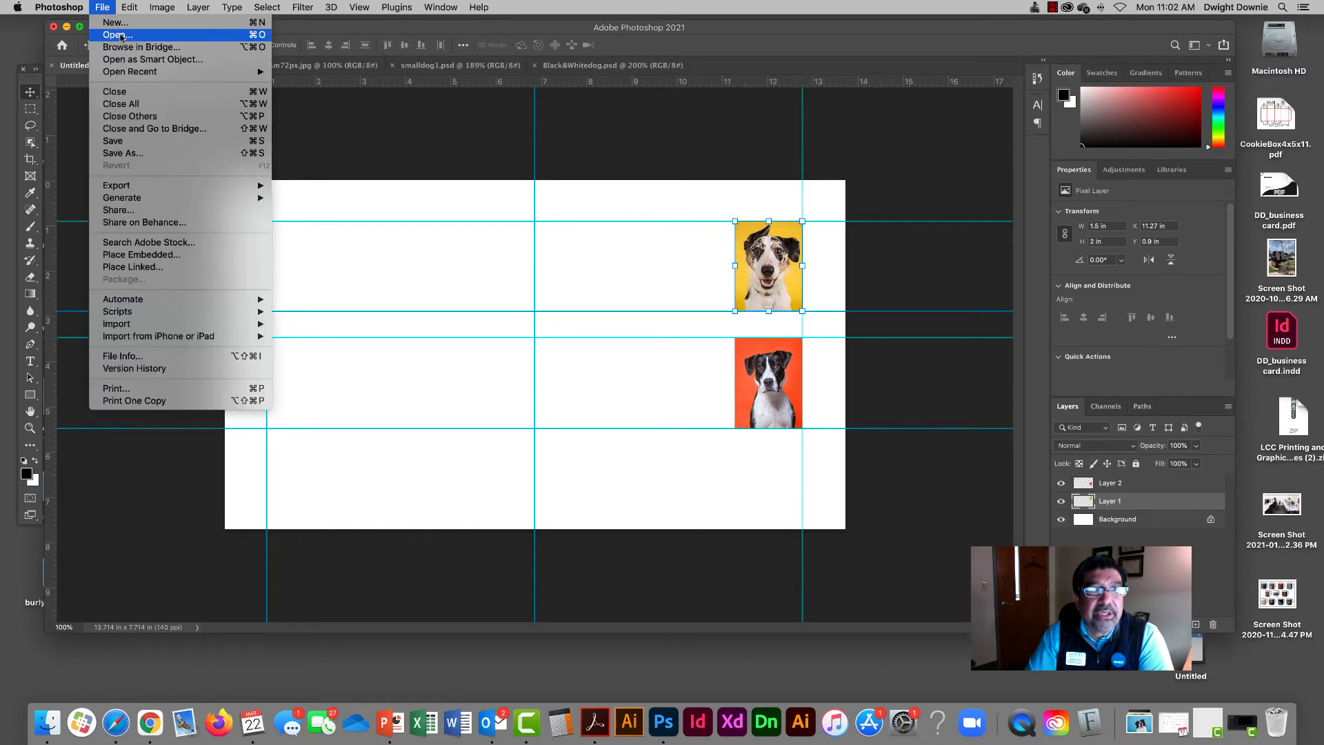
click(118, 35)
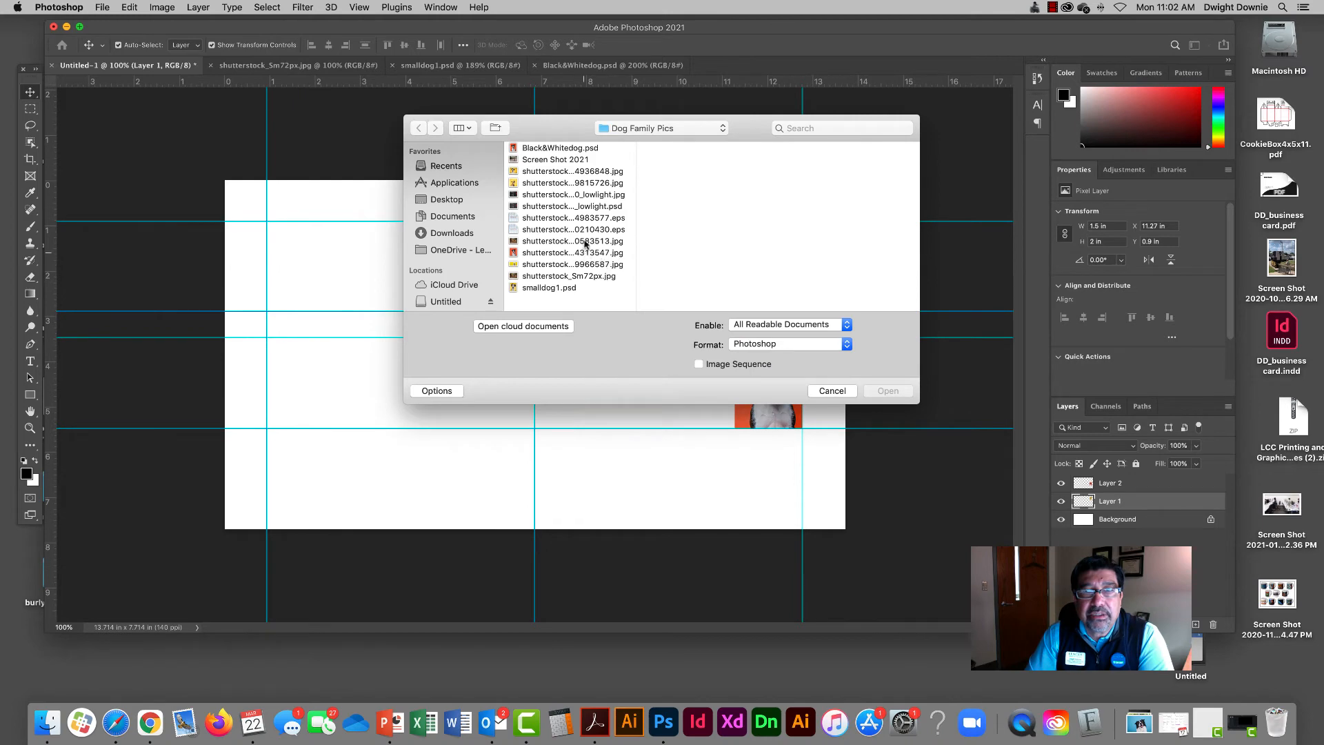
click(584, 242)
click(580, 183)
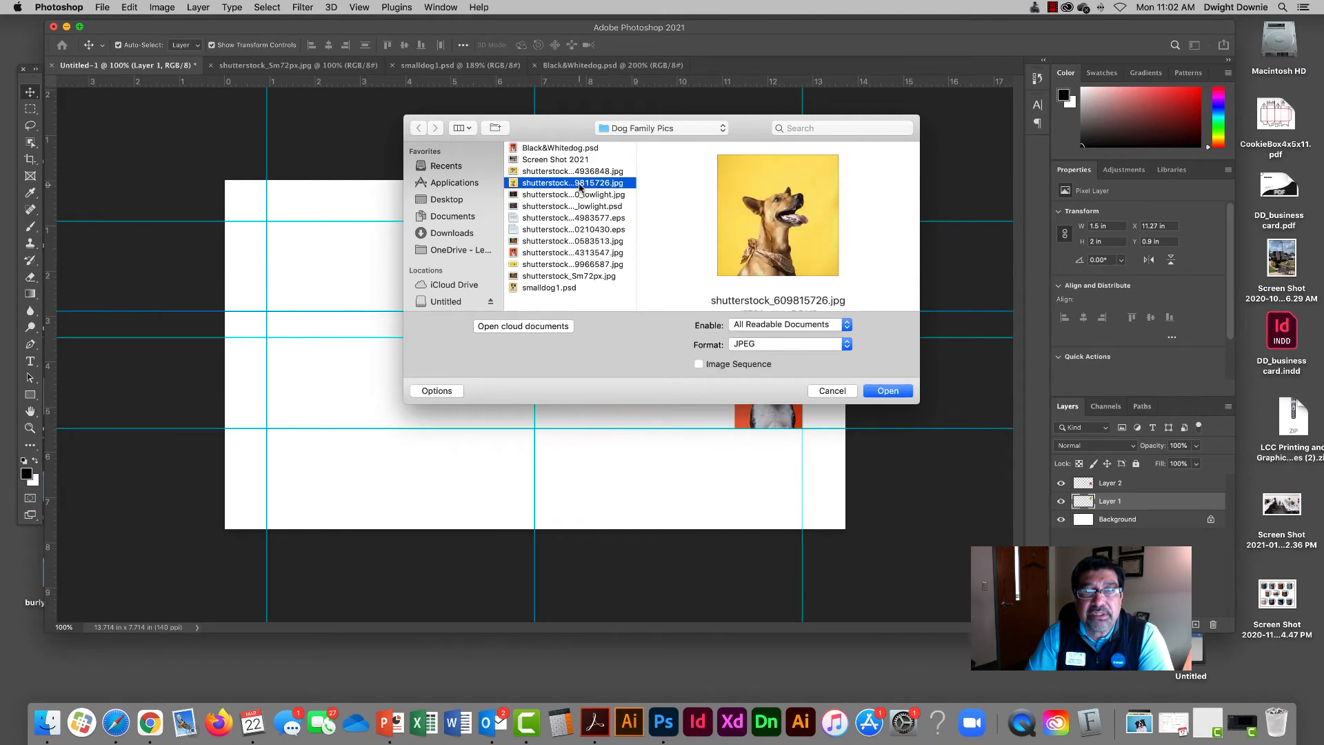
click(887, 391)
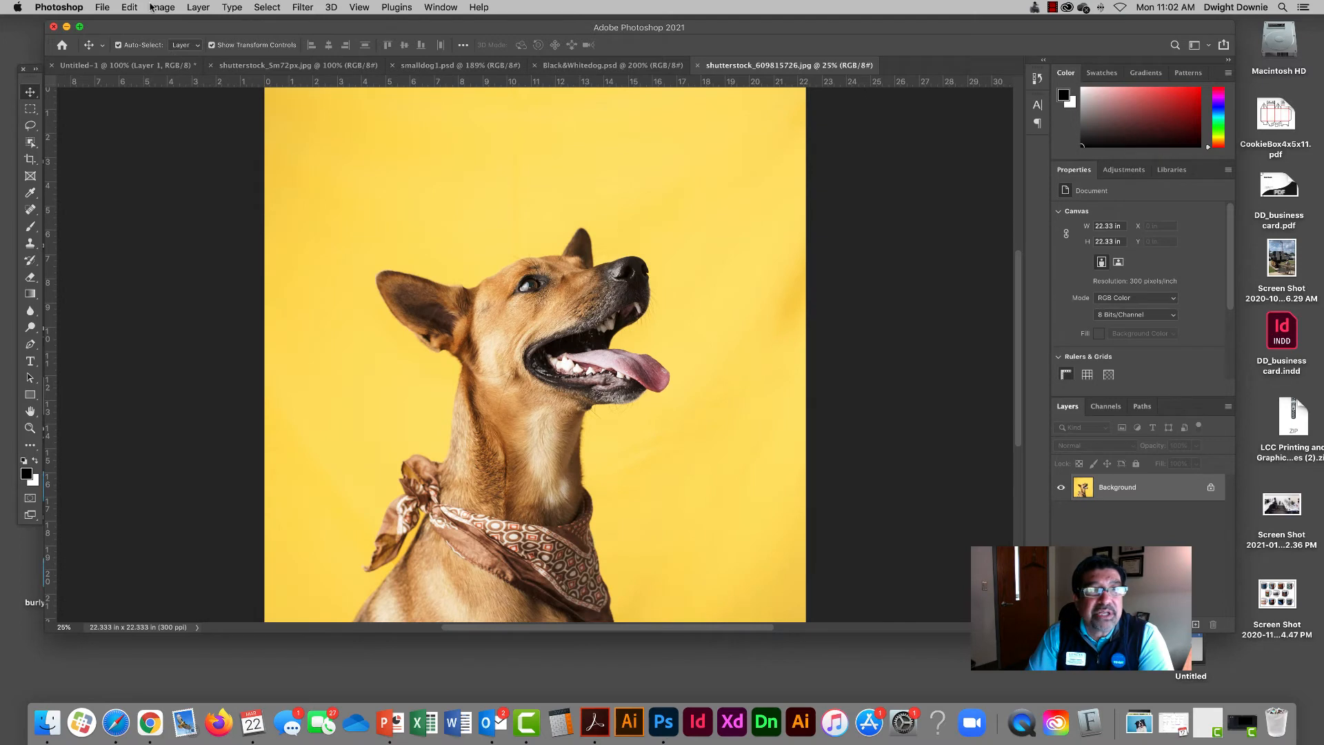
click(151, 7)
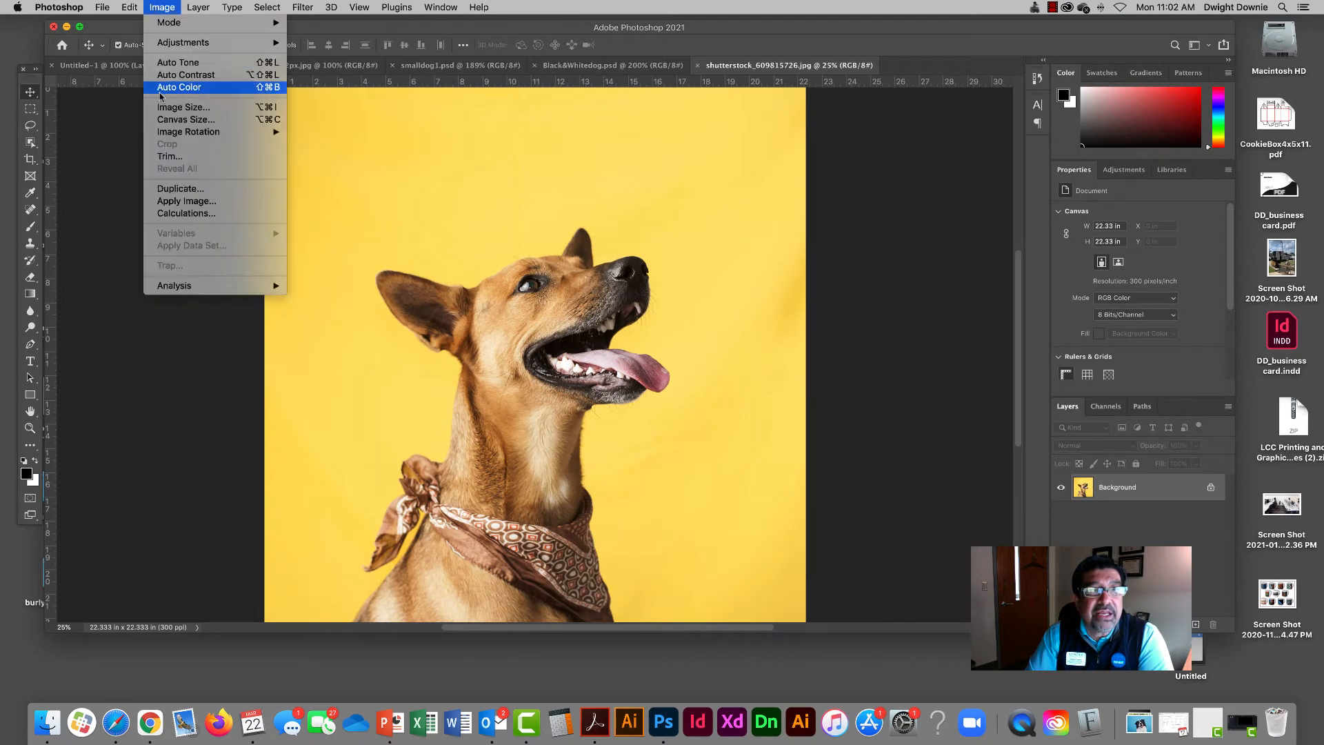
click(179, 109)
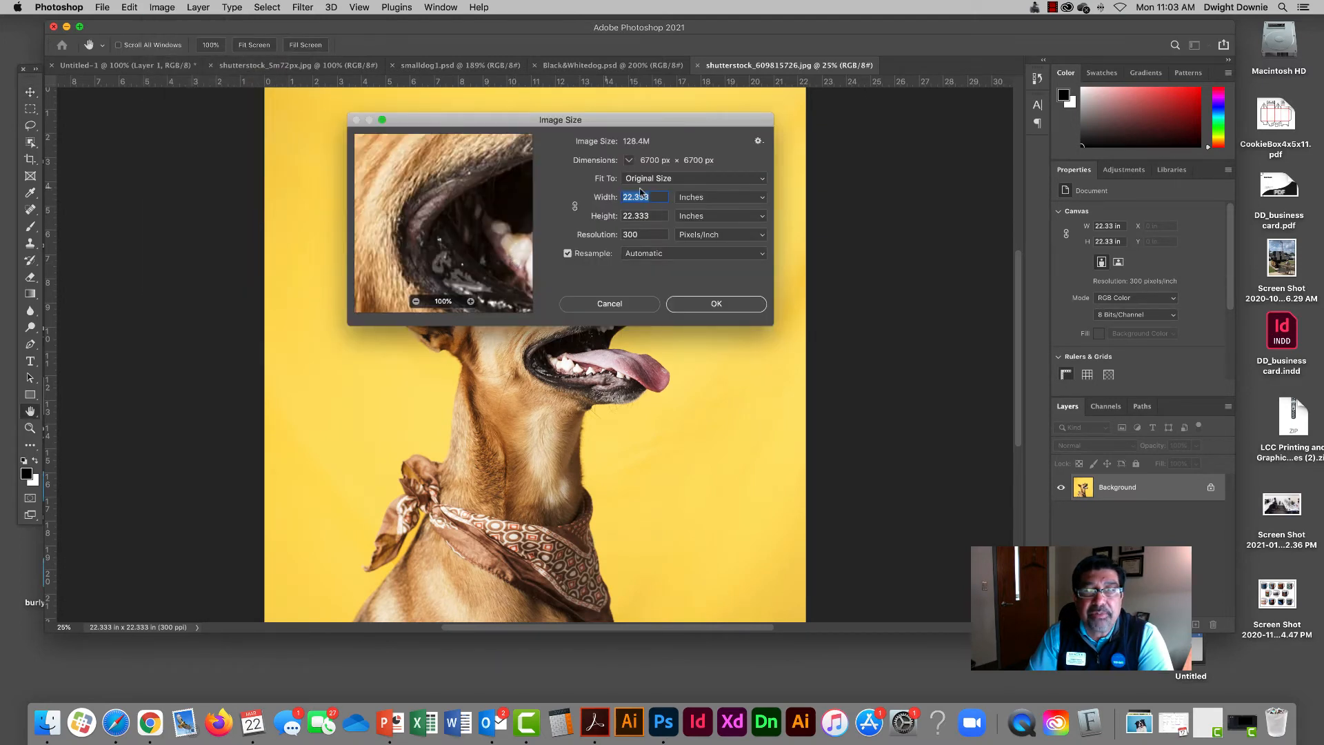
click(620, 305)
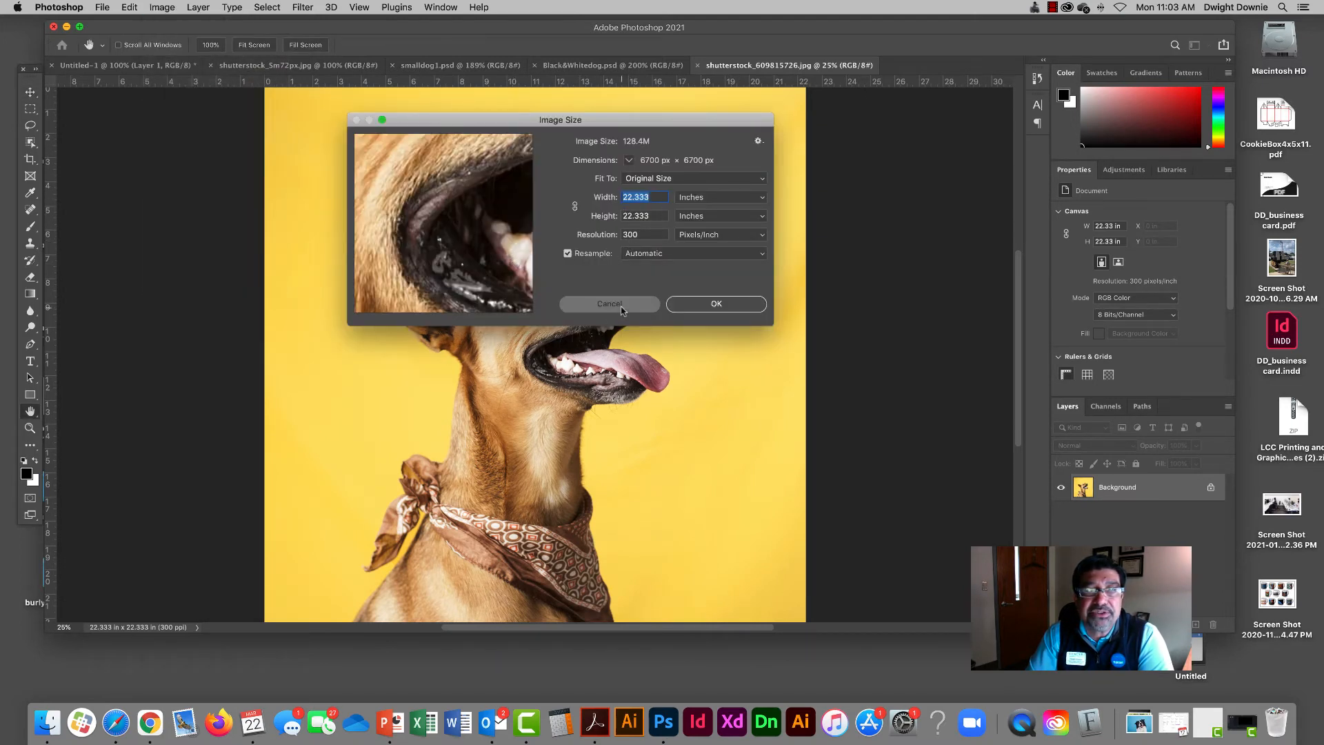
Step: Crop the tan dog photo to 1.5 x 2 in at 140 px/in, tightening the crop frame around the dog and repositioning the image inside it
click(31, 161)
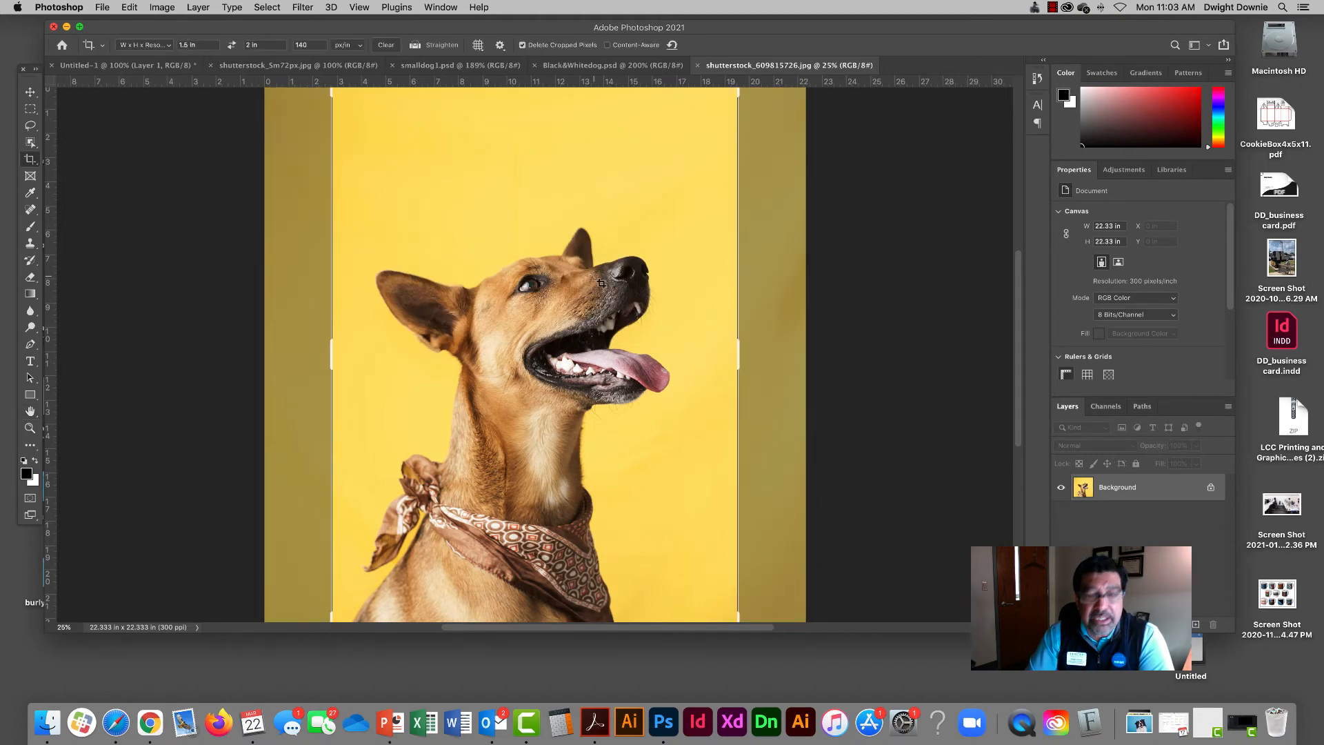
key(super+minus)
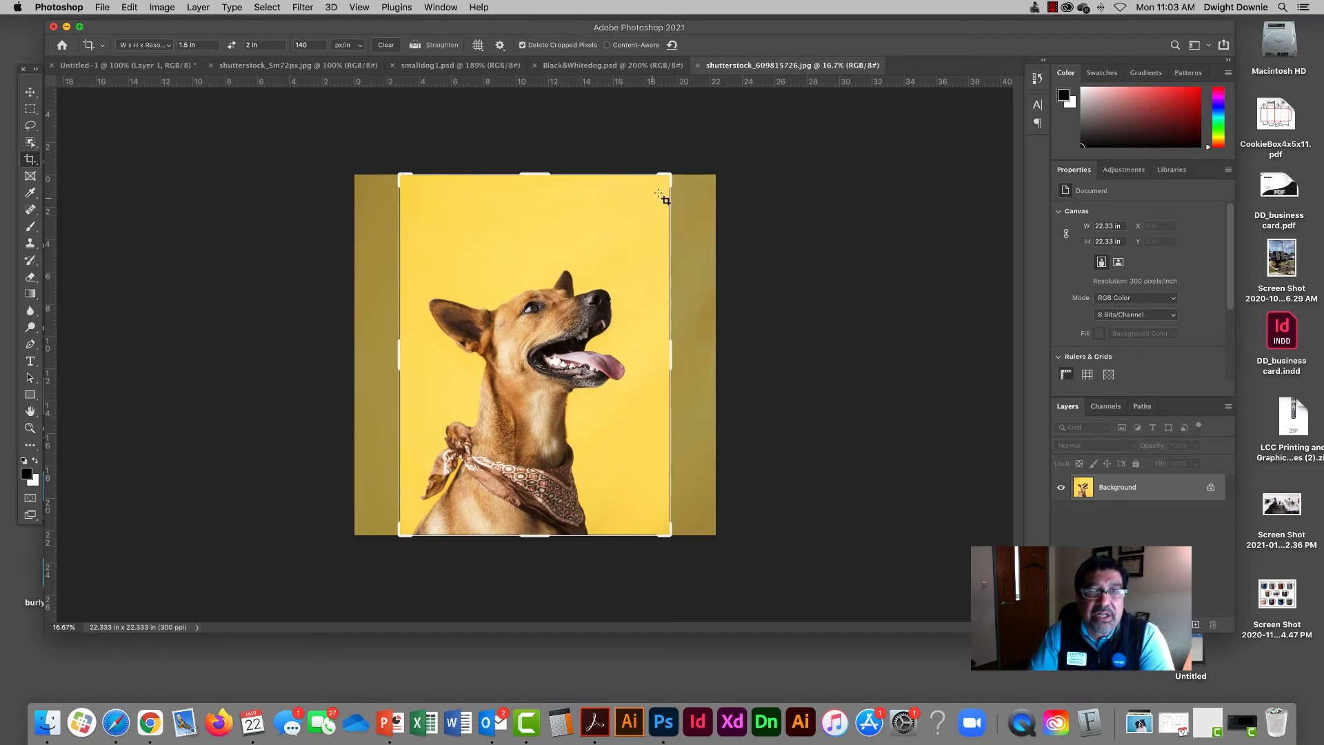
drag(667, 177, 655, 219)
drag(567, 314, 545, 313)
mouse_move(545, 210)
mouse_down()
mouse_move(545, 172)
mouse_move(545, 205)
mouse_up()
key(Return)
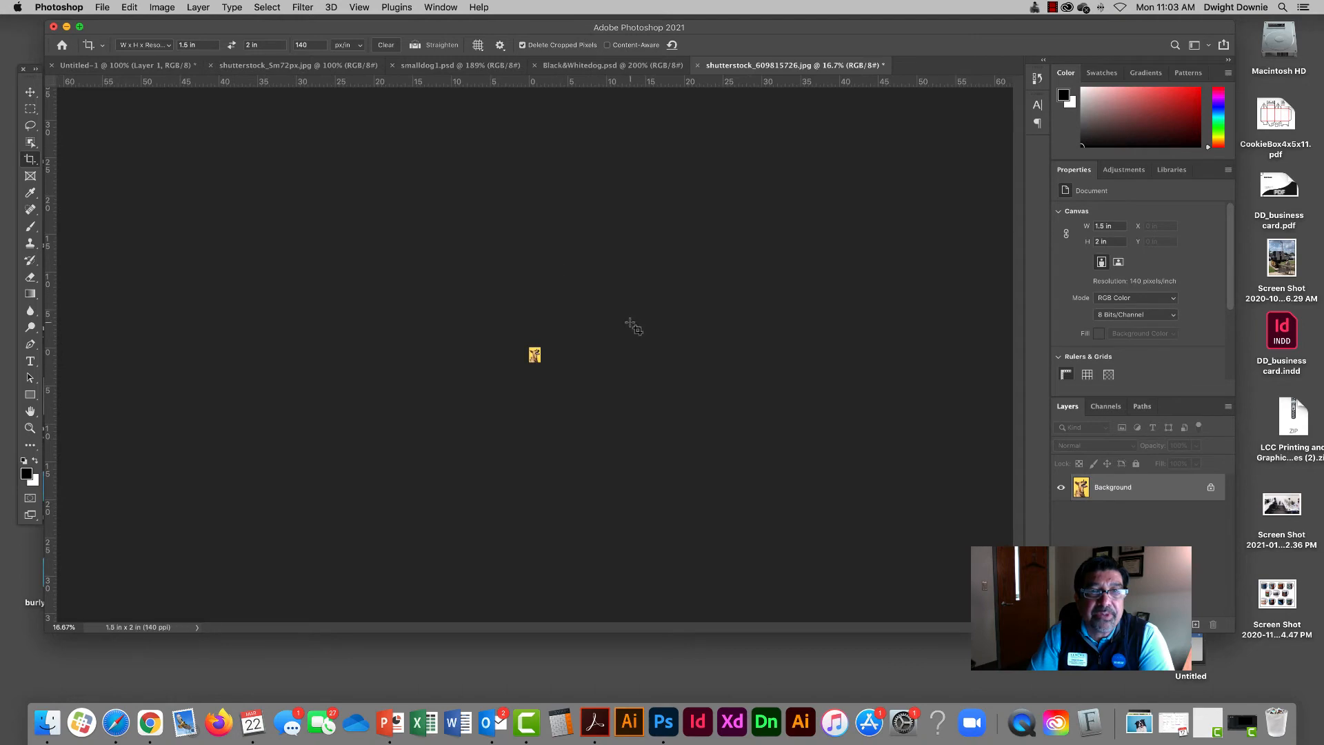
key(super+1)
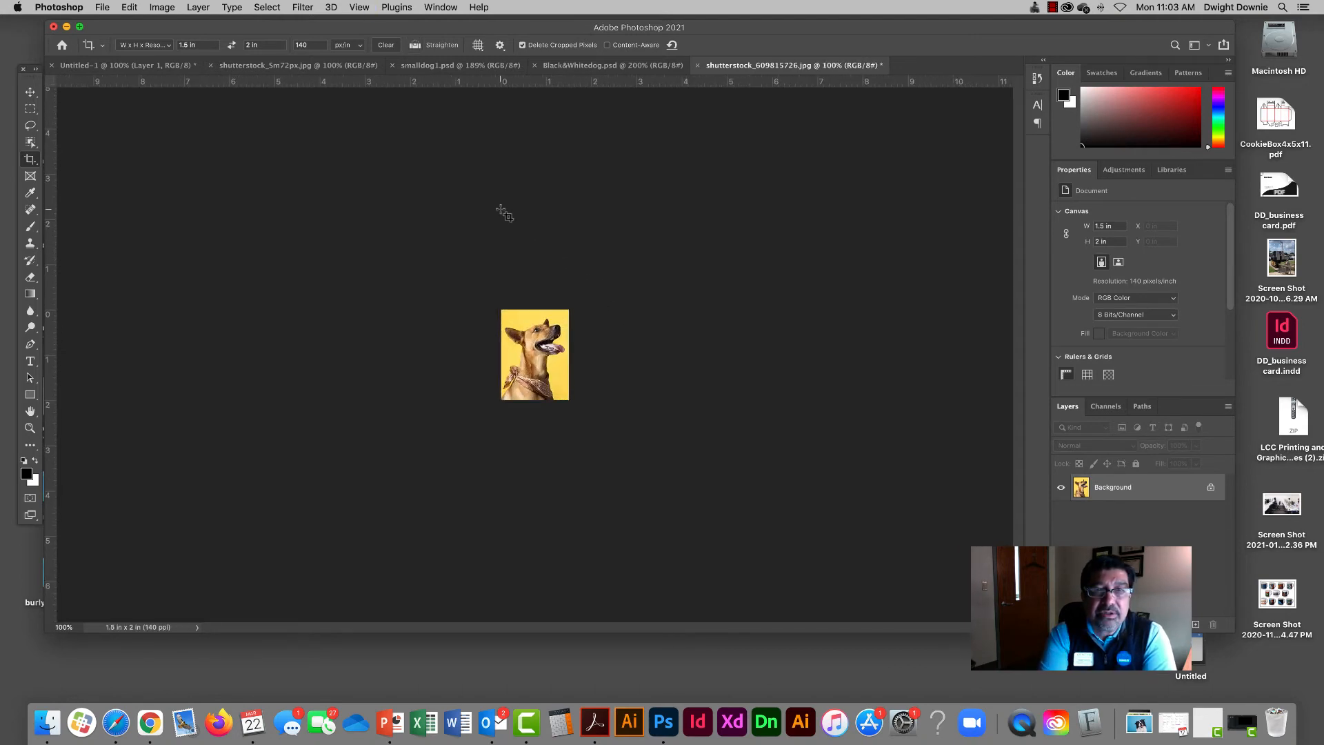
click(31, 93)
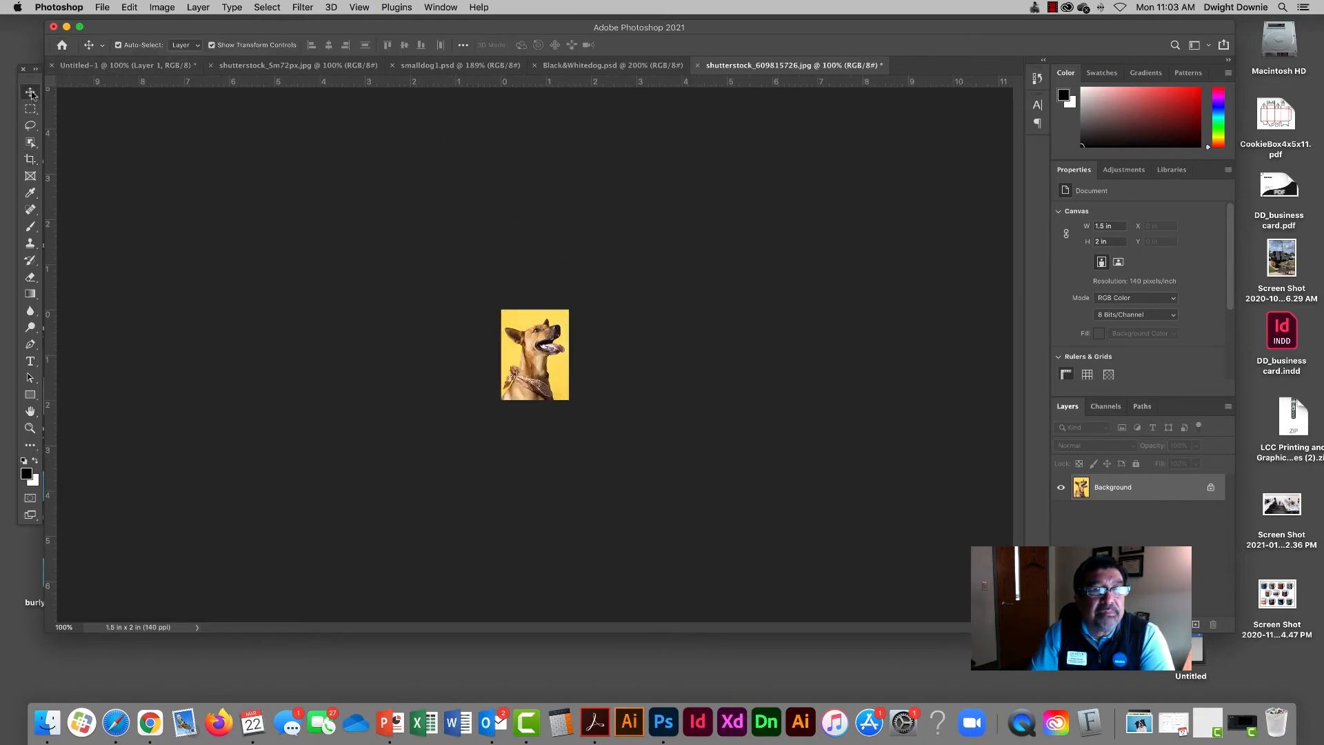
Step: Save the cropped photo in the Dog Family Pics folder as YellowDog.psd in Photoshop format
click(103, 7)
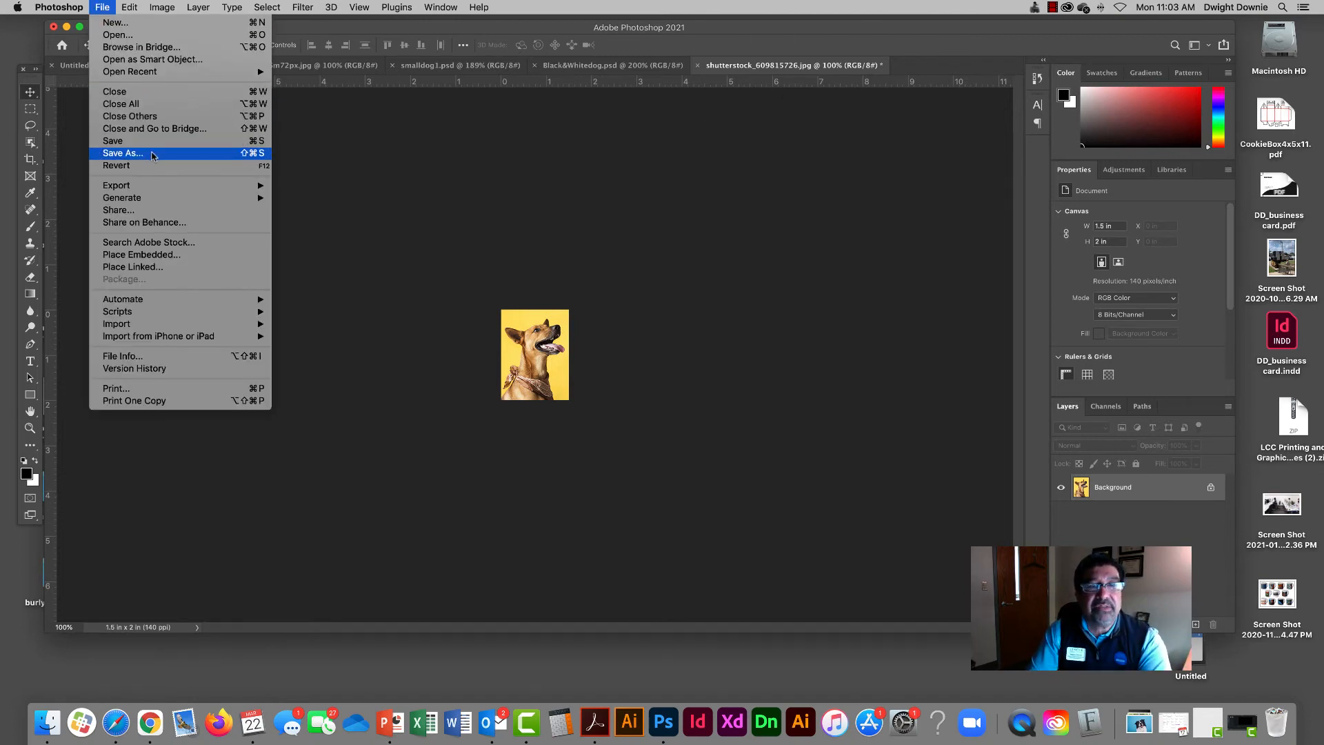
click(172, 151)
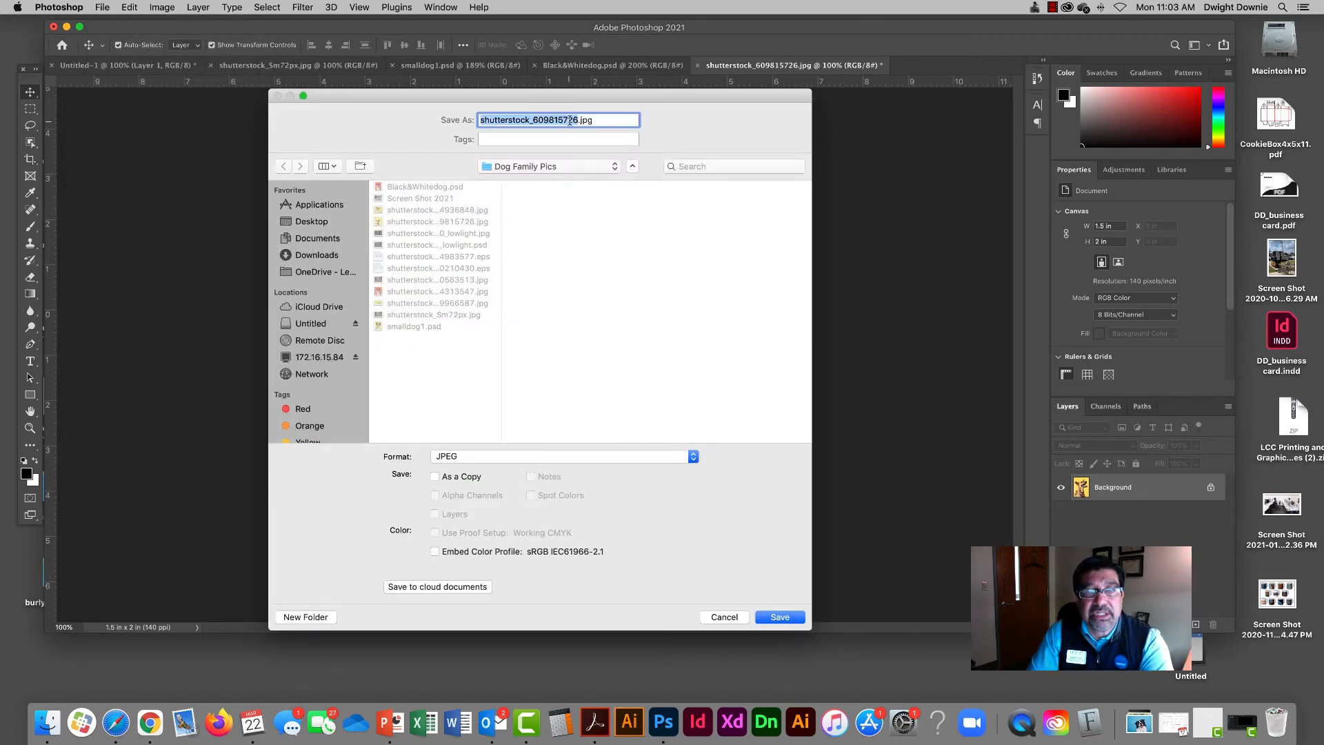
text(YellowDog)
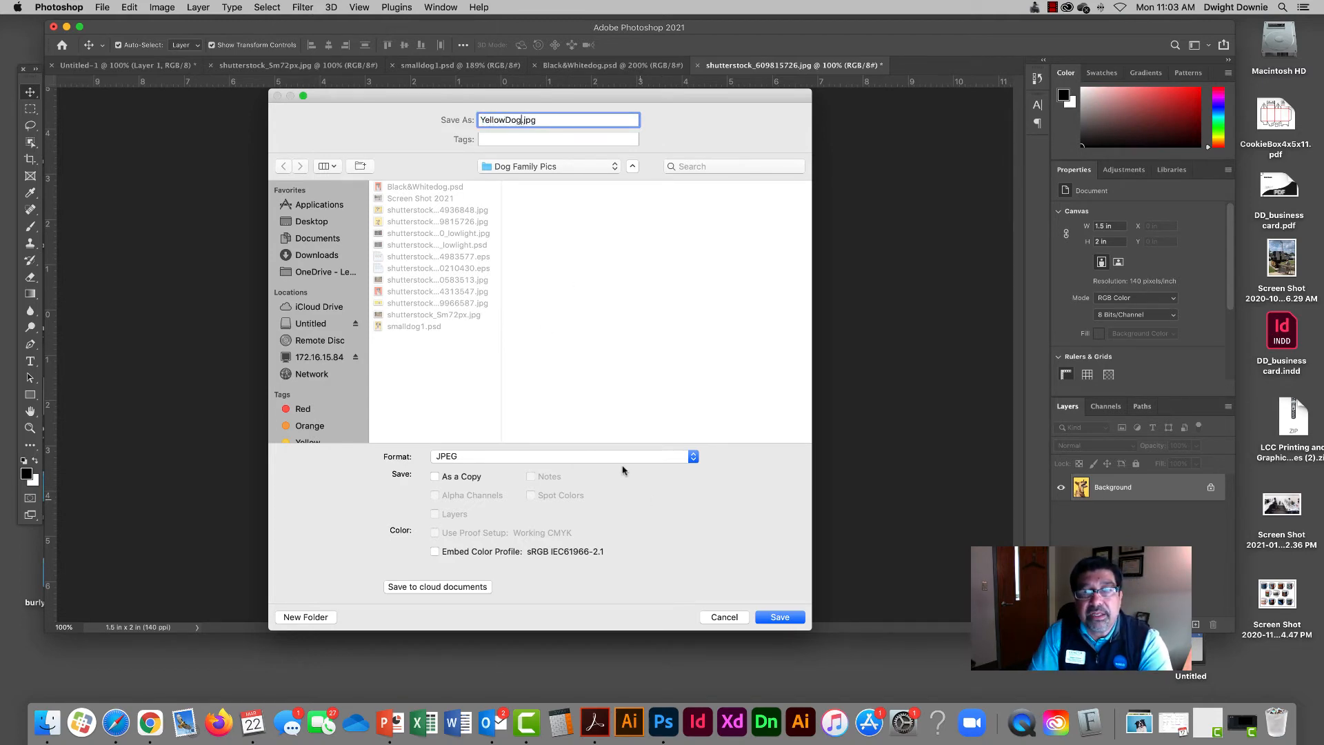
click(623, 458)
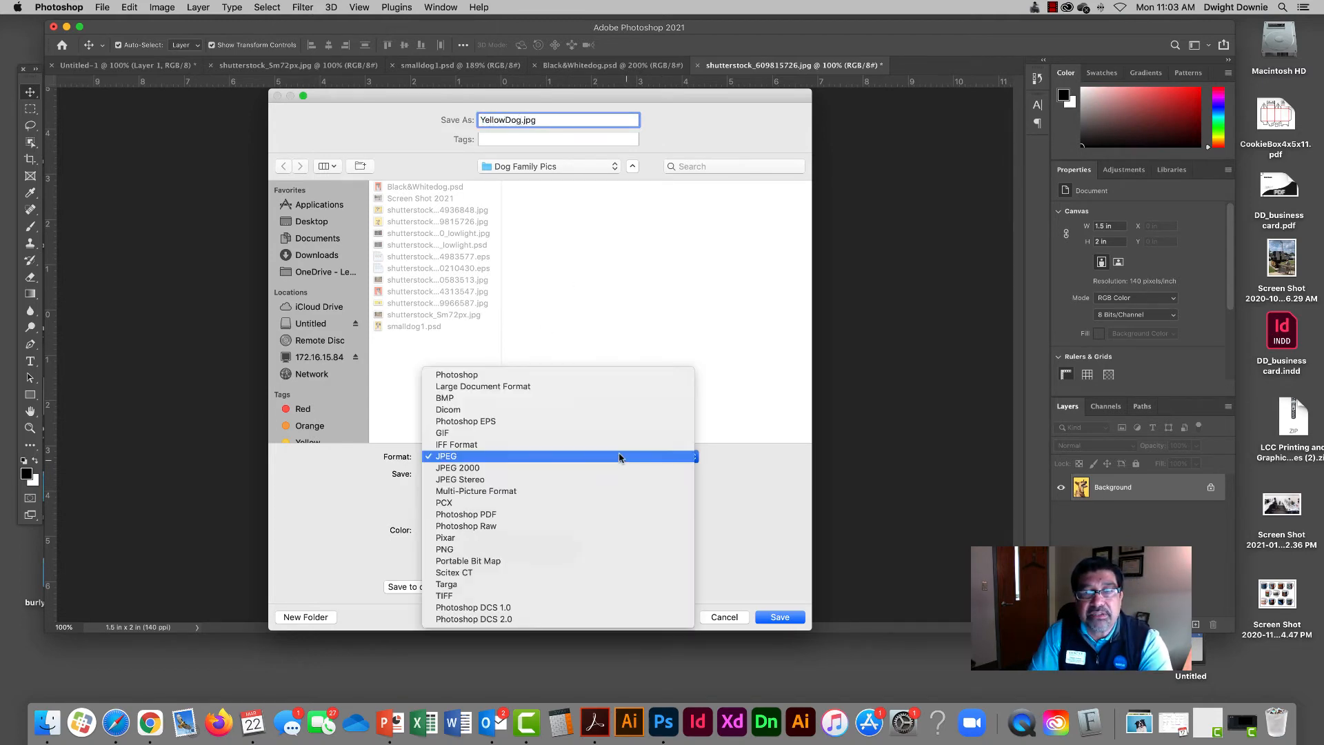
click(592, 379)
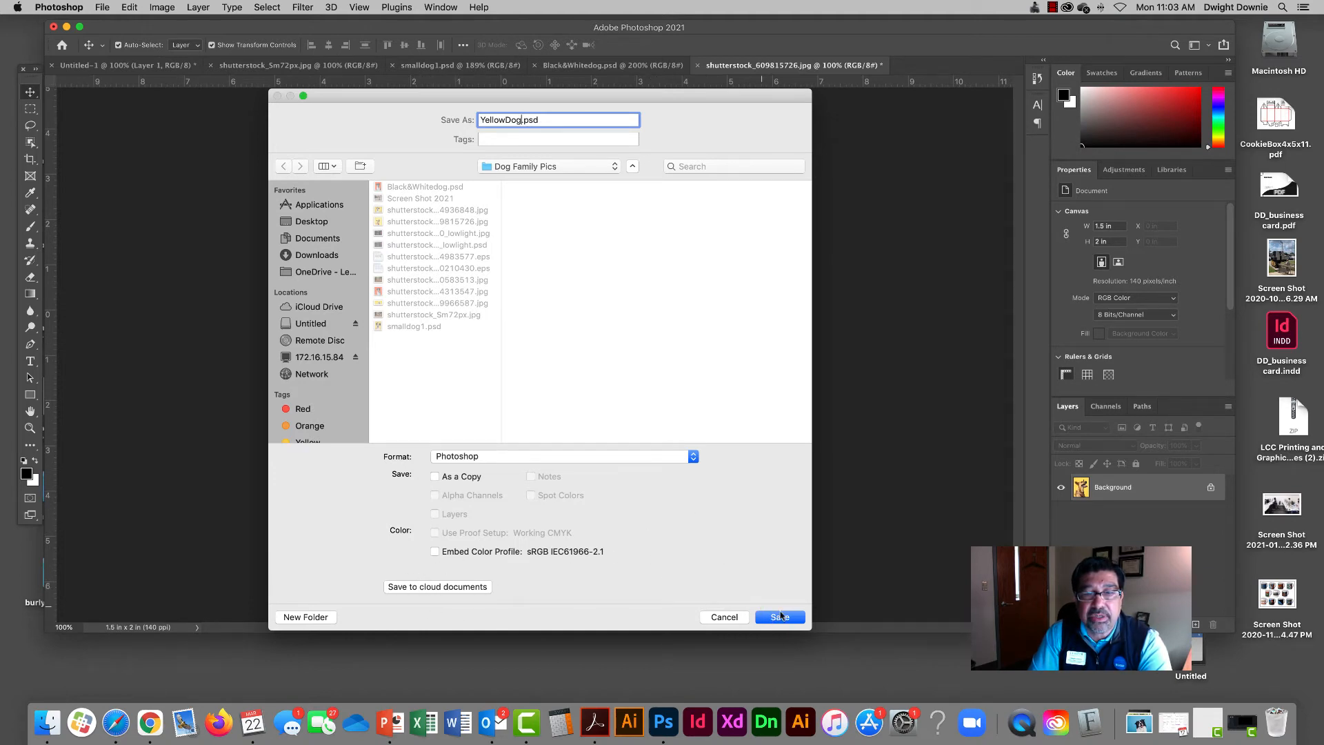
click(780, 617)
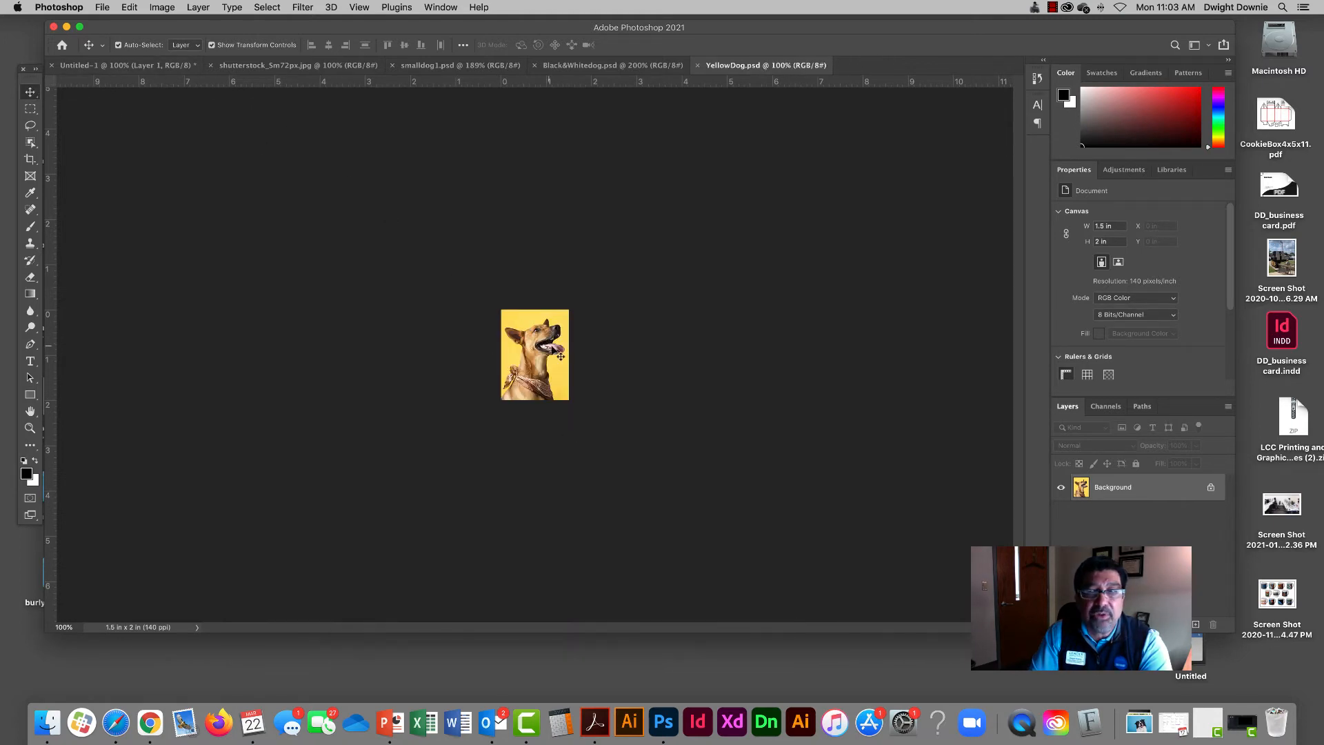
Step: Select the entire YellowDog.psd image and copy it
click(127, 7)
click(123, 6)
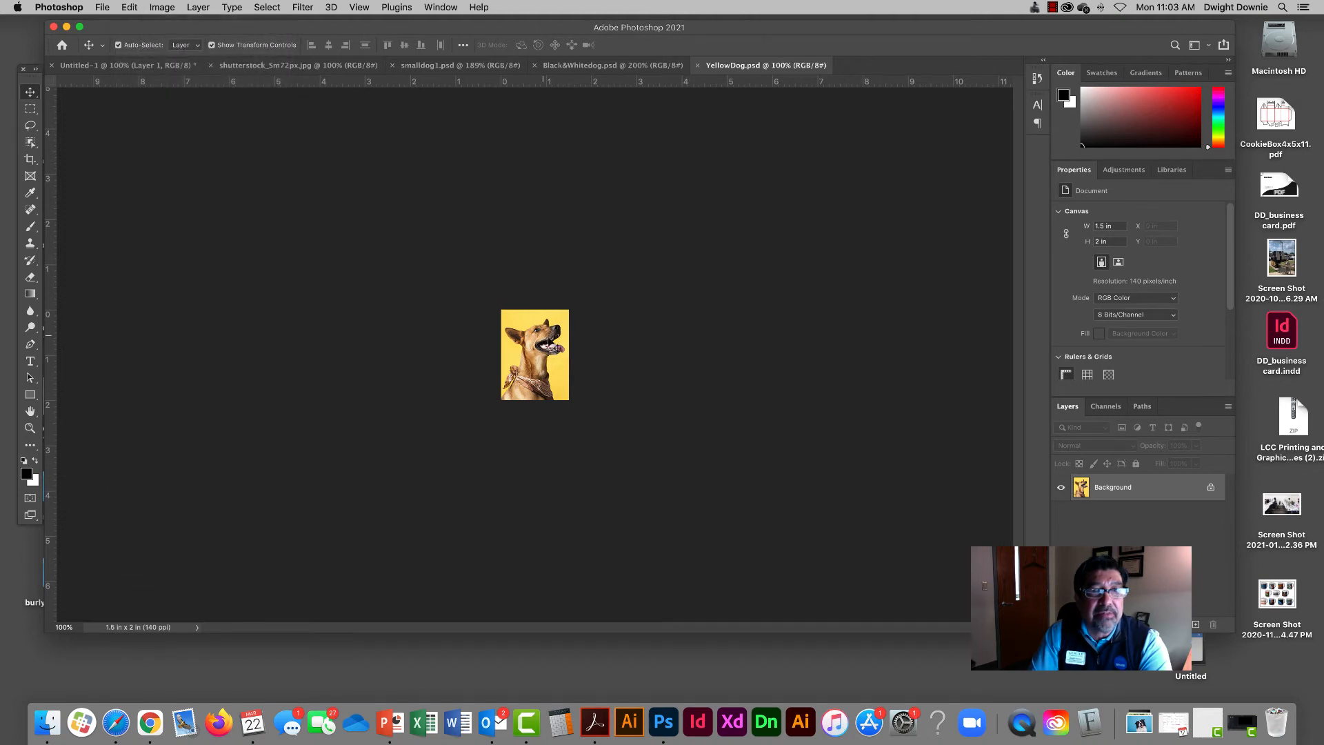
click(128, 6)
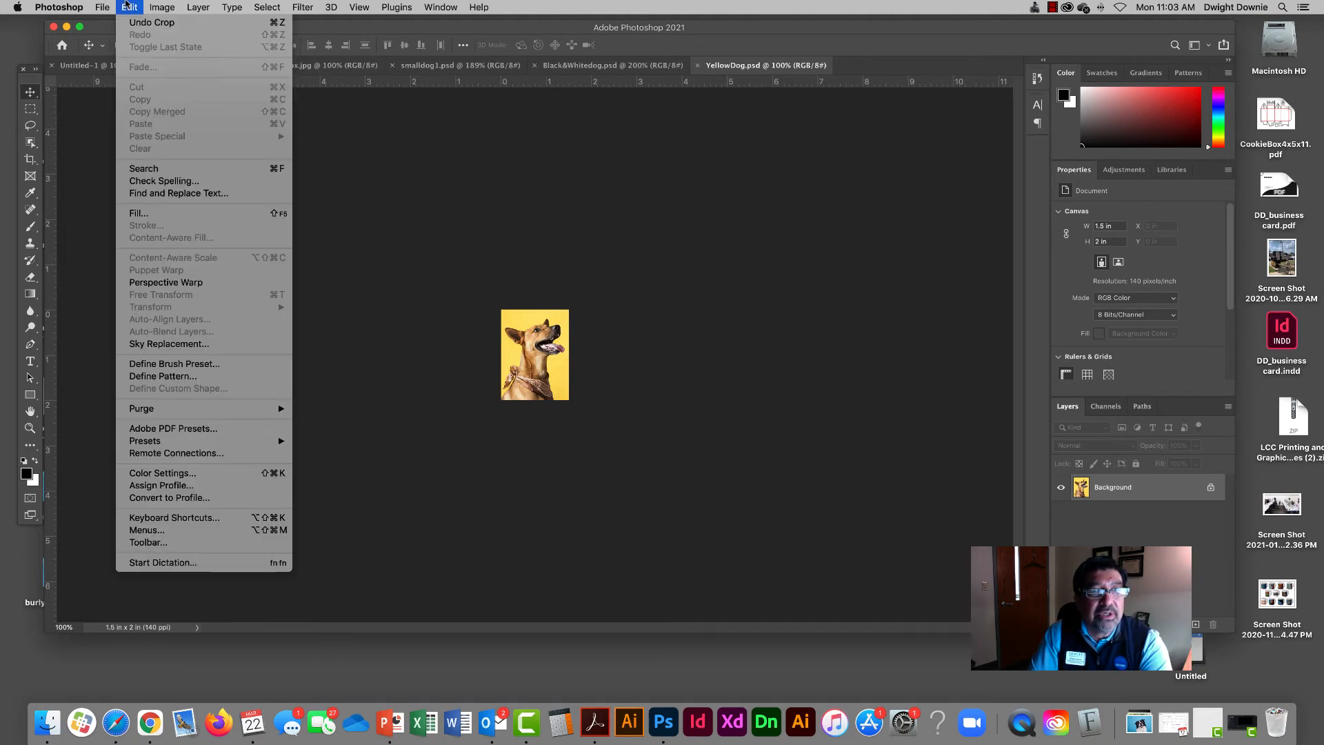
click(127, 5)
key(super+a)
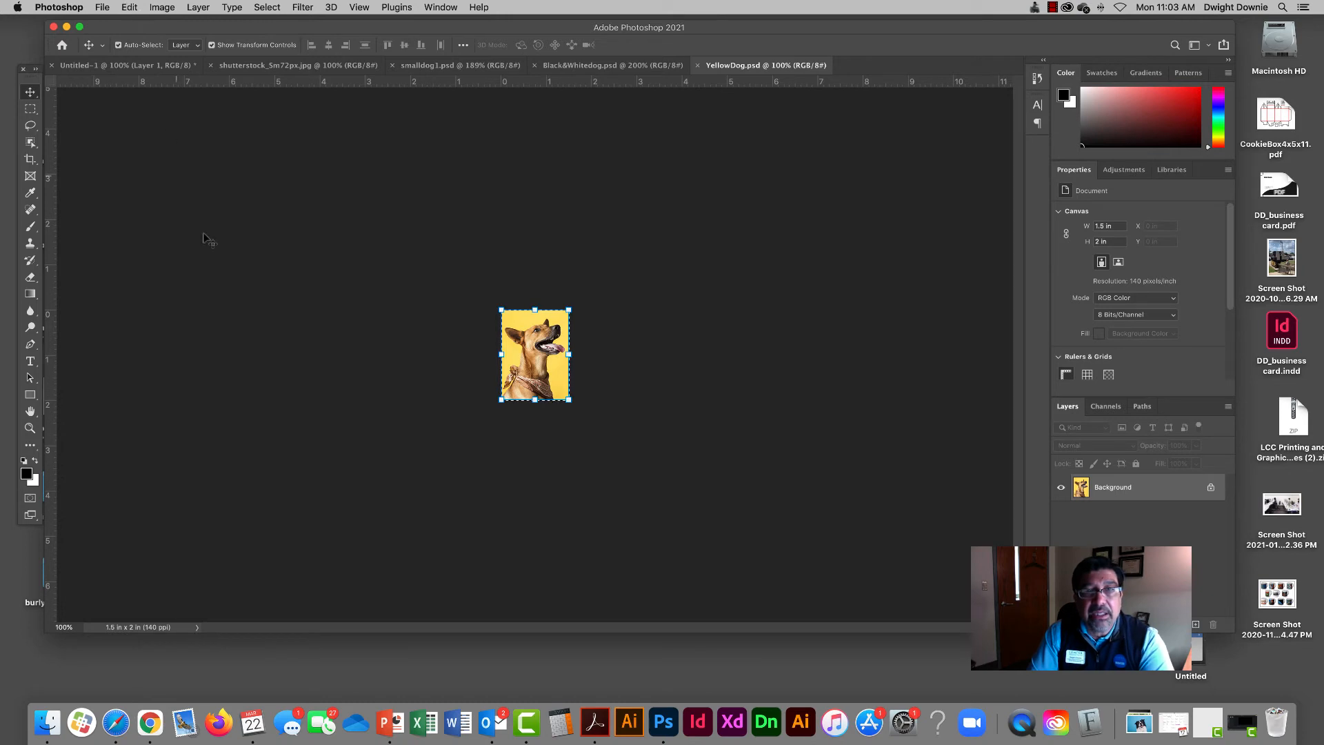
click(132, 6)
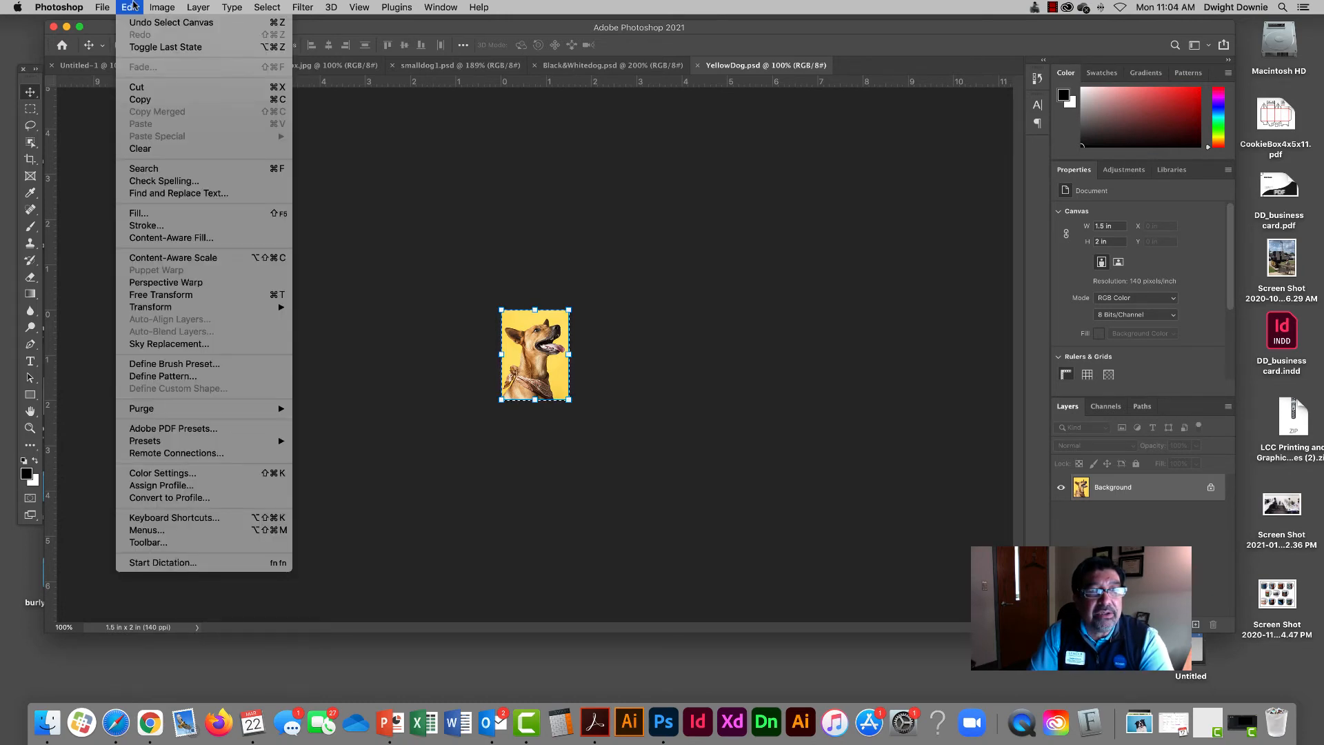
mouse_move(172, 4)
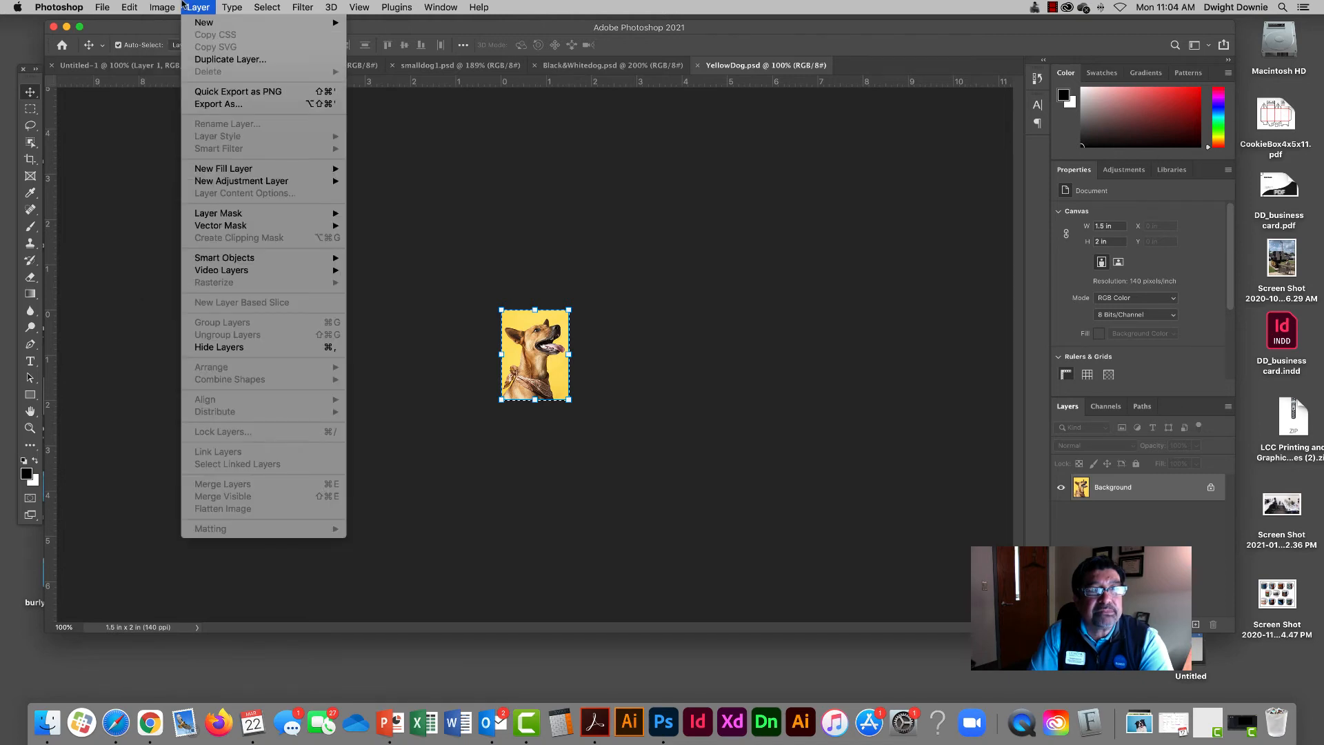
mouse_move(267, 6)
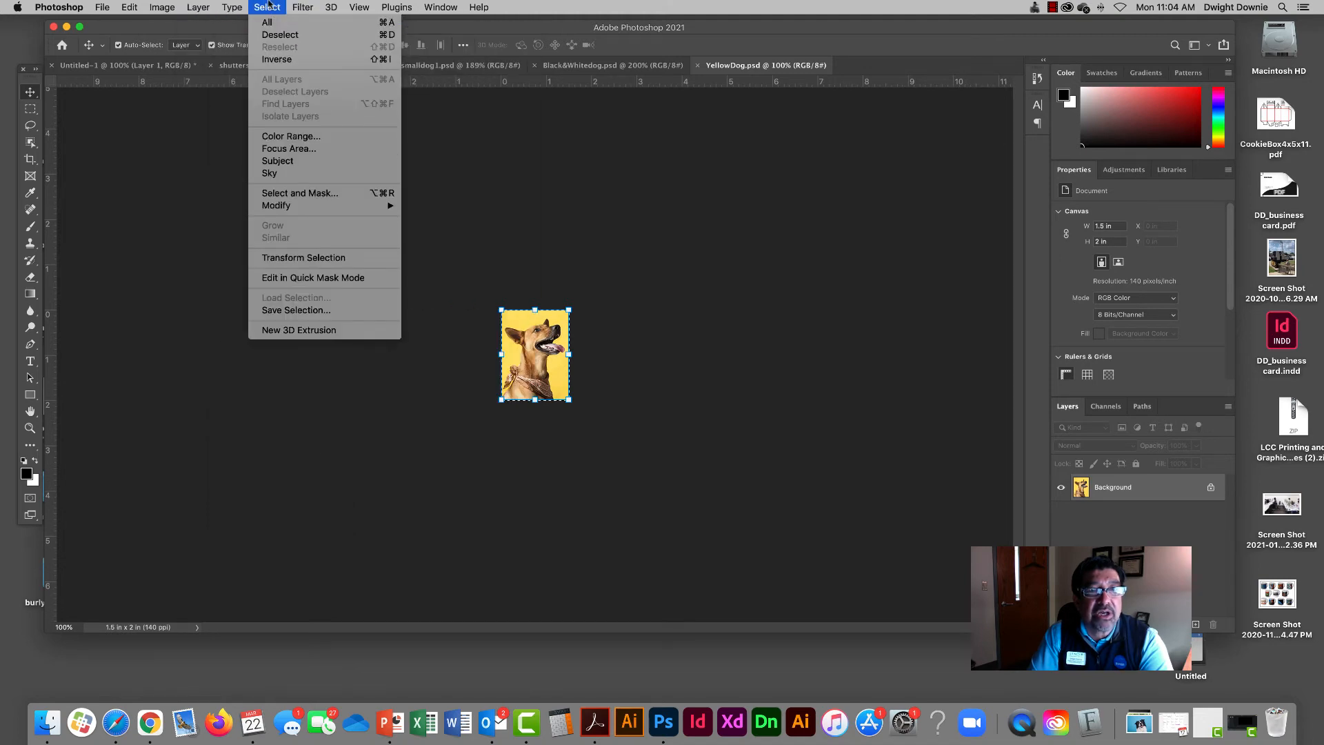
click(272, 24)
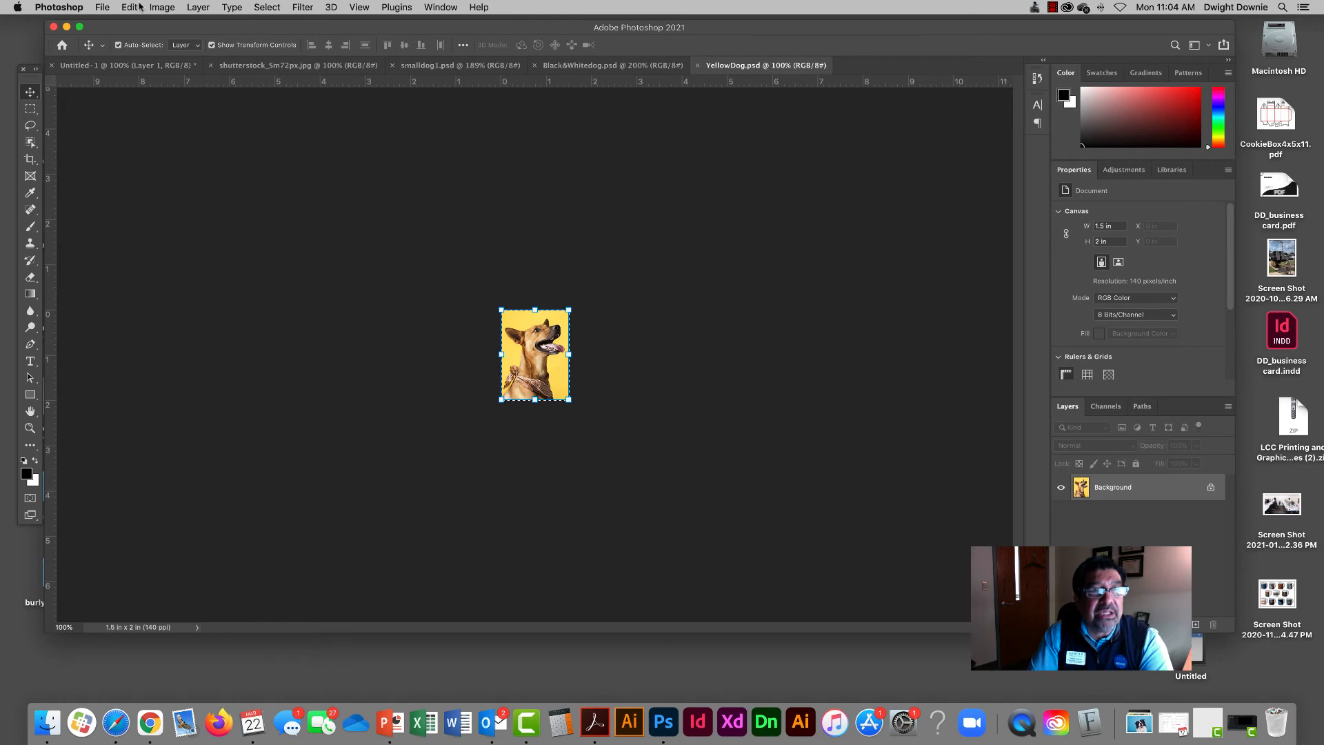
click(130, 7)
click(141, 101)
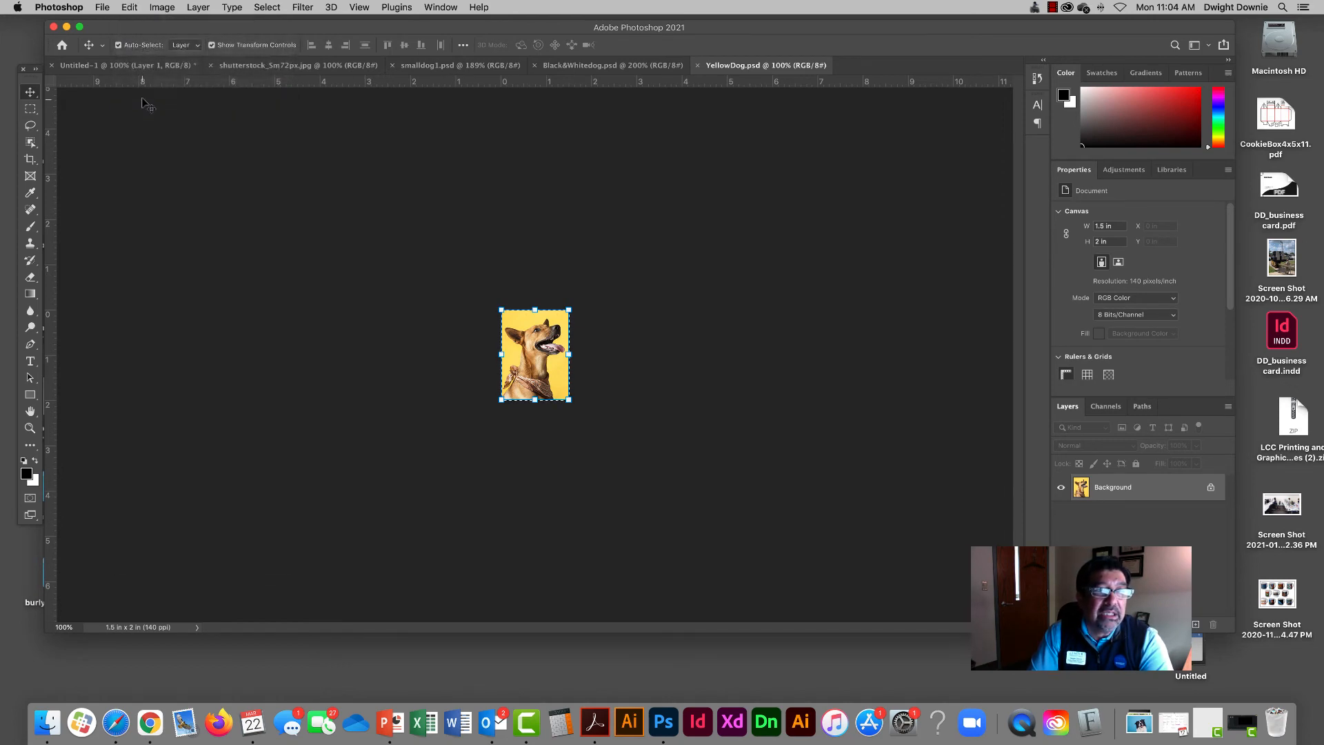
Step: Paste the tan dog into Untitled-1, shift the leftmost vertical guide to about 1.1 in, and align the photo to it and the upper guide
click(138, 66)
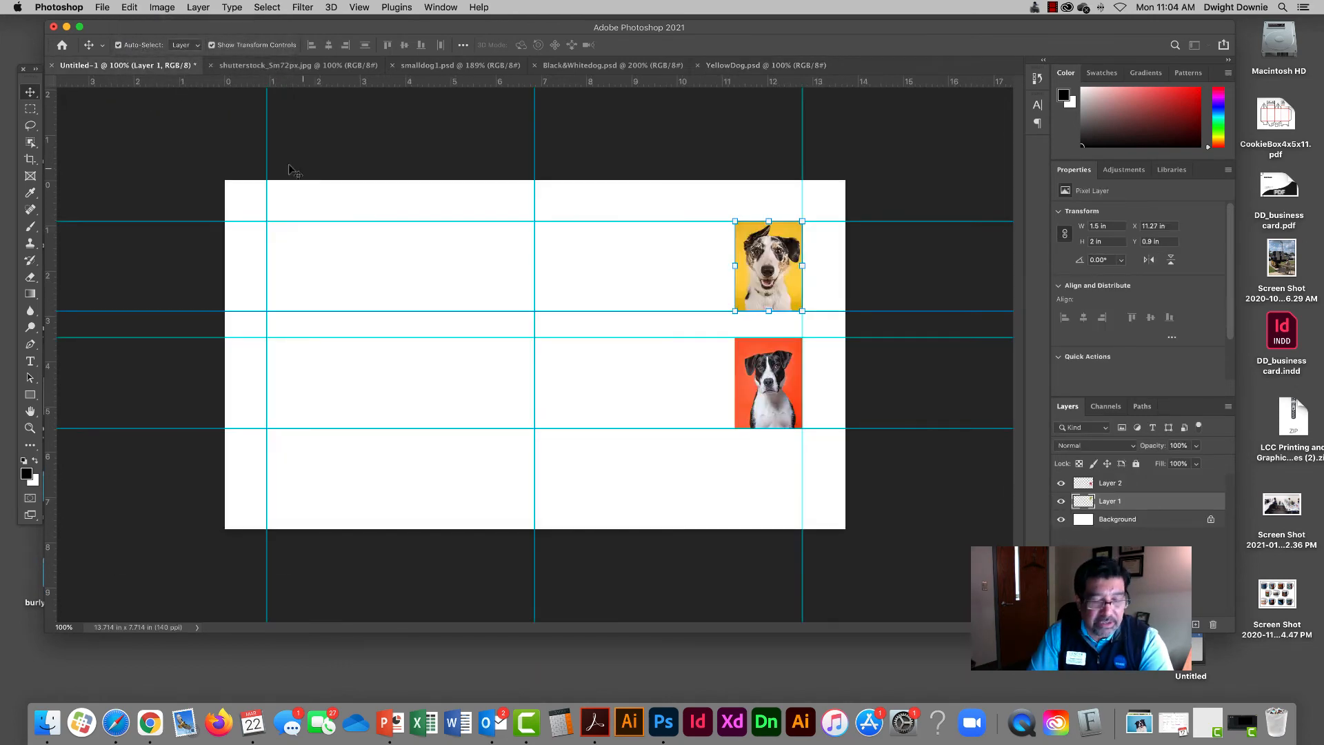
click(129, 6)
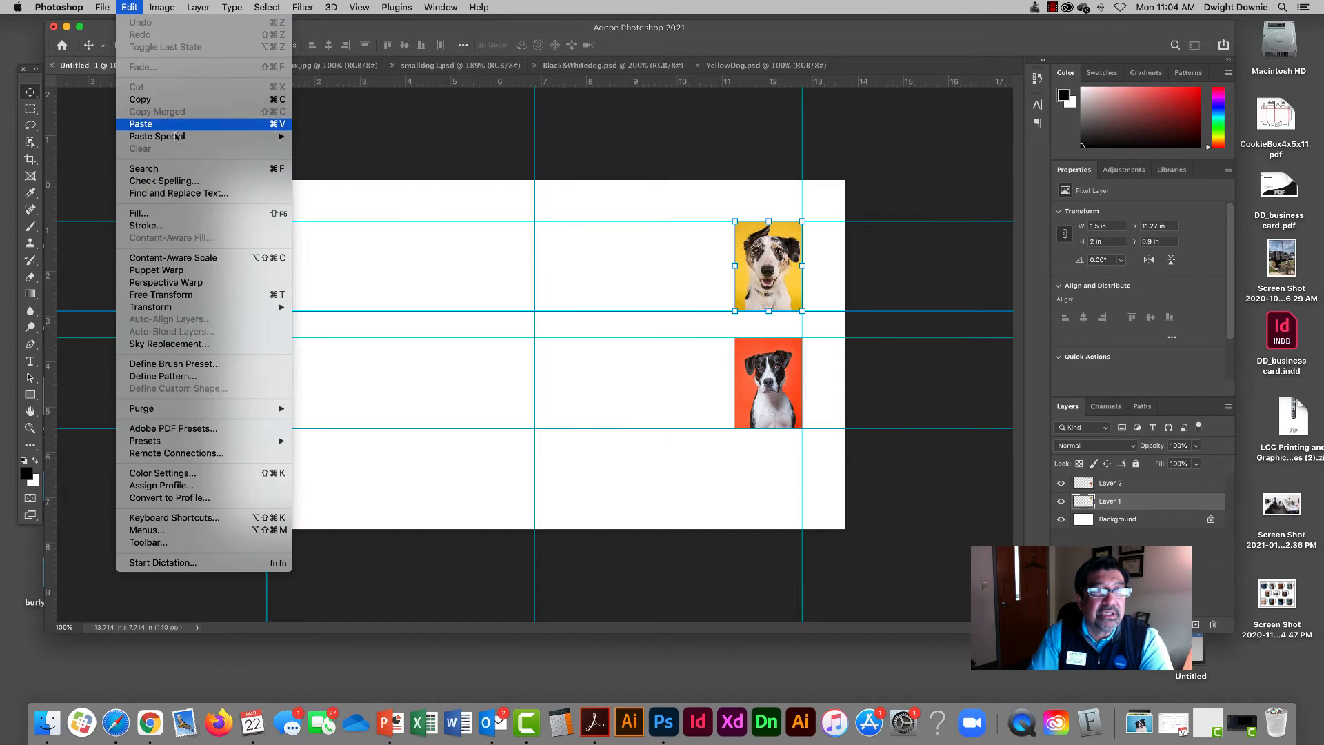
click(163, 125)
drag(557, 337, 328, 248)
drag(267, 157, 274, 198)
drag(311, 244, 311, 244)
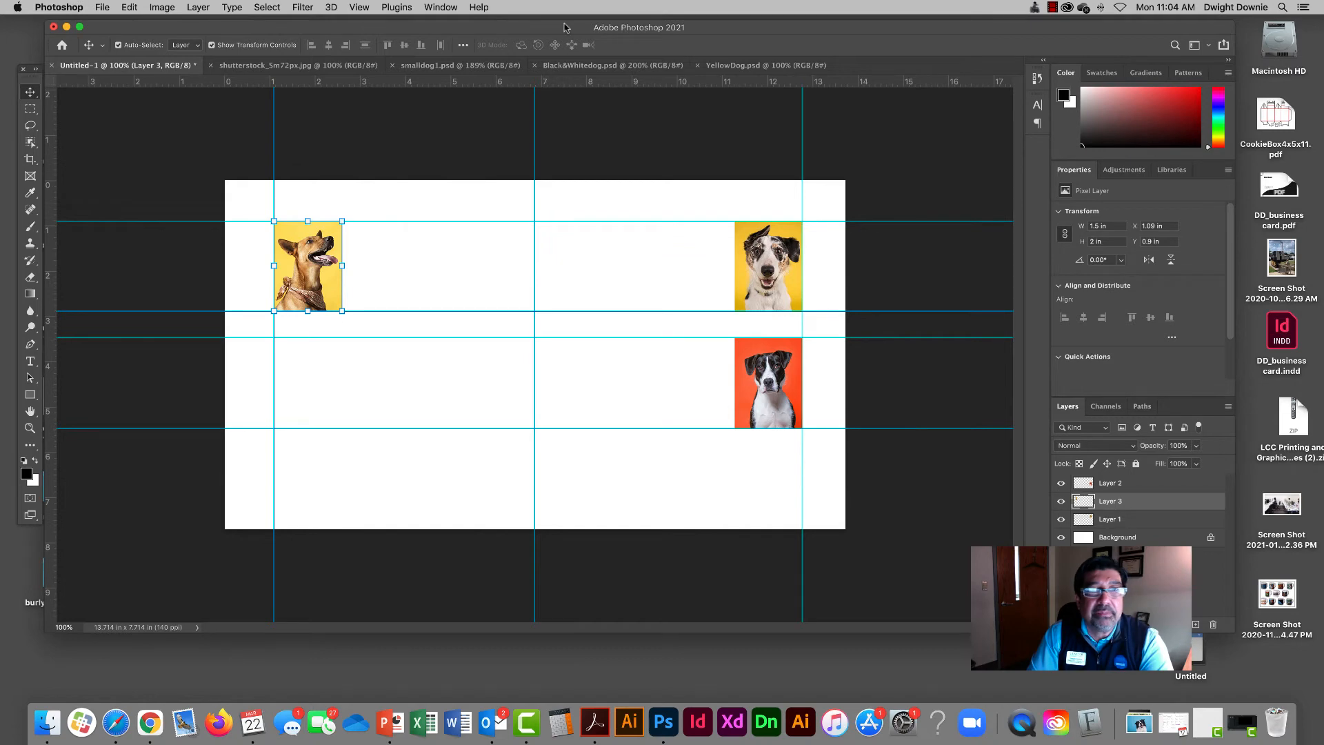
Step: Open shutterstock_1799966587.jpg from the Dog Family Pics folder and check its image size
click(102, 7)
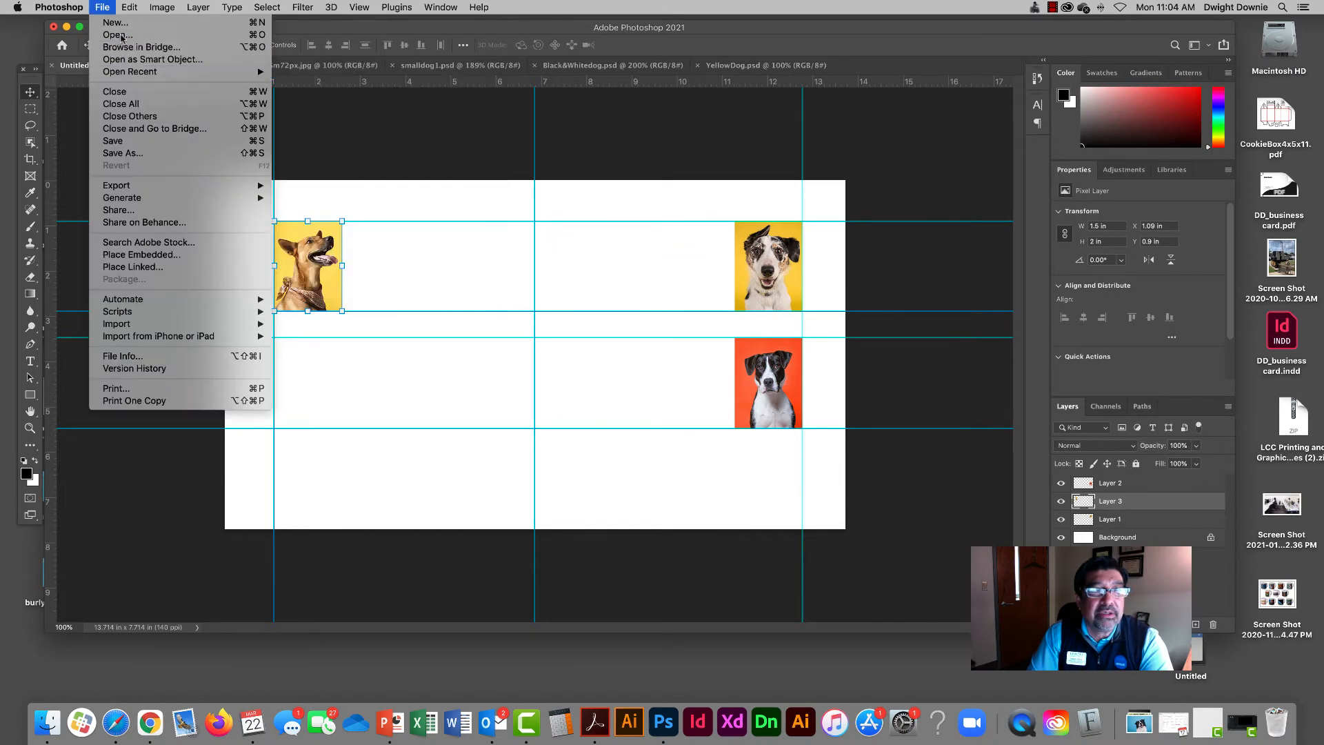
click(418, 171)
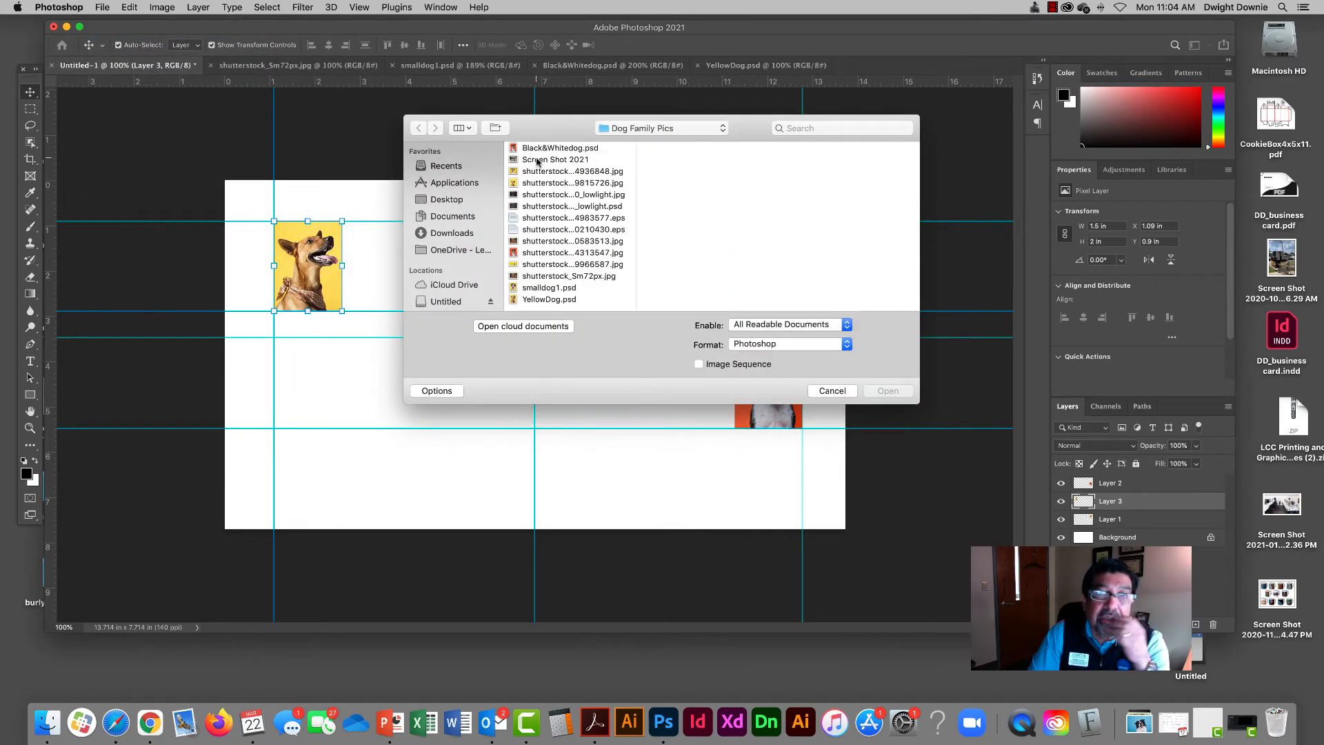
click(555, 265)
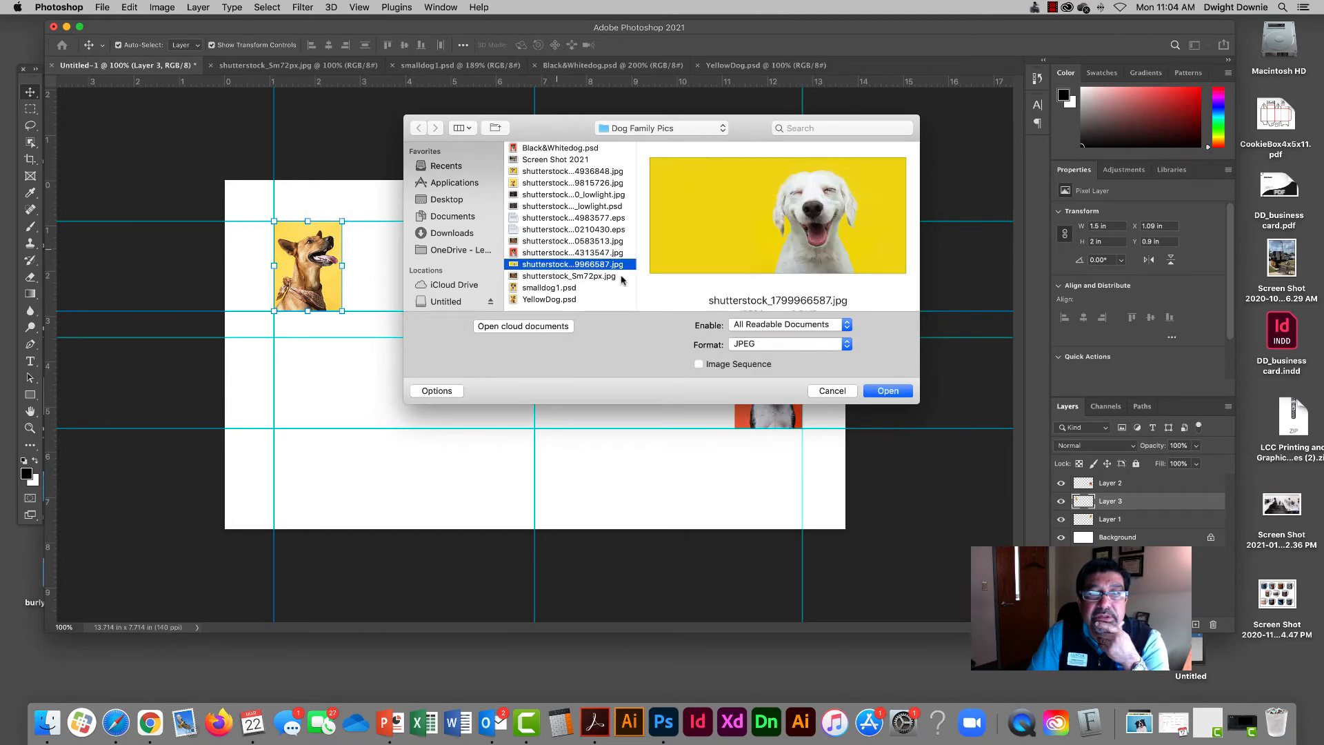
click(882, 390)
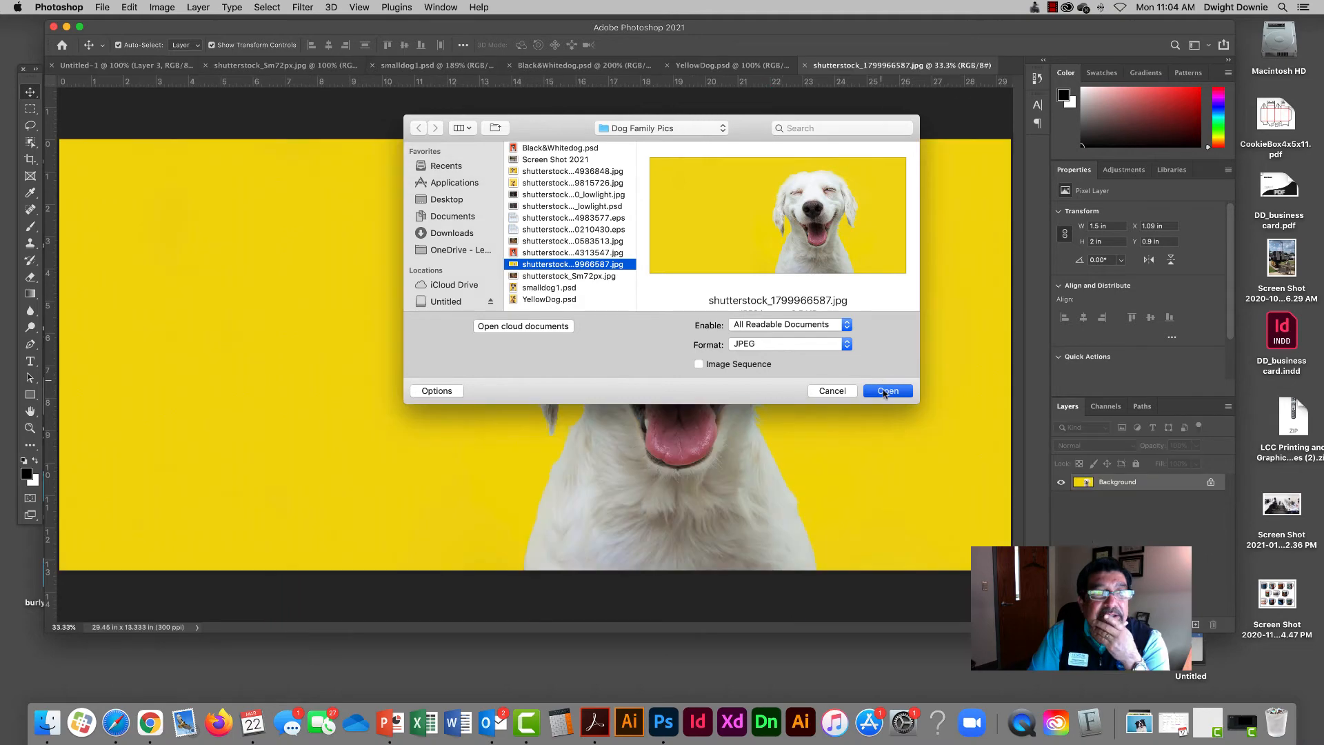
click(162, 7)
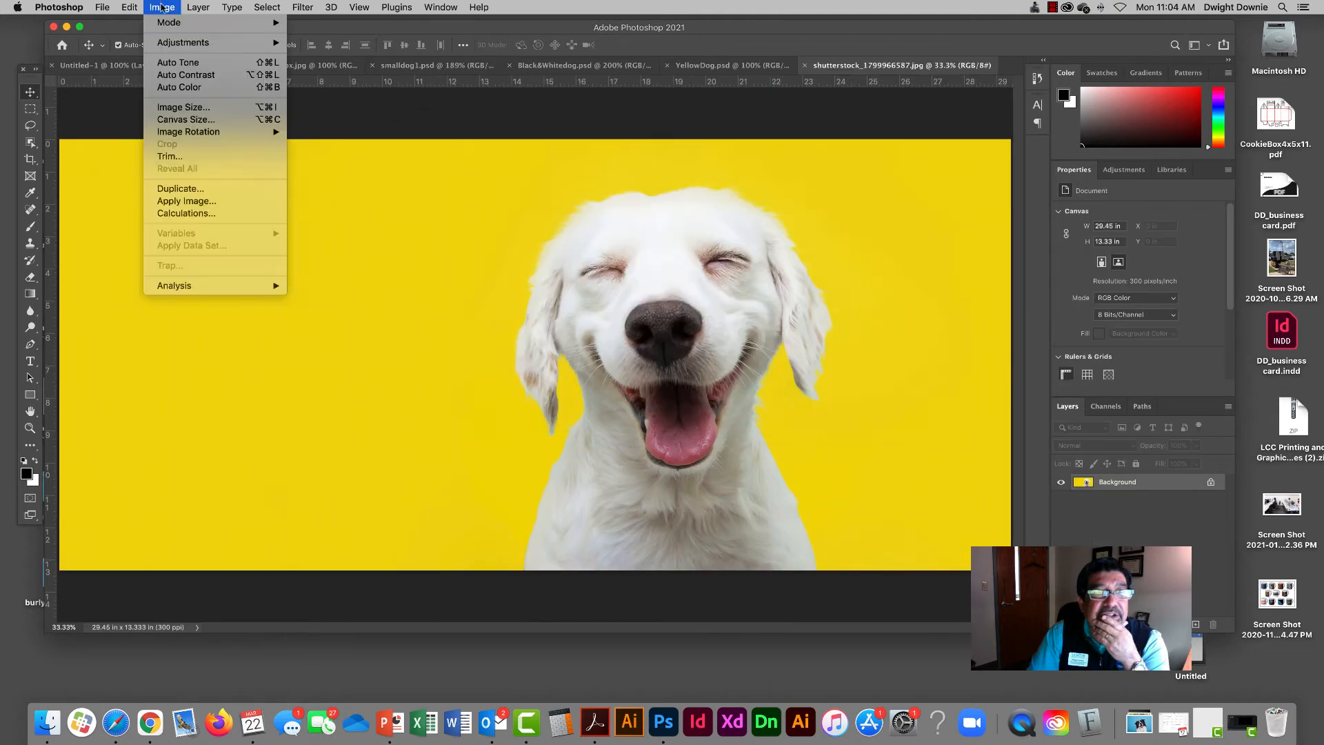
click(184, 107)
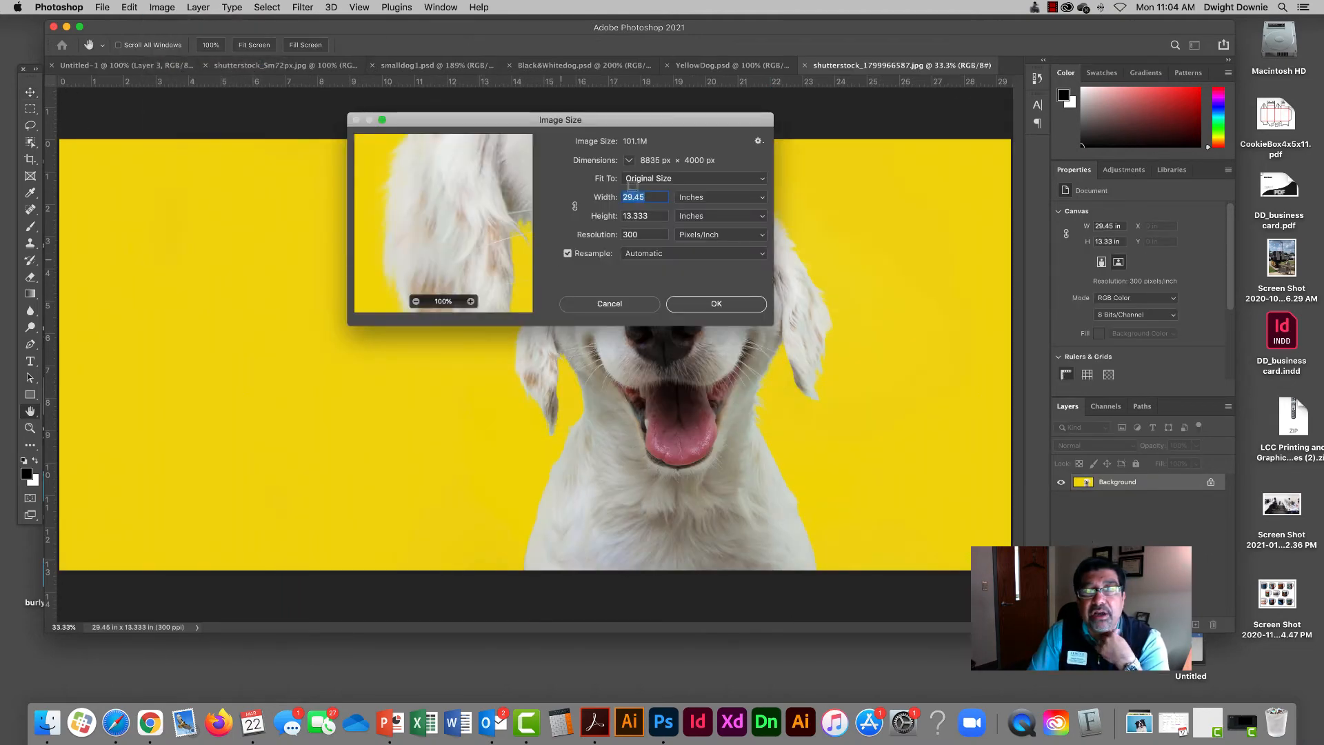
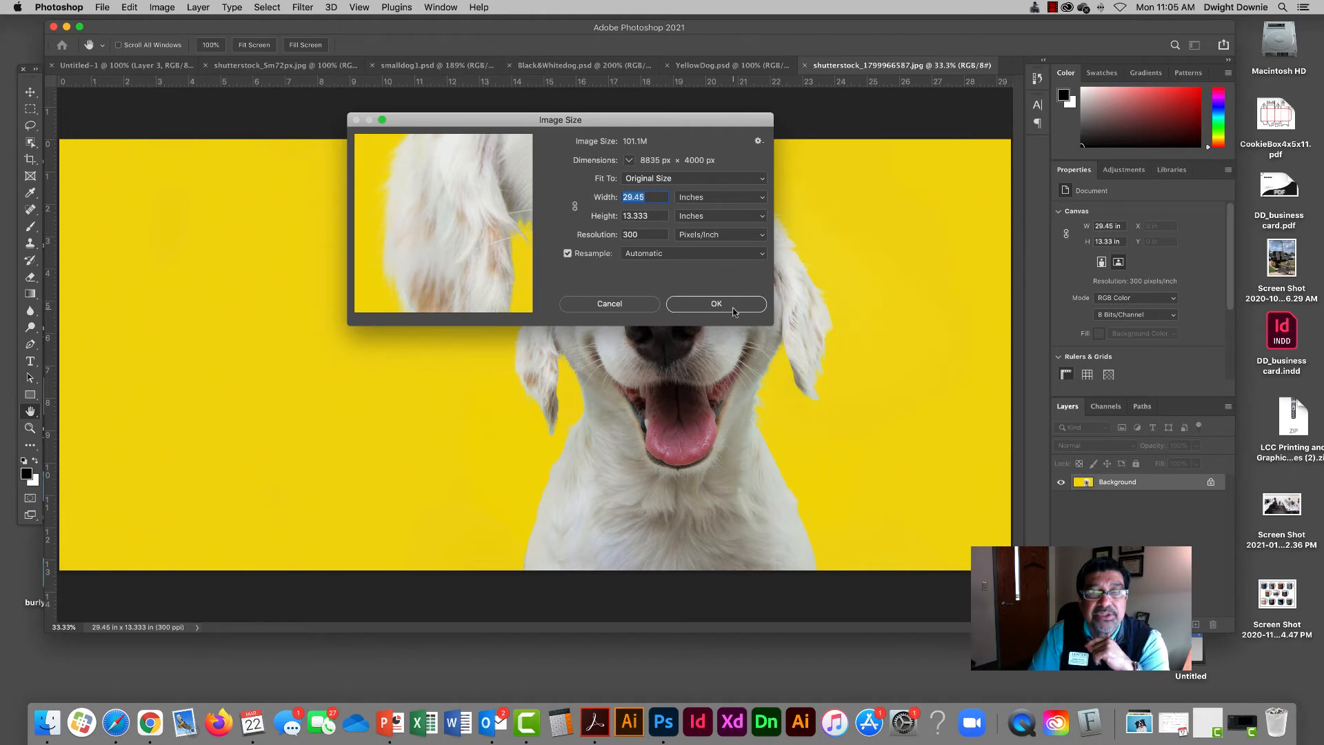
click(735, 309)
Step: Crop the white dog photo to 1.5 x 2 in at 140 px/in, centring the dog and fitting the crop frame to the image's full height
click(29, 159)
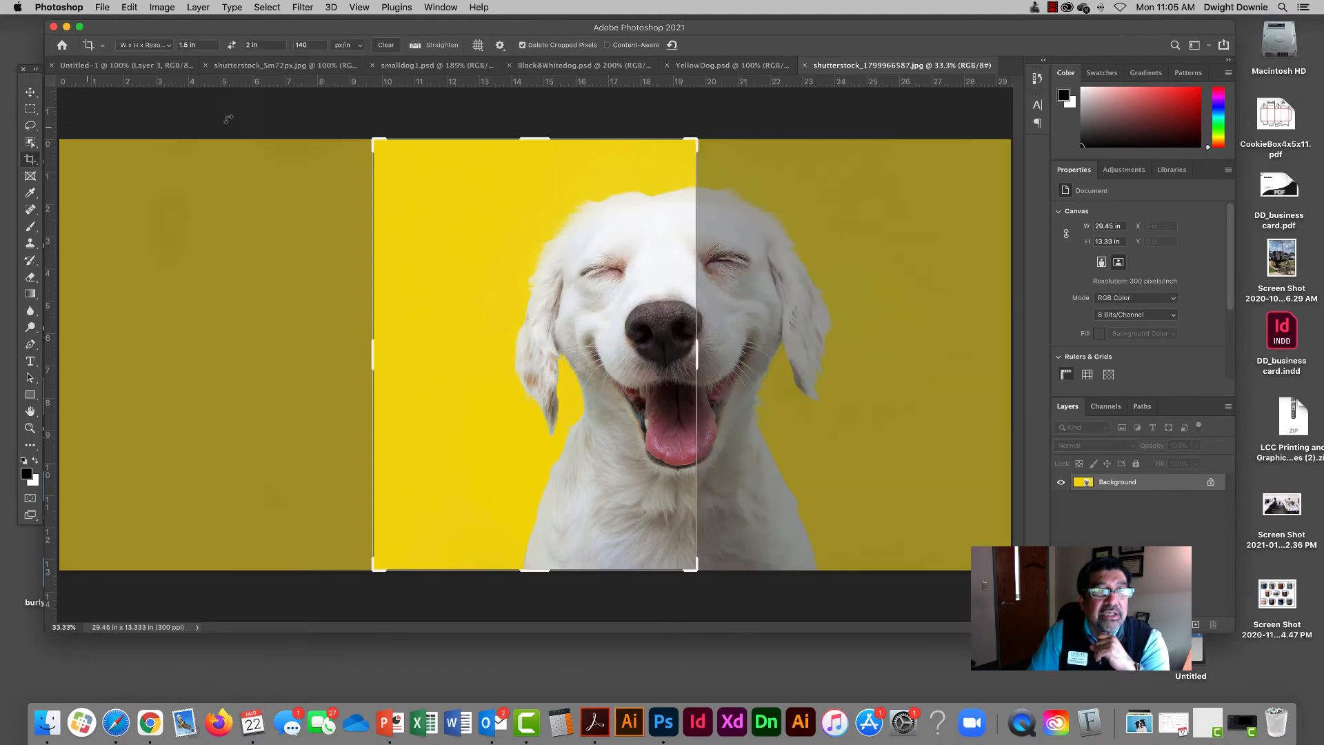
drag(371, 139, 414, 162)
drag(512, 257, 420, 260)
drag(676, 165, 697, 139)
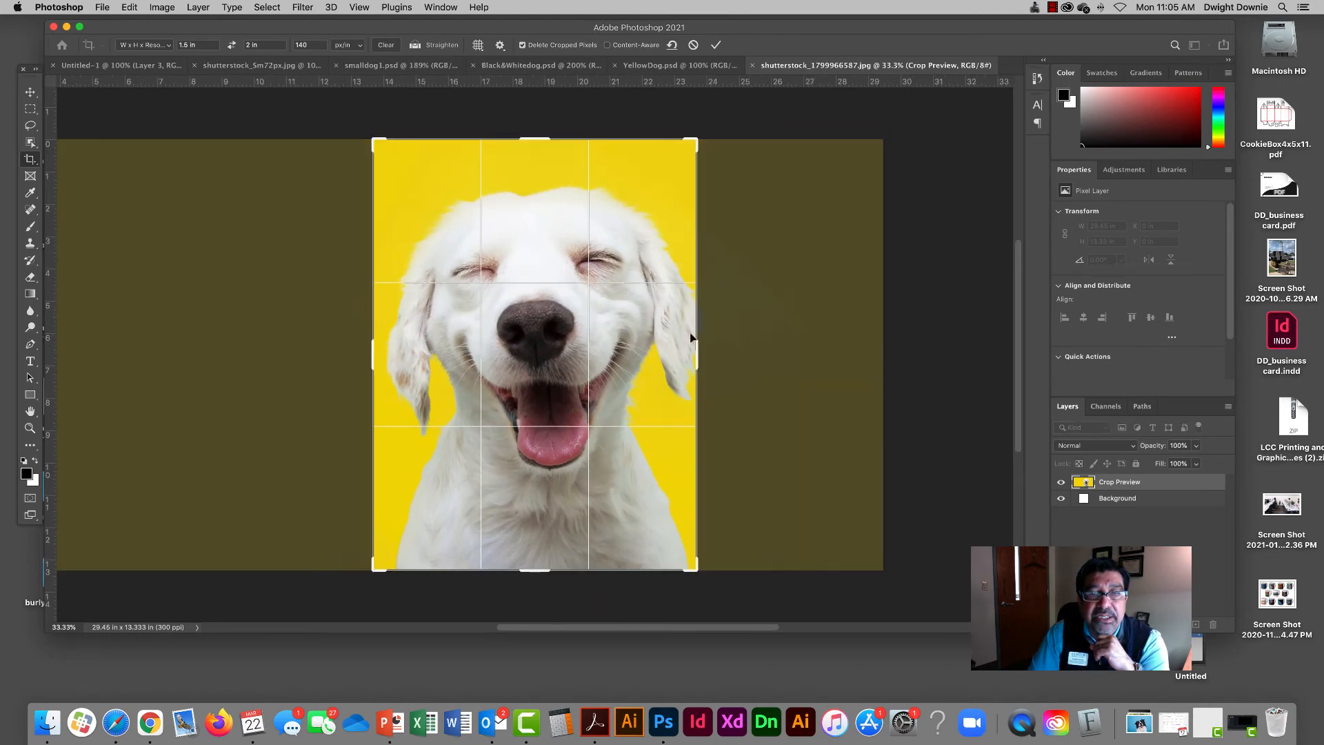
drag(693, 142, 719, 109)
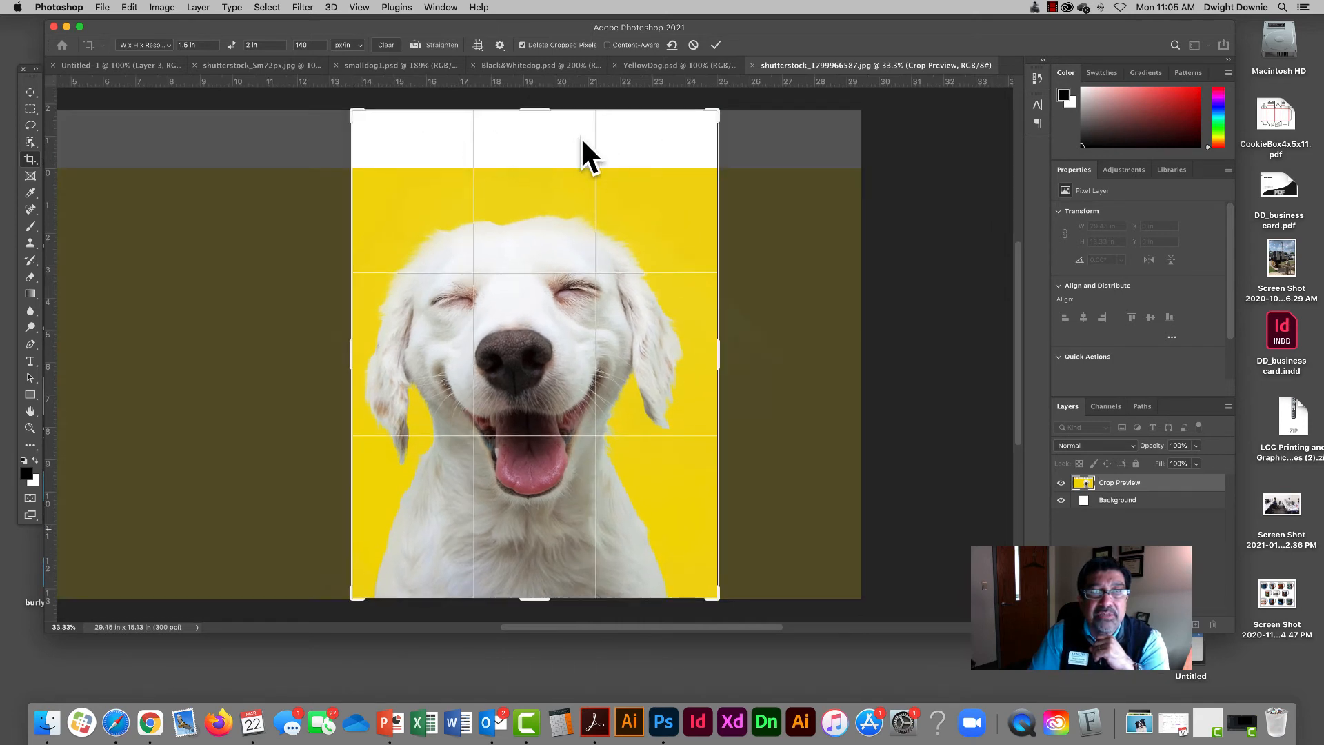
drag(714, 112, 698, 140)
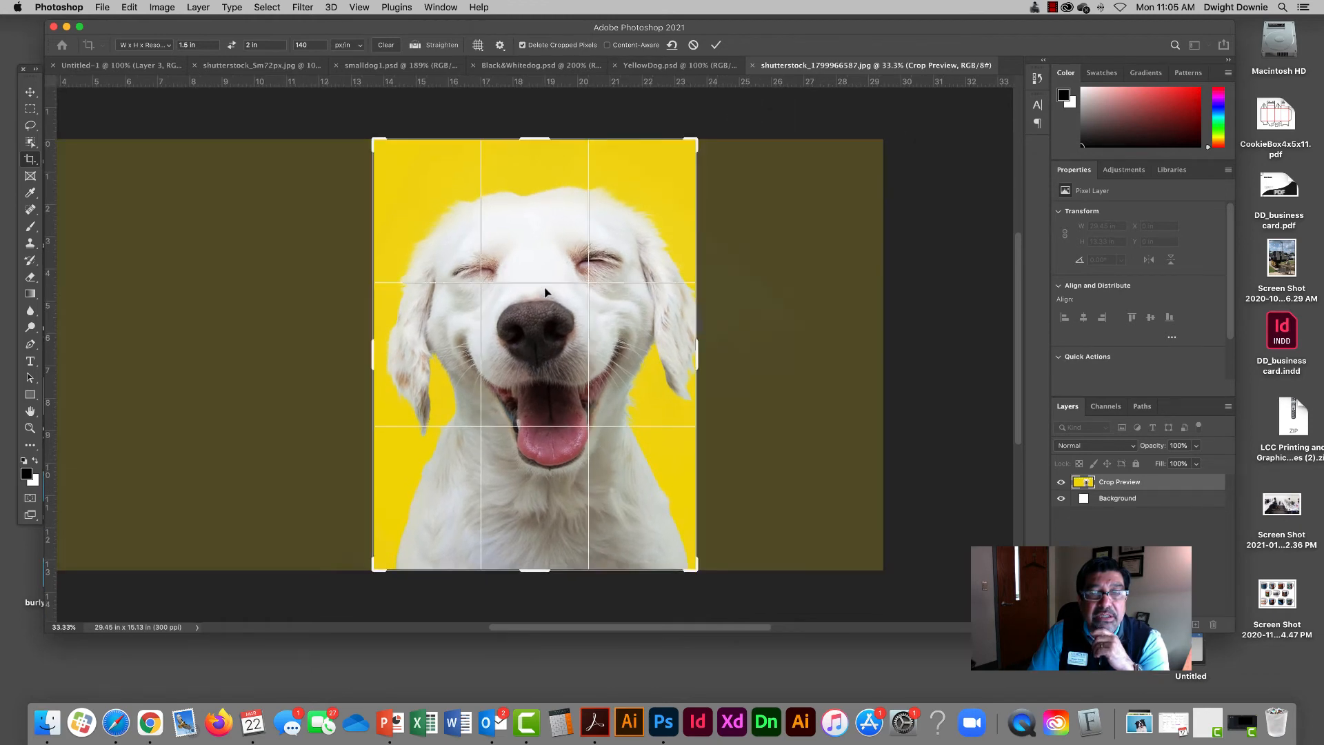
double_click(570, 290)
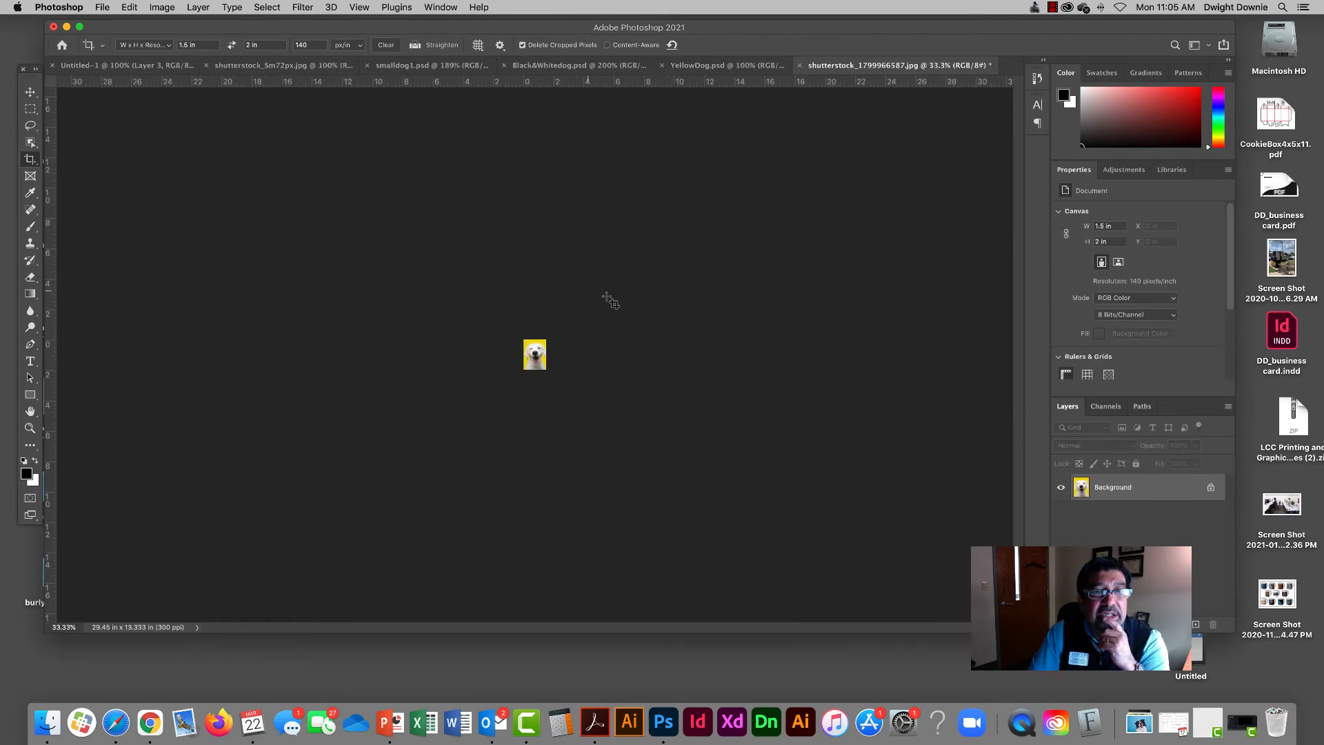
Step: Move the cropped white dog photo into Untitled-1 and align it to the guides directly below the tan dog
click(31, 94)
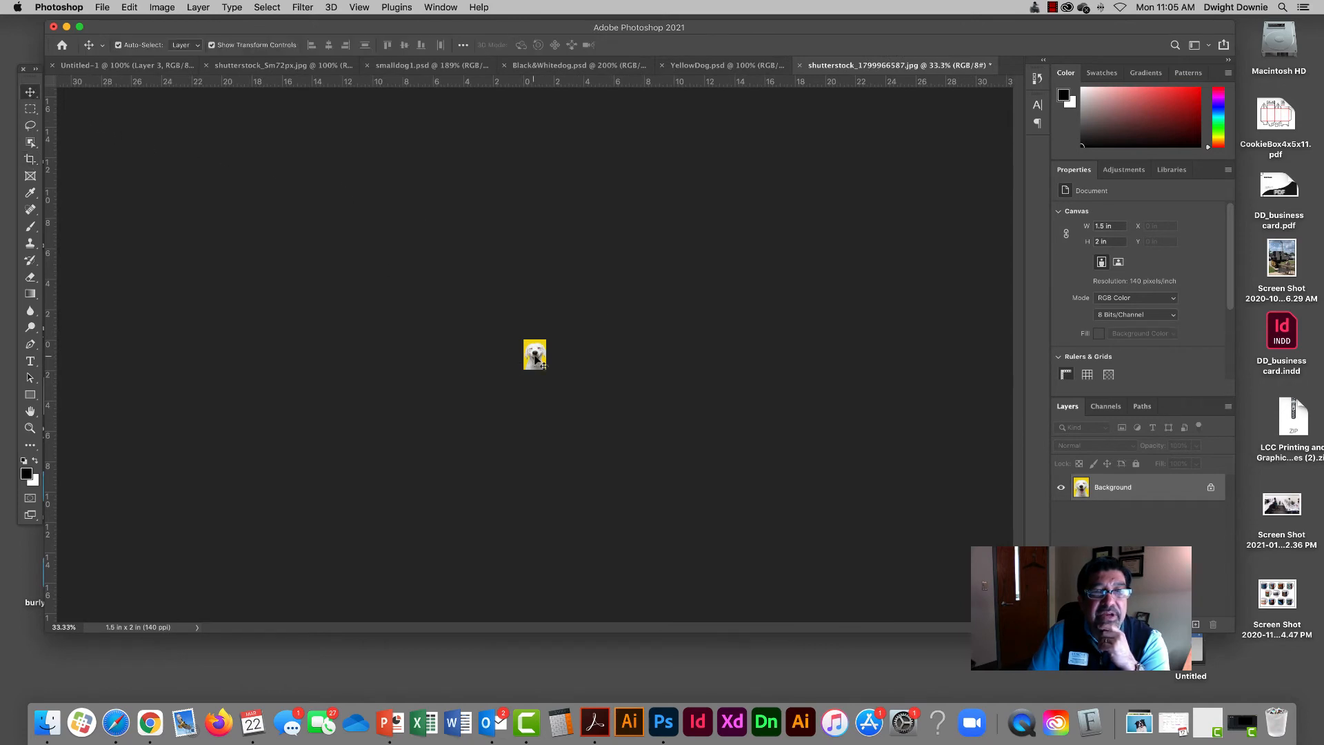
click(116, 66)
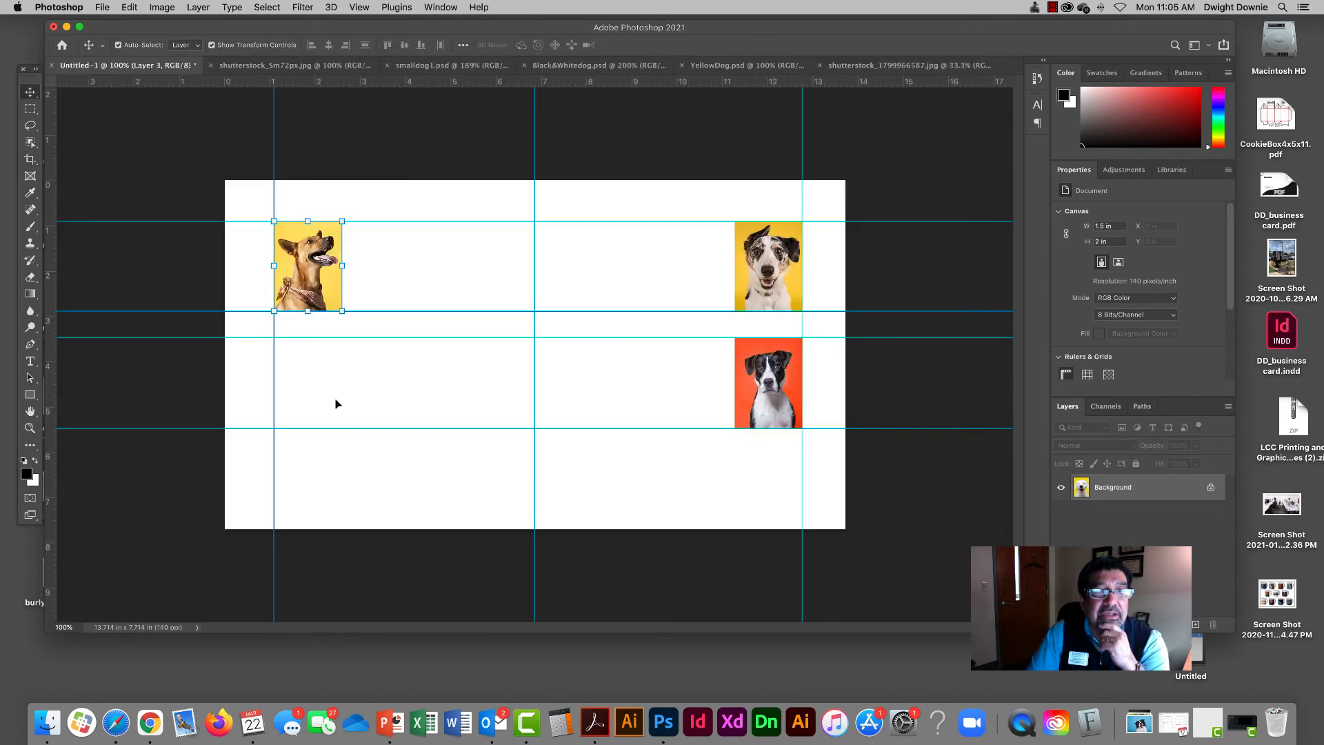
drag(333, 420, 315, 382)
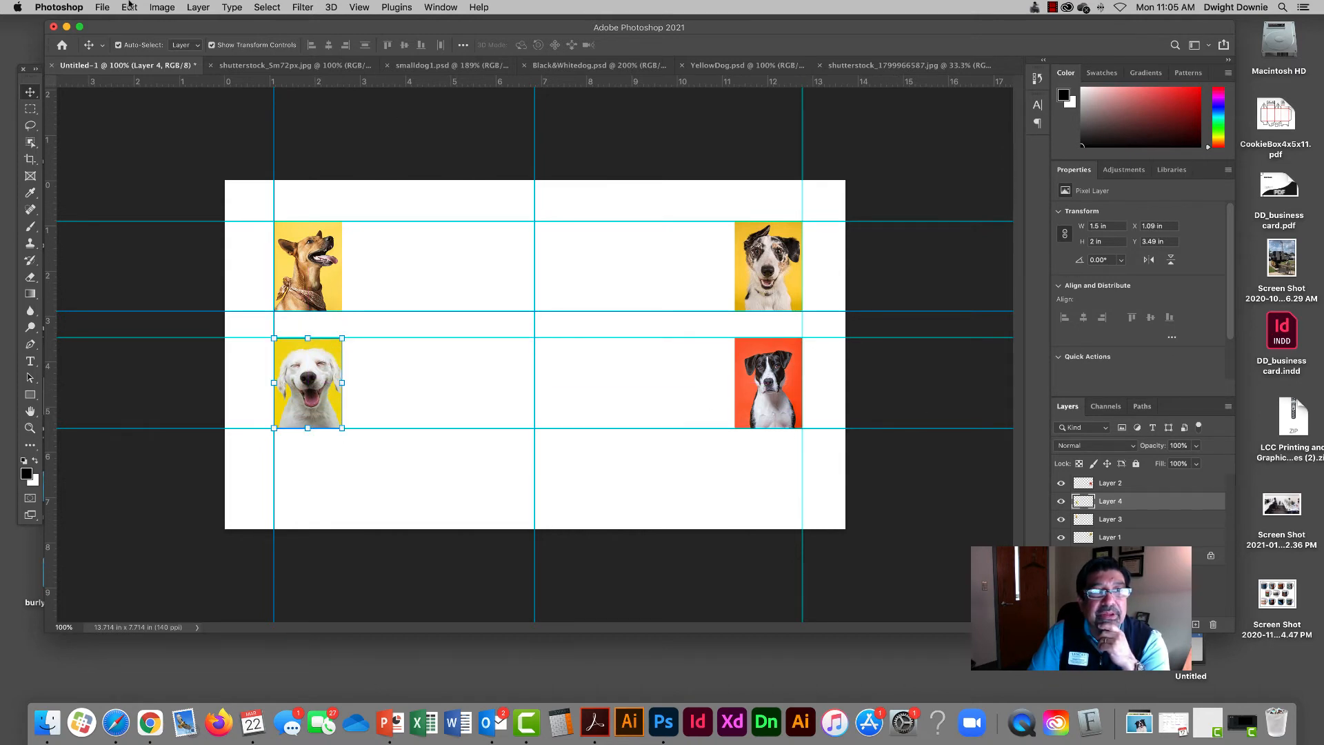
Step: Open shutterstock_1020583513.jpg, the photo of four dogs in a forest, from the Dog Family Pics folder and check its image size
click(102, 6)
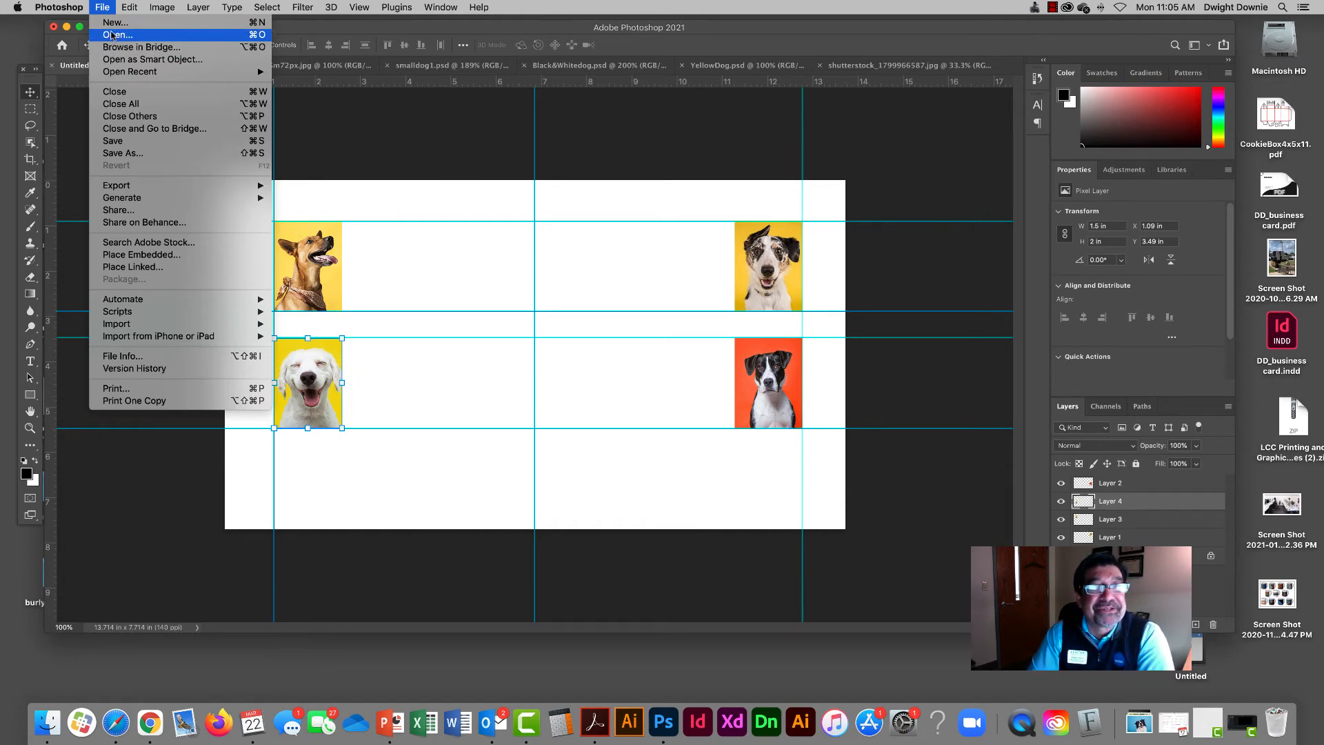
click(112, 35)
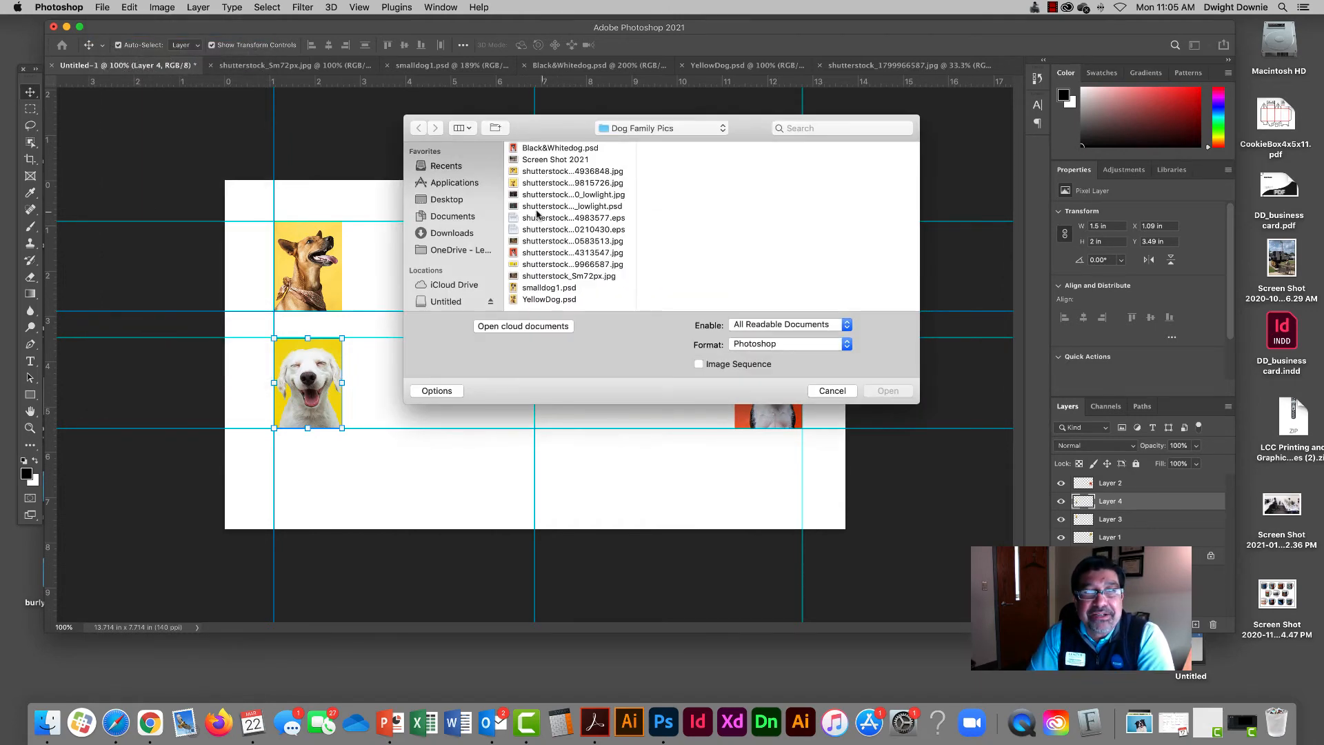
click(539, 196)
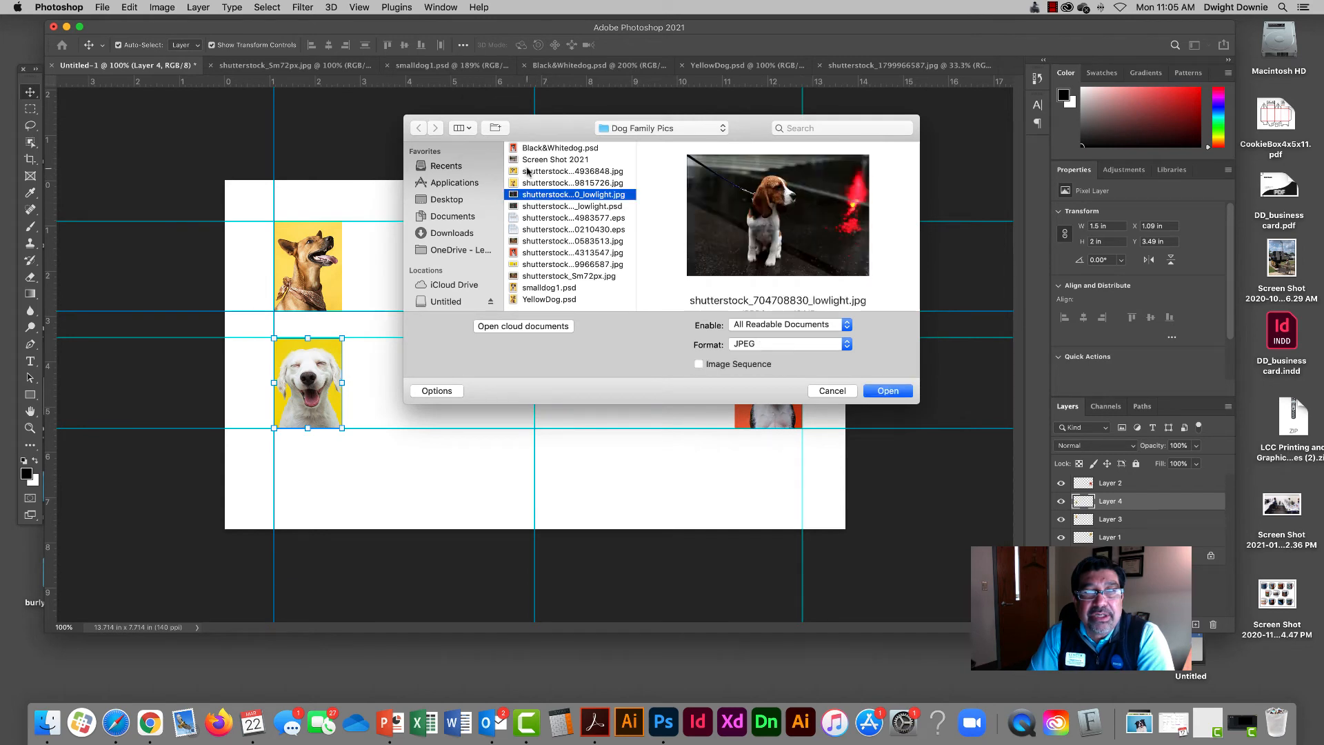
click(543, 241)
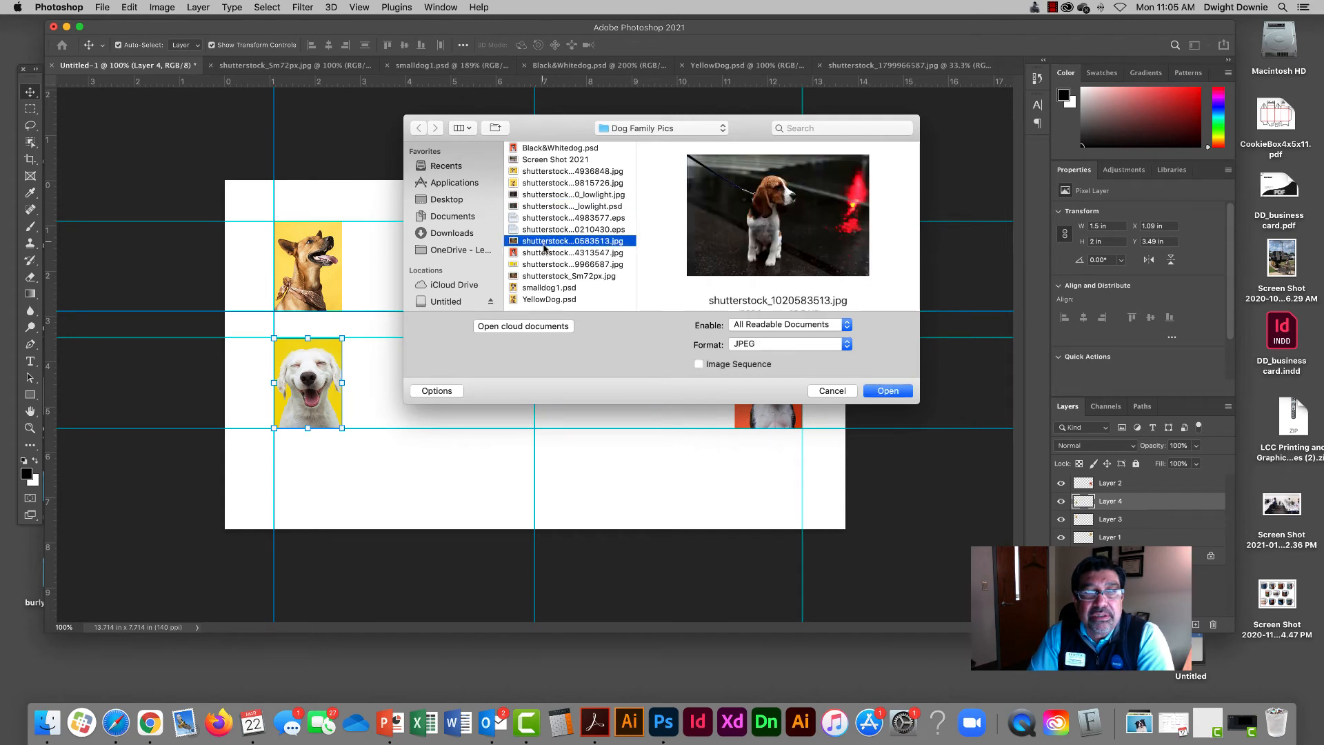
click(889, 391)
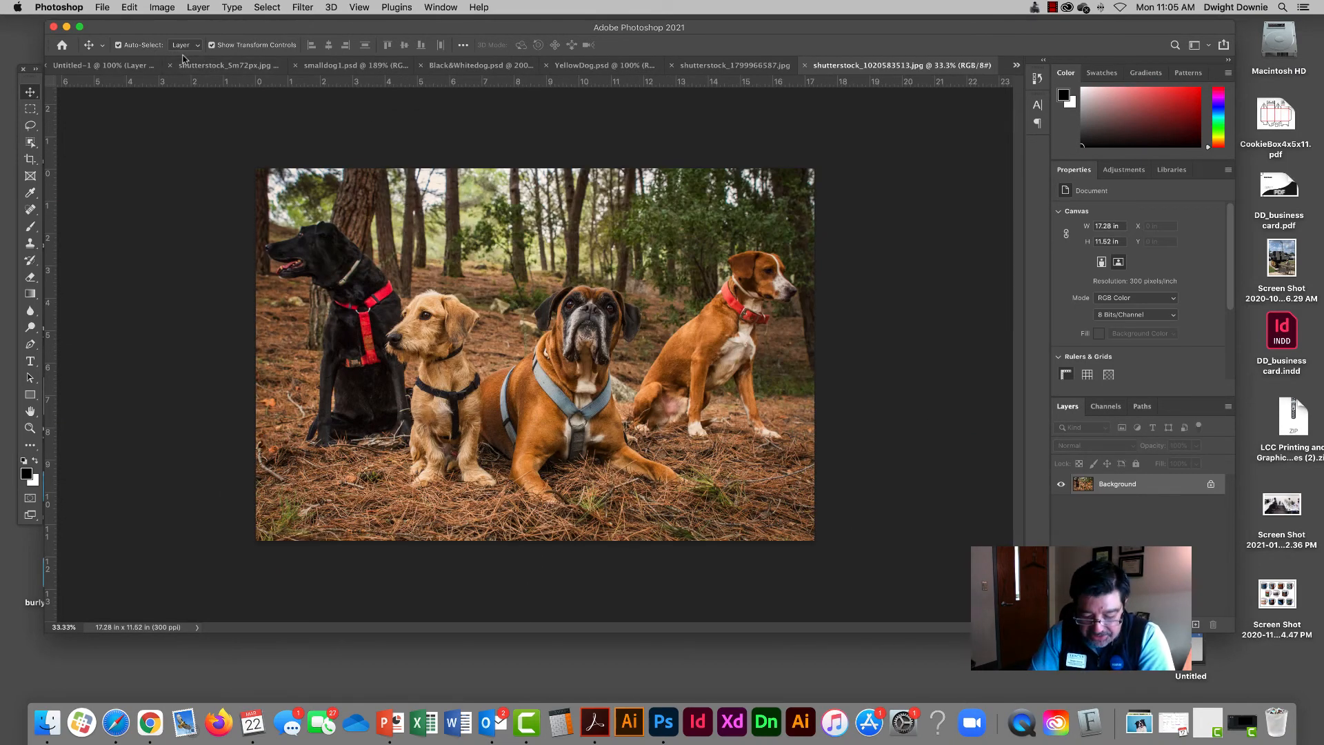
click(162, 7)
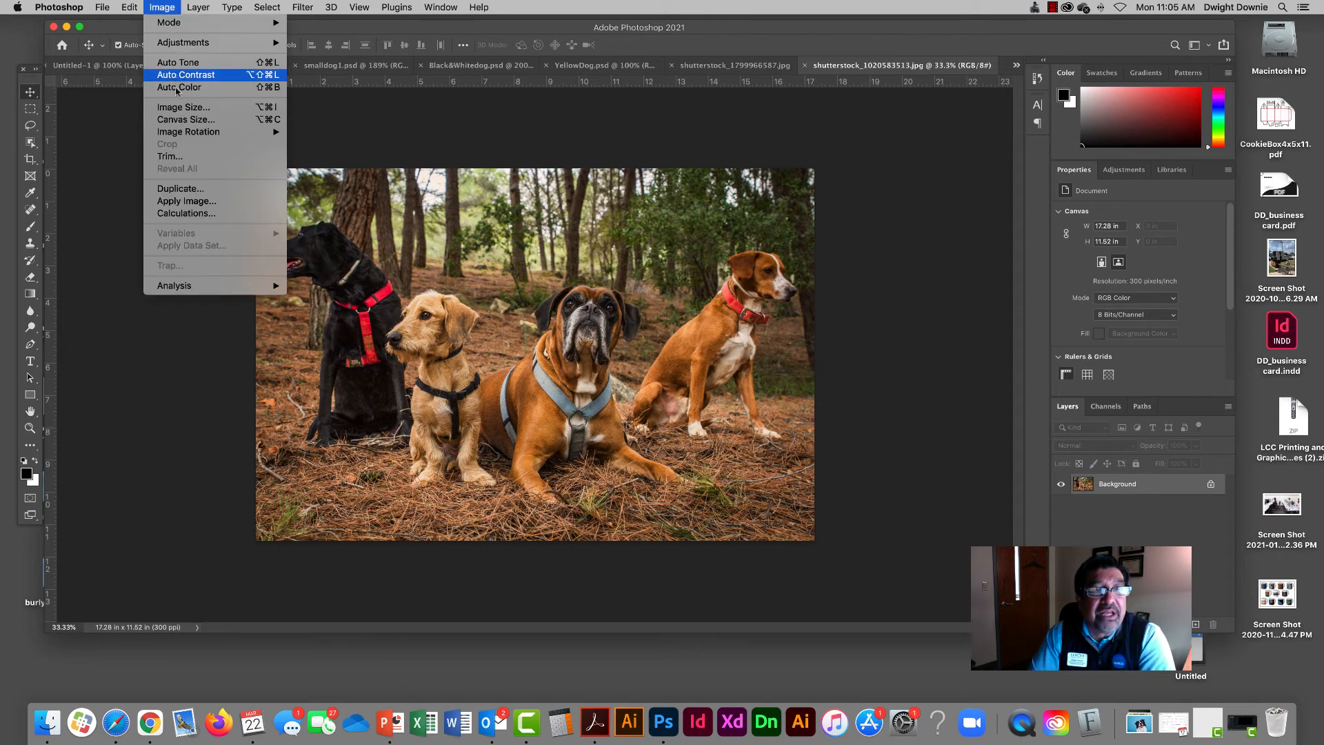
click(182, 108)
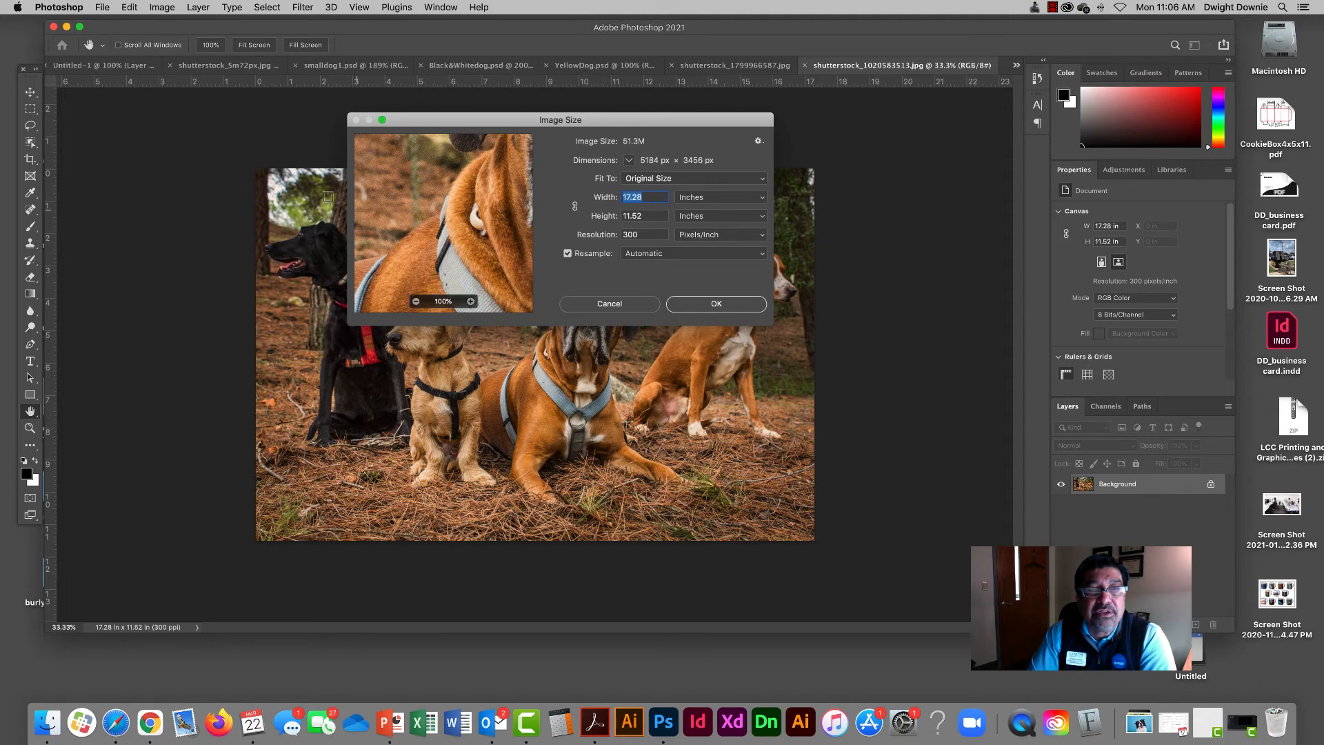
click(630, 310)
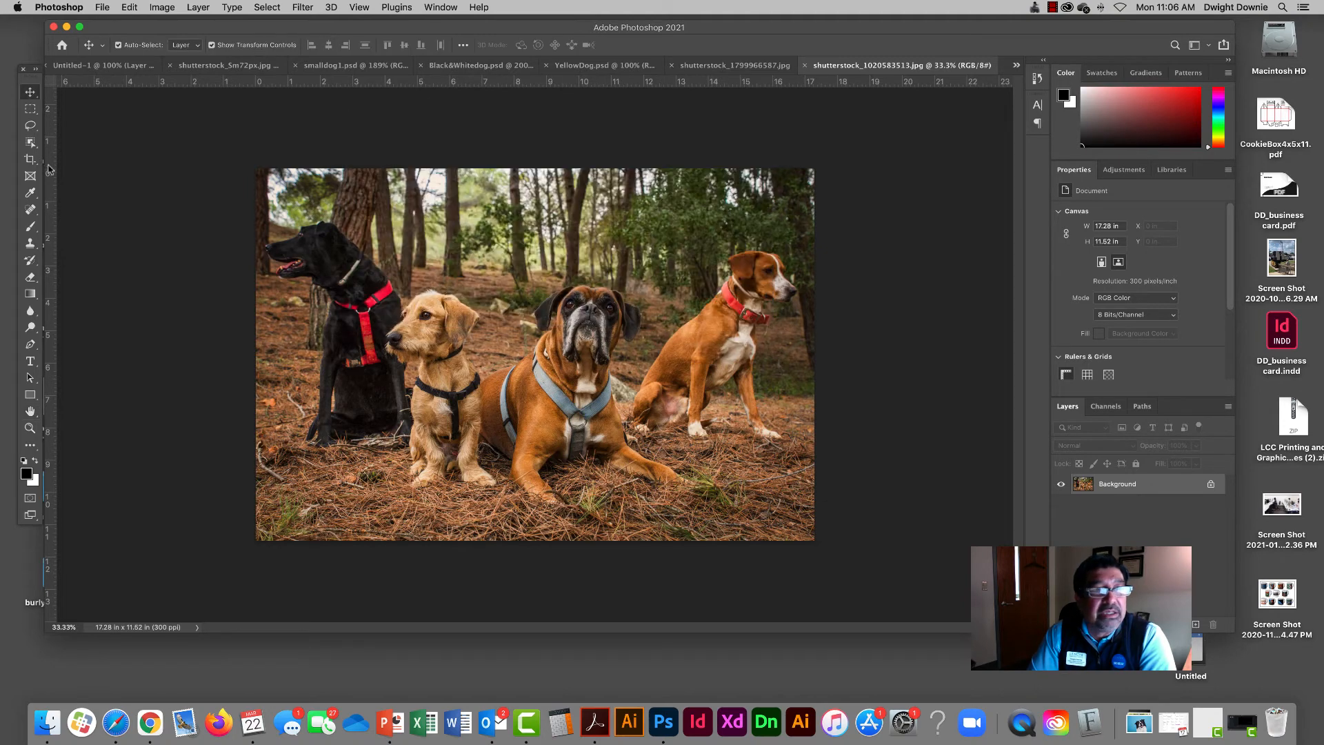
Step: Crop the four-dog forest photo to 5.5 x 4 in at 140 px/in, keeping all four dogs within the frame
click(30, 159)
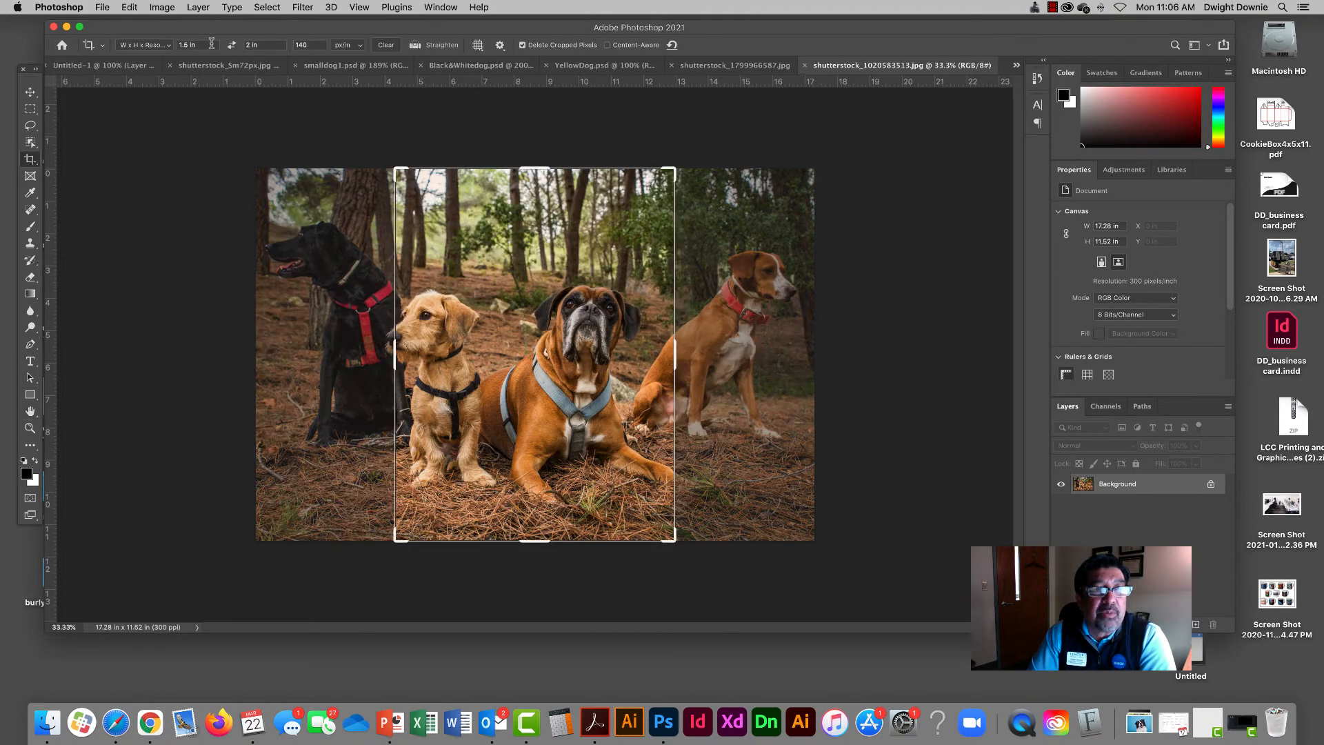
key(Tab)
text(5.5)
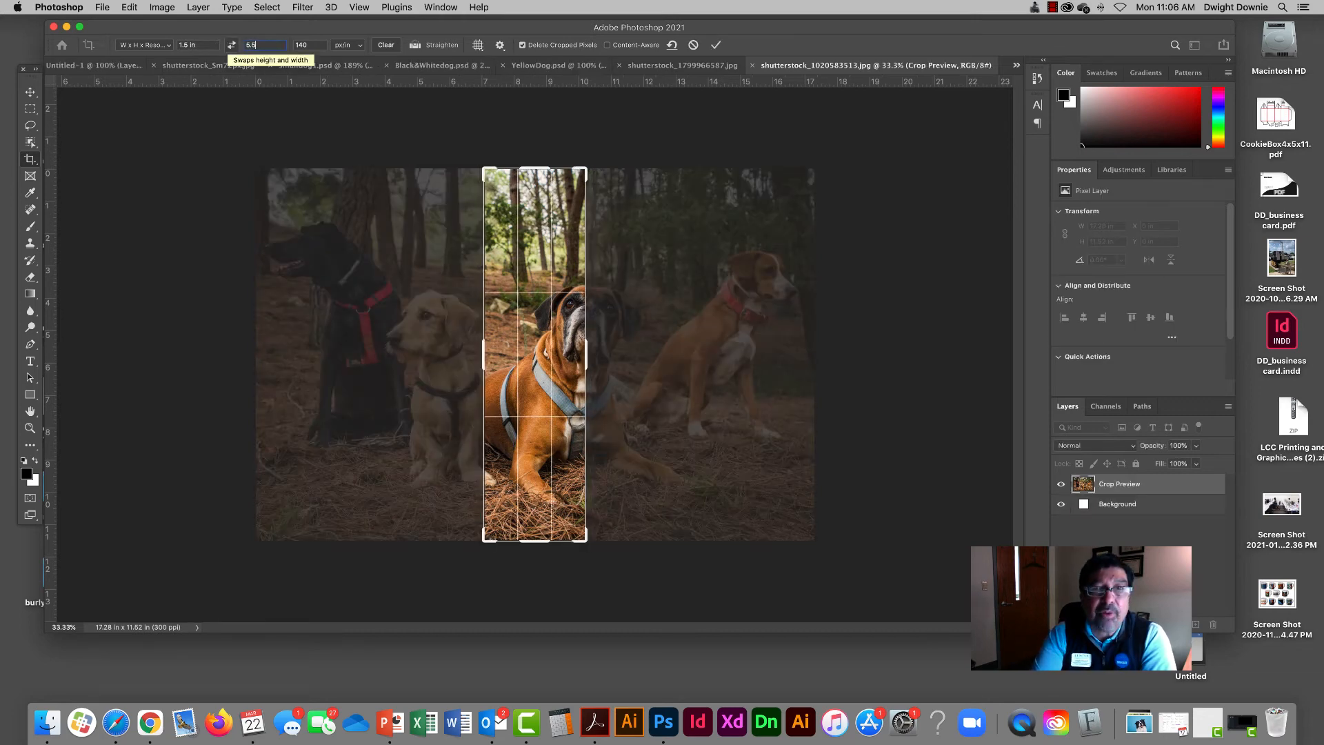
key(Return)
click(232, 46)
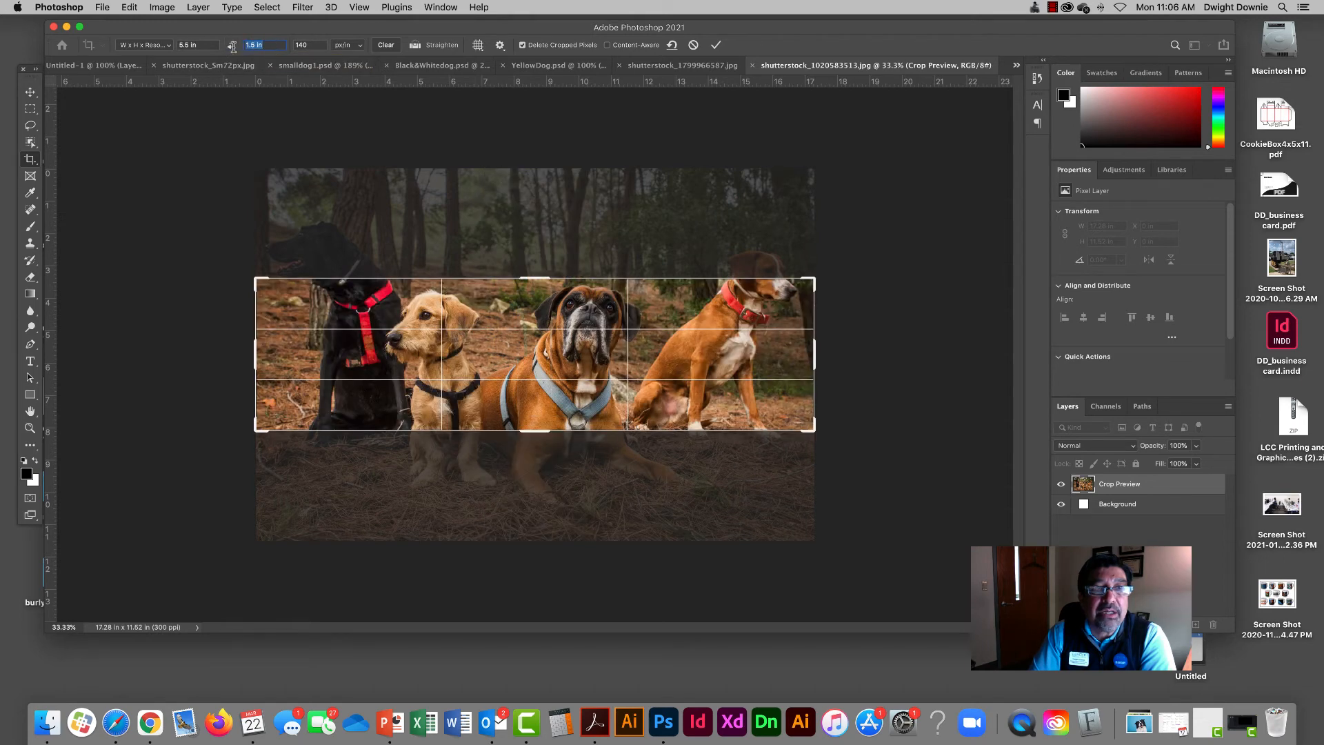
text(4)
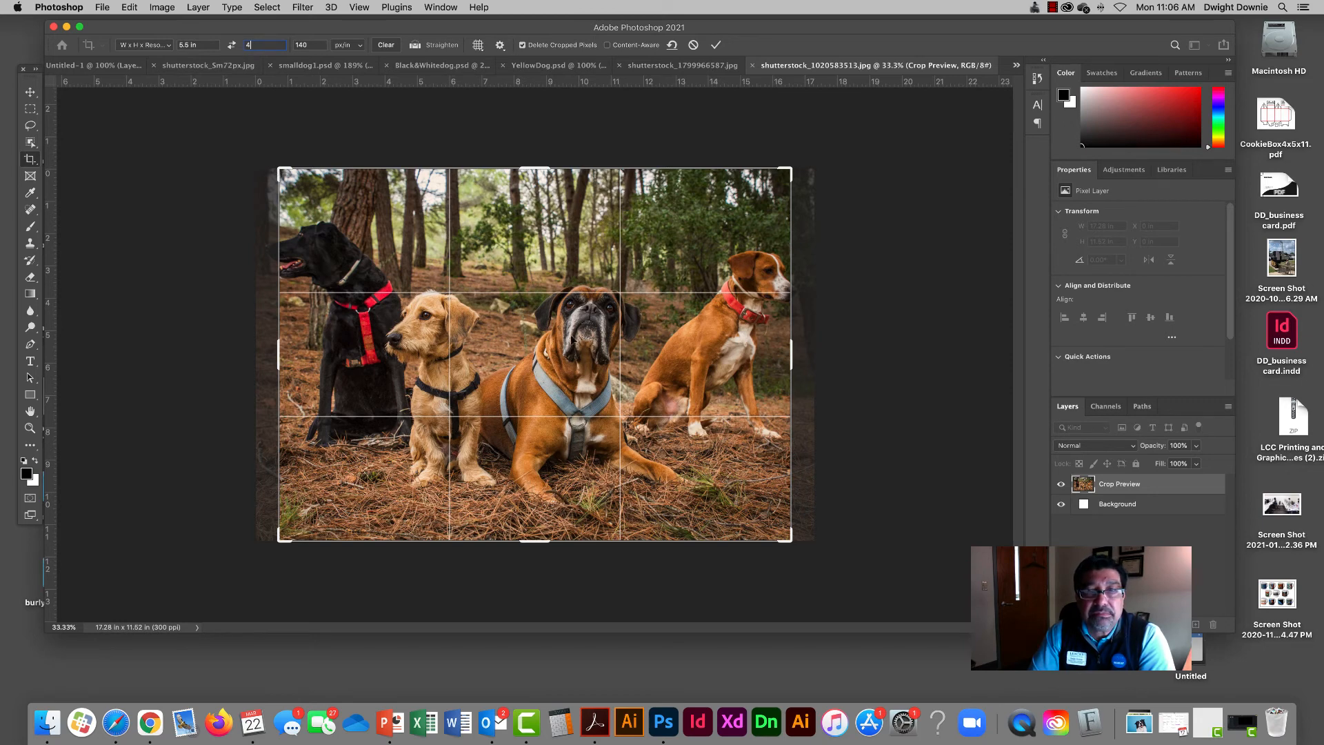
drag(564, 336, 562, 334)
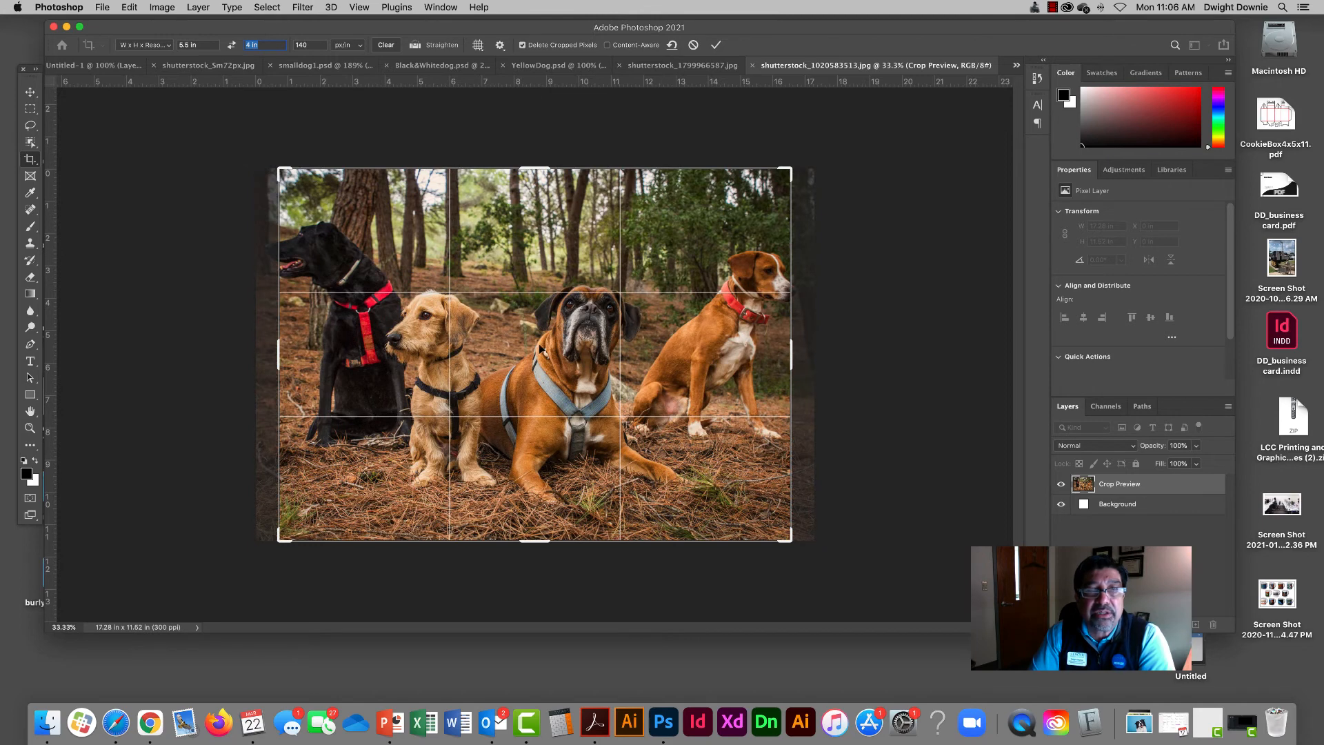
key(Return)
Step: Move the cropped four-dog photo into Untitled-1, centre it on the middle vertical guide between the small dog photos, and deselect it
key(v)
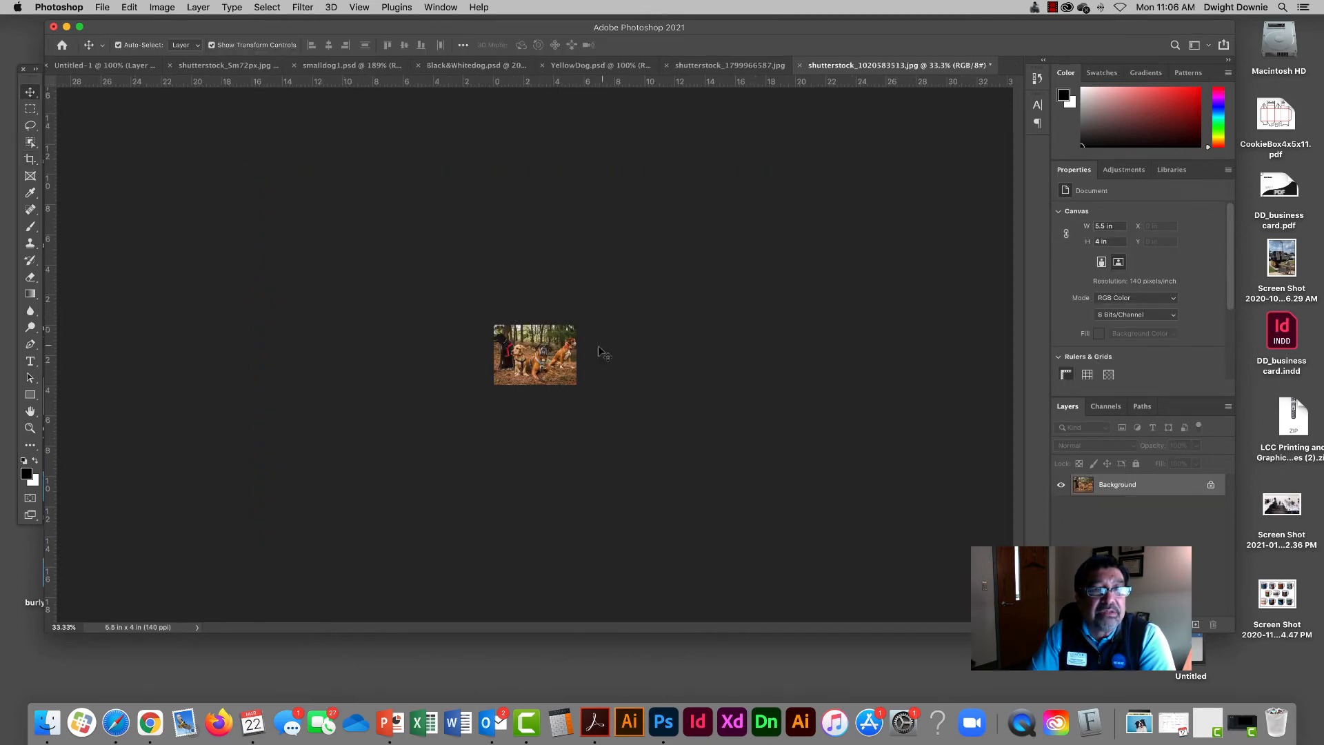
click(123, 65)
drag(124, 65, 538, 322)
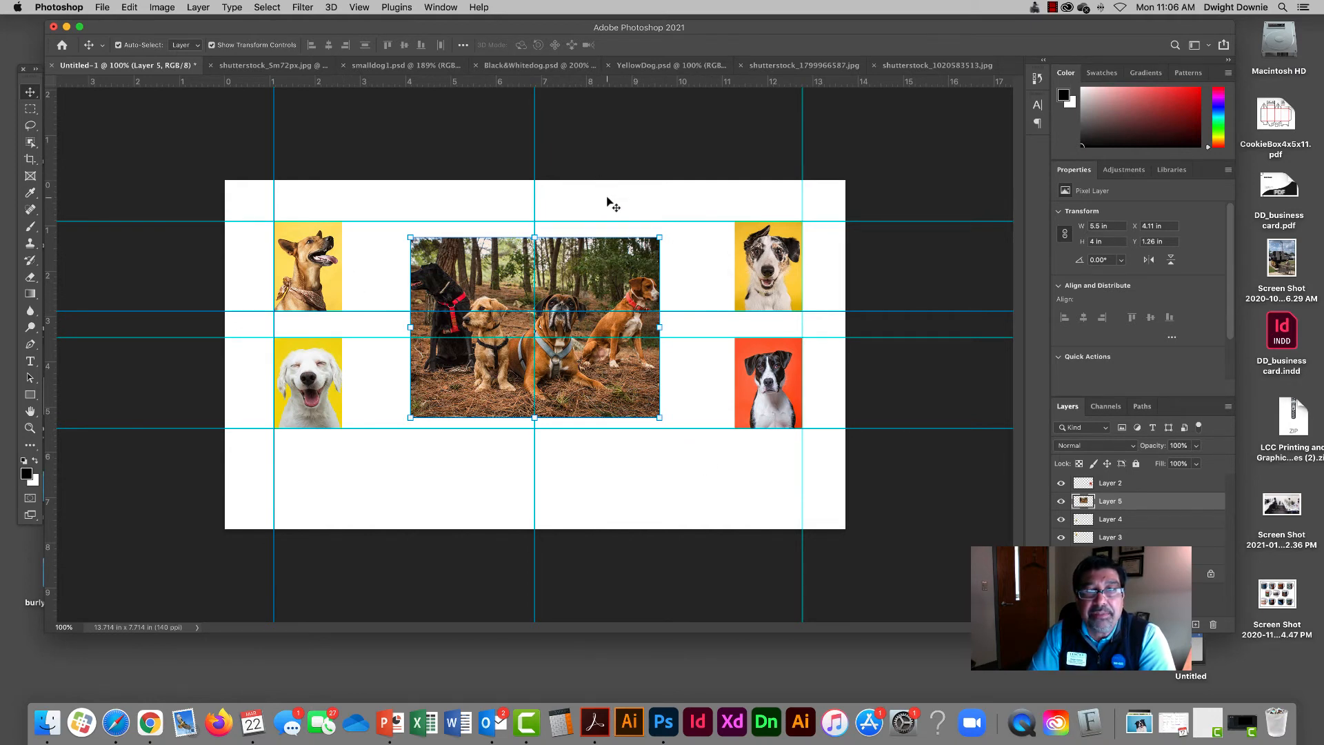
click(743, 198)
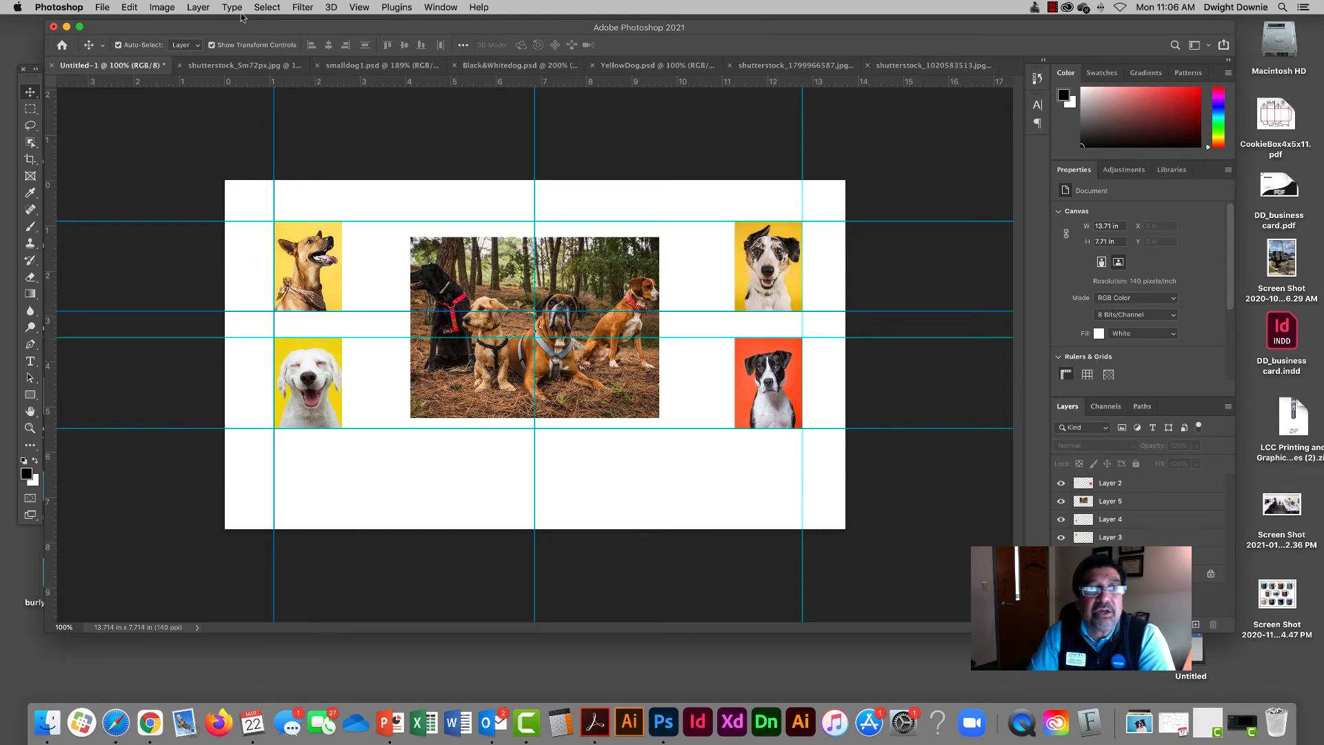
Step: Close every open dog photo except Untitled-1, discarding the changes to the two cropped shutterstock images
drag(243, 27, 245, 28)
click(245, 65)
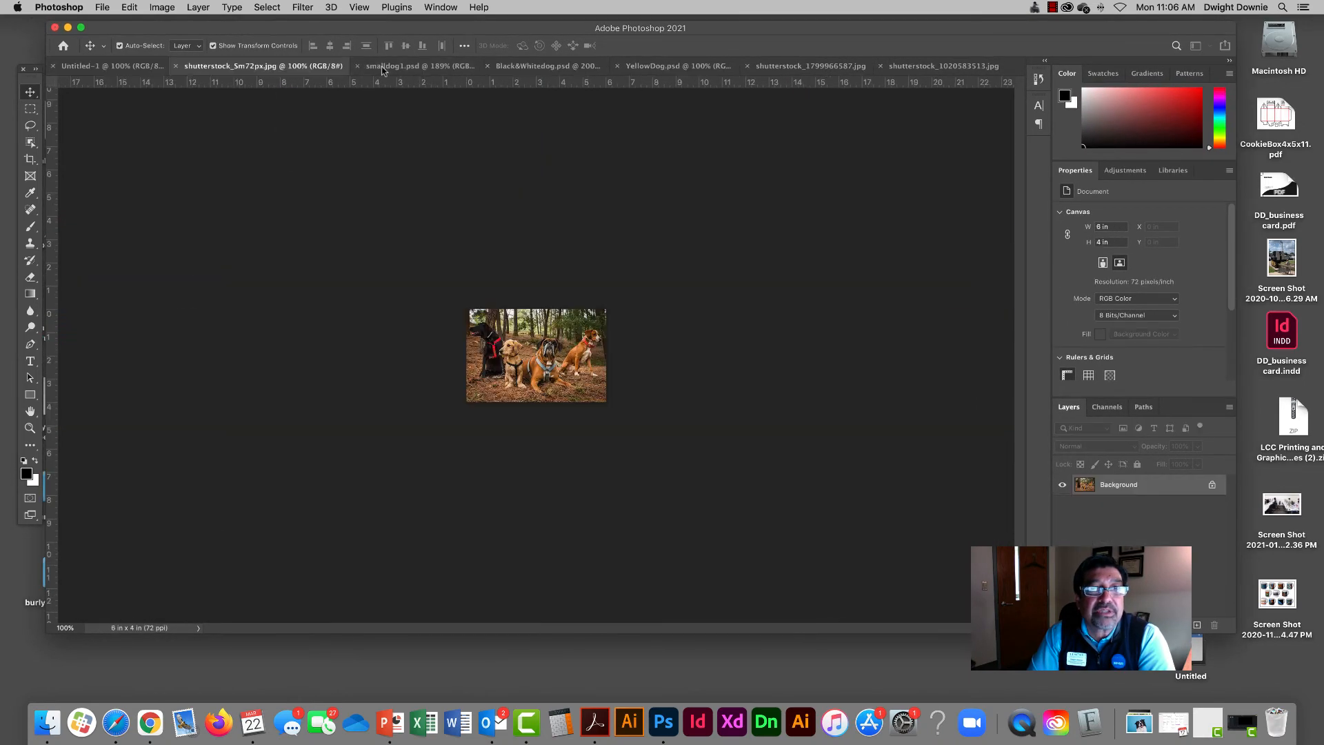
click(382, 68)
click(214, 66)
click(176, 65)
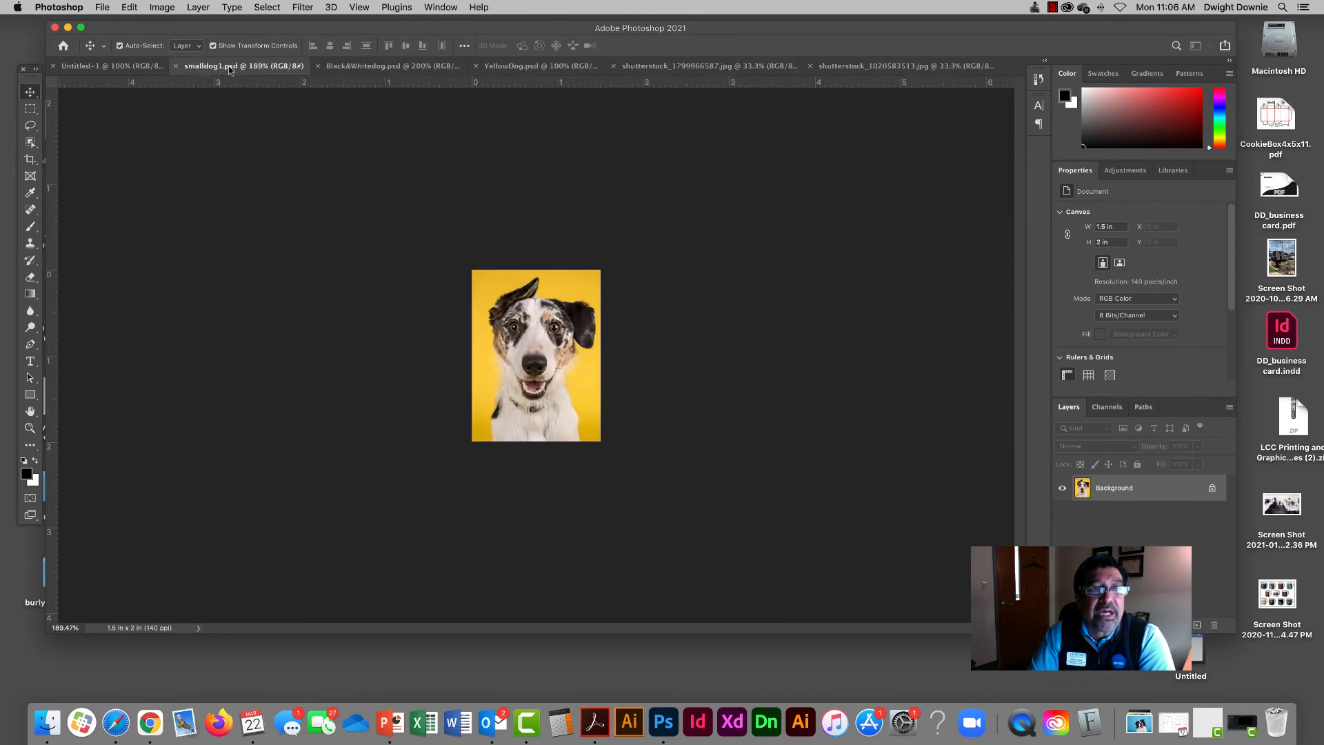
click(177, 66)
click(182, 67)
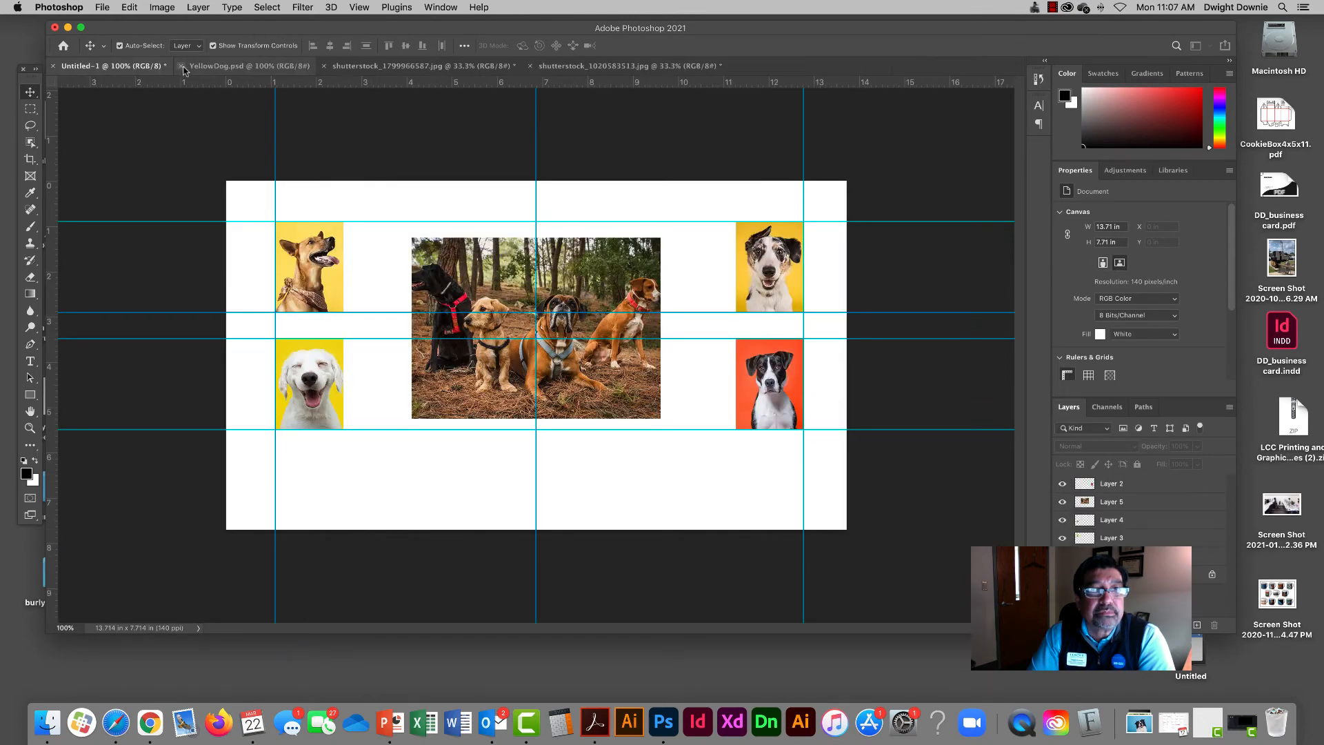
click(182, 66)
click(182, 66)
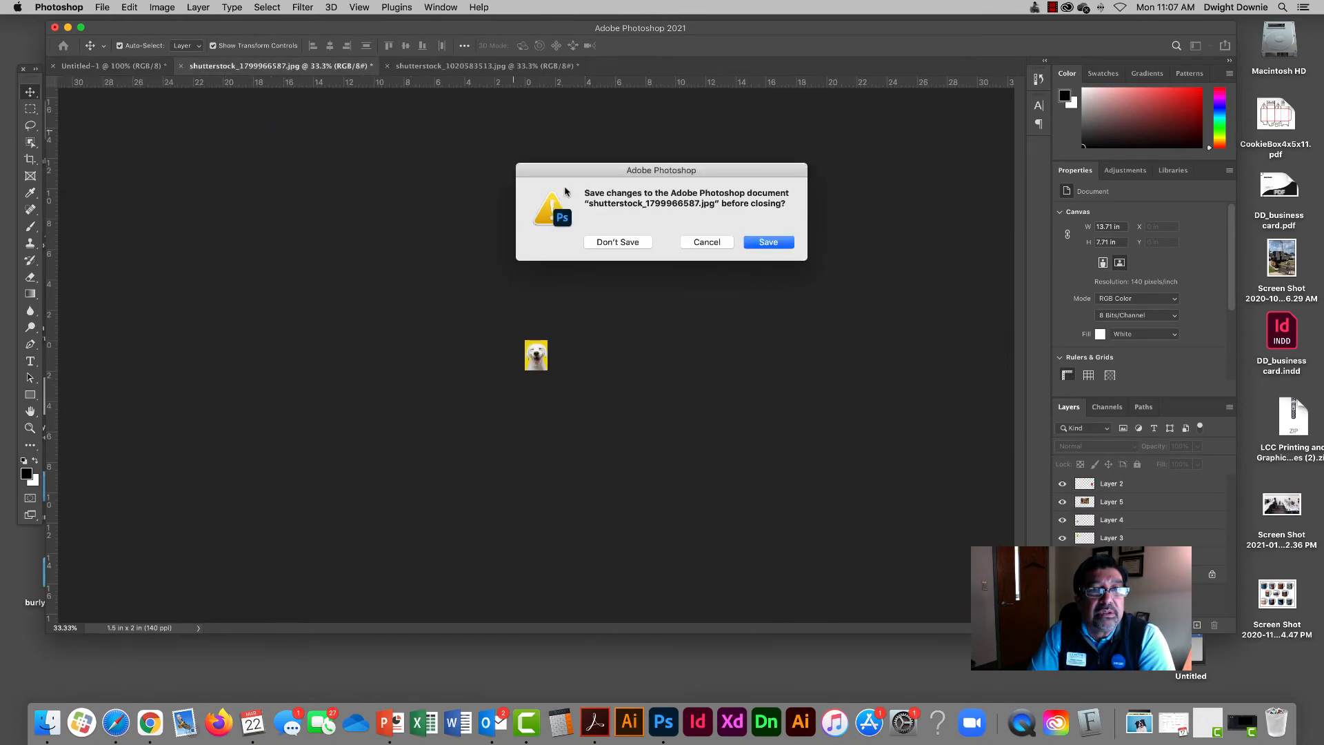
click(619, 242)
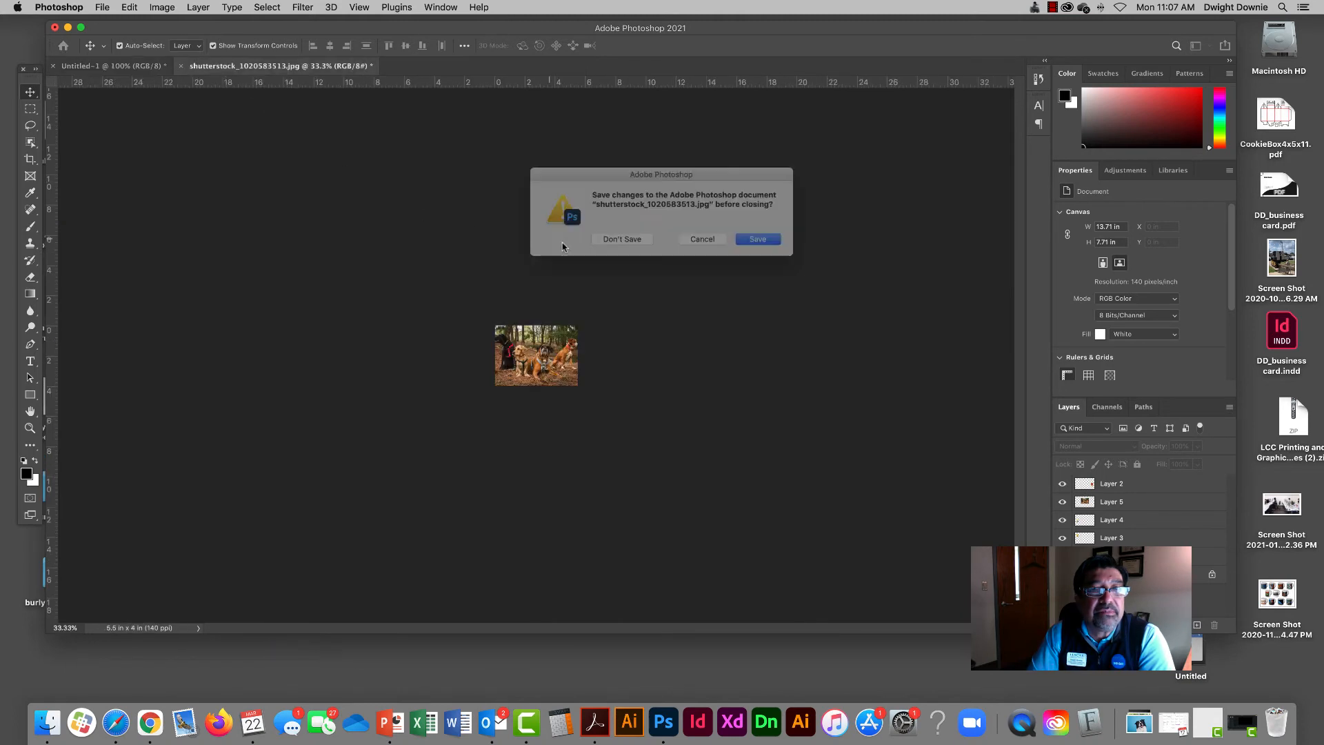
click(620, 242)
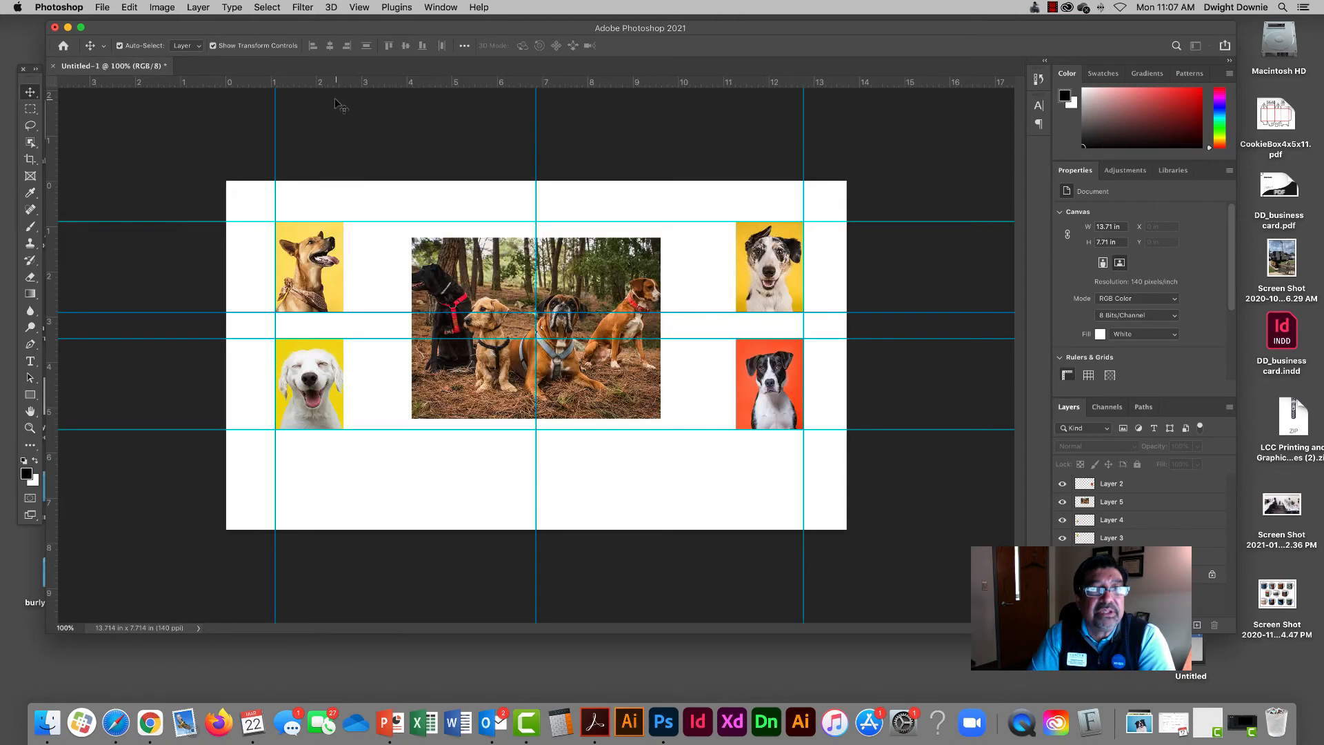
Step: Open the paw-print pattern shutterstock_754983577.eps from the Dog Family Pics folder and move the rasterize dialog for a clearer view
click(101, 7)
click(114, 35)
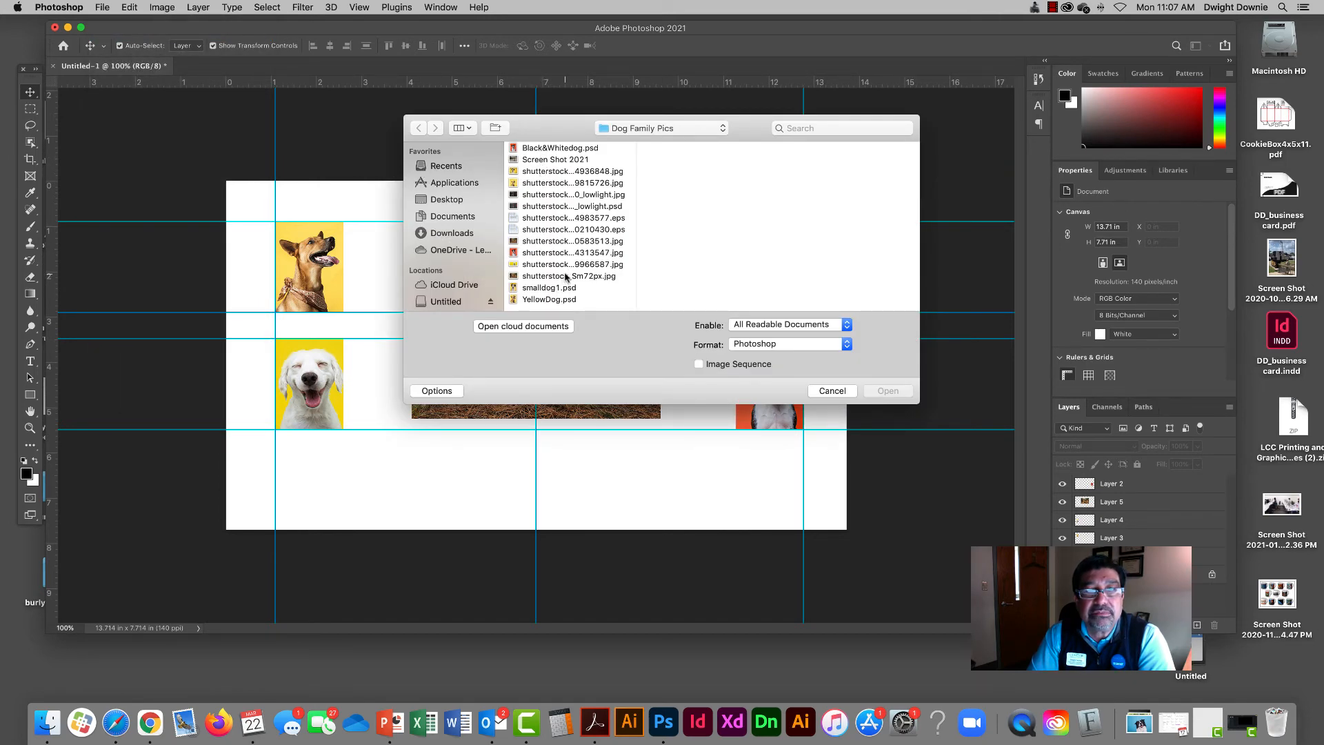
click(552, 218)
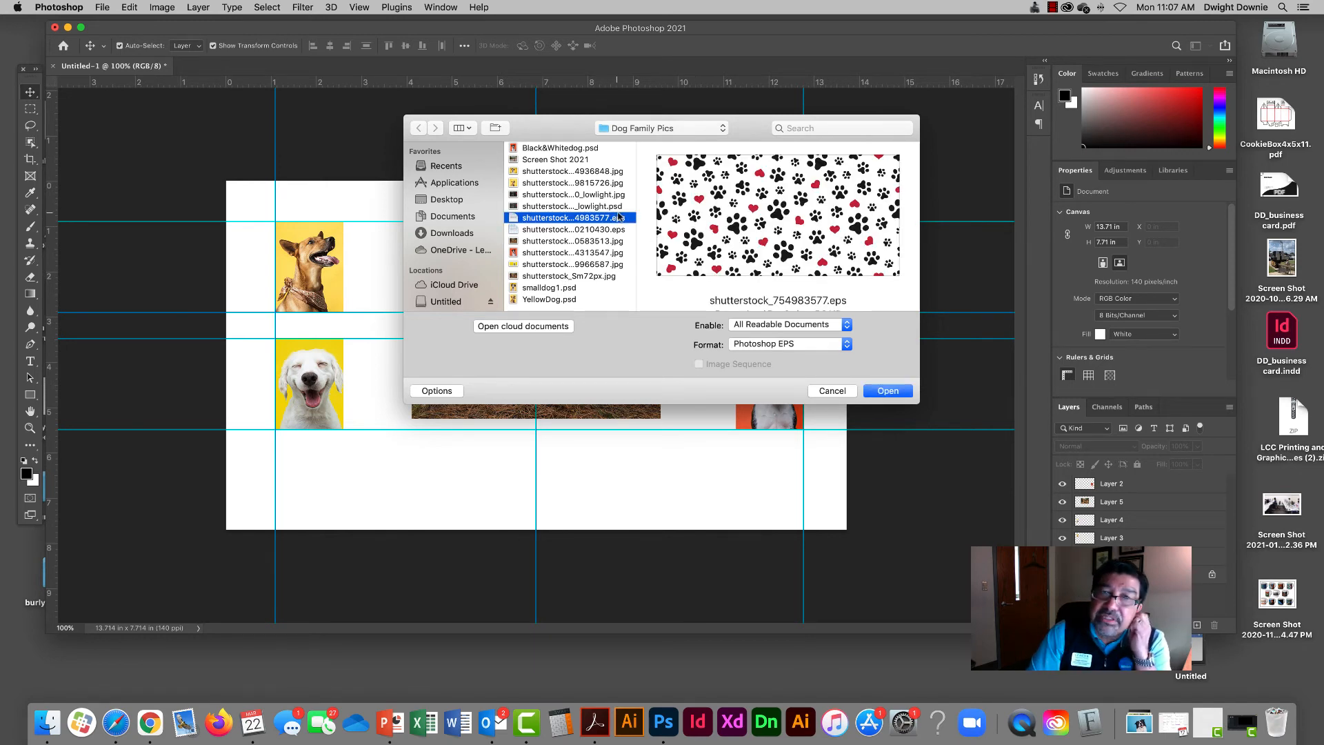
click(888, 391)
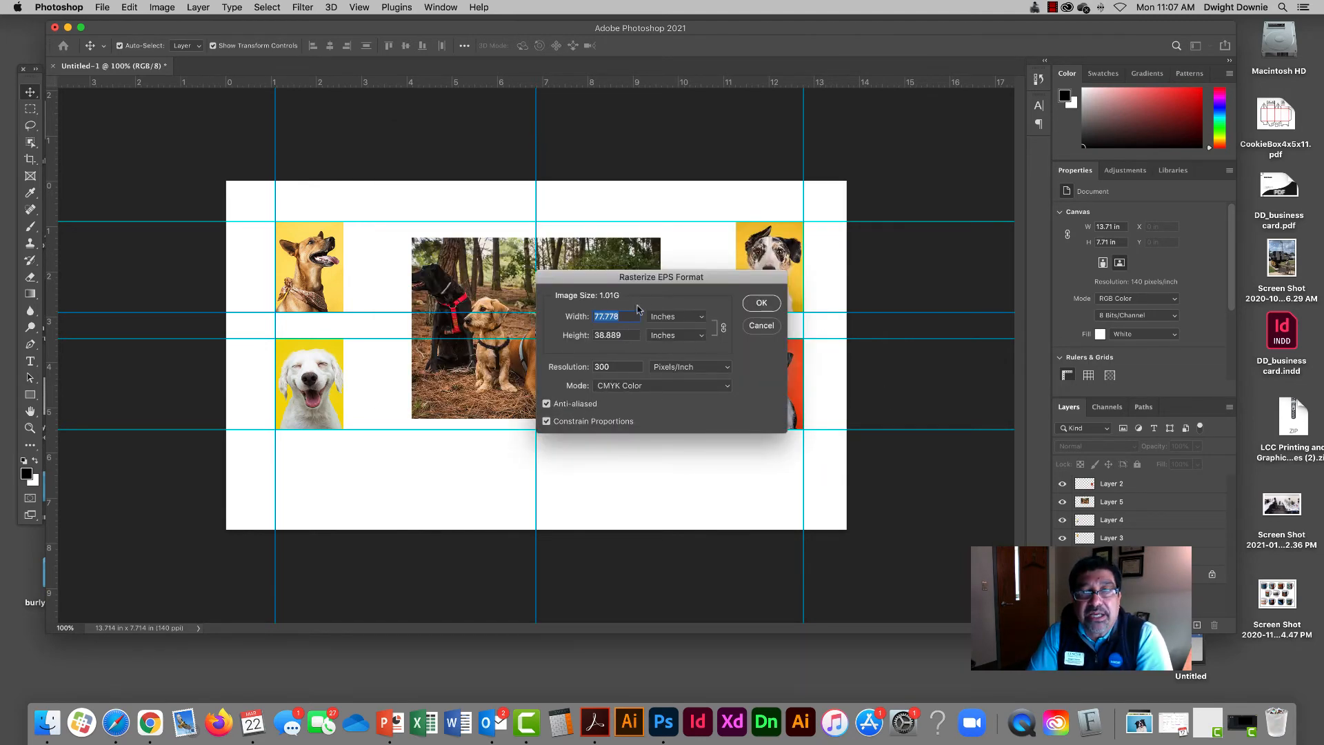
drag(651, 281, 639, 269)
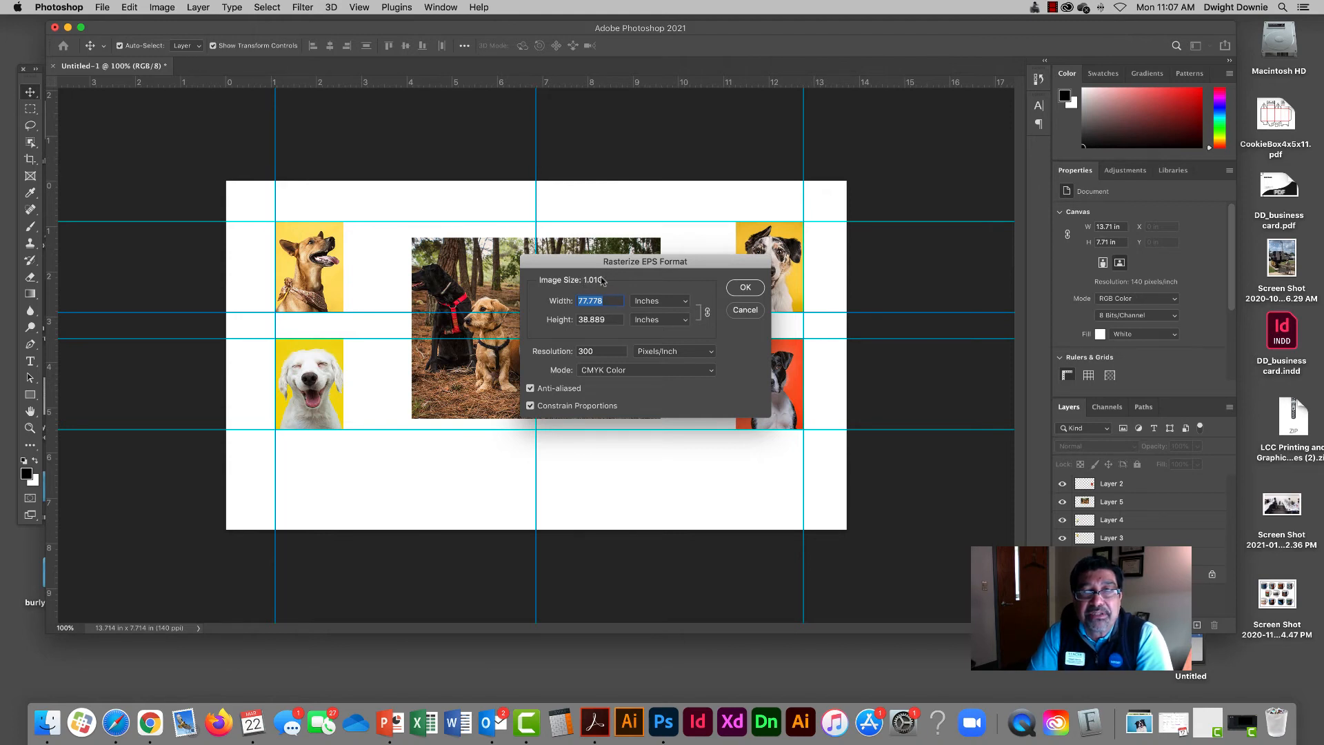
drag(592, 266, 585, 256)
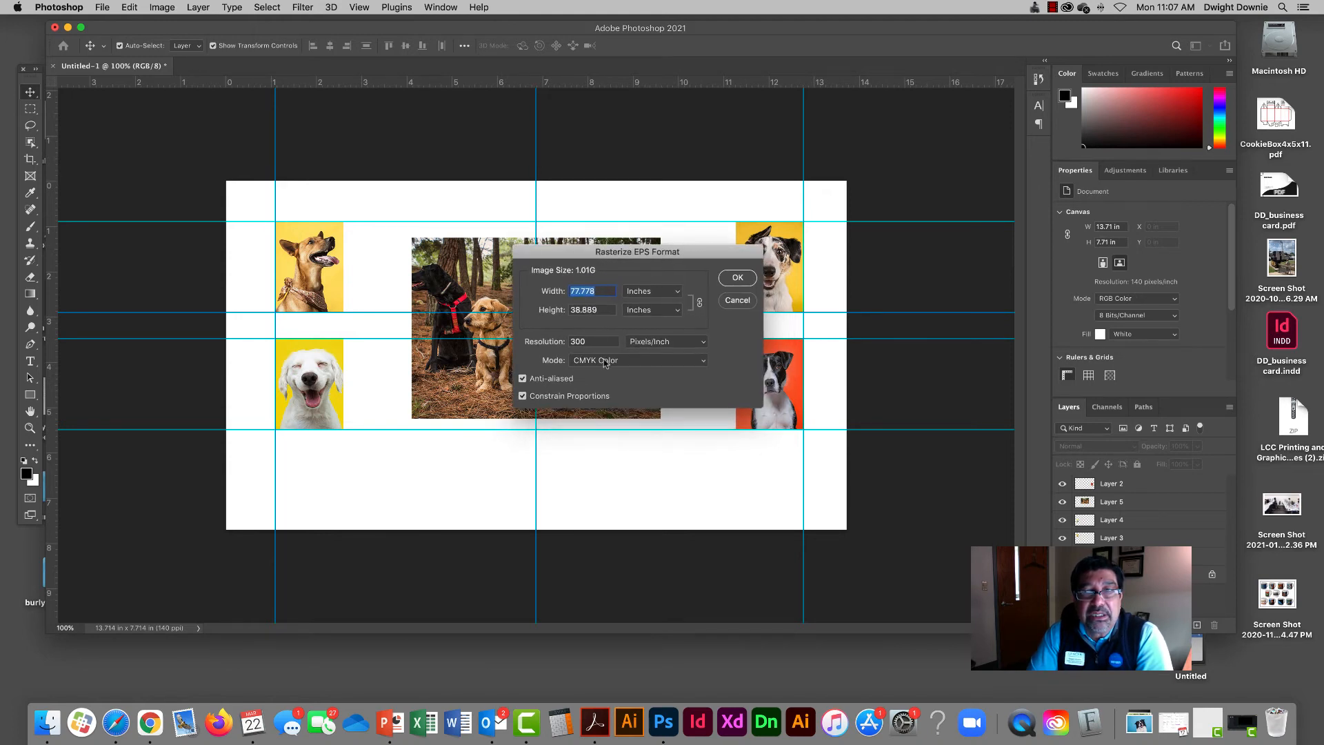
Step: Set the EPS rasterizing mode to RGB Color and its resolution to 140 pixels/inch
click(670, 366)
click(667, 352)
double_click(596, 342)
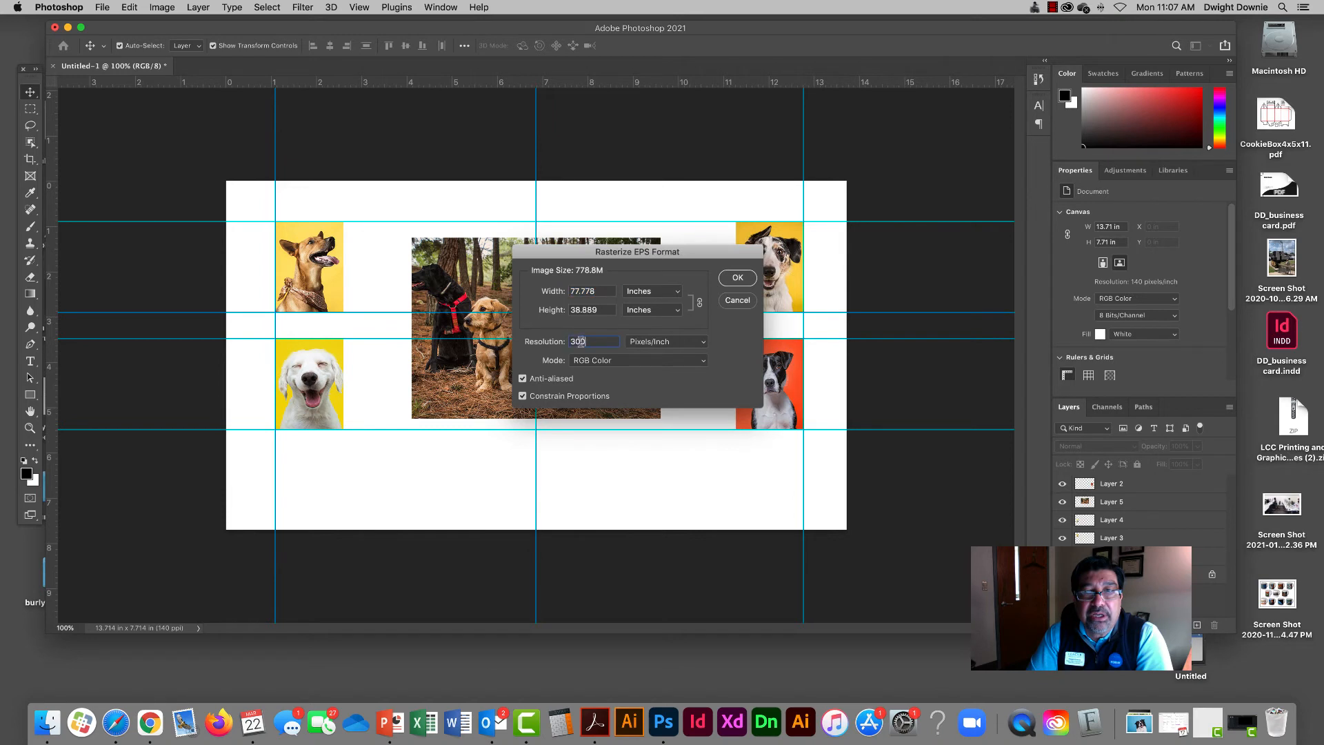
text(140)
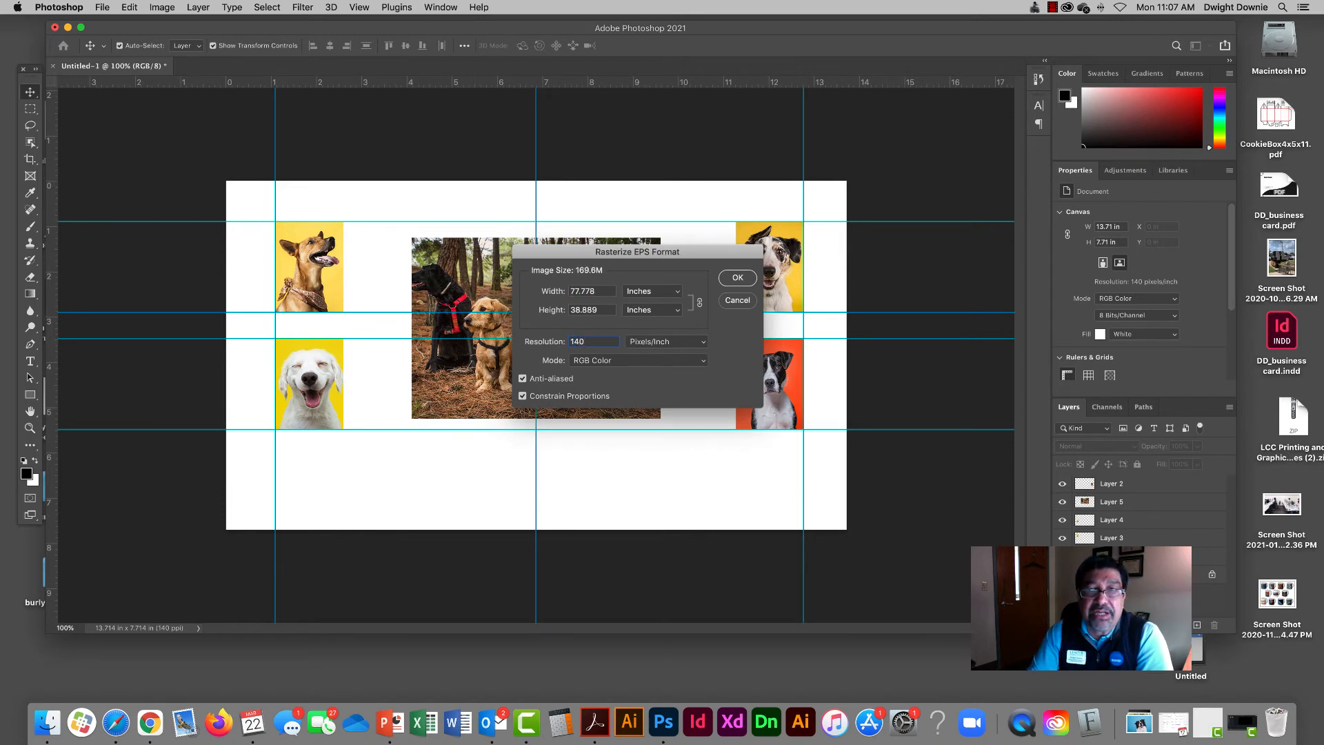
Step: Switch the EPS dimensions to pixels, try a width of 1920, then set the height to 1080 with proportions constrained and rasterize the file
double_click(609, 291)
click(652, 294)
click(641, 278)
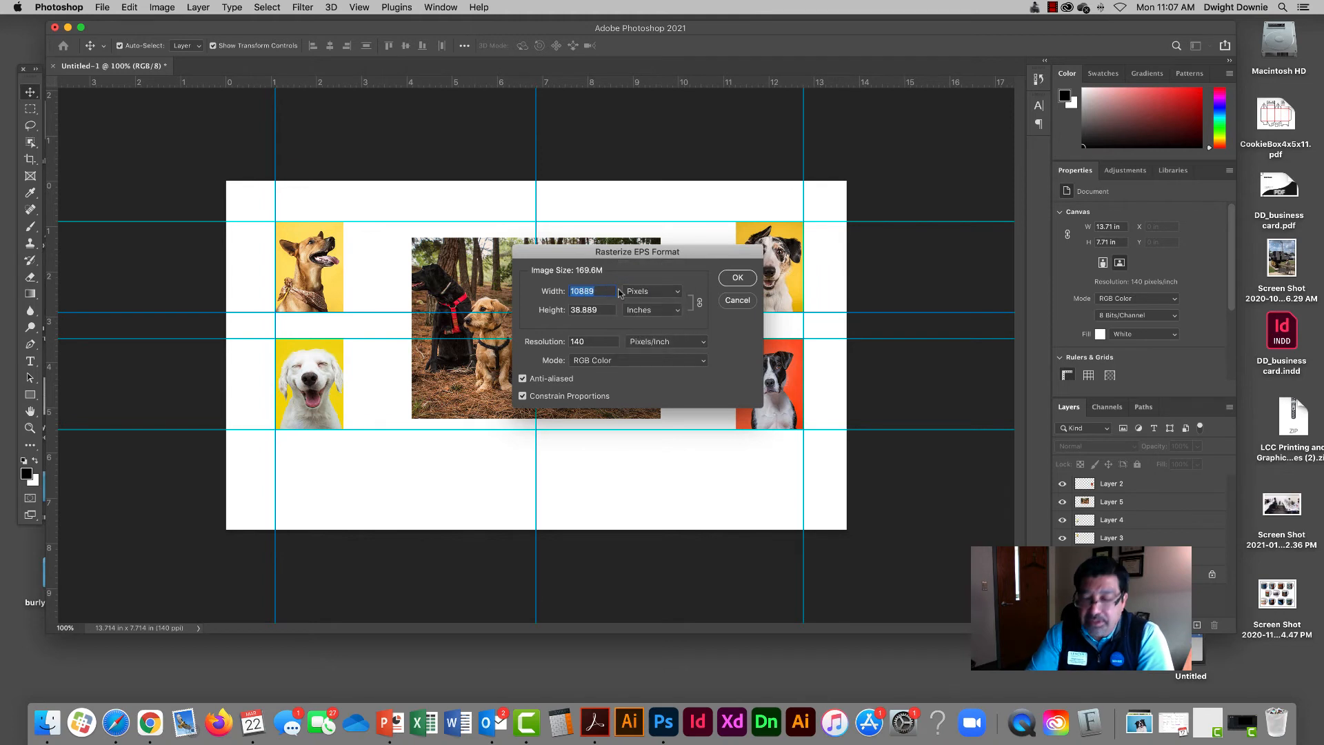
text(1920)
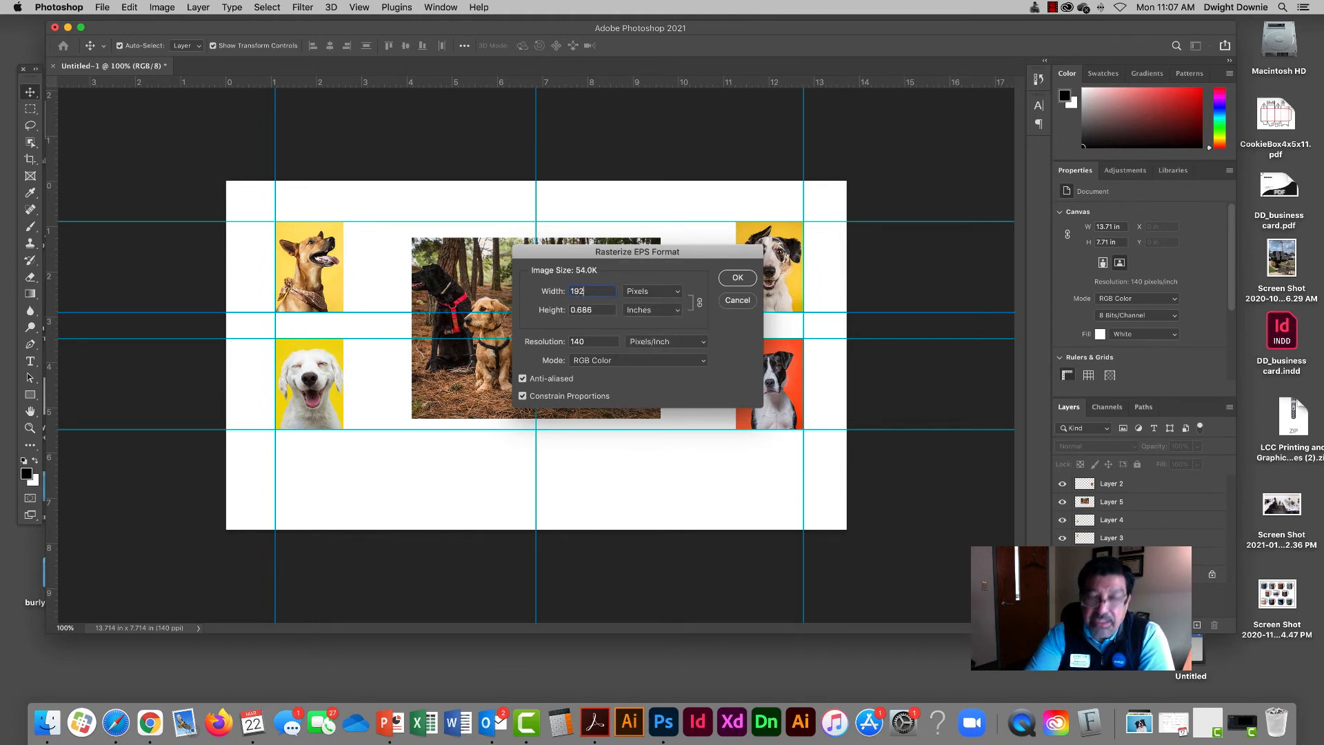
click(649, 311)
click(641, 297)
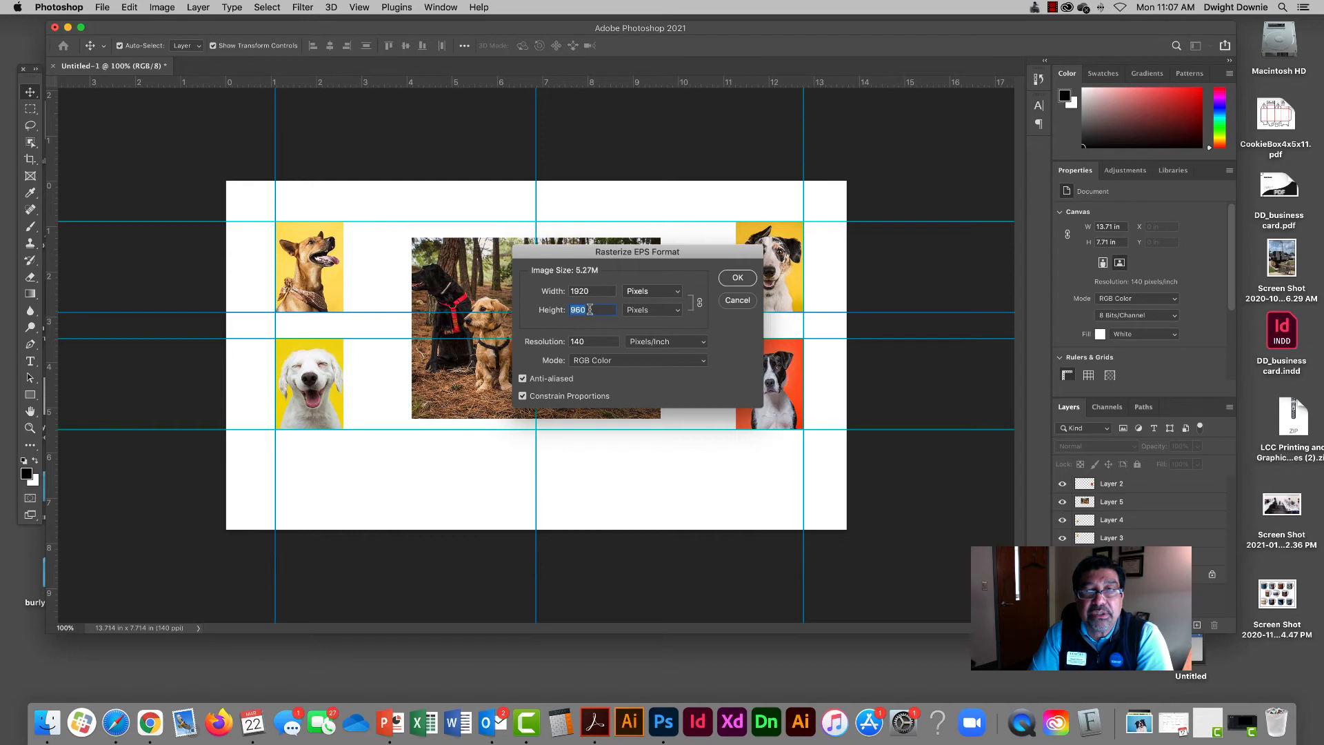
text(1080)
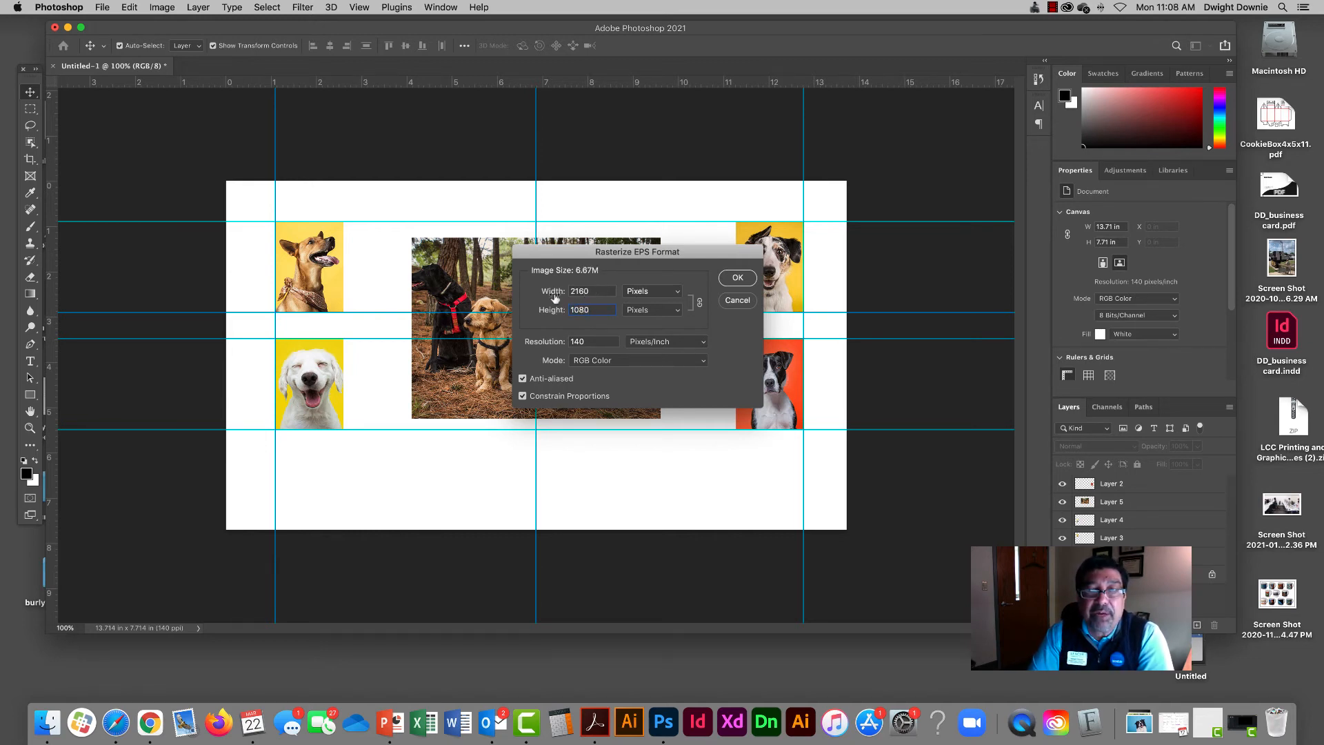
click(736, 278)
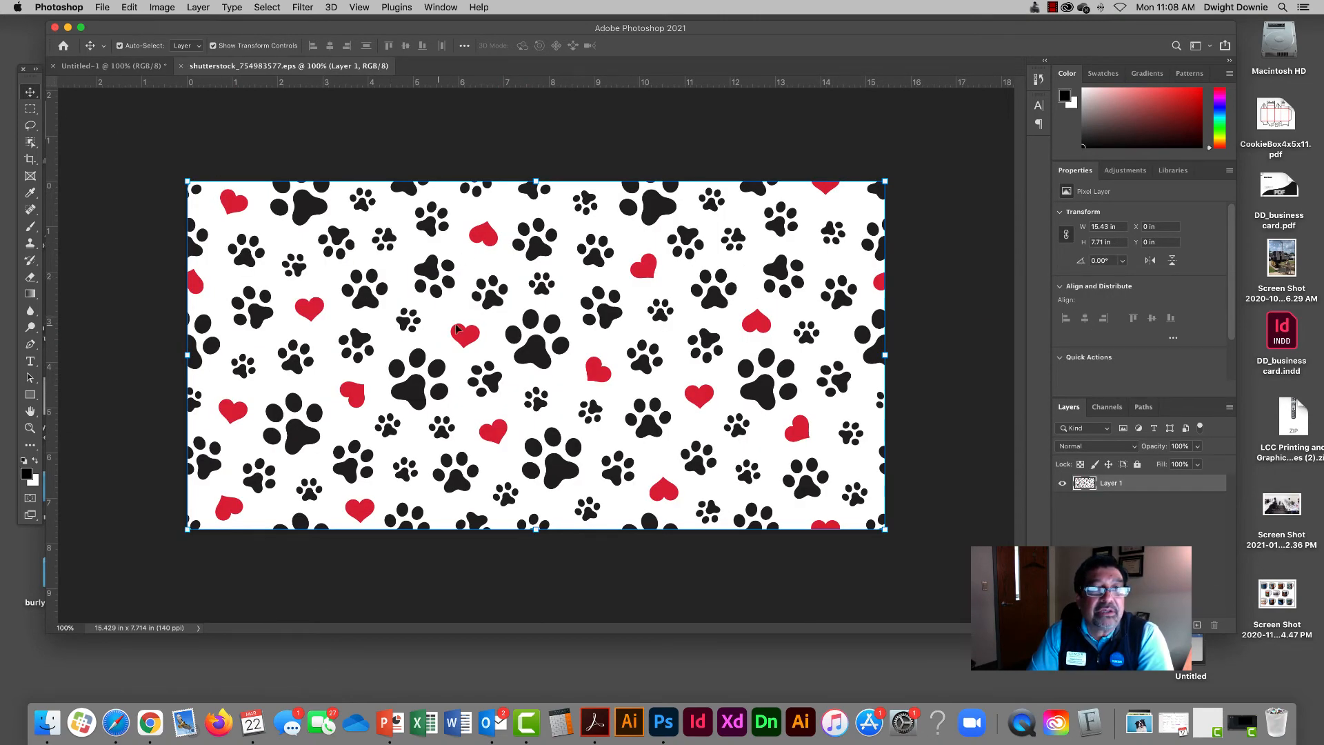
Step: Copy the rasterized paw-print pattern into Untitled-1 as a new layer
drag(308, 253, 135, 71)
drag(259, 151, 283, 197)
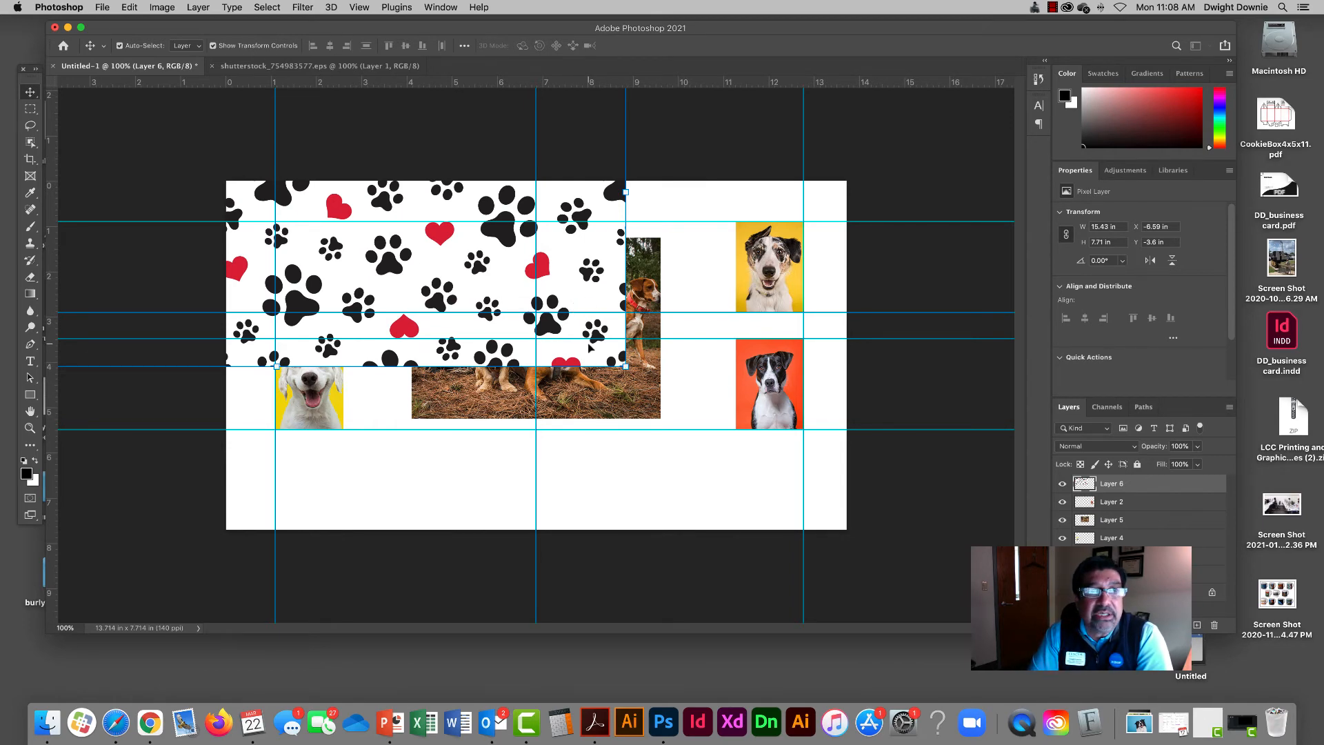
Step: Check the paw-print file's image size in pixels and leave it unchanged
click(304, 66)
click(172, 7)
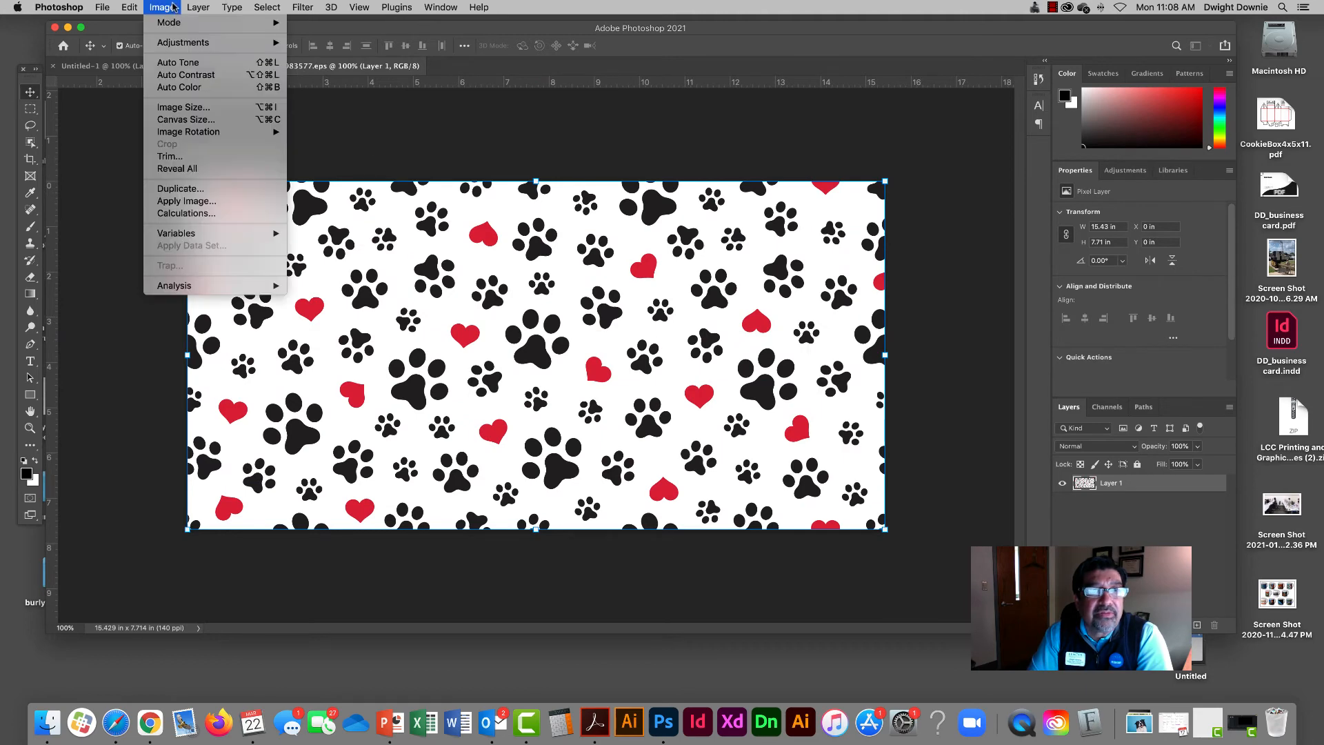
click(184, 107)
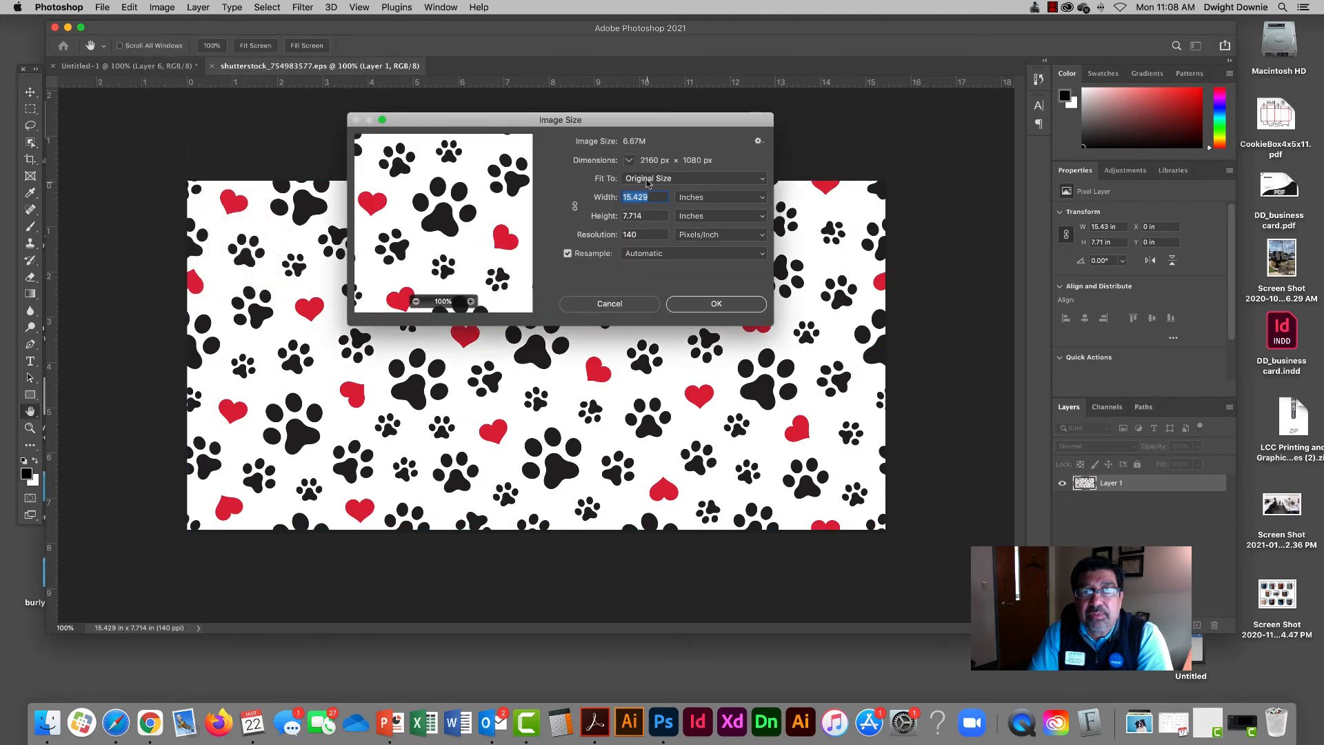
click(699, 198)
click(698, 186)
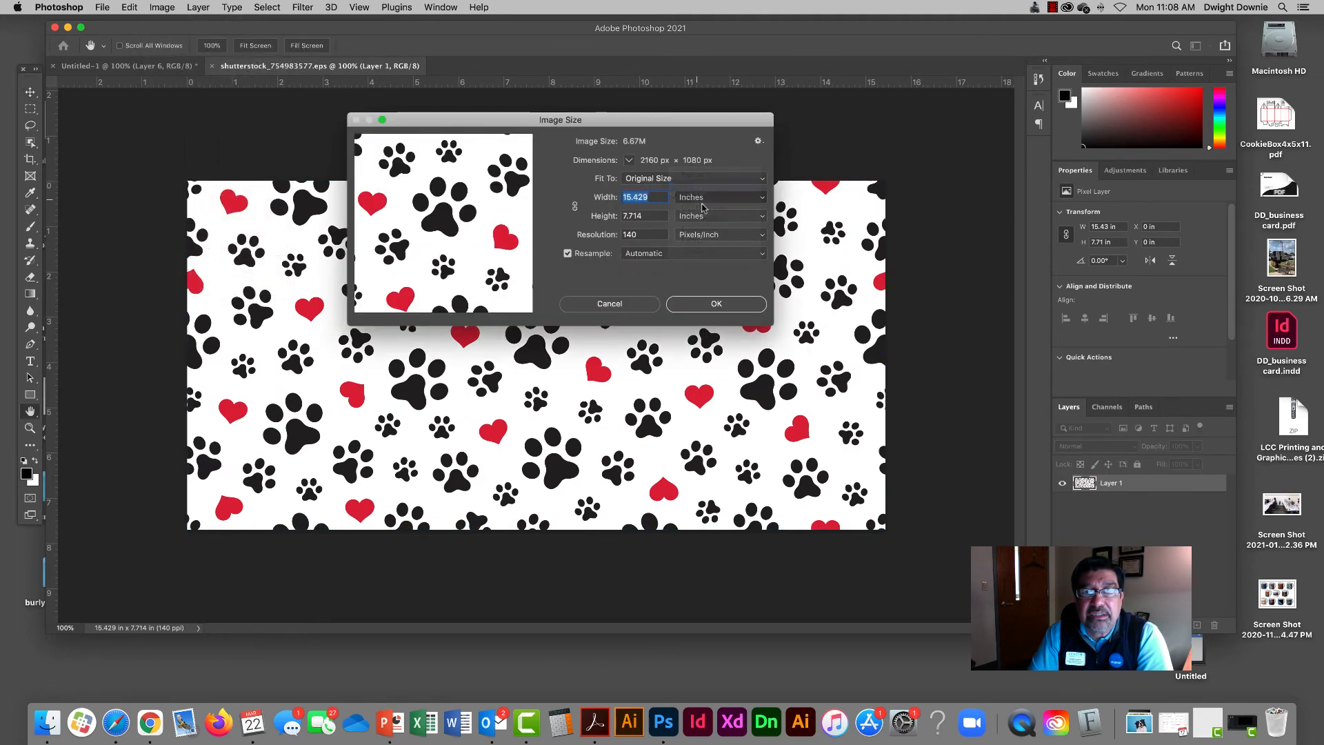
click(703, 217)
click(723, 160)
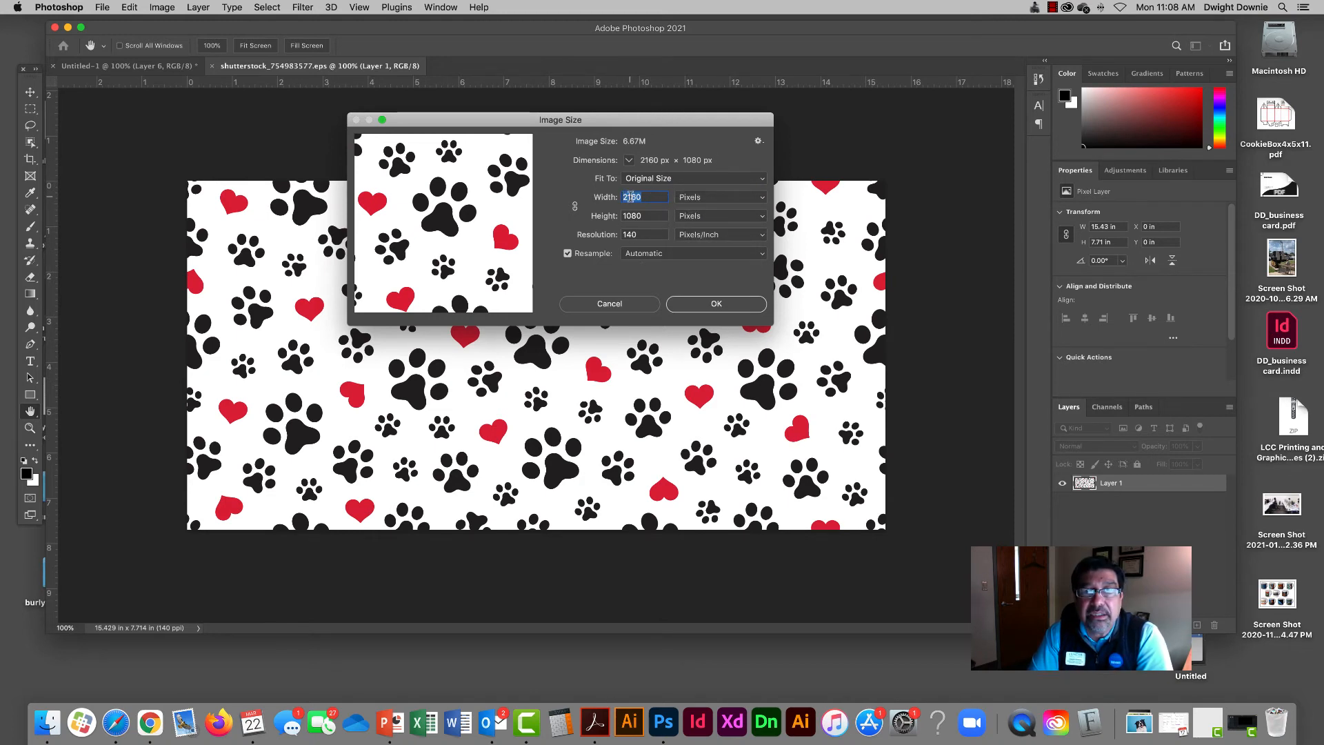
click(632, 304)
Step: Reposition the paw-print layer in Untitled-1 so it spans the canvas's full width, and hide the transform controls
click(158, 69)
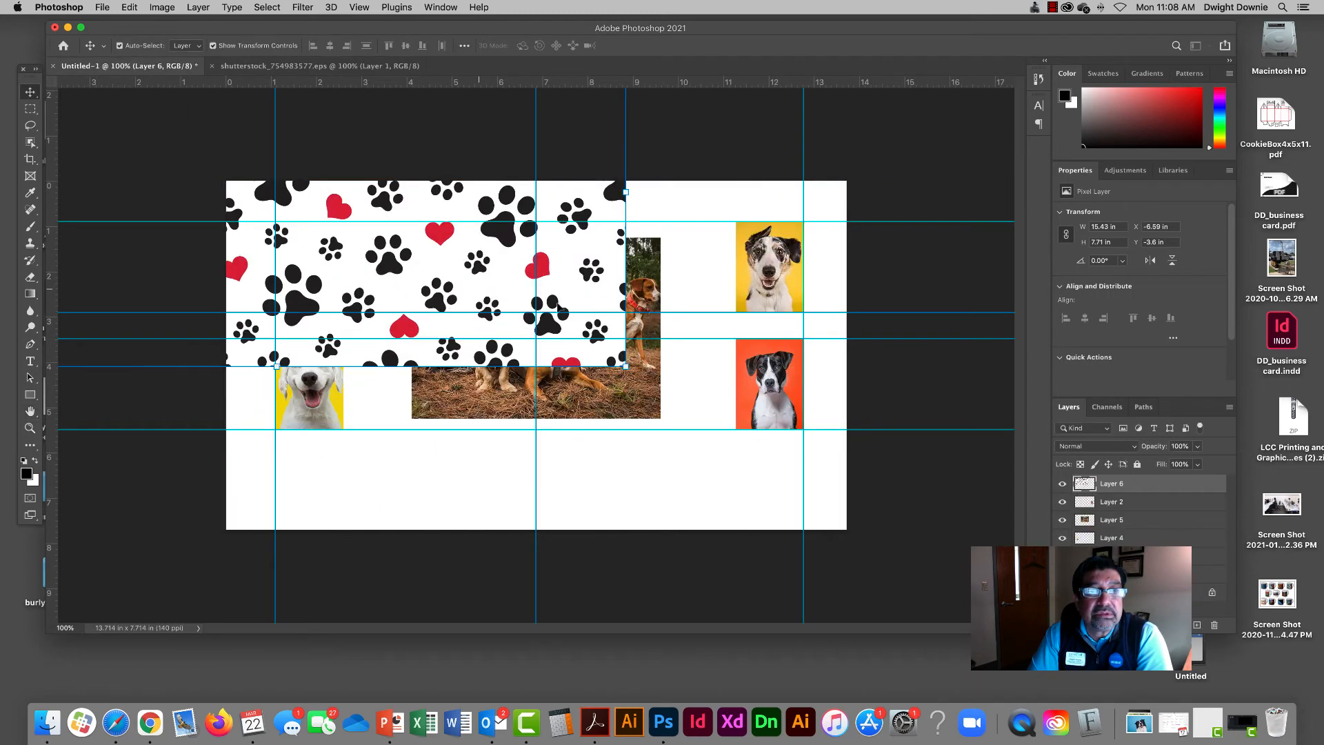
drag(485, 243, 676, 387)
drag(689, 376, 682, 338)
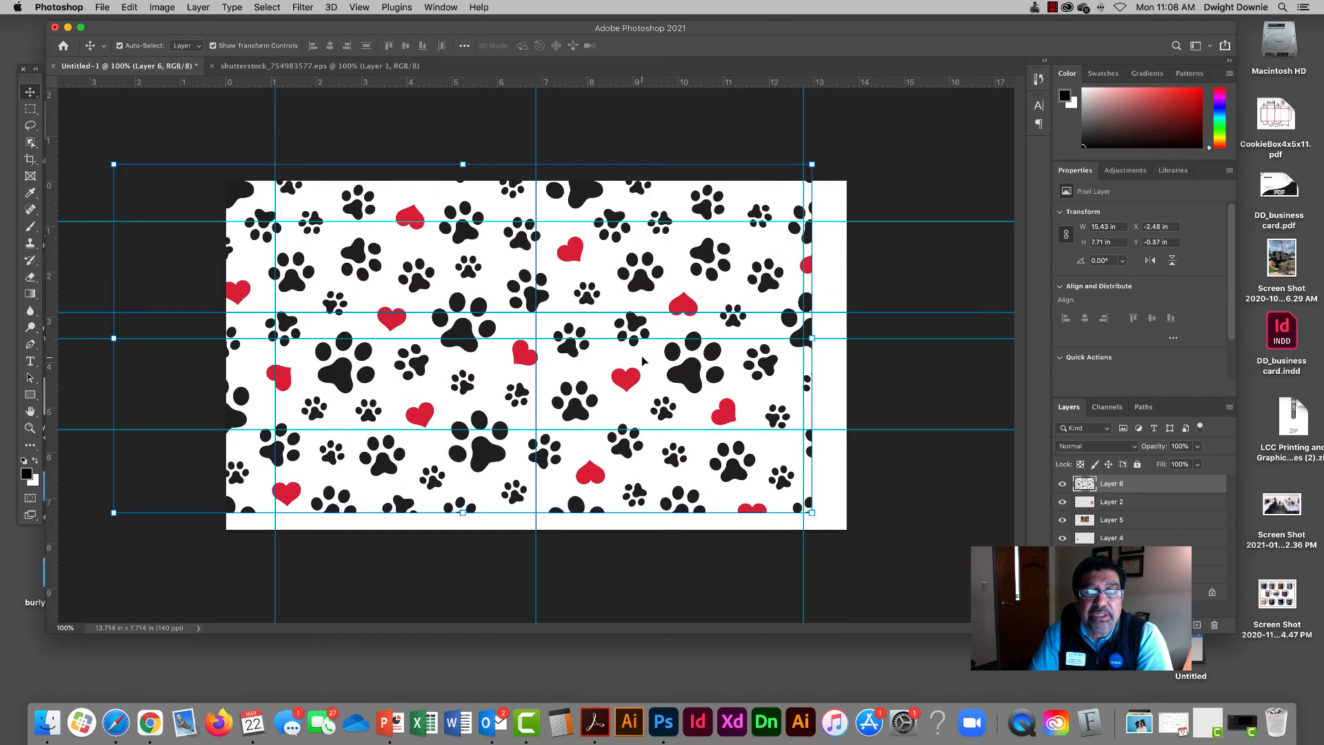
click(233, 46)
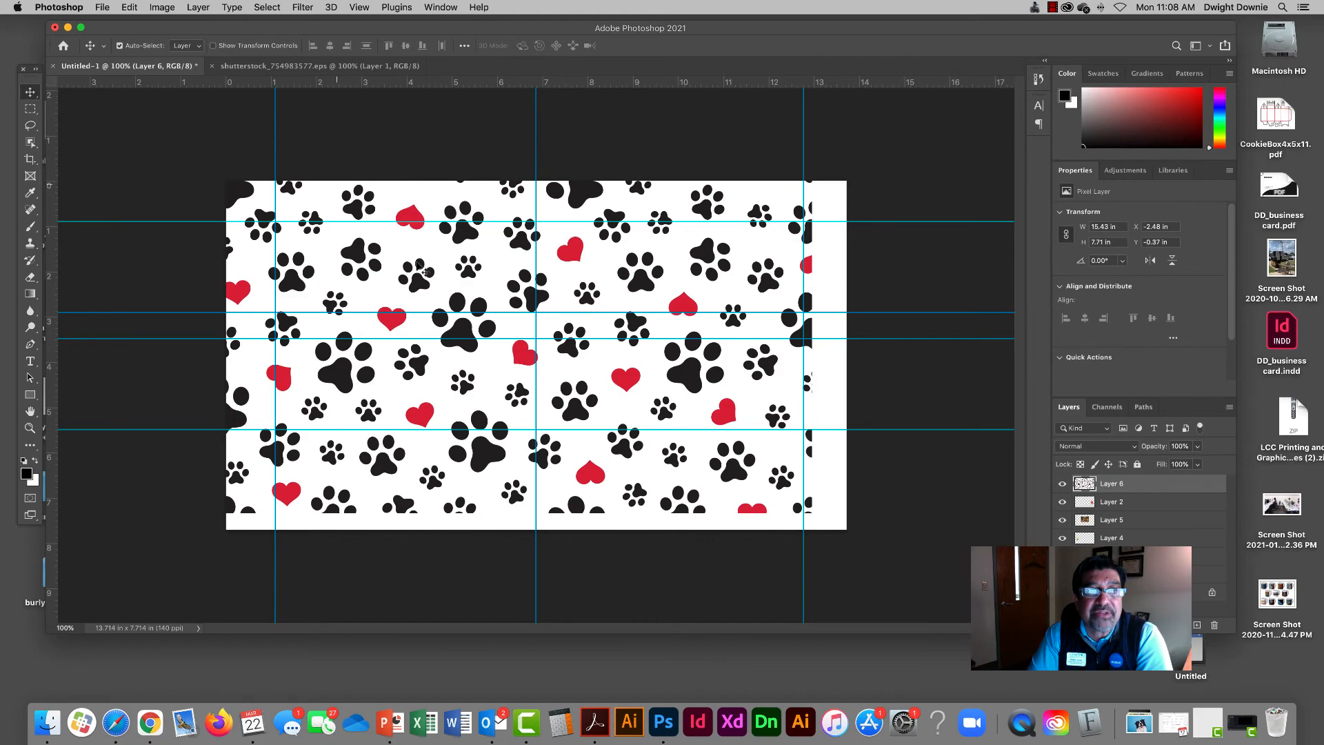
drag(442, 231, 508, 216)
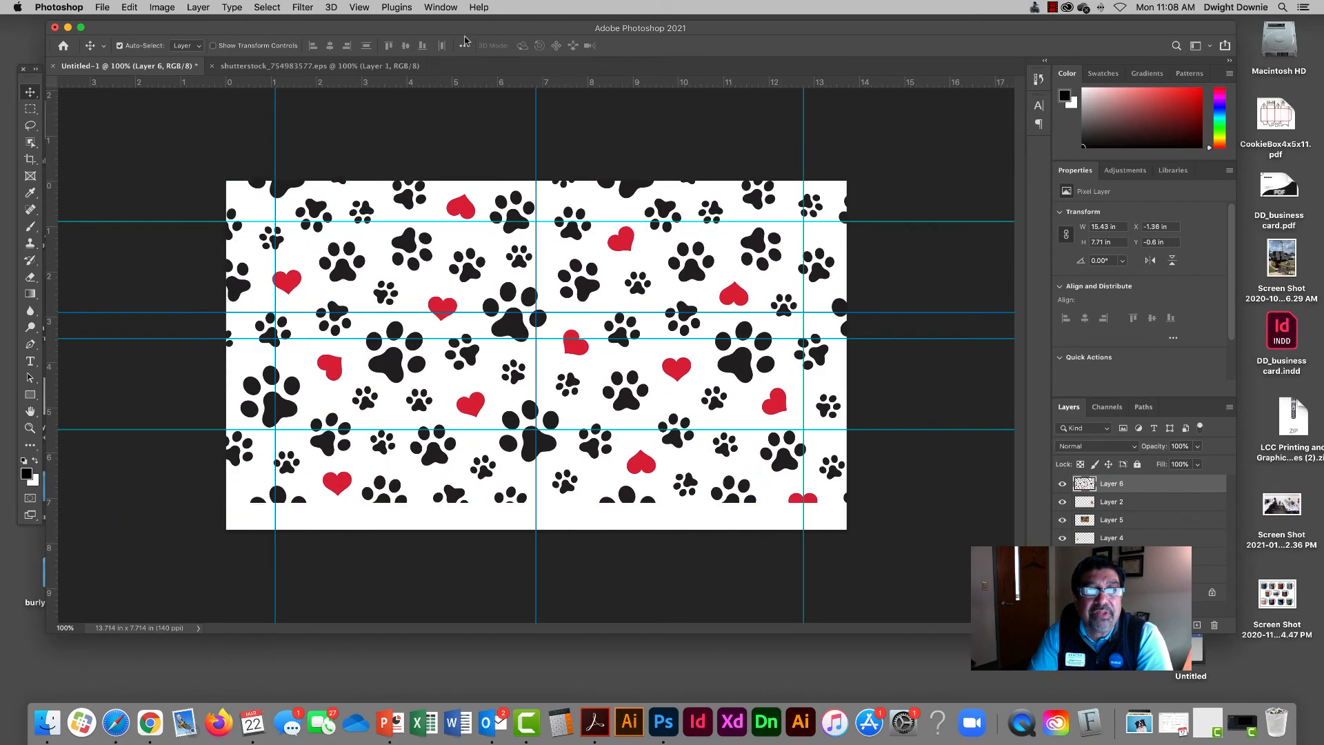
Step: Clear all guides from Untitled-1, shift the paw-print layer upward and show its transform controls
click(358, 7)
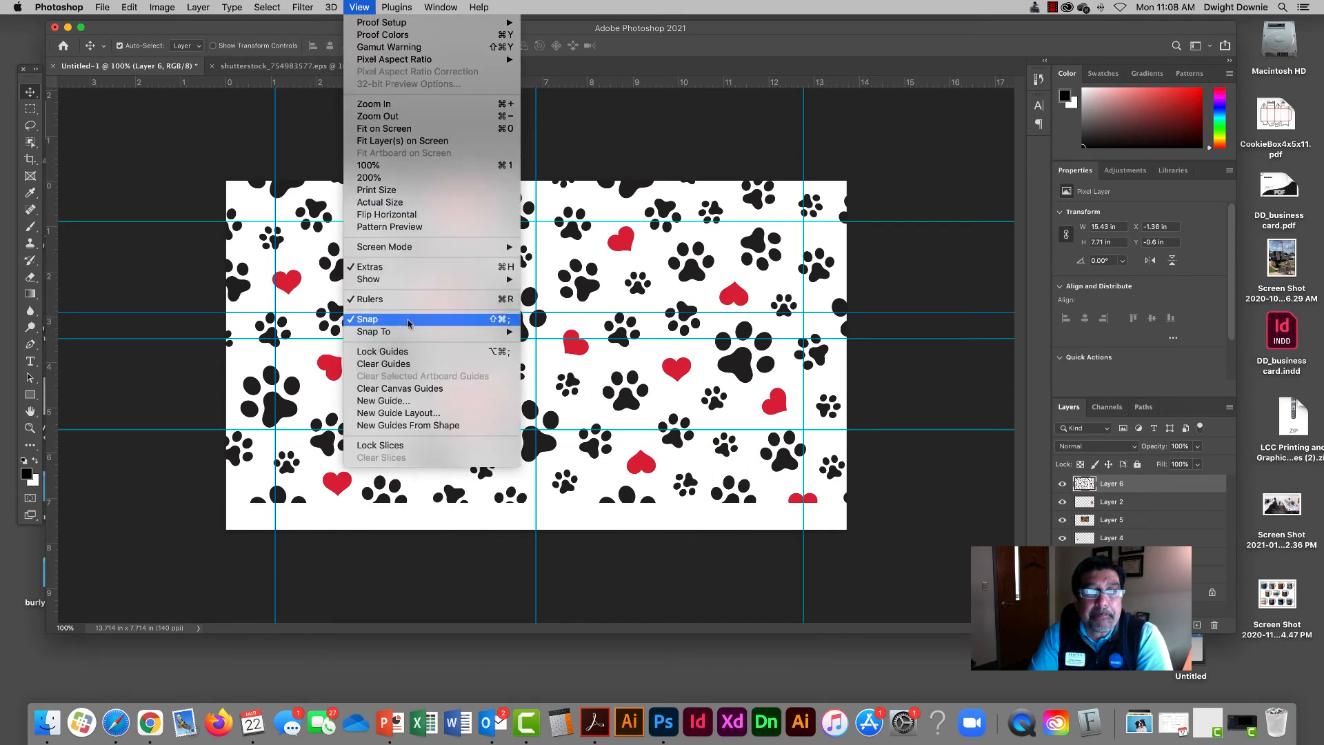
click(411, 365)
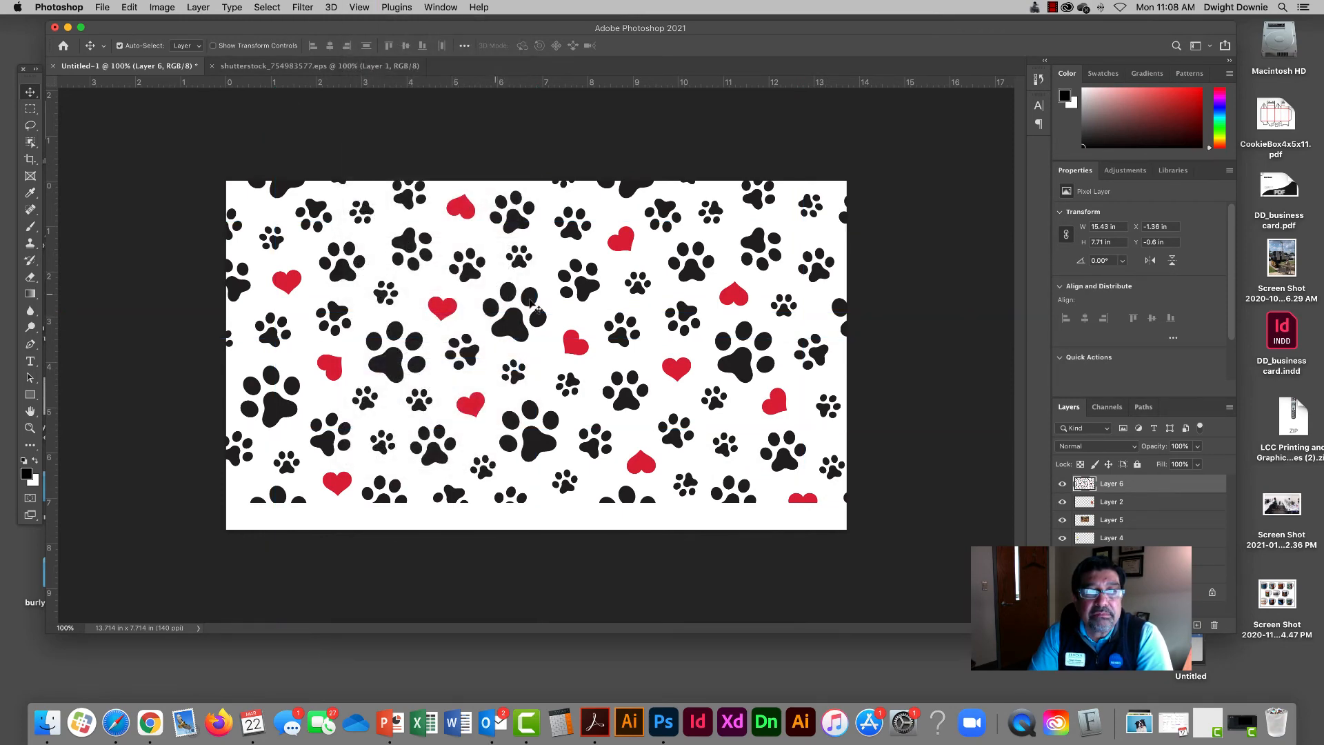
mouse_move(493, 252)
mouse_down()
mouse_move(591, 275)
mouse_move(526, 207)
mouse_move(500, 235)
mouse_up()
click(213, 46)
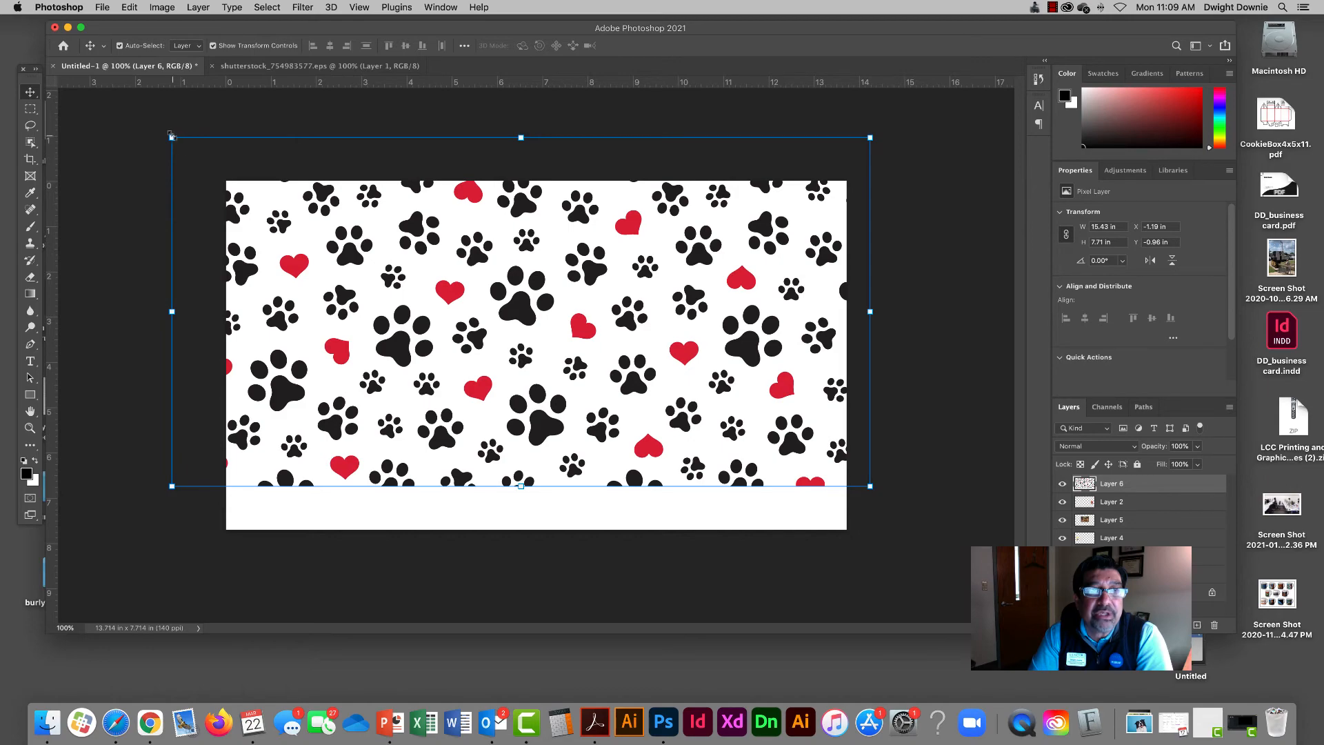
drag(172, 311, 199, 306)
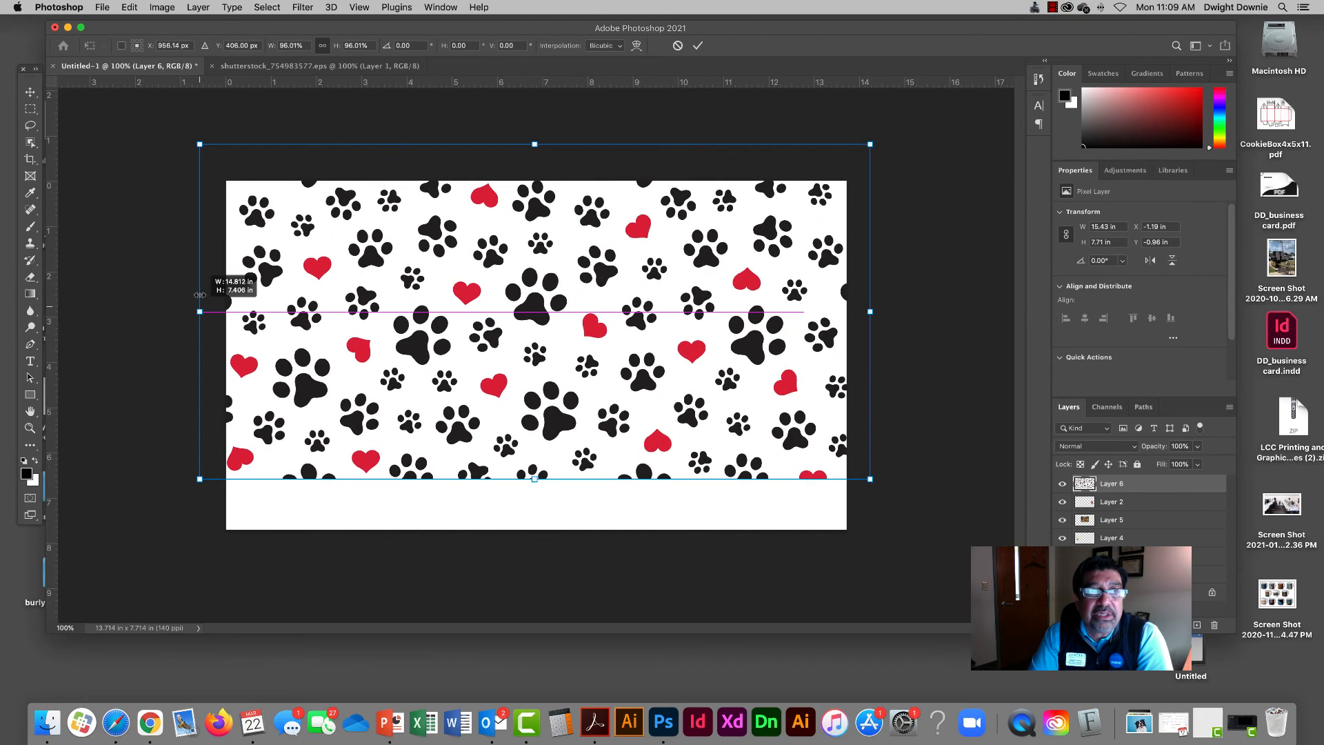
click(129, 8)
click(147, 23)
Step: Reposition the paw-print layer over the whole canvas and reorder it directly above Background, using a detached, taller layer list
drag(376, 183, 404, 259)
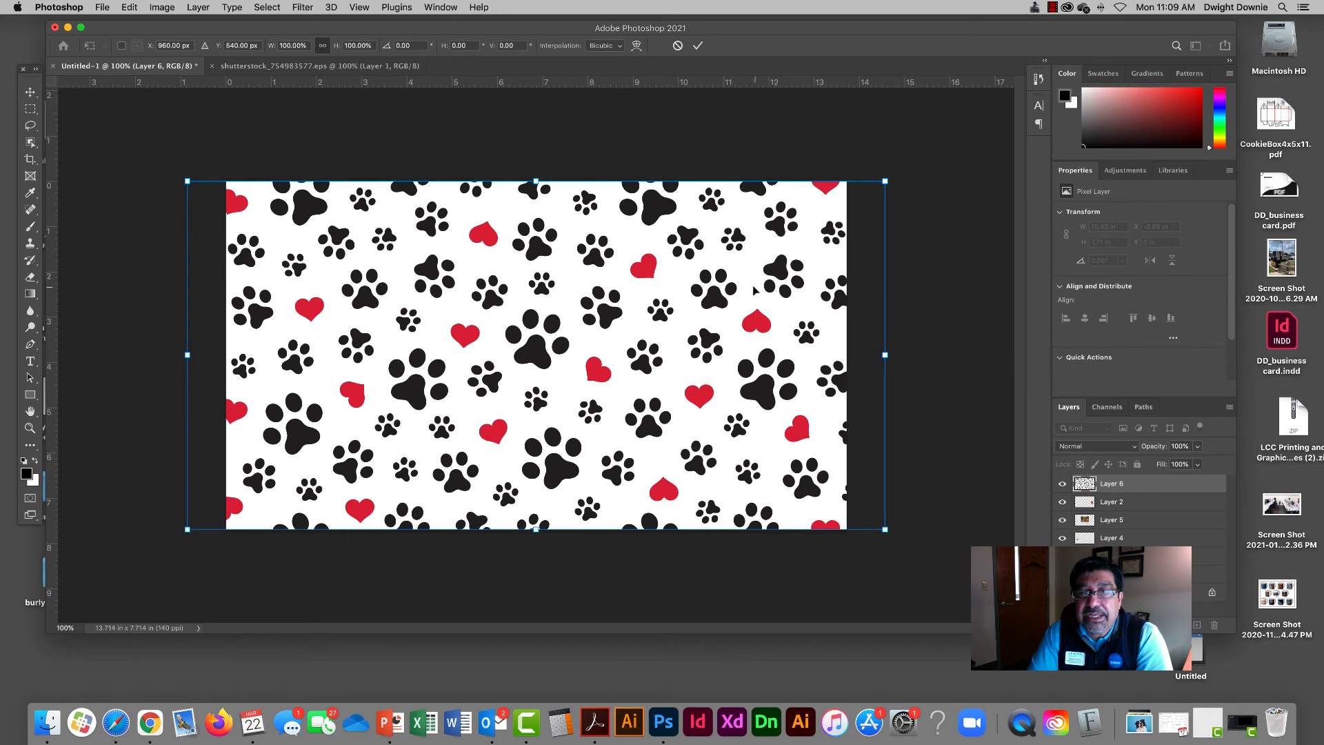
drag(1069, 407, 933, 153)
drag(988, 295, 987, 551)
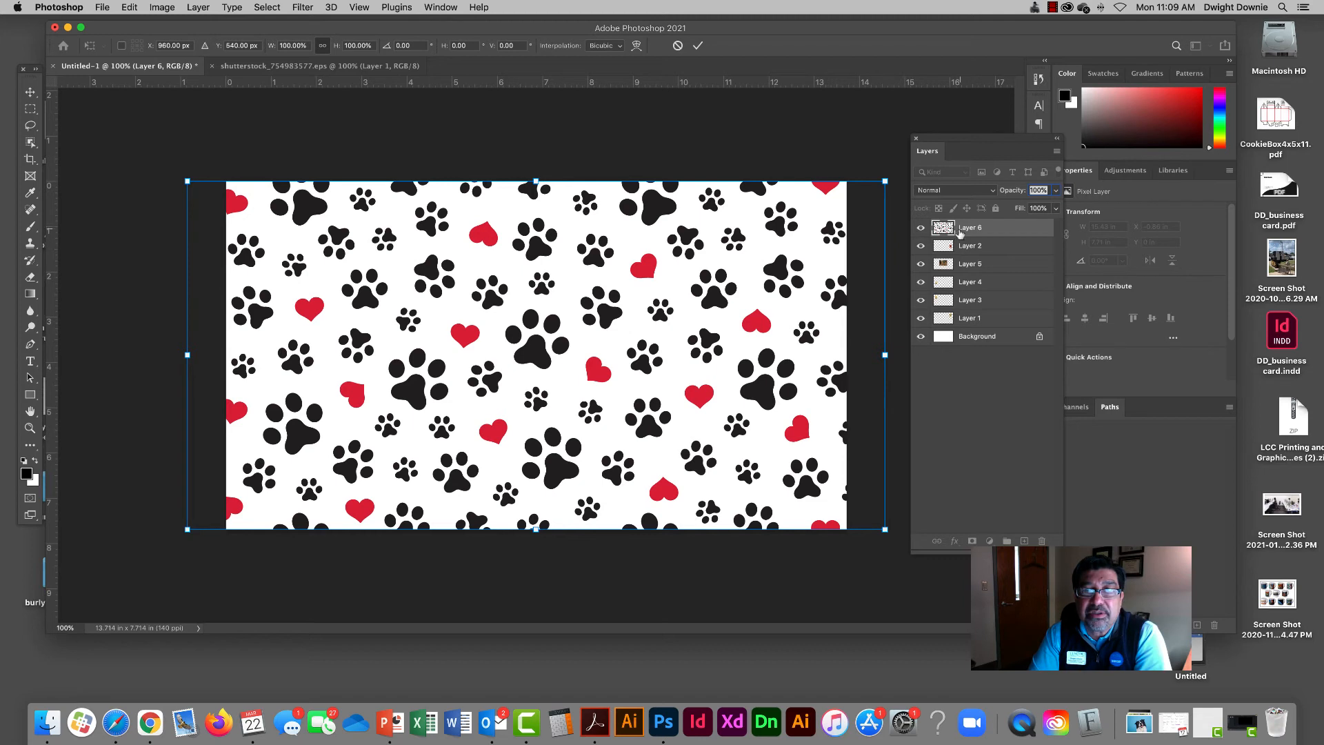
drag(949, 227, 951, 326)
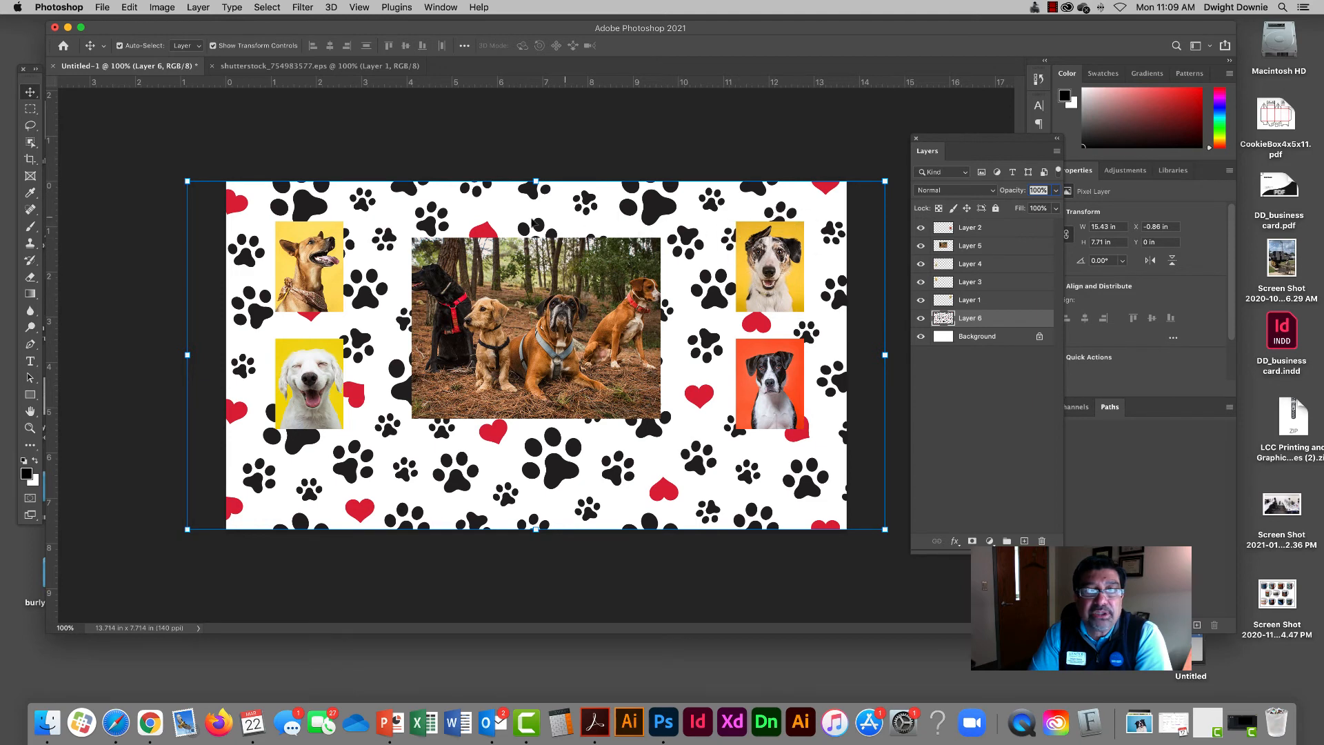
Step: Fade the paw-print layer by lowering its opacity to about 23%, and deselect the layer
click(1055, 191)
drag(1055, 209, 1010, 208)
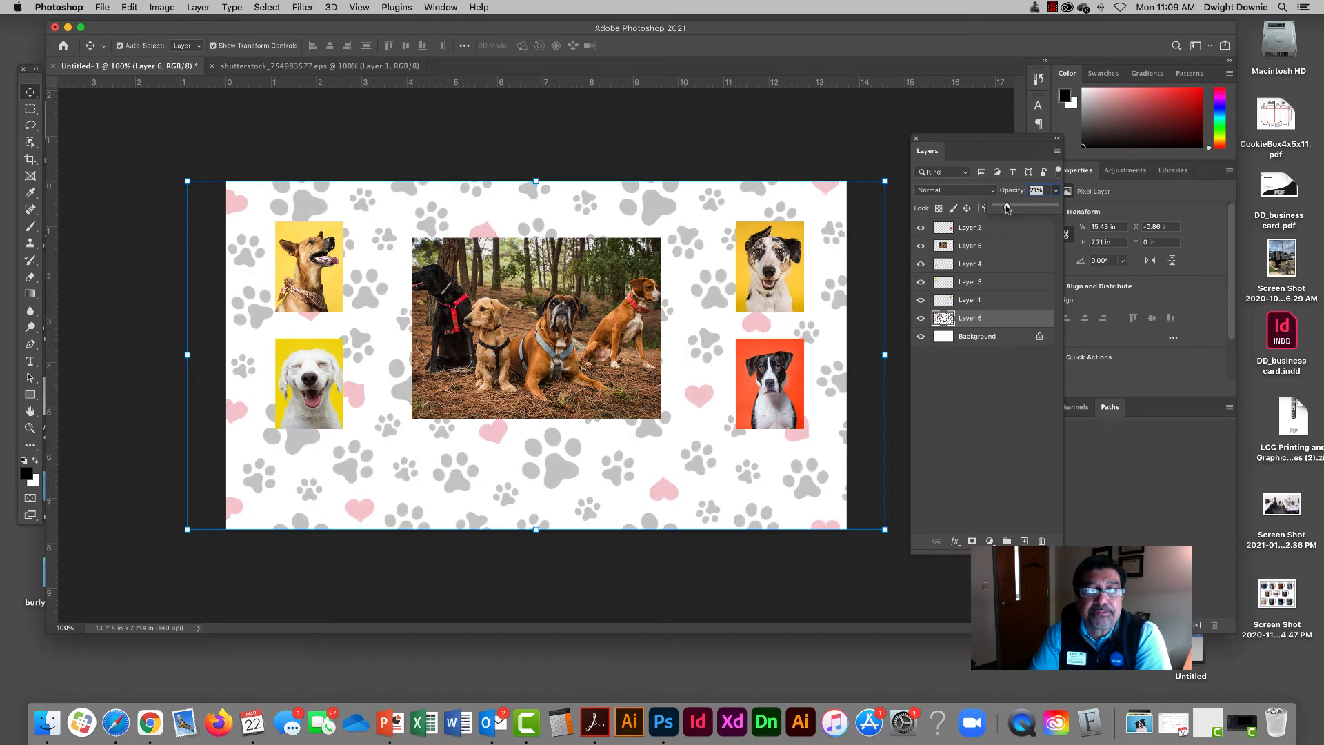
click(908, 256)
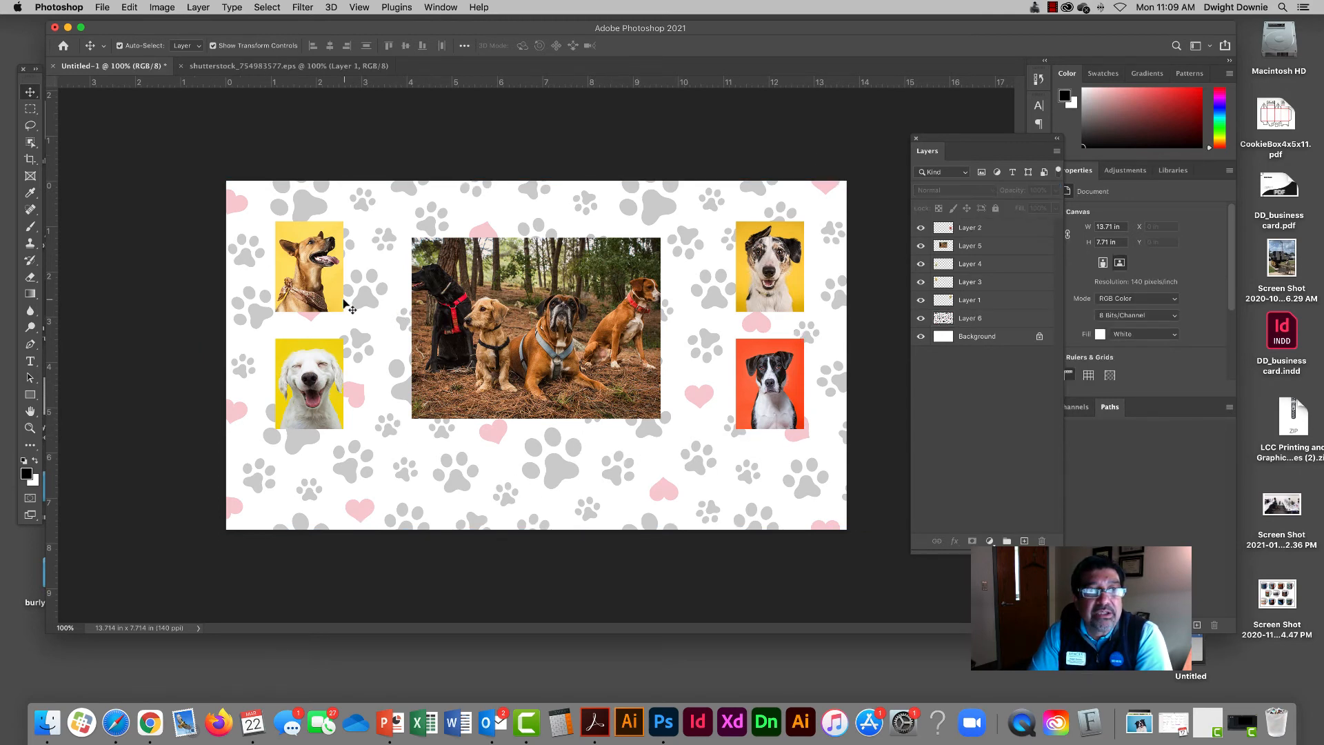
Step: Add a paragraph text box about 6.48 x 1.56 in below the group photo, reading "The" plus the family's surname in plural
click(31, 362)
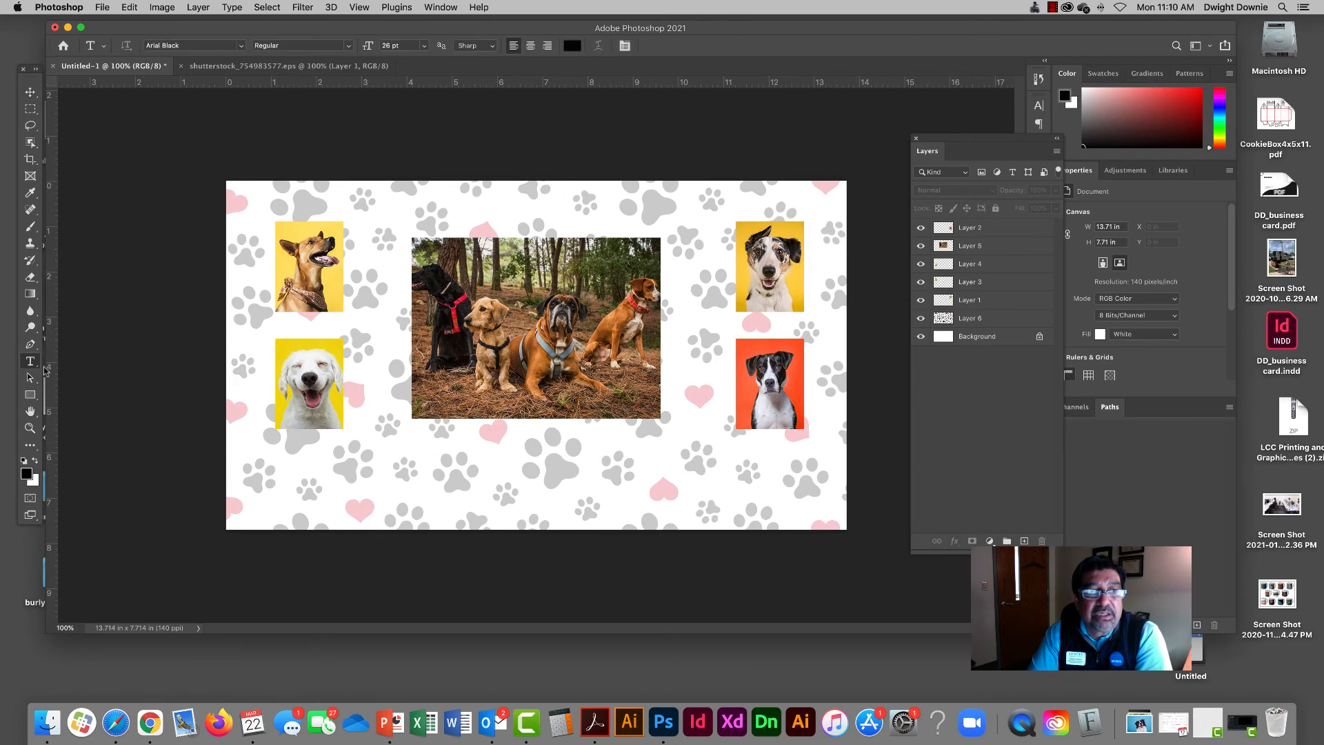
drag(396, 442, 690, 511)
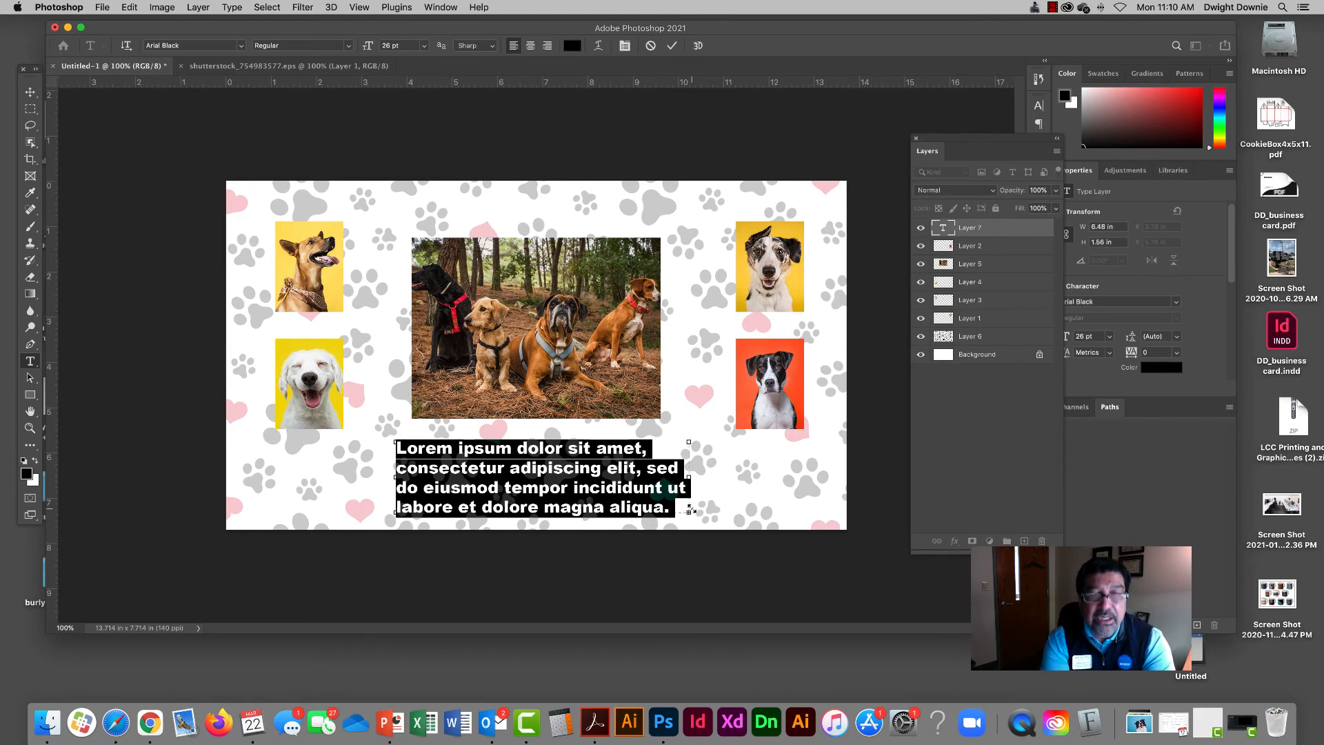
text(Downie)
key(BackSpace)
key(BackSpace)
key(BackSpace)
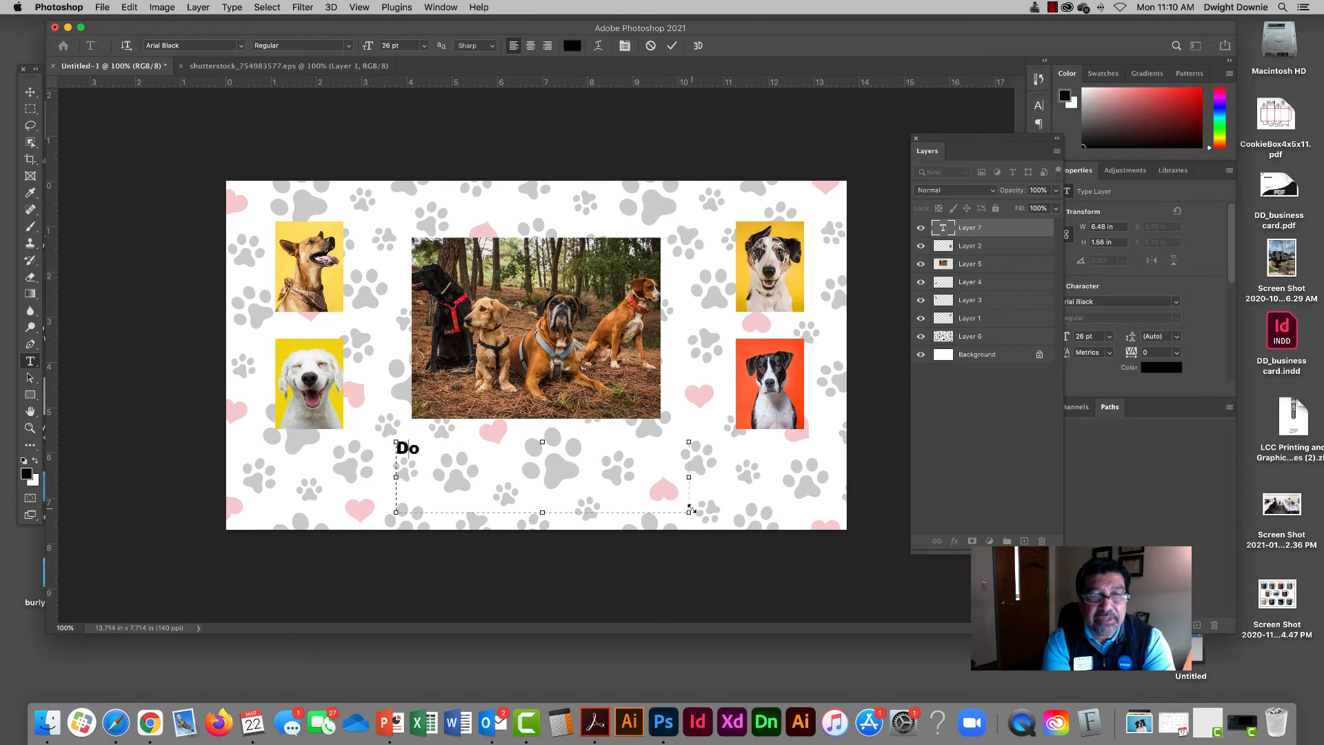
text(T)
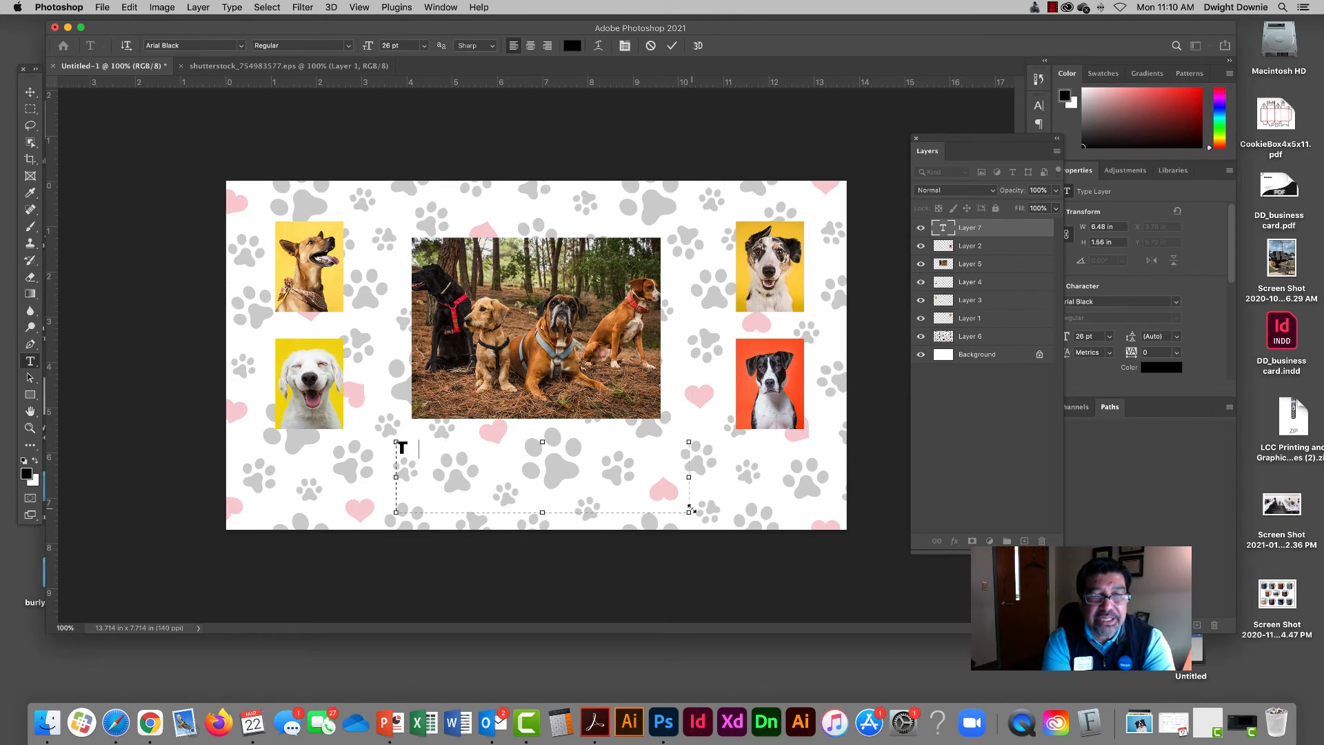
text(je Dpwno)
key(BackSpace)
key(BackSpace)
key(BackSpace)
text(ownies)
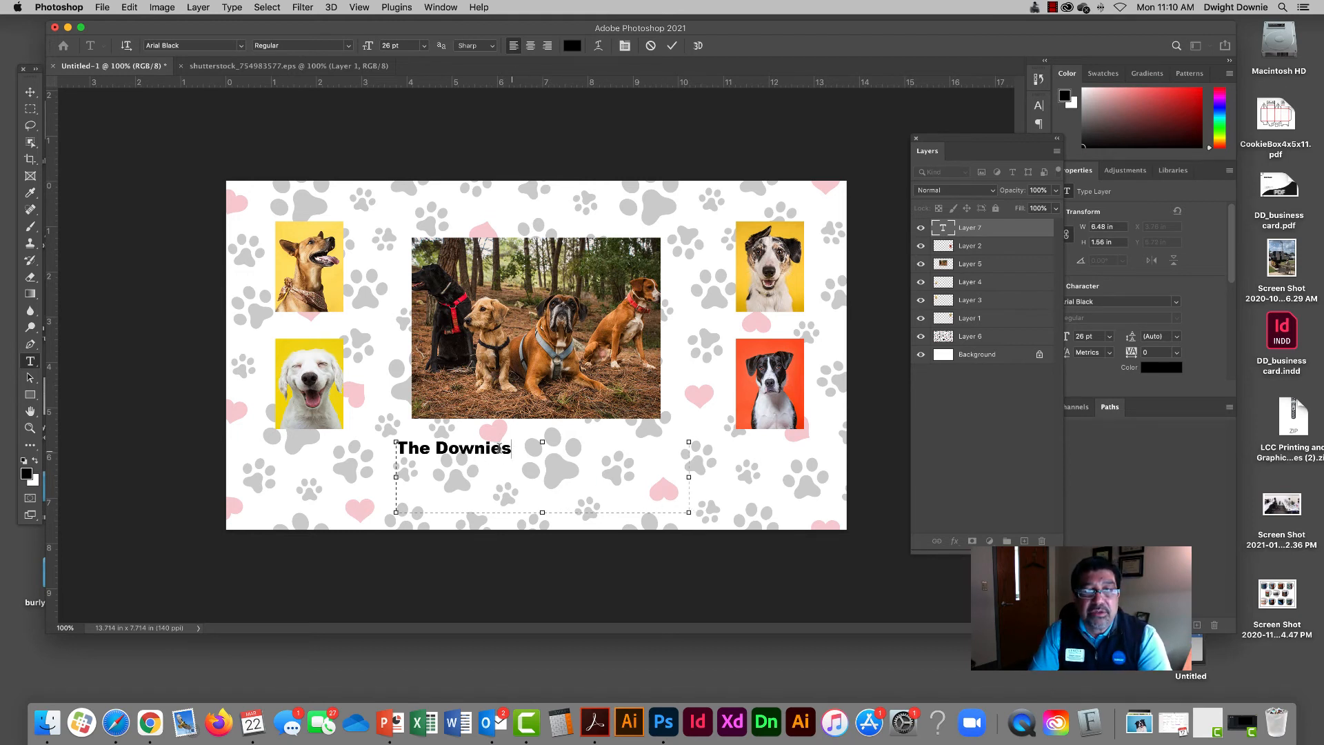
Step: Set the family-name heading's font size to 60 pt
drag(512, 449, 391, 449)
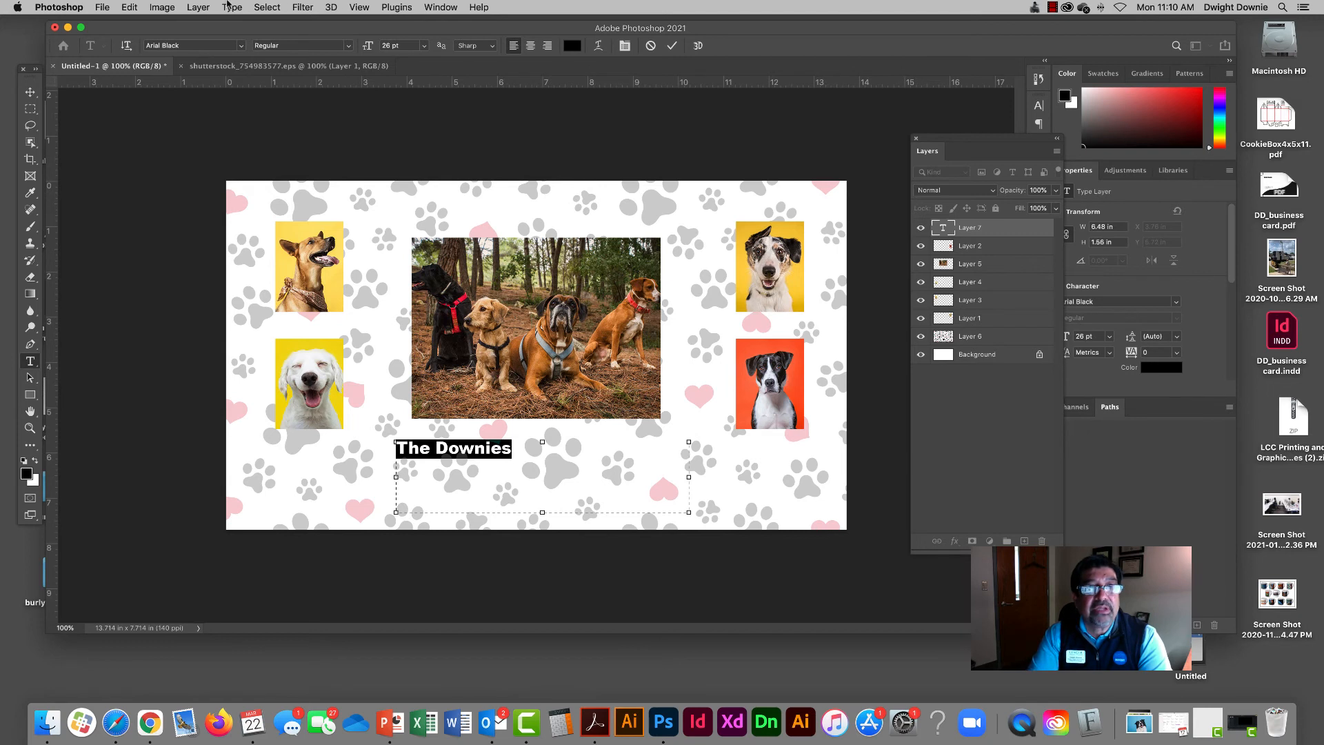
click(425, 46)
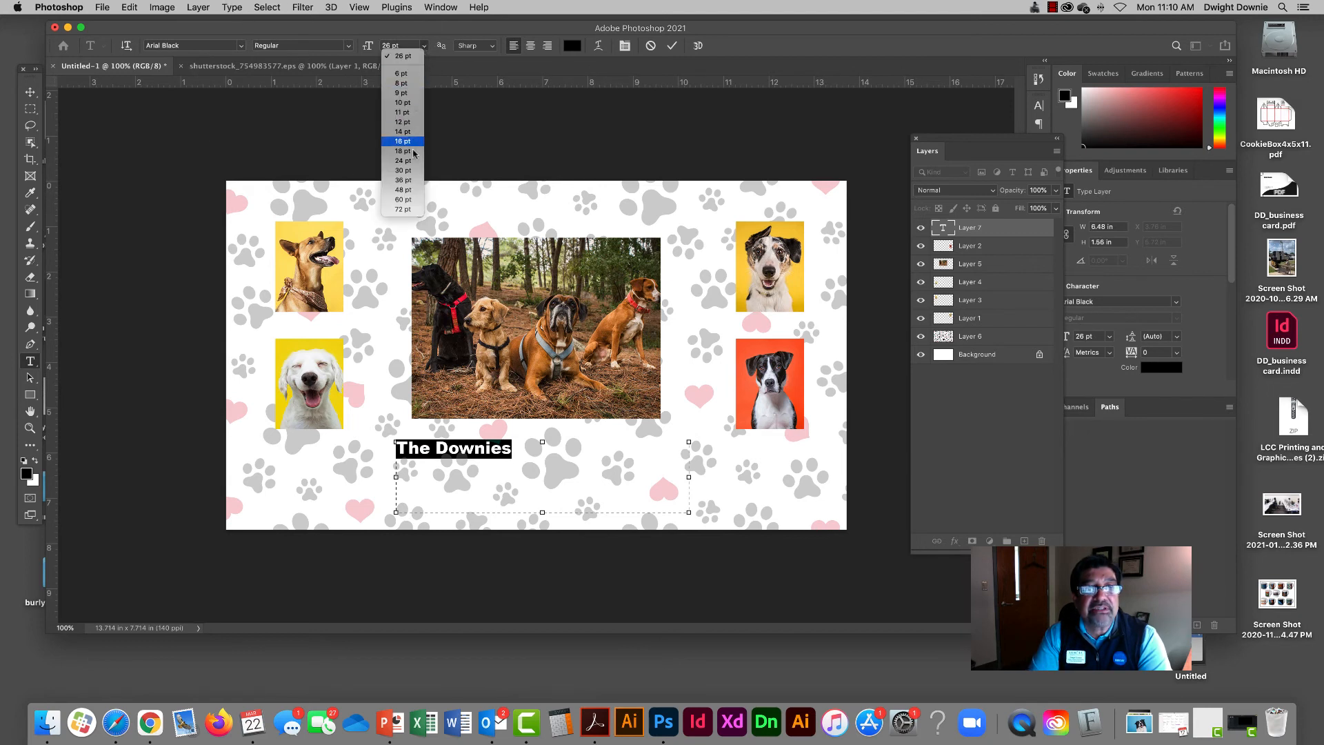
click(402, 203)
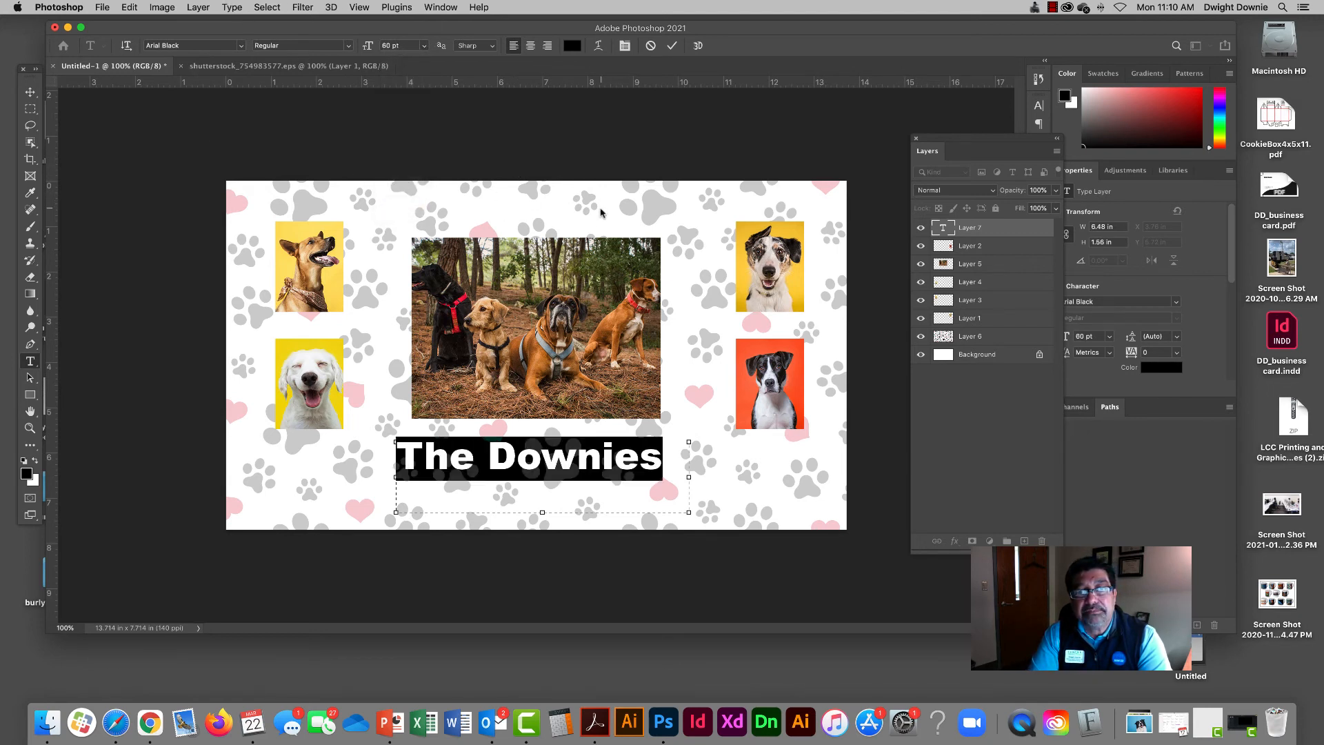
Step: Browse the font previews and change the heading's typeface to SignPainter HouseScript
click(242, 46)
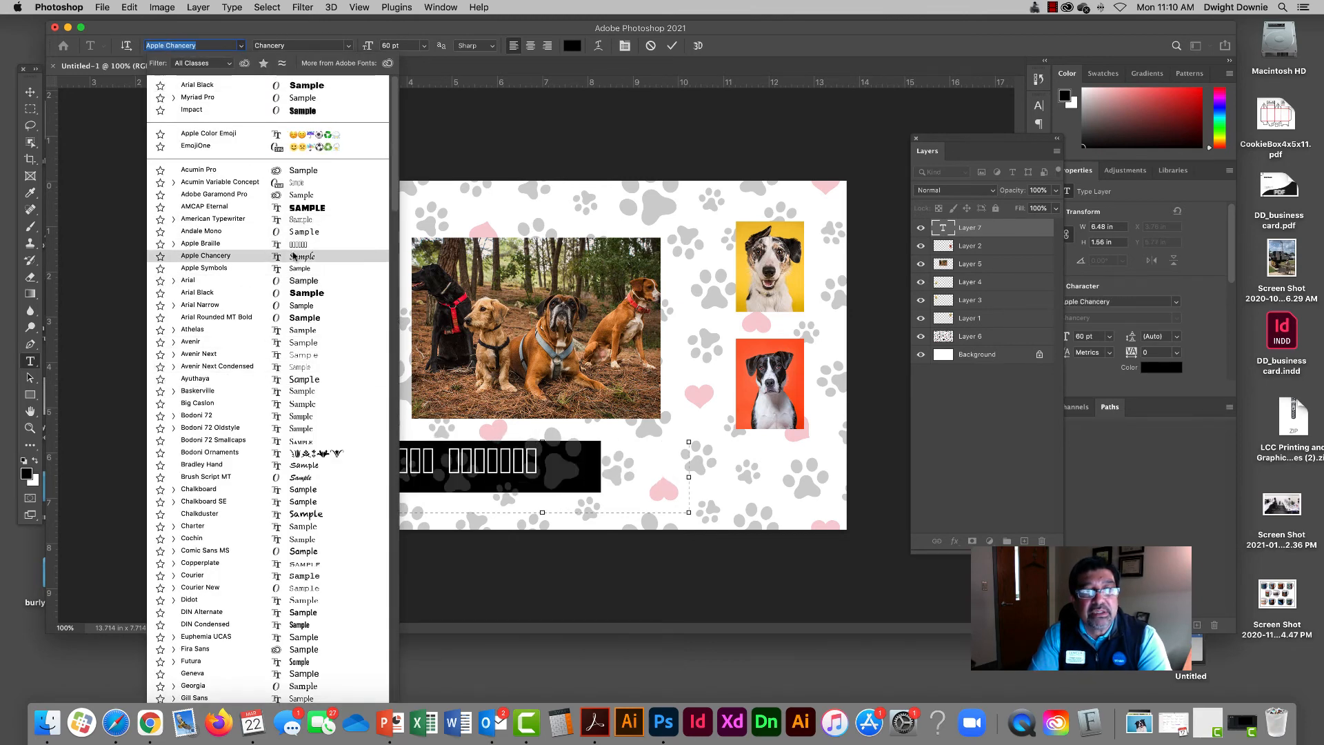
scroll(331, 441, down, 5)
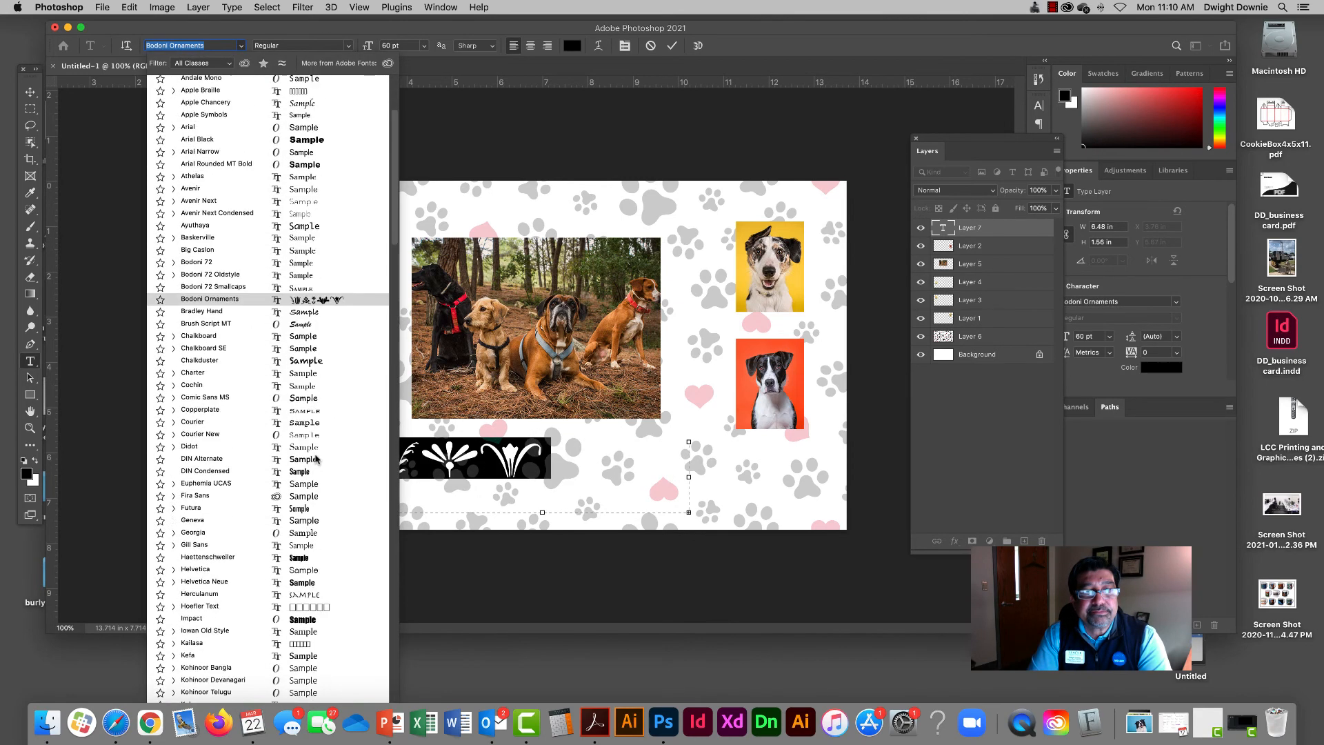
scroll(327, 462, down, 15)
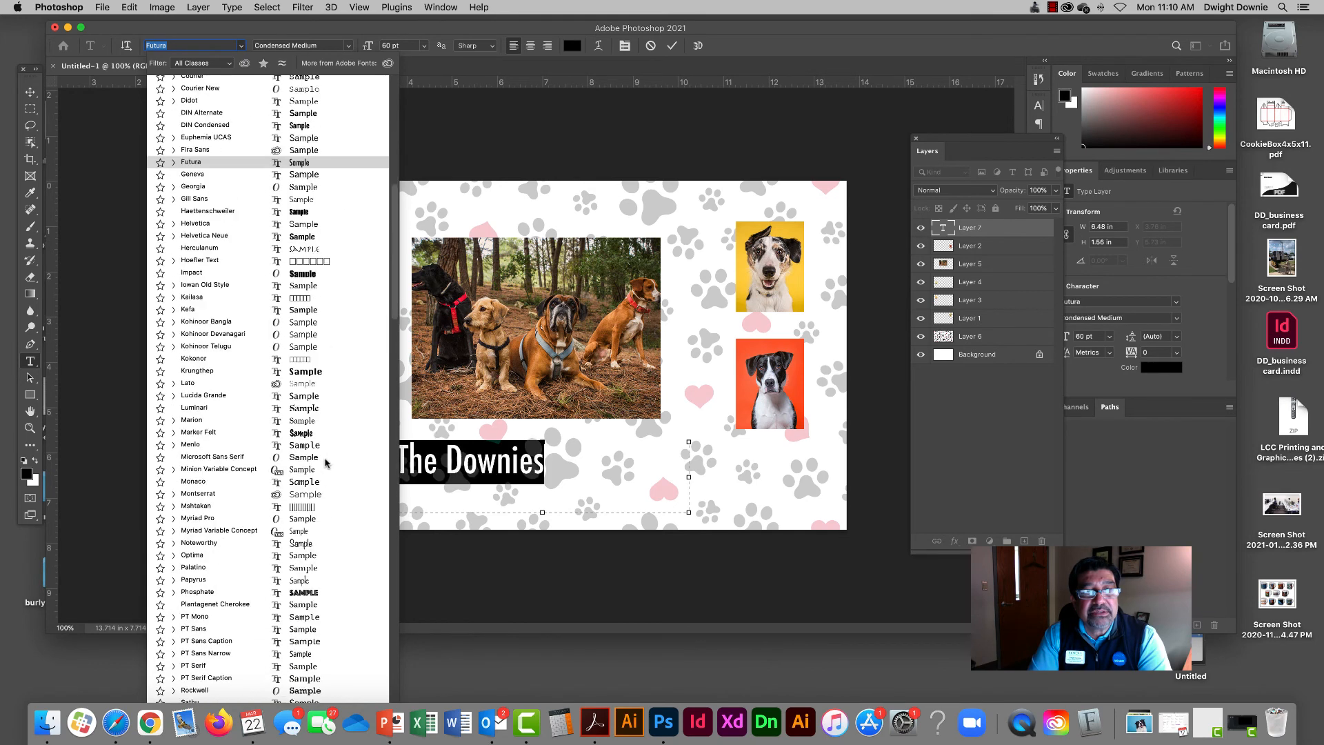
scroll(327, 478, down, 14)
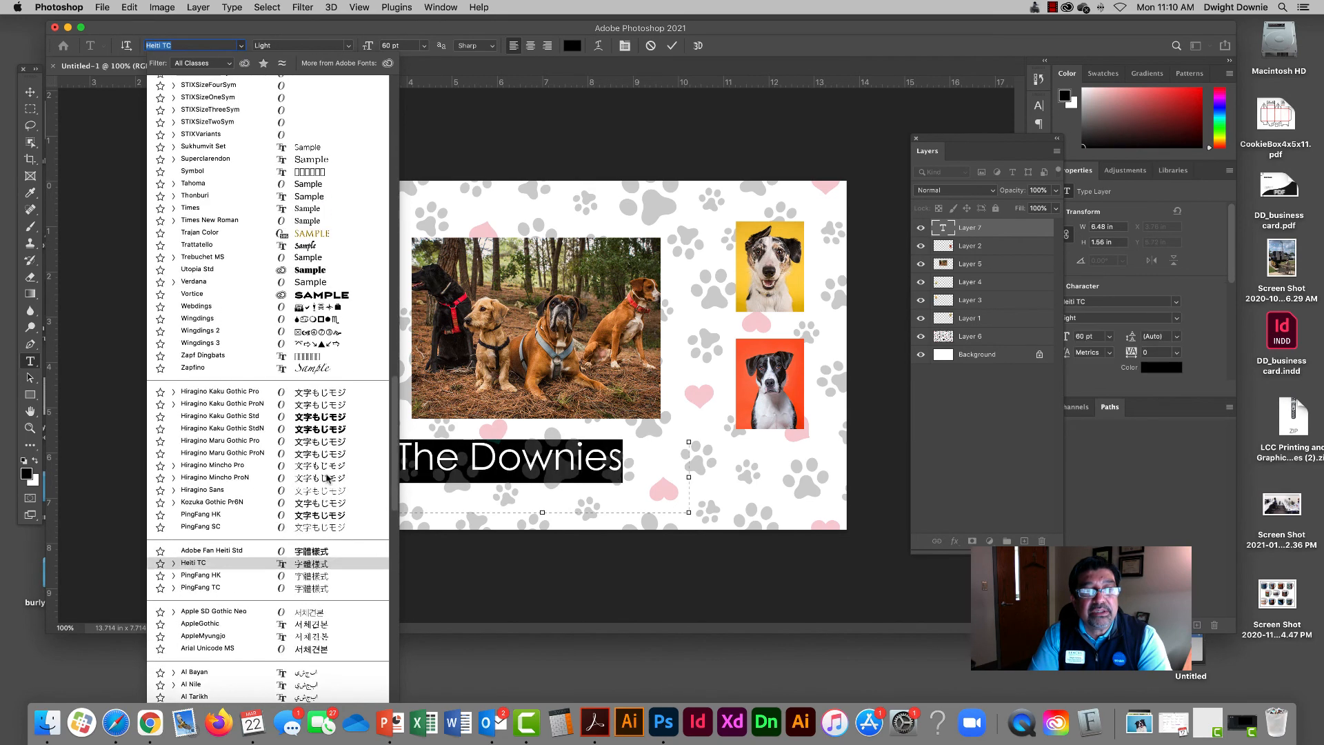
scroll(326, 478, up, 12)
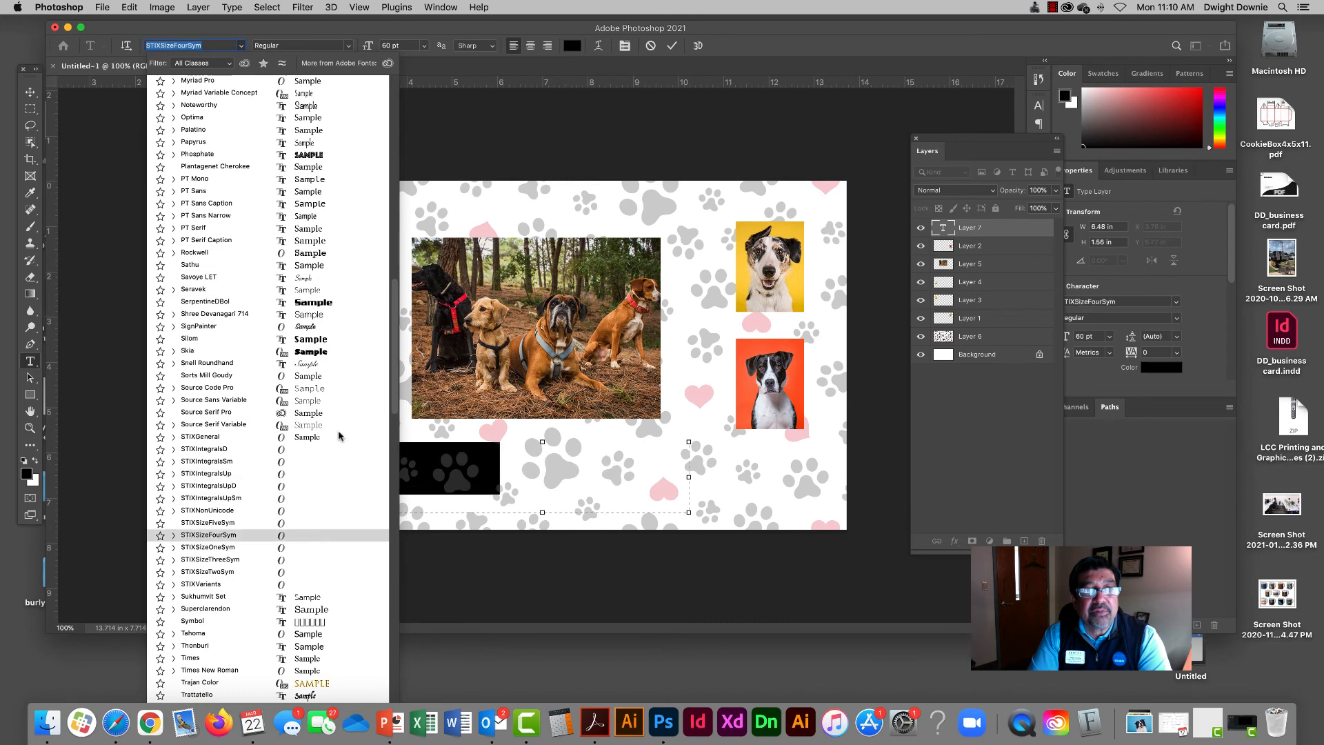
click(321, 329)
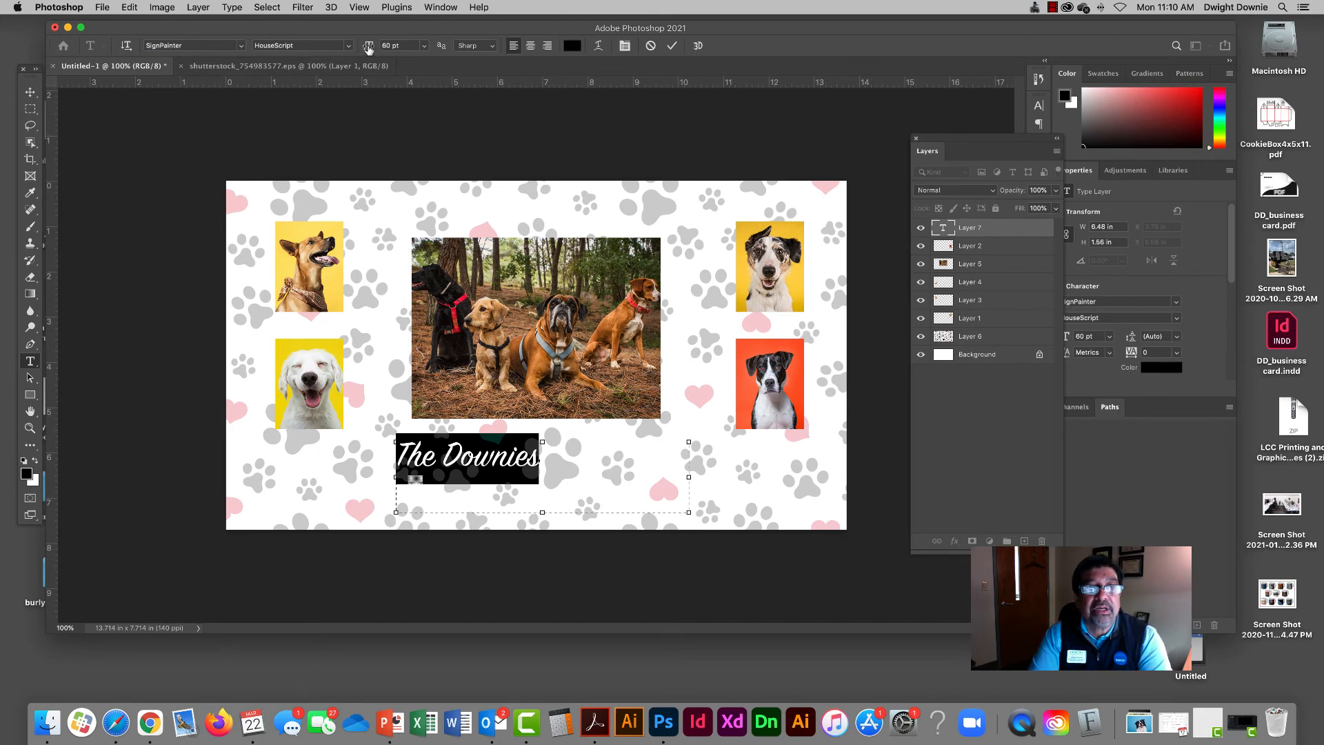
Step: Enlarge the heading to 107 pt and widen its text box to about 6.88 in
drag(368, 49, 400, 48)
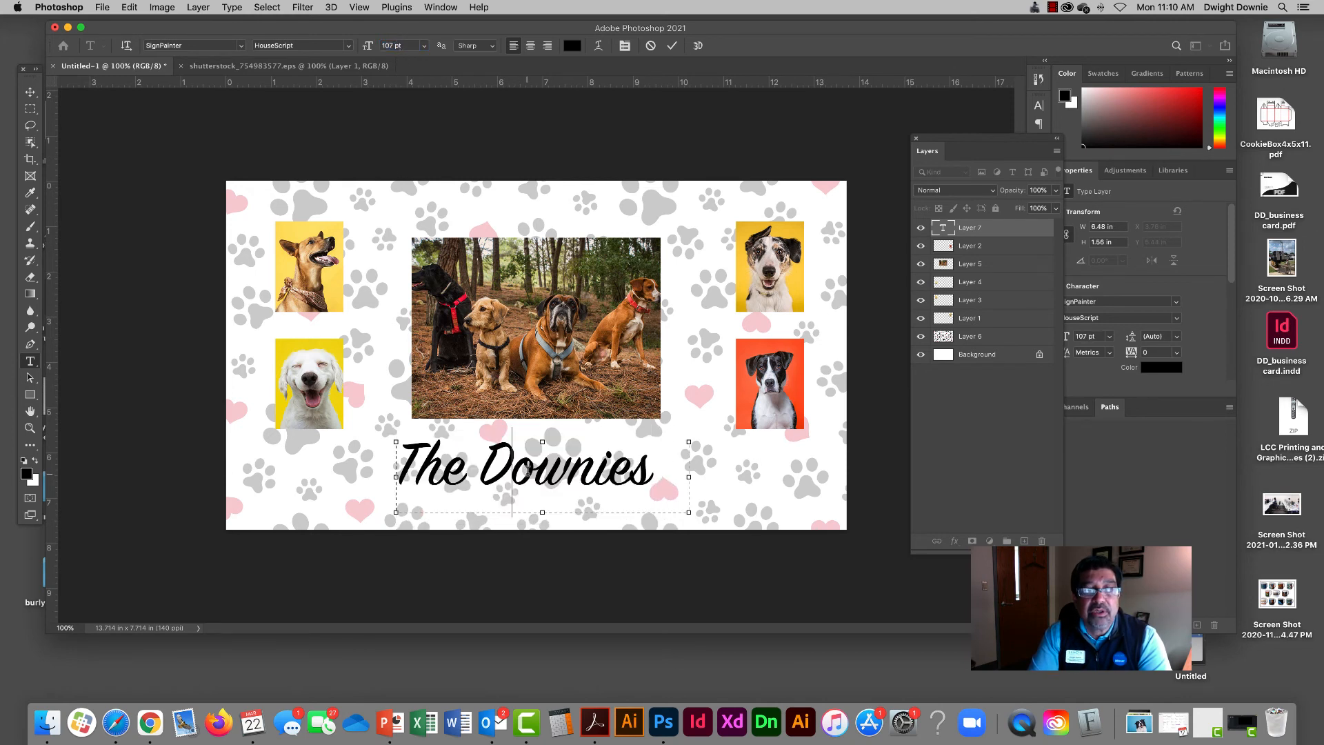
double_click(528, 476)
click(443, 473)
mouse_move(398, 470)
mouse_down()
mouse_move(519, 471)
mouse_move(377, 477)
mouse_up()
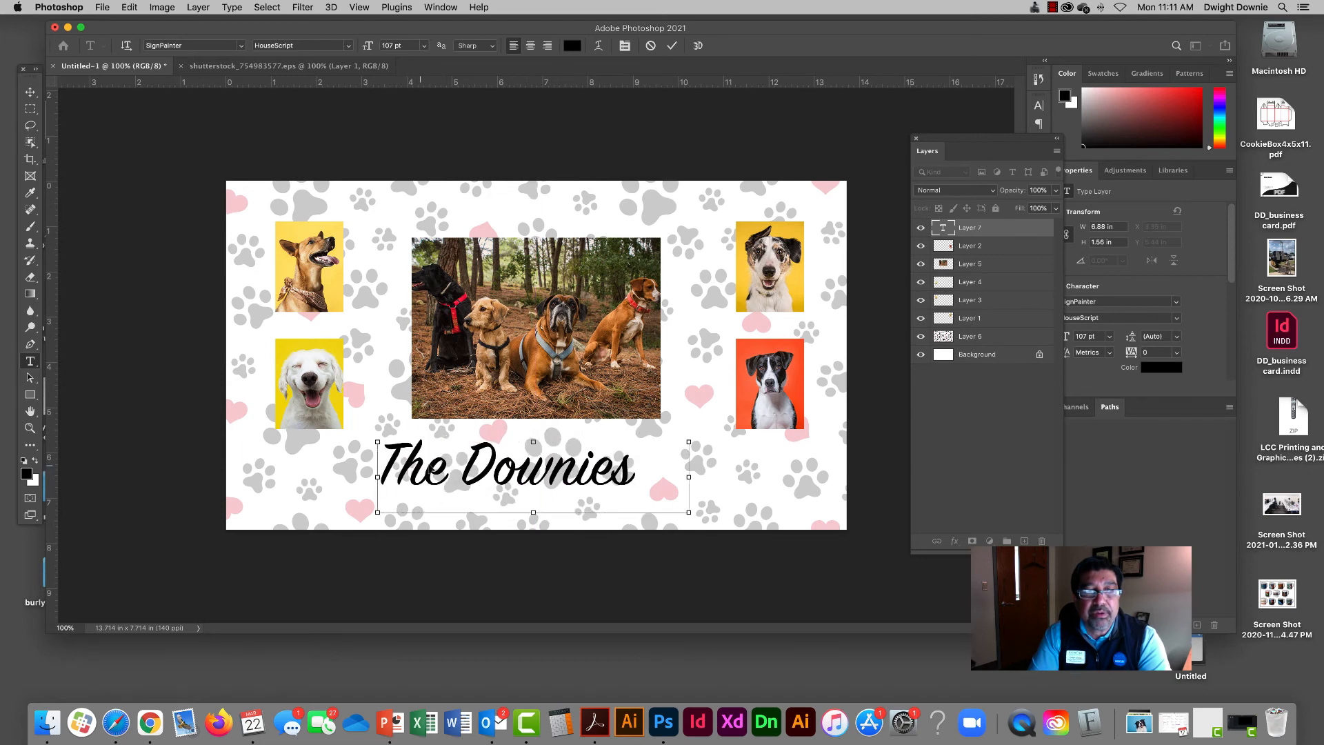
Step: Fine-tune the whole heading's font size up and down in small increments, ending at 110 pt, and commit the text
drag(635, 475, 374, 476)
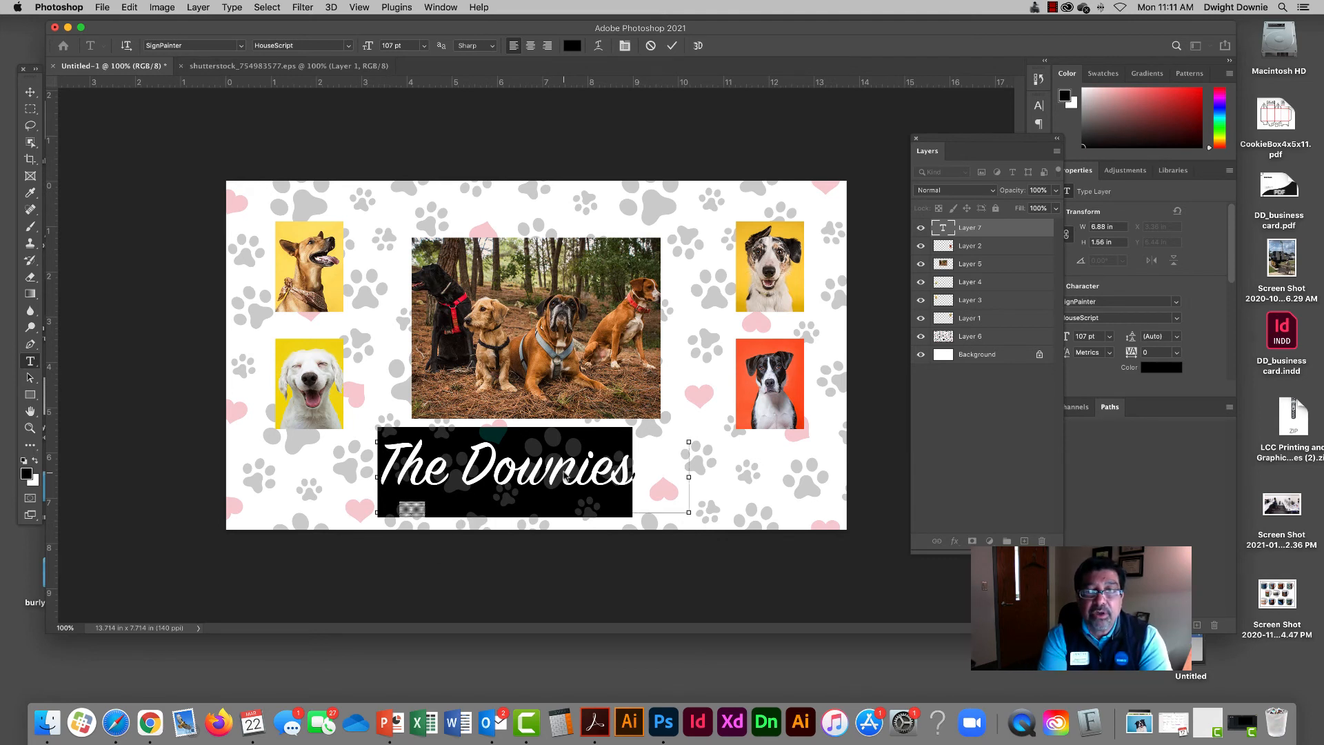
key(super+shift+period)
key(super+shift+period)
key(super+shift+period)
key(super+shift+period)
key(super+shift+period)
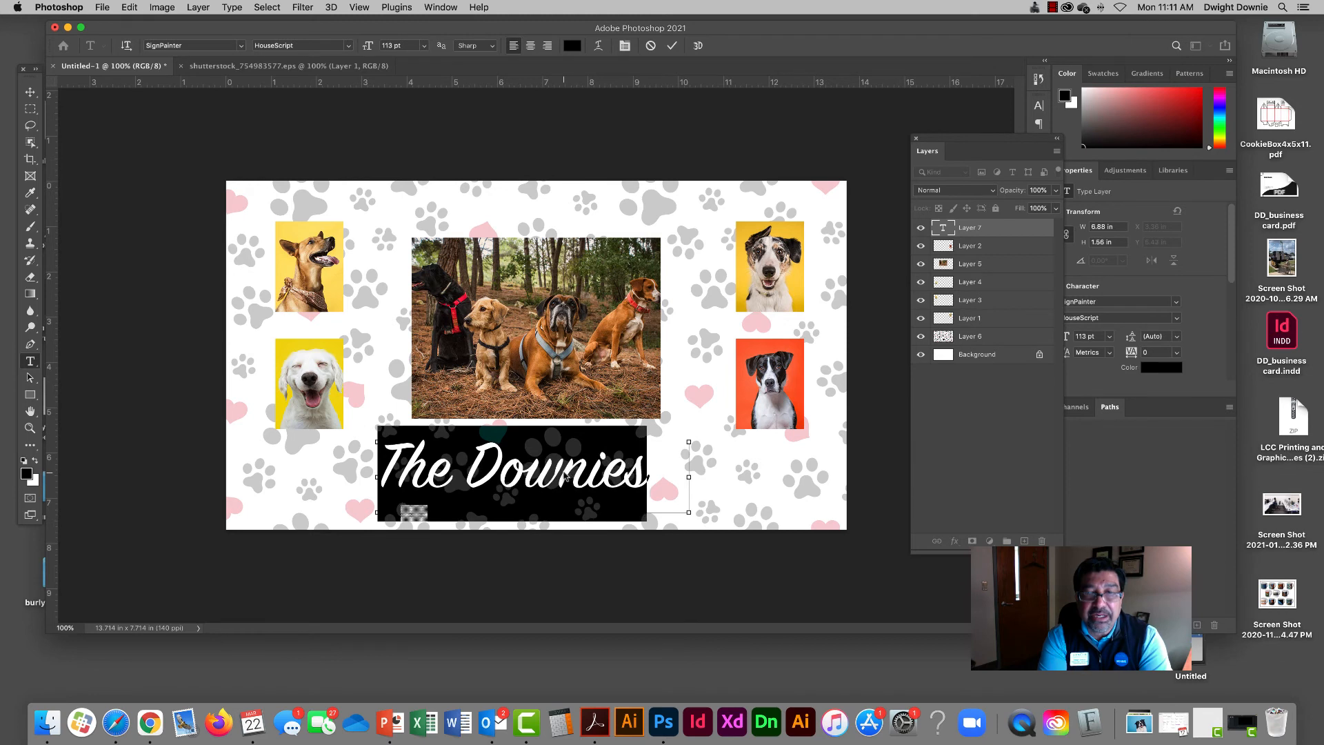
key(super+shift+comma)
key(super+shift+comma)
key(super+shift+comma)
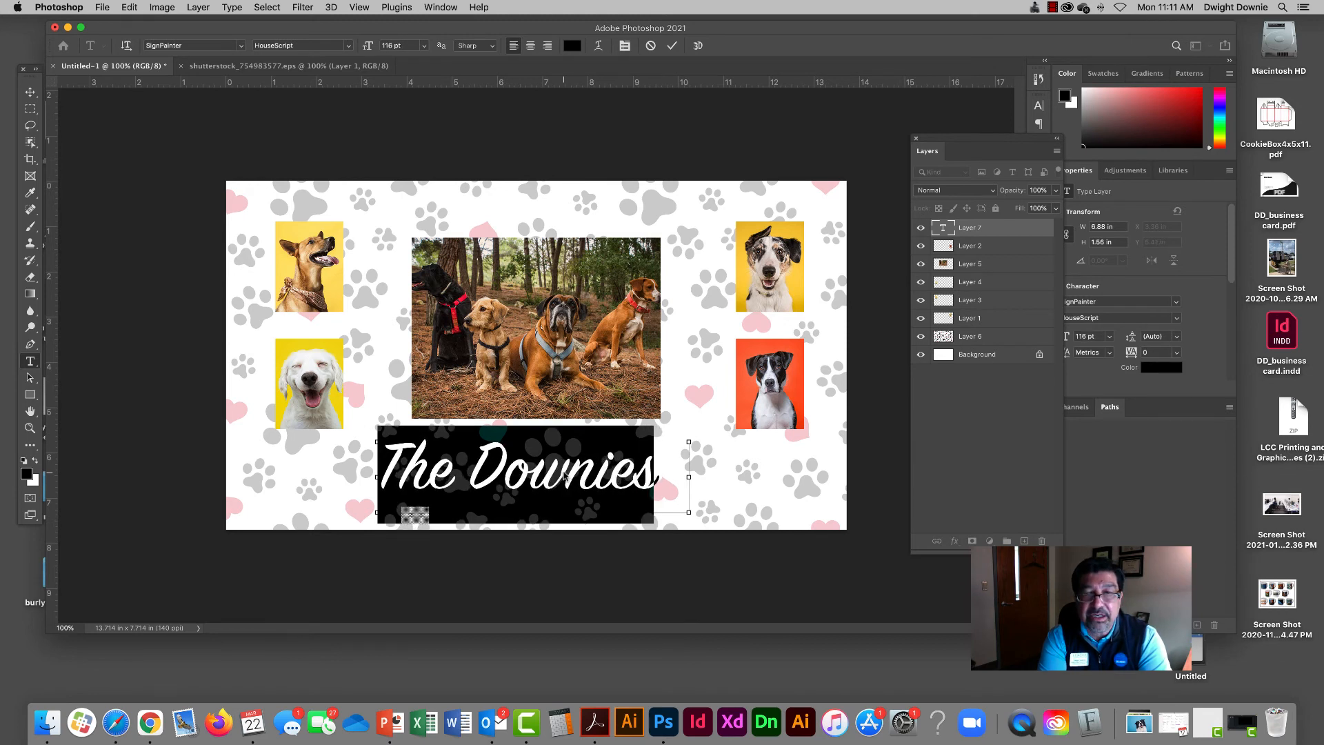
key(super+shift+comma)
key(super+shift+comma)
key(super+shift+comma)
key(super+shift+comma)
key(super+shift+period)
key(super+shift+period)
key(super+shift+period)
key(super+shift+period)
key(super+shift+period)
key(super+shift+period)
key(super+shift+period)
key(super+shift+period)
key(super+shift+period)
key(super+shift+period)
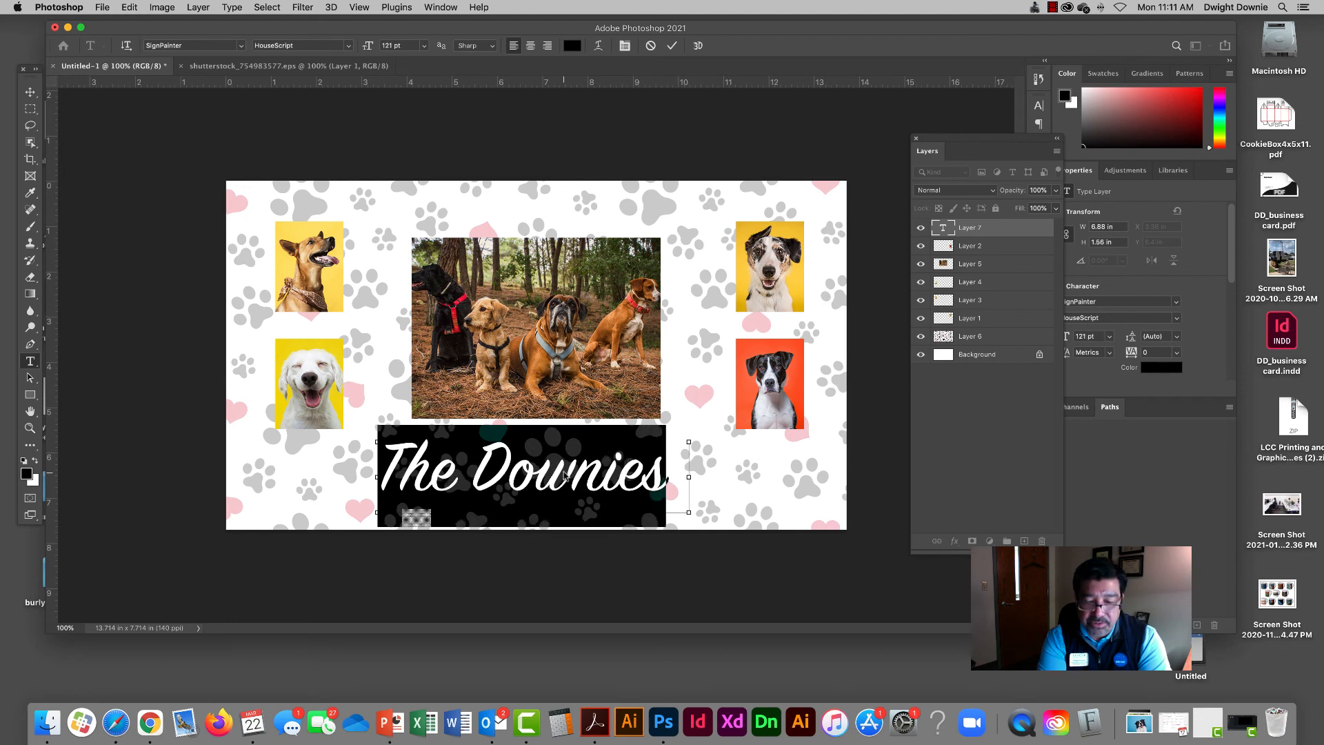
key(super+shift+period)
key(super+shift+period)
key(super+shift+comma)
key(super+shift+comma)
key(super+shift+comma)
key(super+shift+comma)
key(super+shift+comma)
key(super+shift+comma)
key(super+shift+comma)
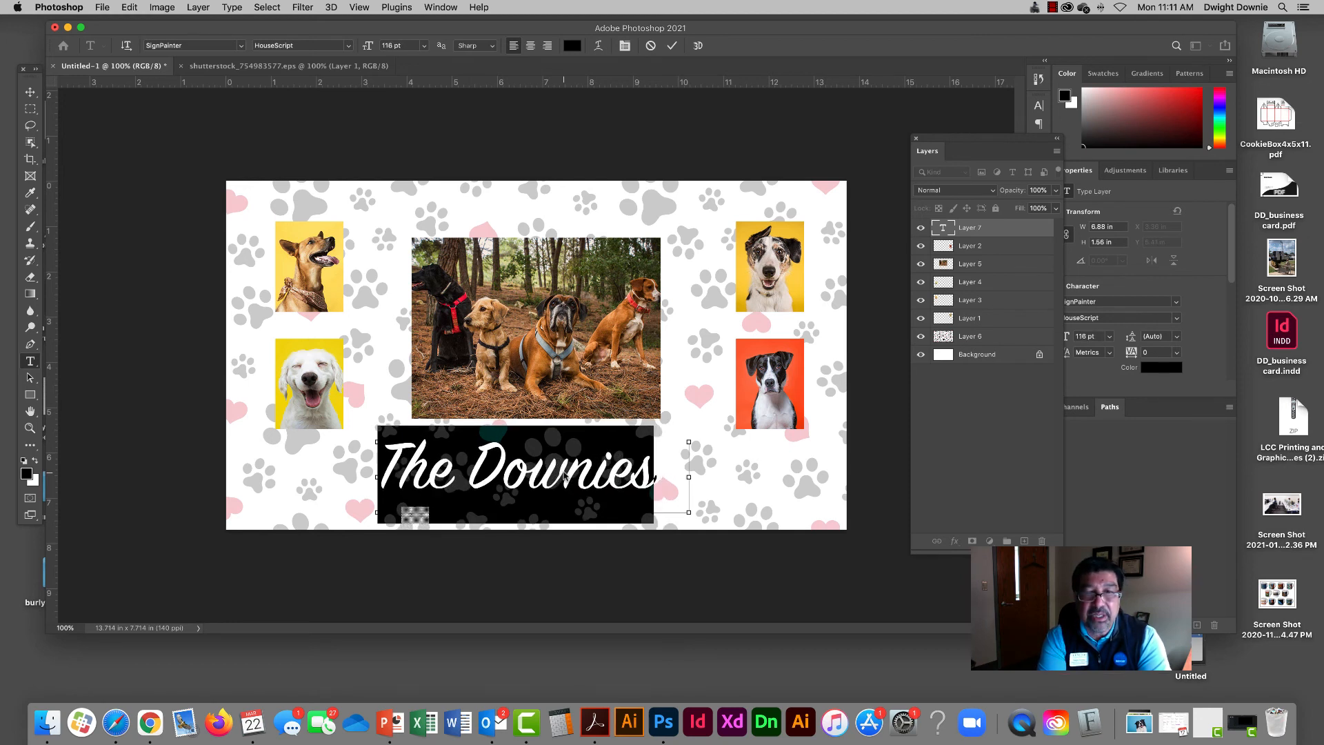
key(super+shift+comma)
key(super+shift+comma)
key(super+shift+comma)
key(super+shift+comma)
key(super+shift+comma)
key(super+shift+comma)
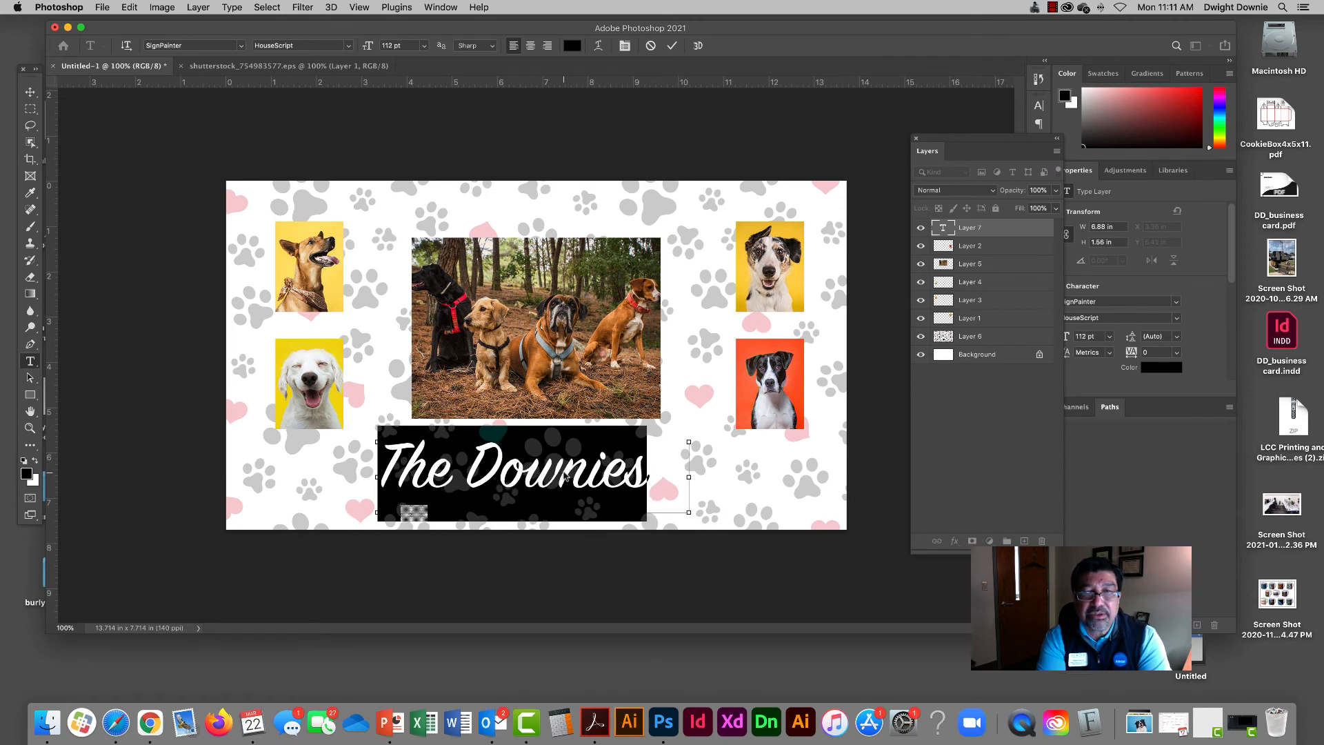
click(30, 92)
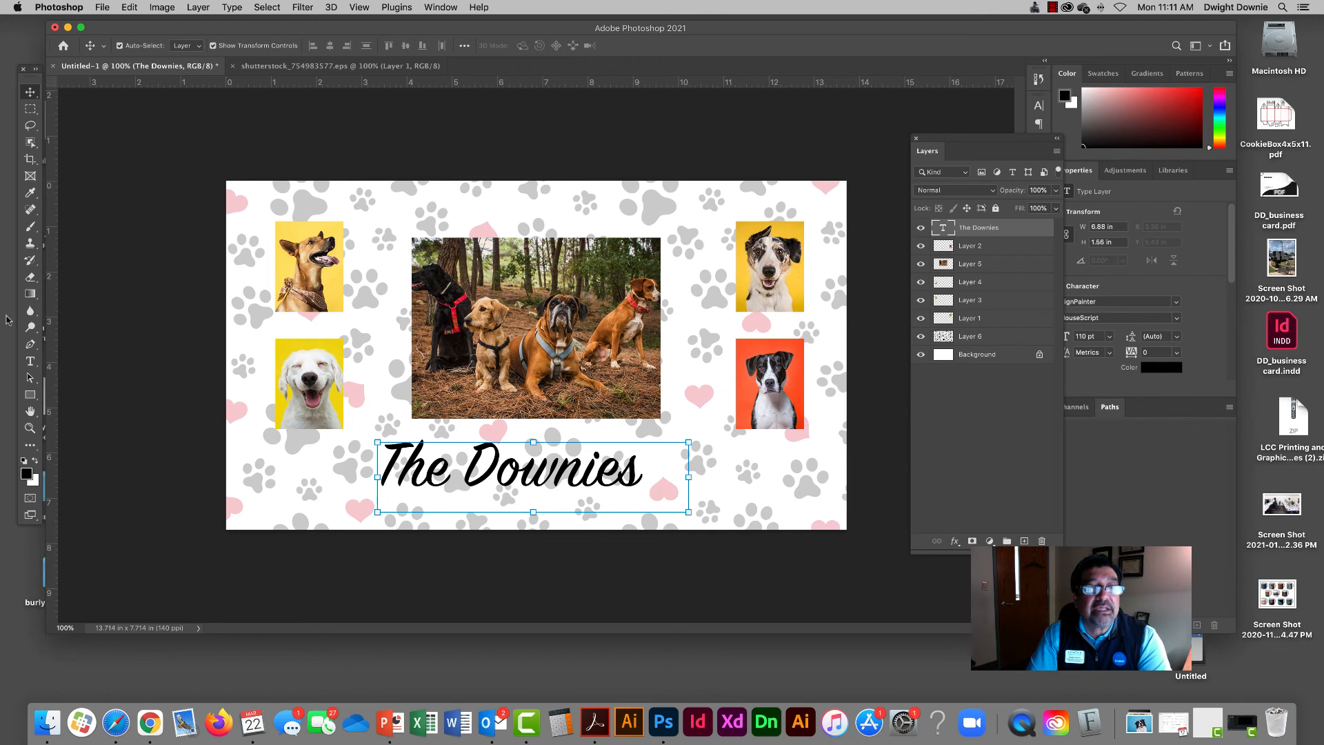
Step: Center-align the heading in its text box and move the box slightly up and right, to about X 3.42 in, Y 5.29 in
click(30, 361)
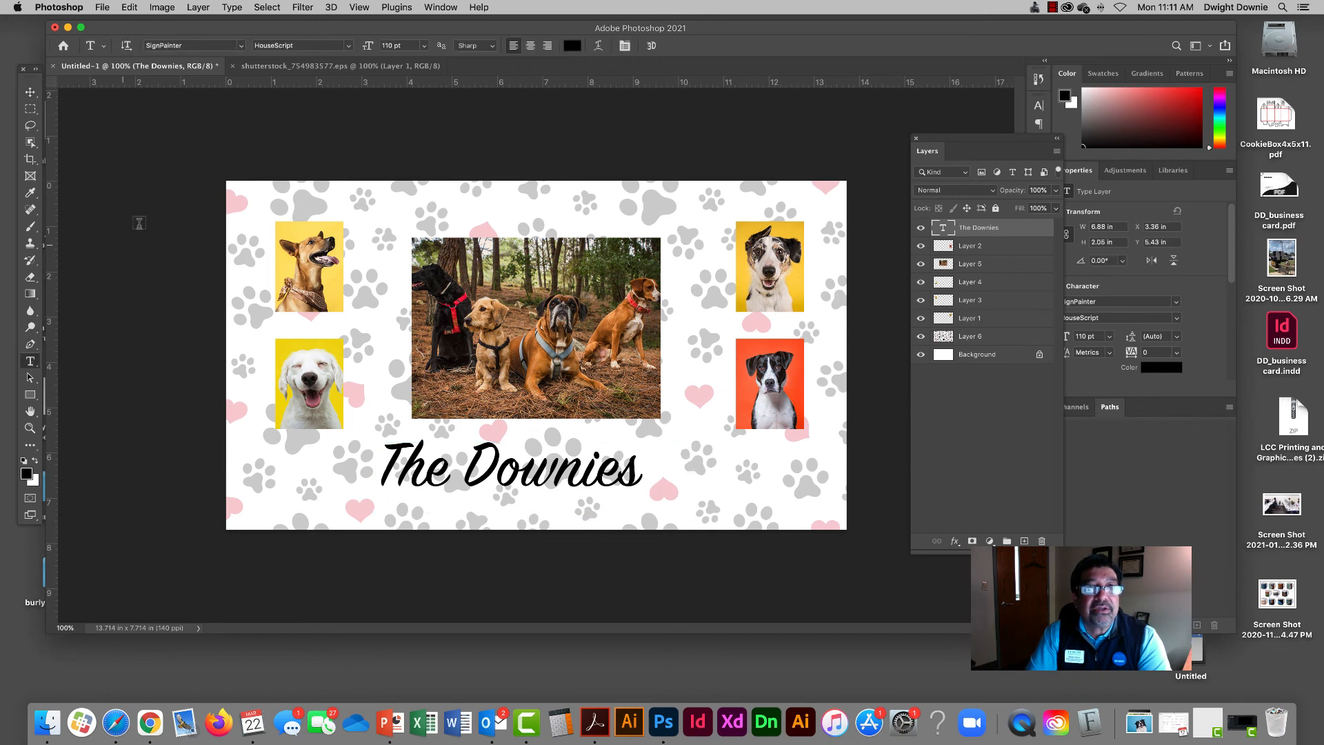
click(530, 46)
click(30, 92)
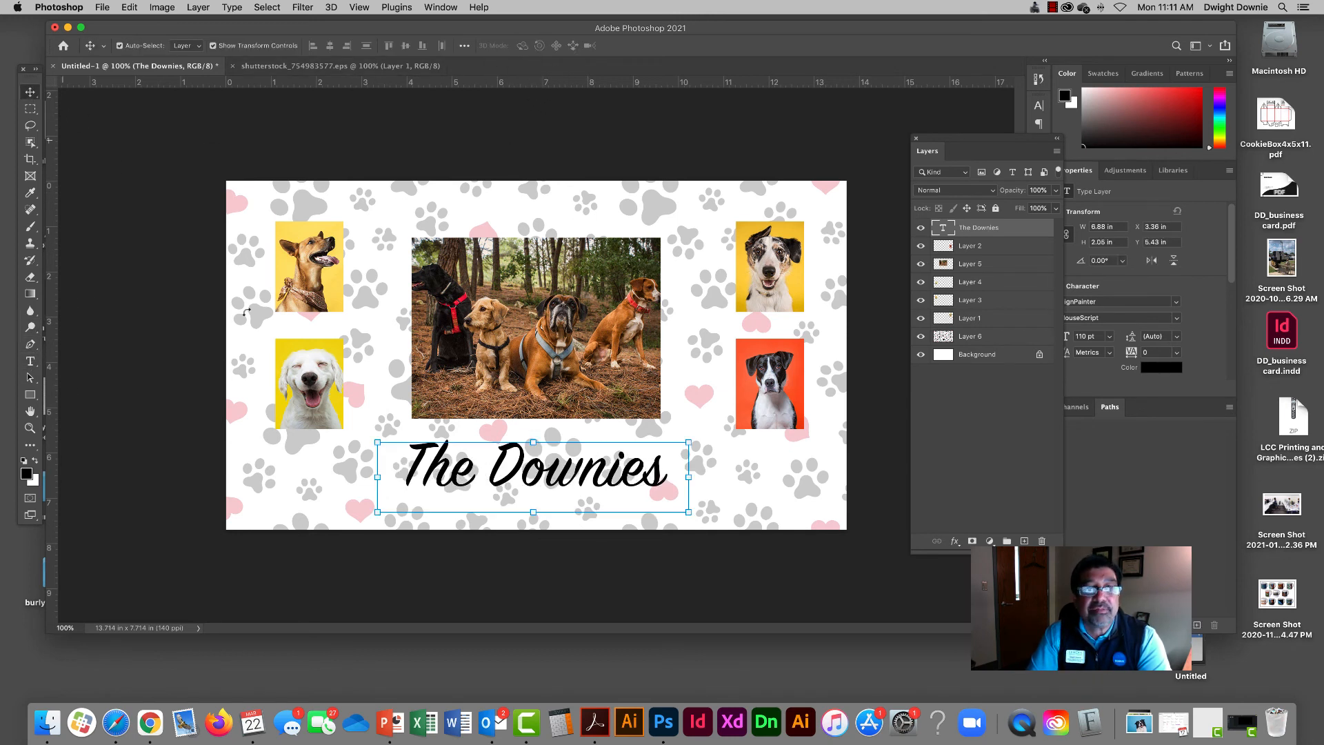
drag(581, 487, 587, 480)
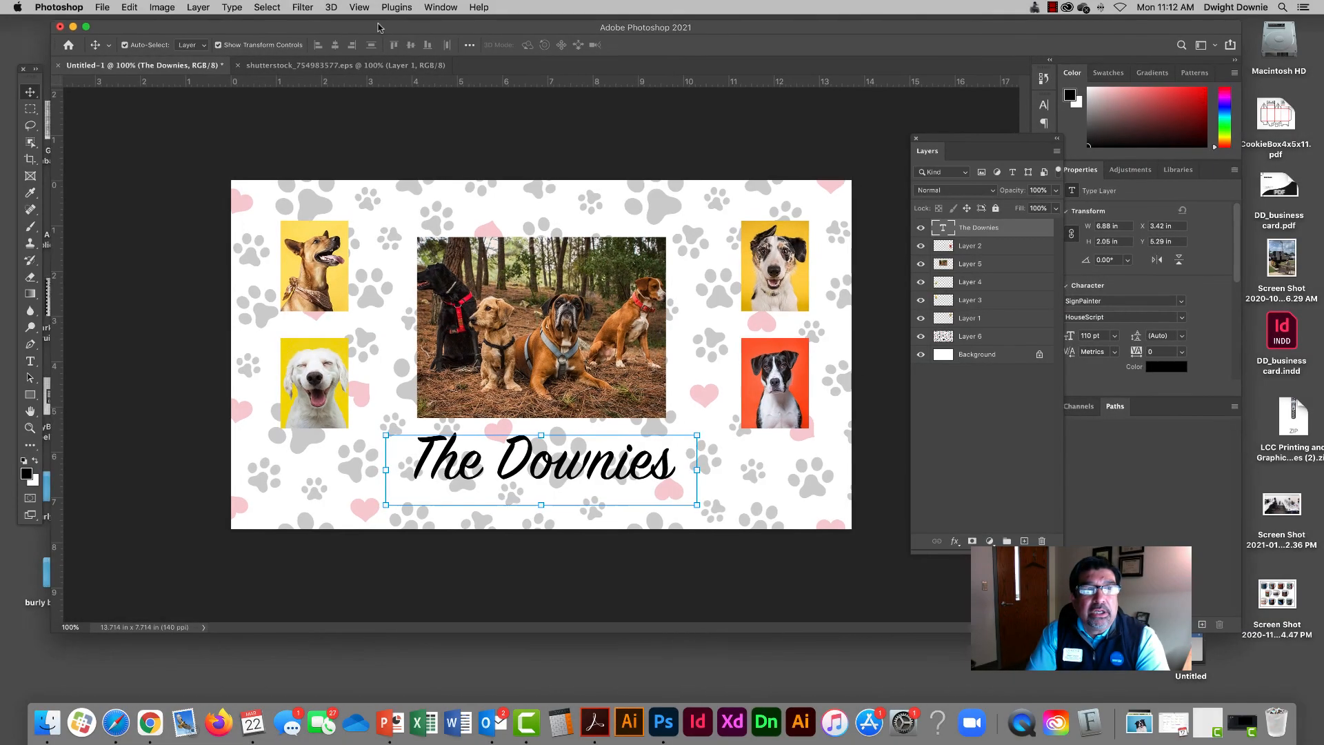
Step: Save the document in the Dog Family Pics folder as a layered Photoshop file named with the family surname plus DogCollage, maximizing compatibility
drag(377, 28, 369, 27)
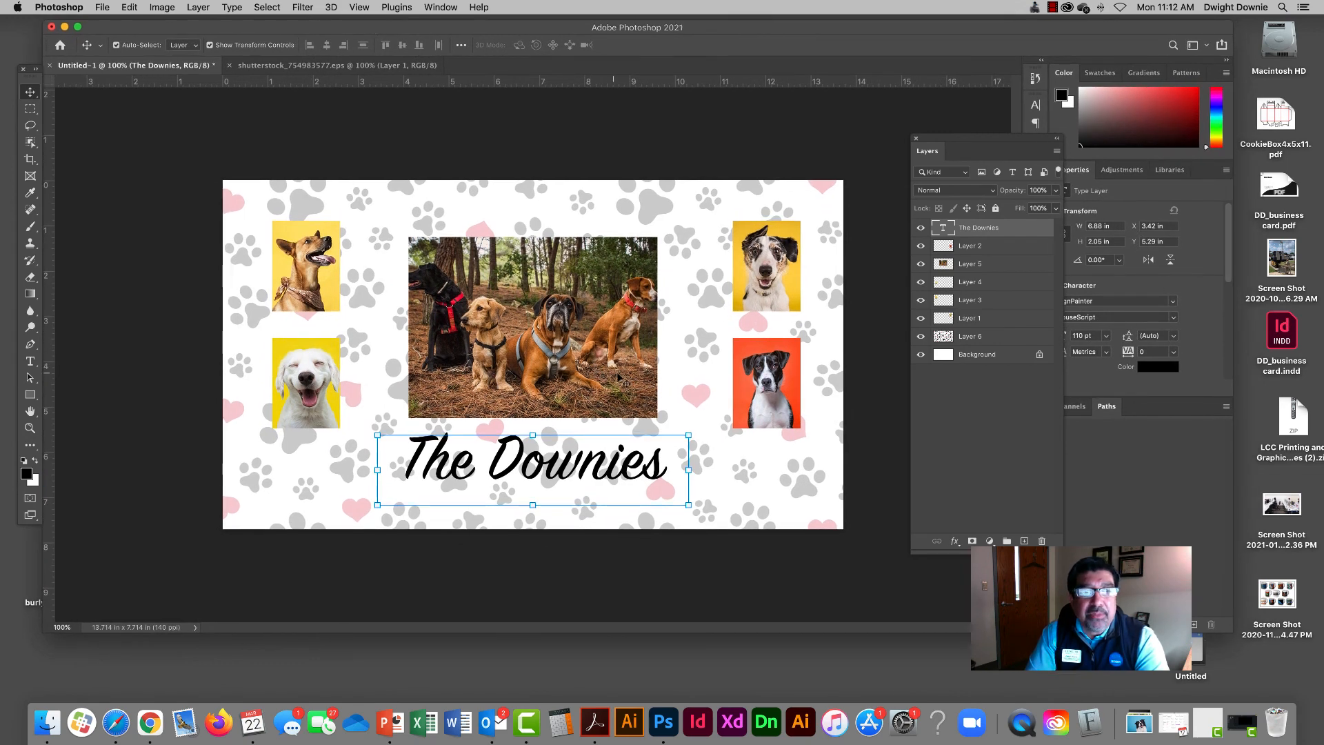
click(102, 6)
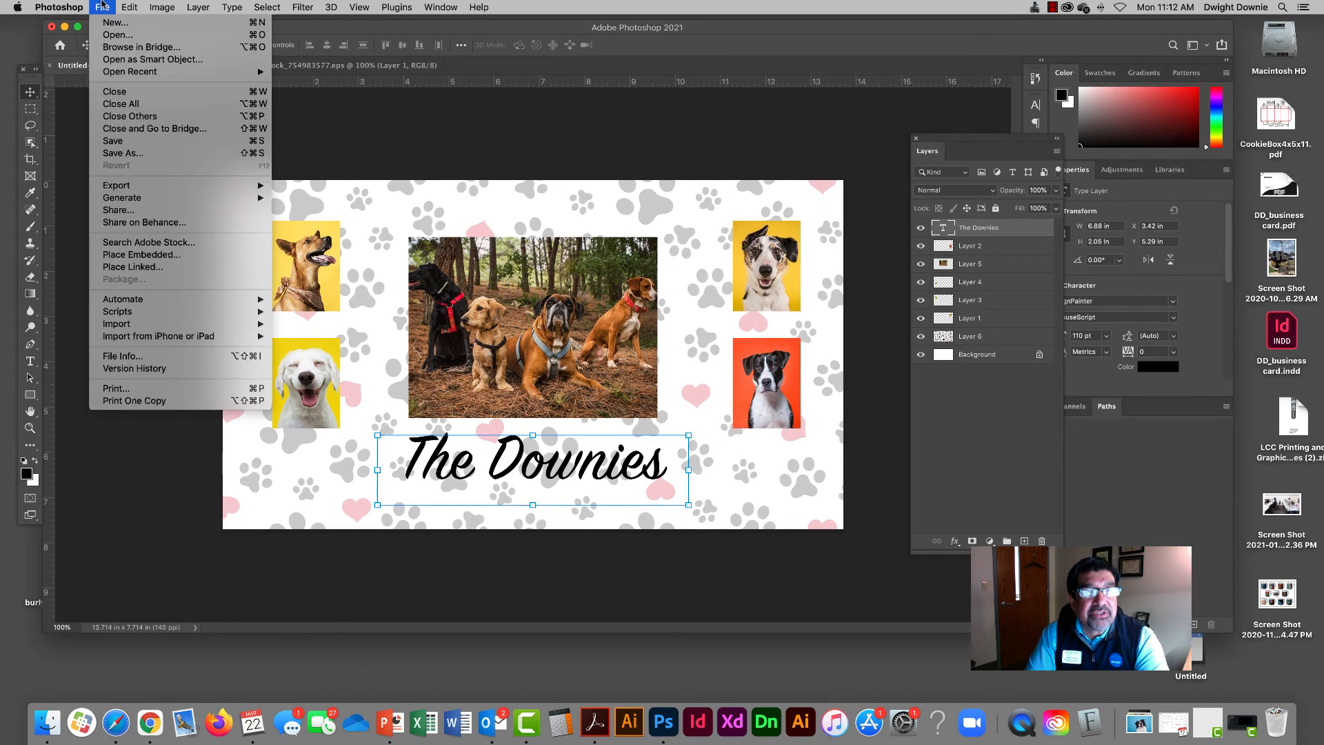
click(102, 6)
click(103, 6)
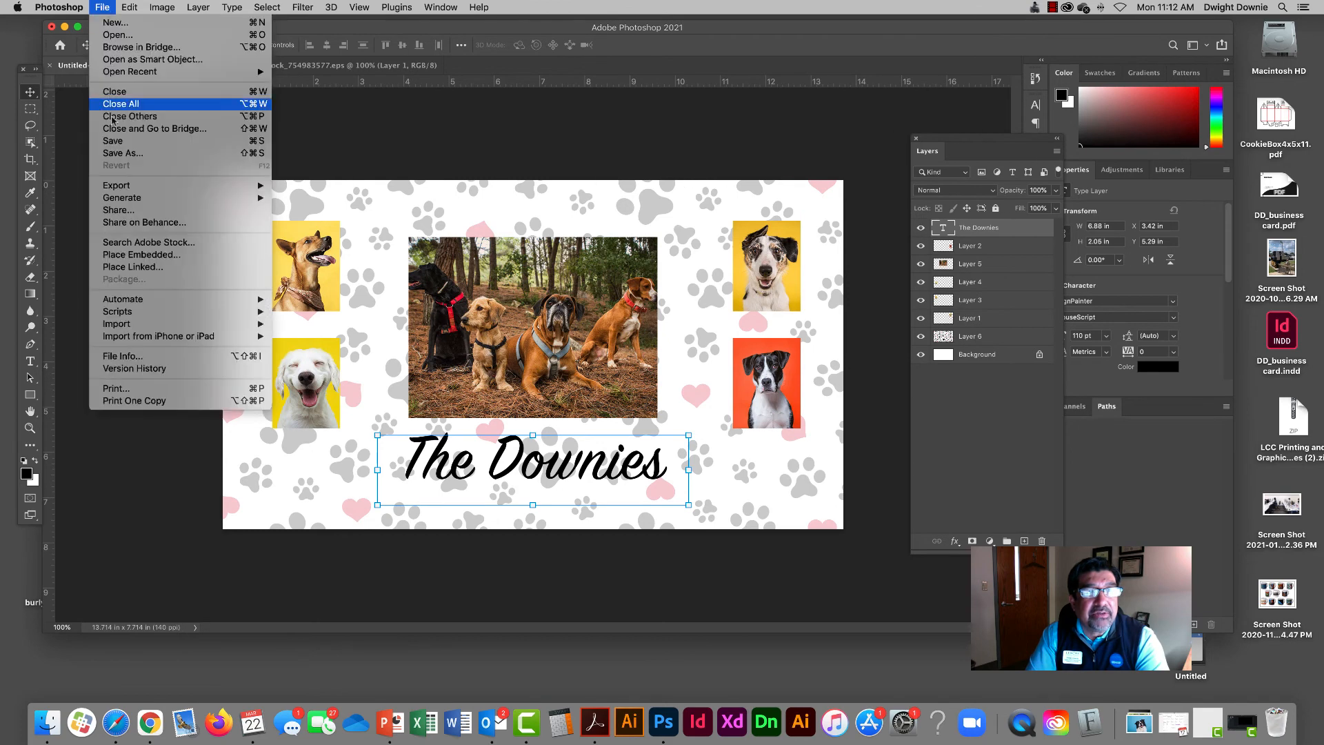
click(123, 154)
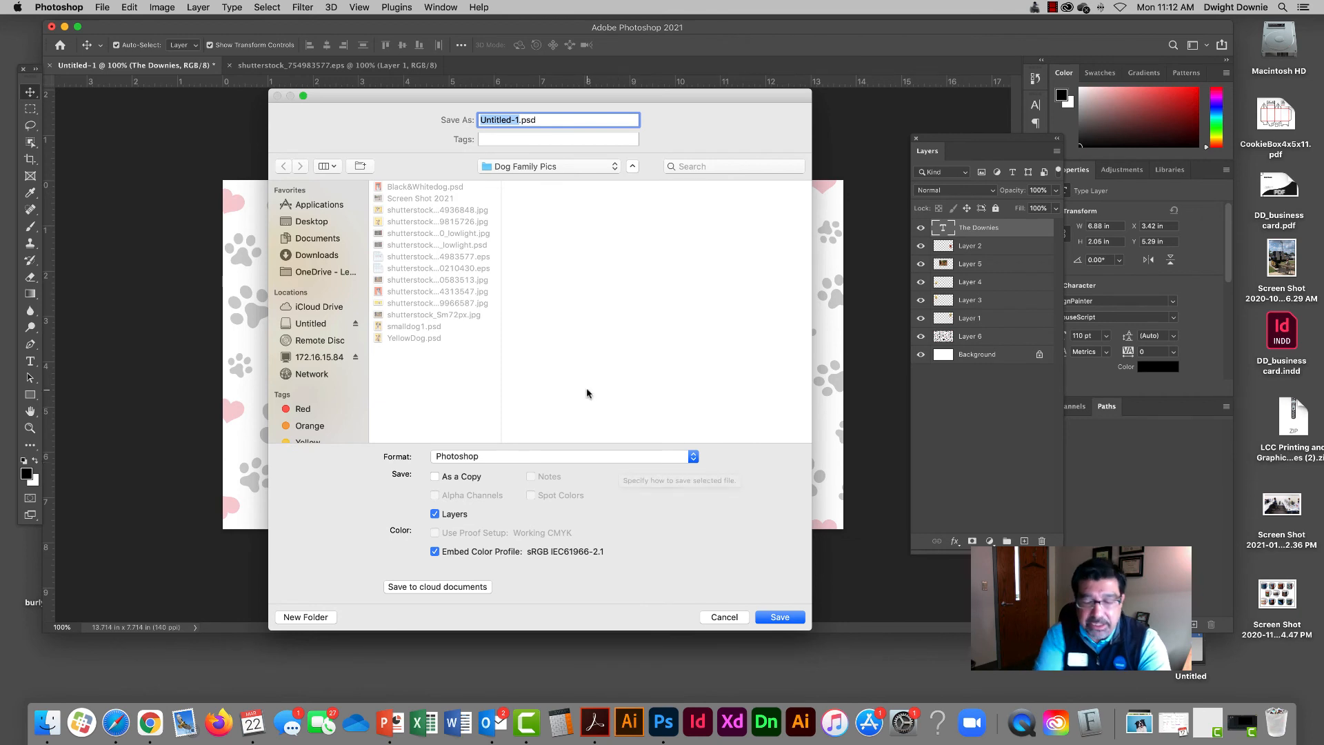
text(Dow)
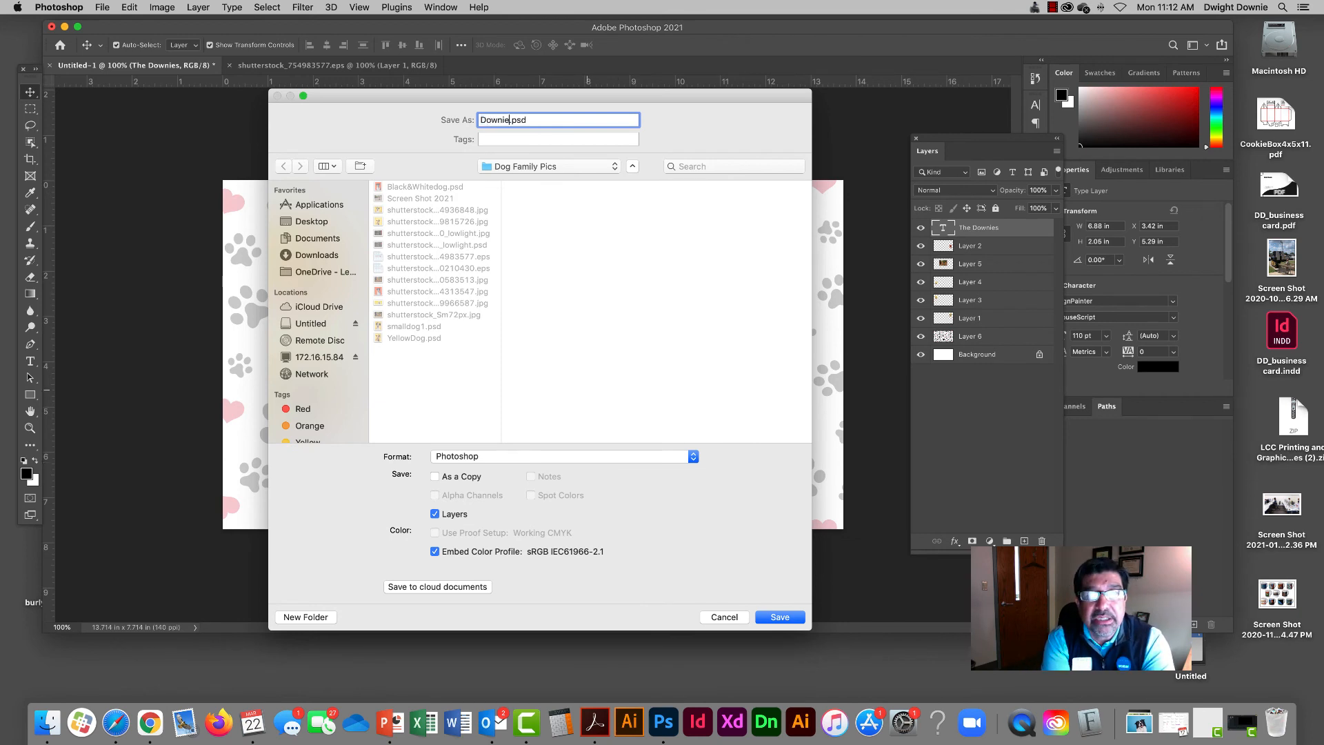
text(Collage)
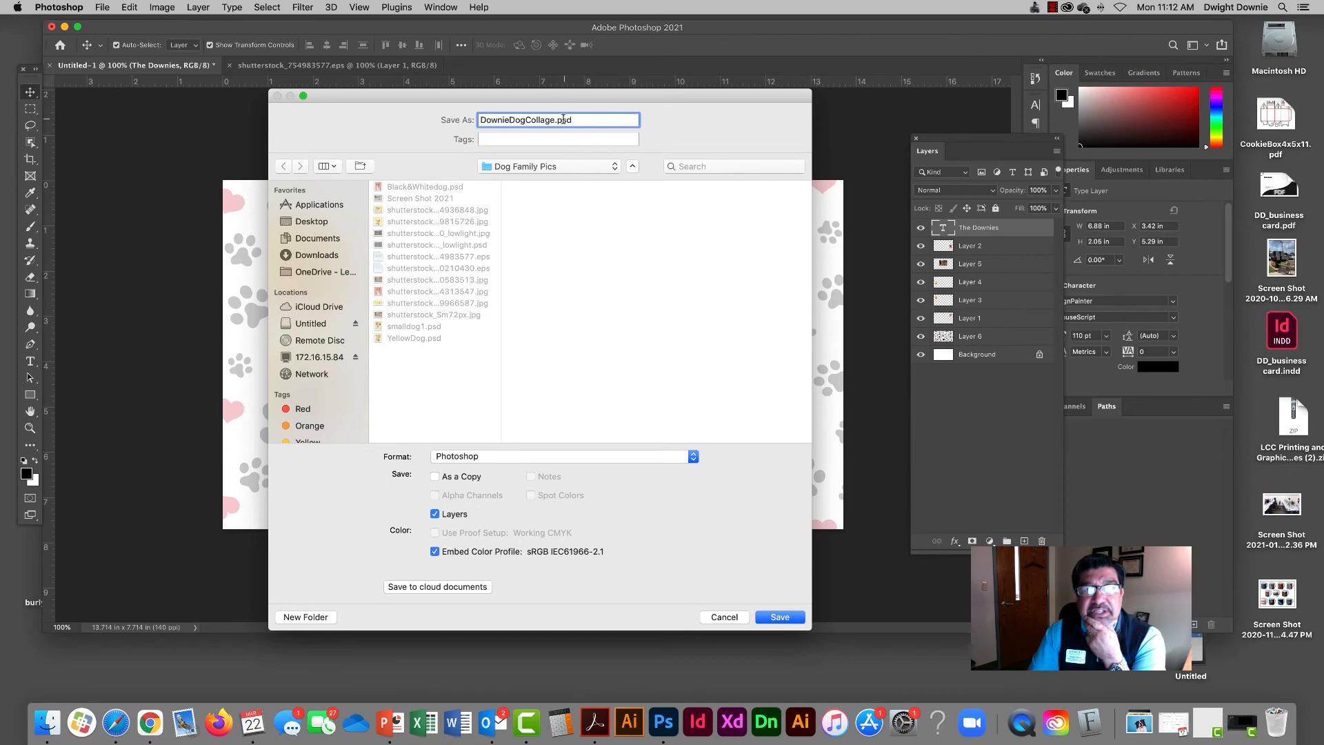
click(780, 617)
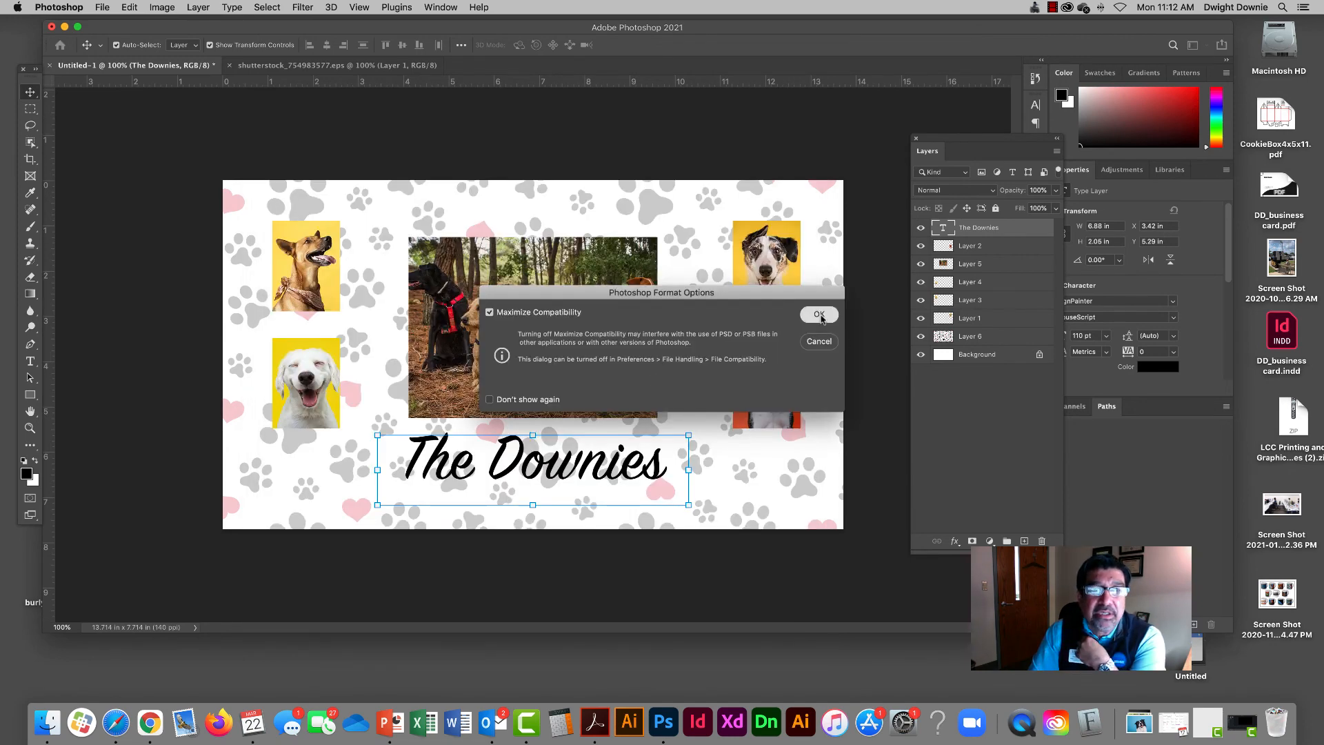
click(820, 314)
Step: Save a JPEG copy of the collage under the same name in the Dog Family Pics folder
click(101, 7)
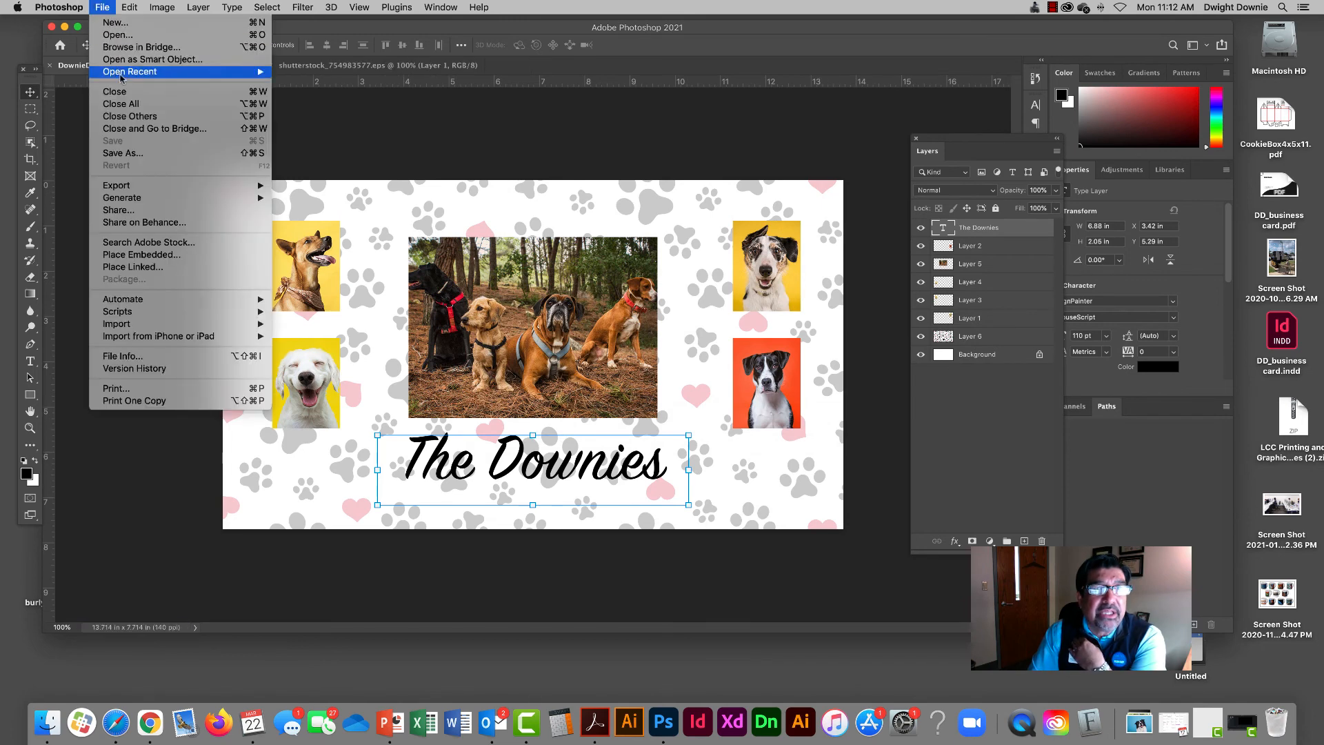
click(227, 155)
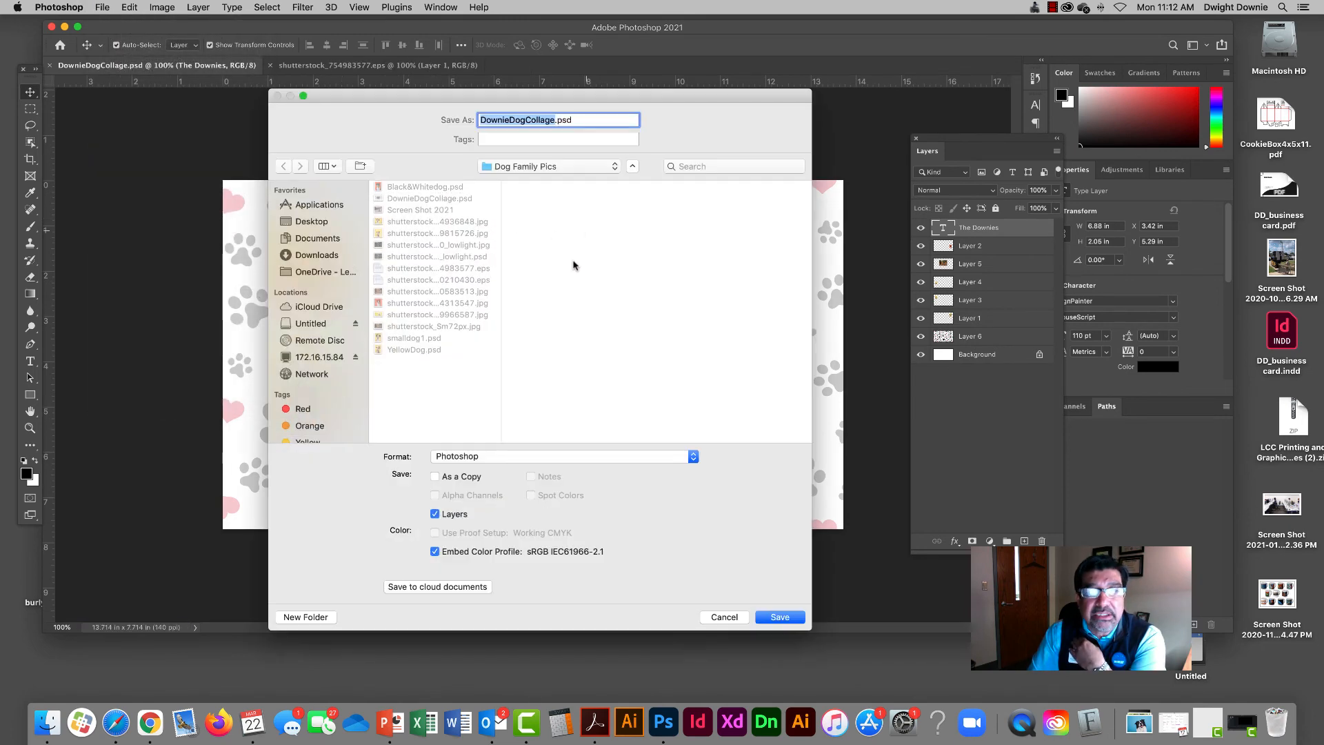
click(582, 458)
click(586, 537)
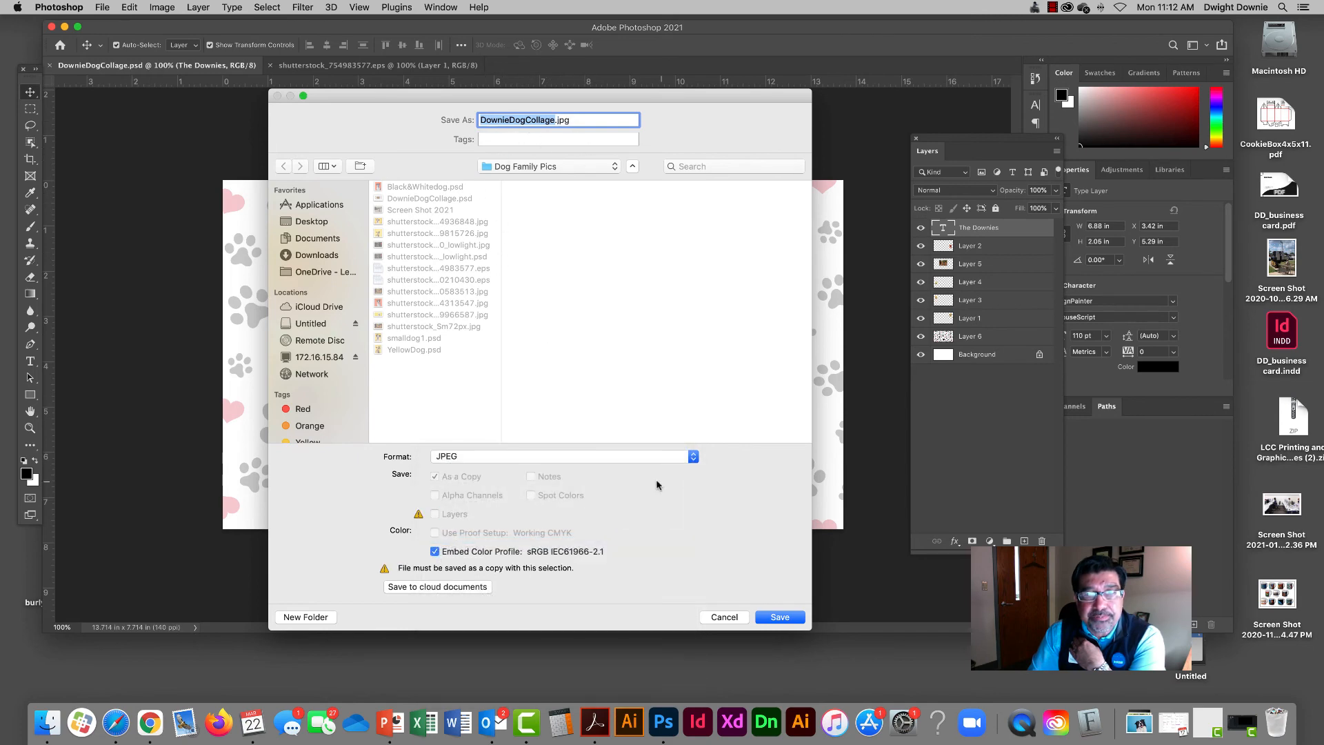
click(779, 618)
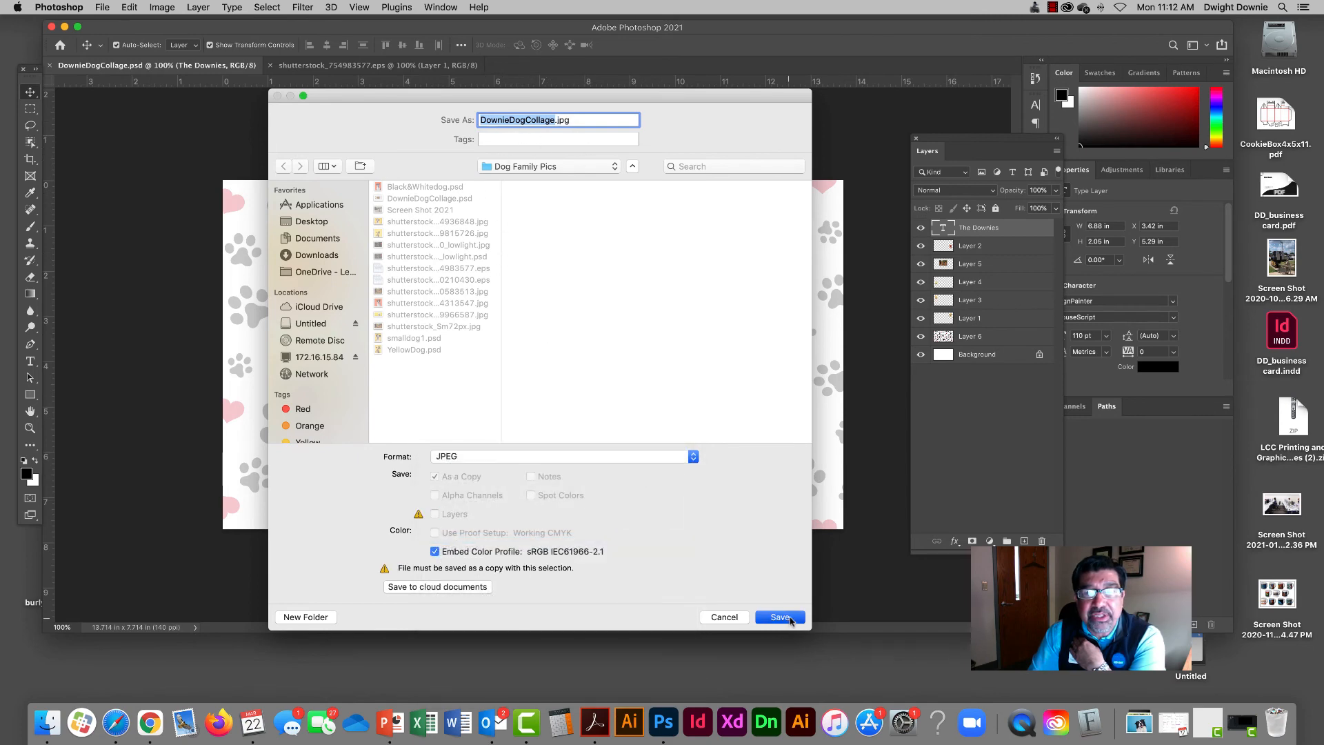
click(751, 200)
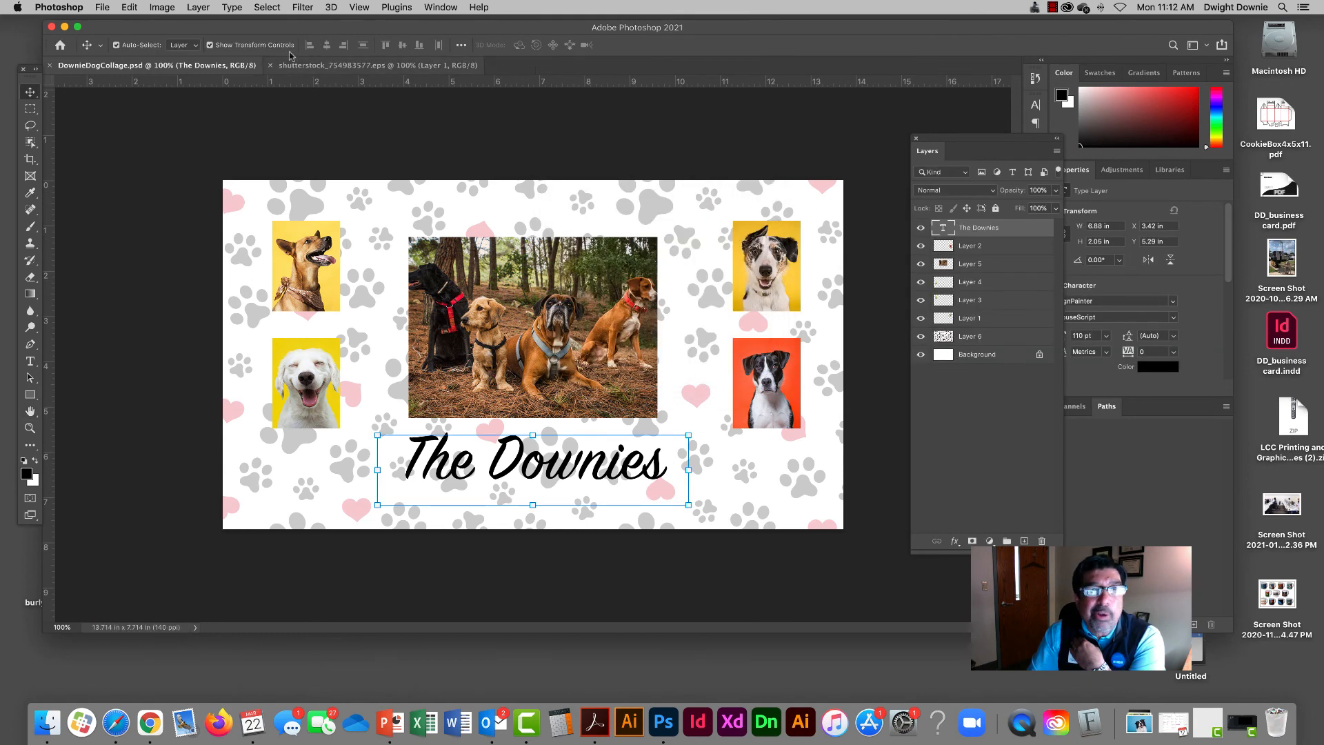
Step: Open the JPEG copy of the collage from the Dog Family Pics folder to examine its layers
click(102, 7)
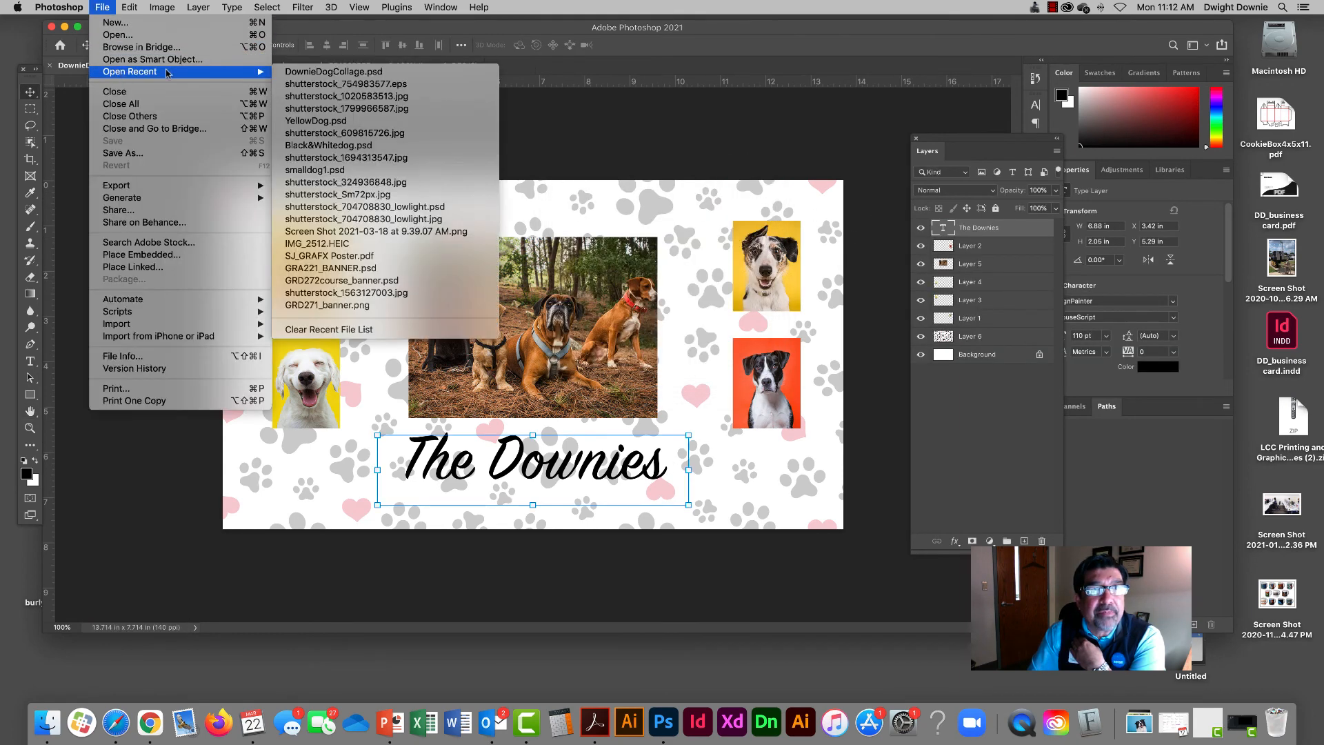
click(135, 36)
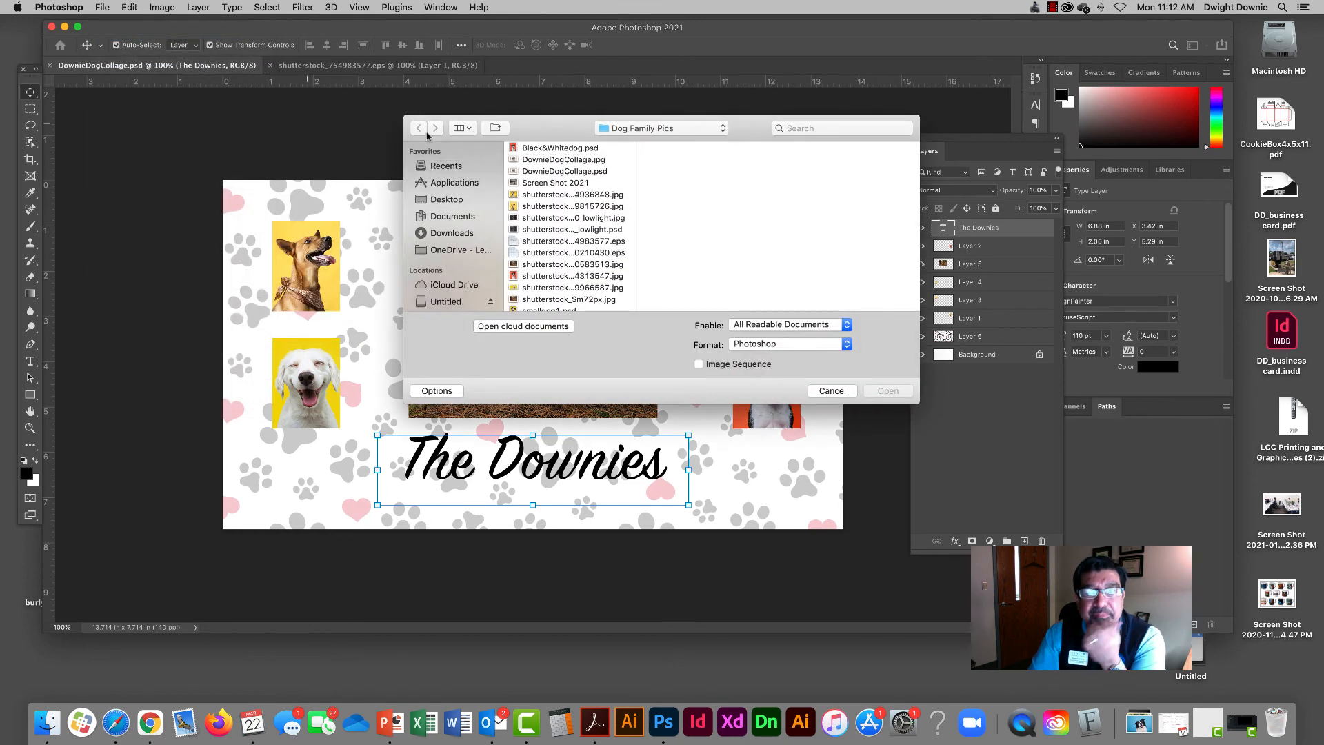
scroll(580, 173, down, 2)
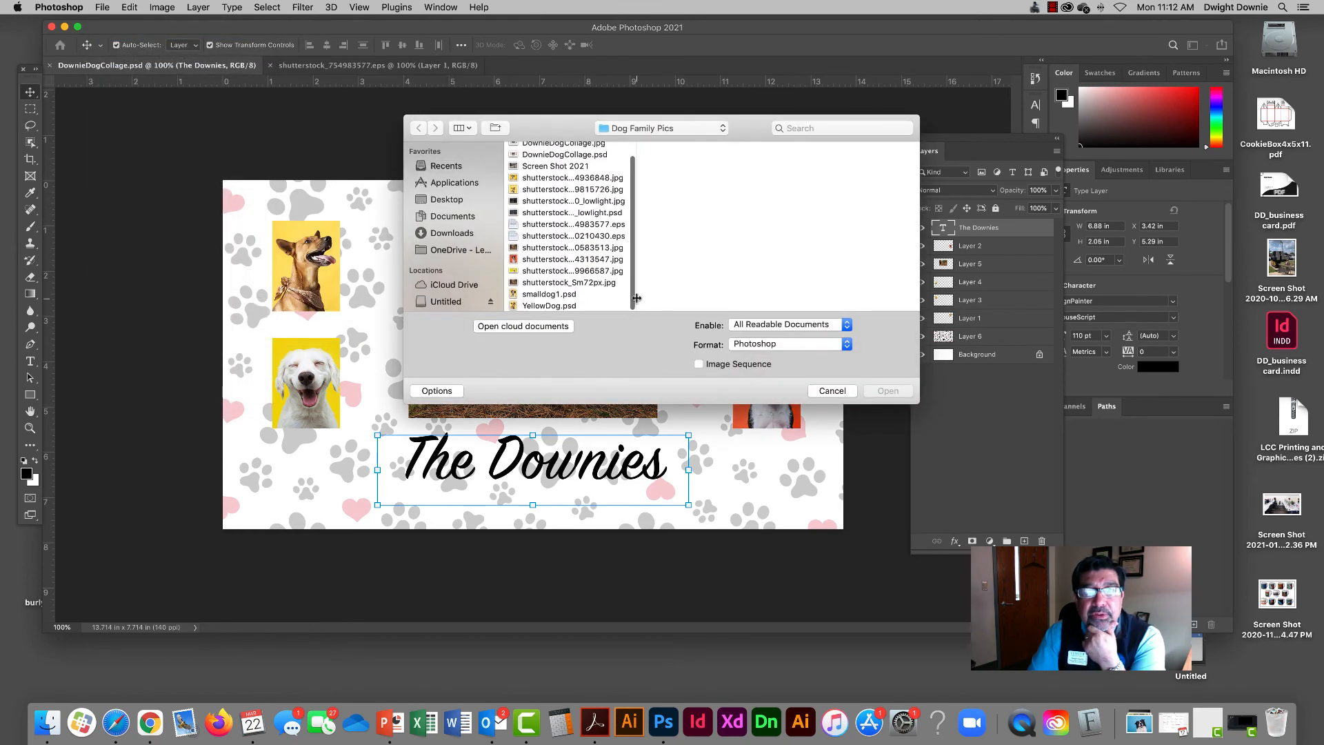
scroll(583, 235, up, 2)
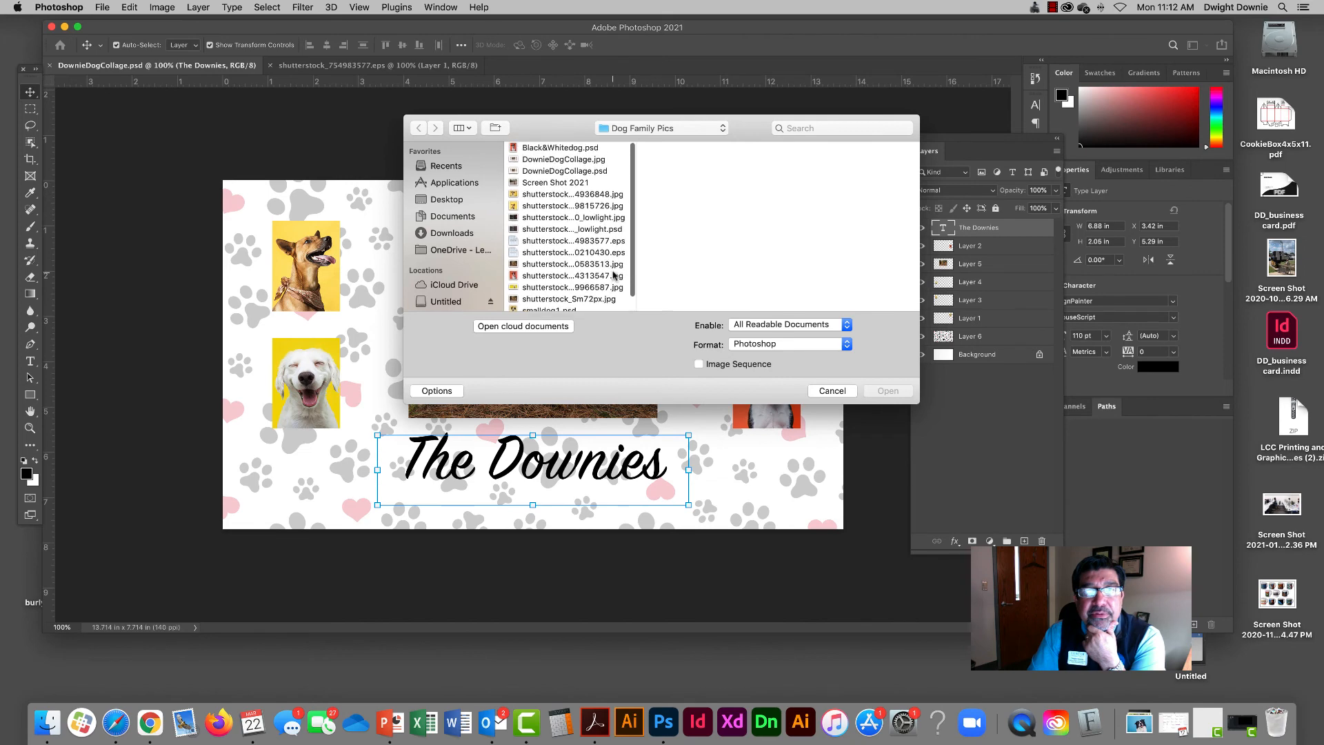
click(583, 161)
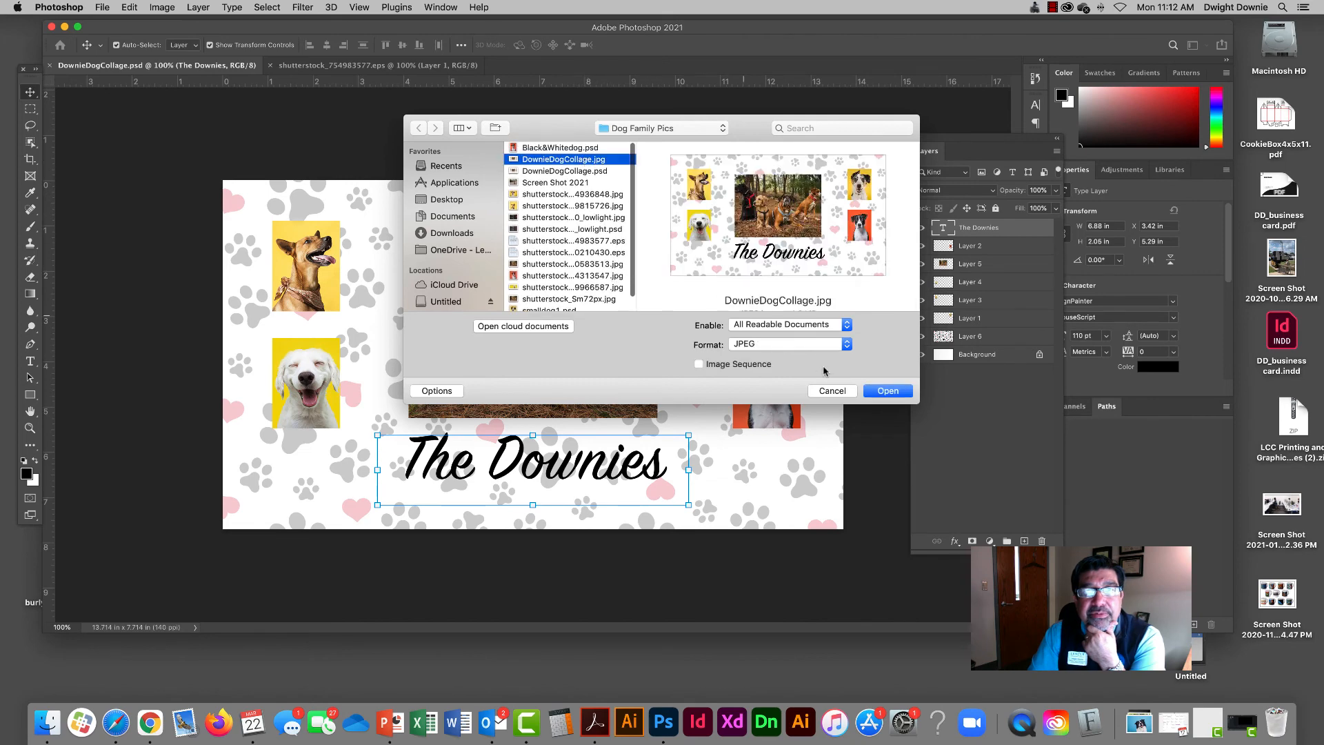
click(895, 390)
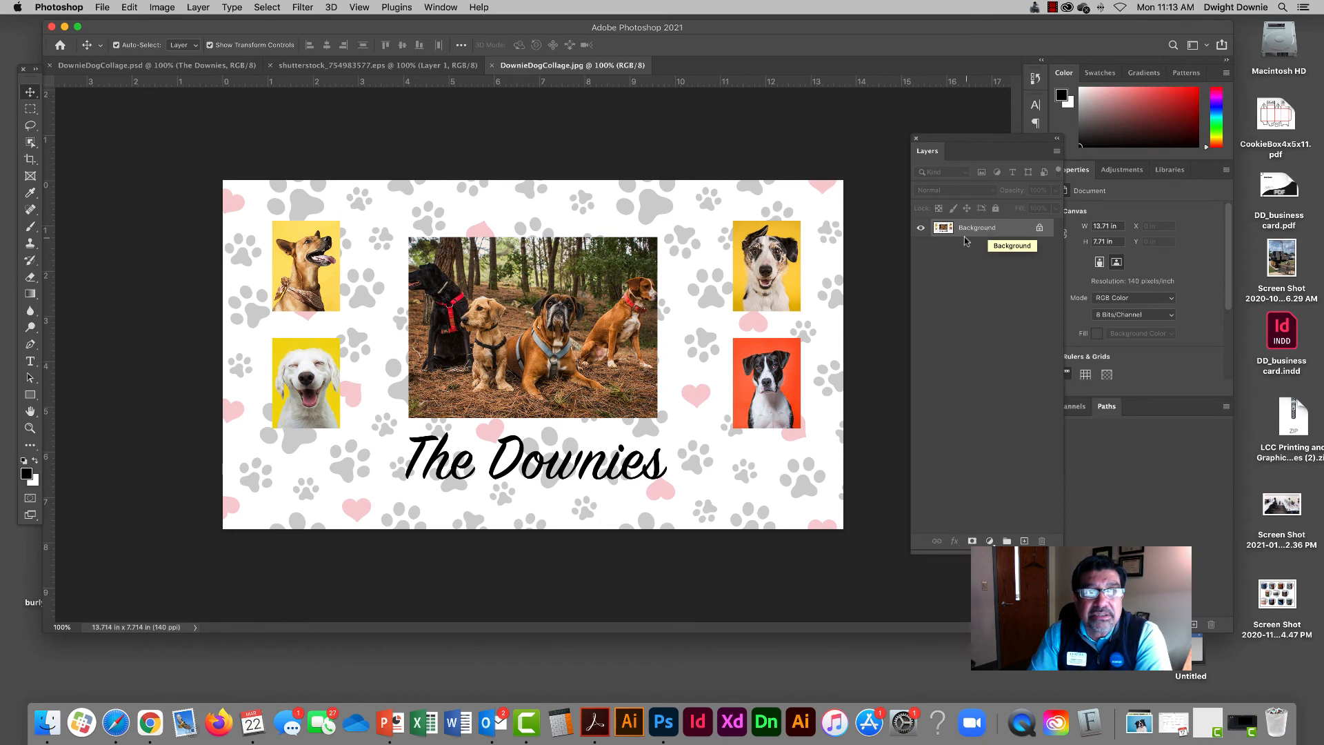
Step: Return to the layered PSD collage and move the central group photo up and left to about X 3.97 in, Y 0.9 in
click(199, 67)
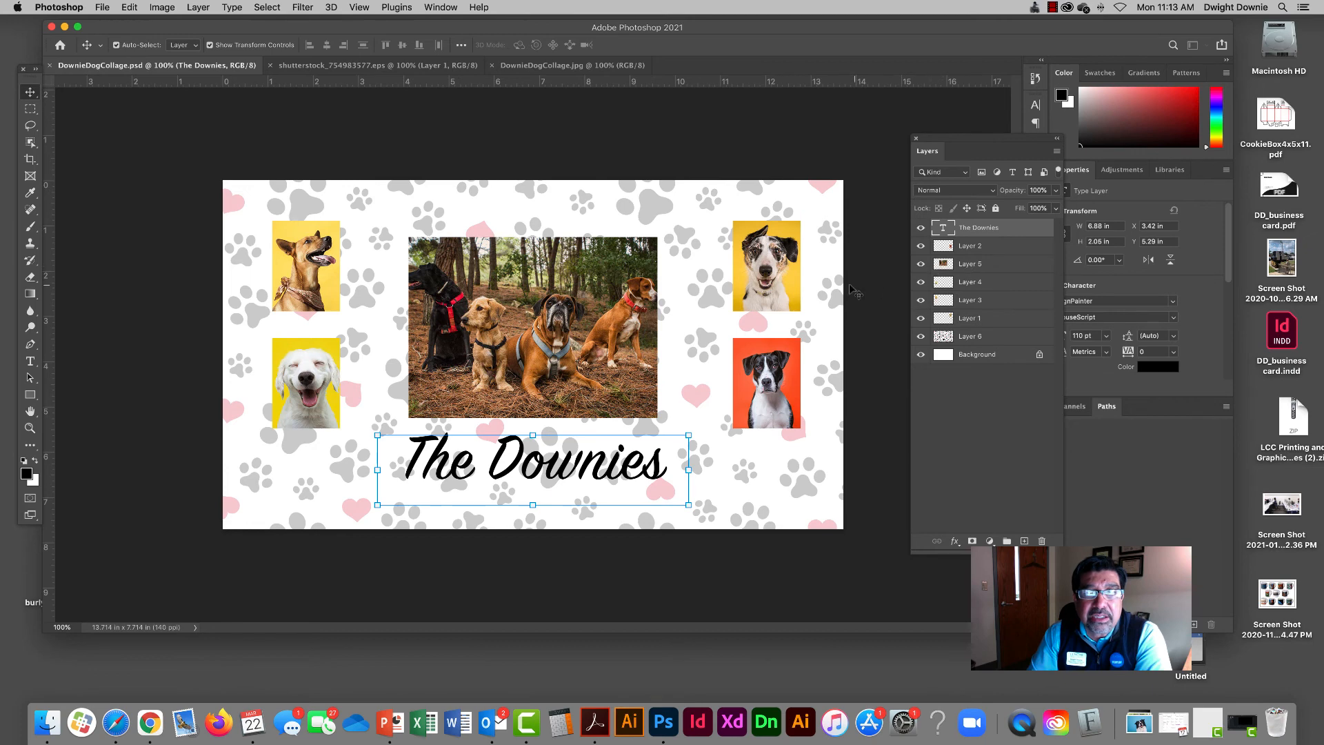
click(572, 293)
drag(570, 288, 549, 270)
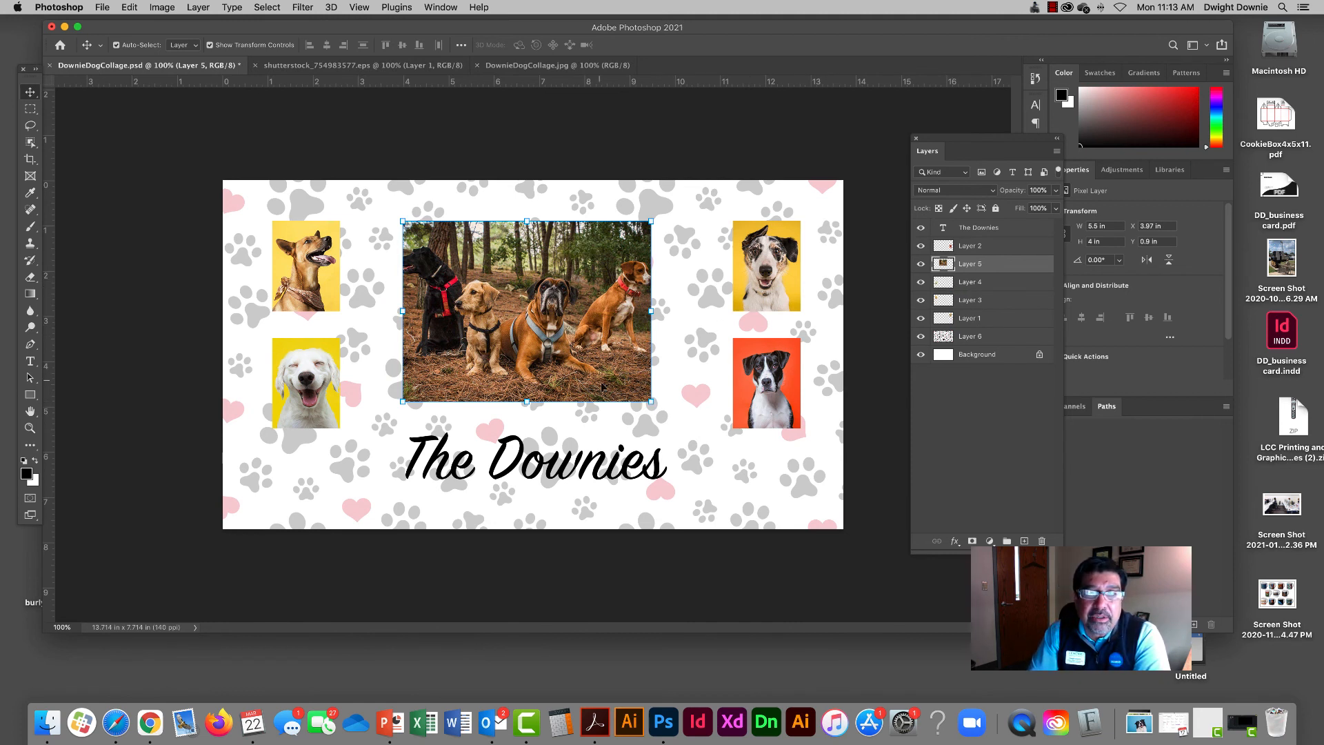
Step: Try scaling the central group photo down to about 88.87%, and undo the scaling
drag(652, 401, 613, 392)
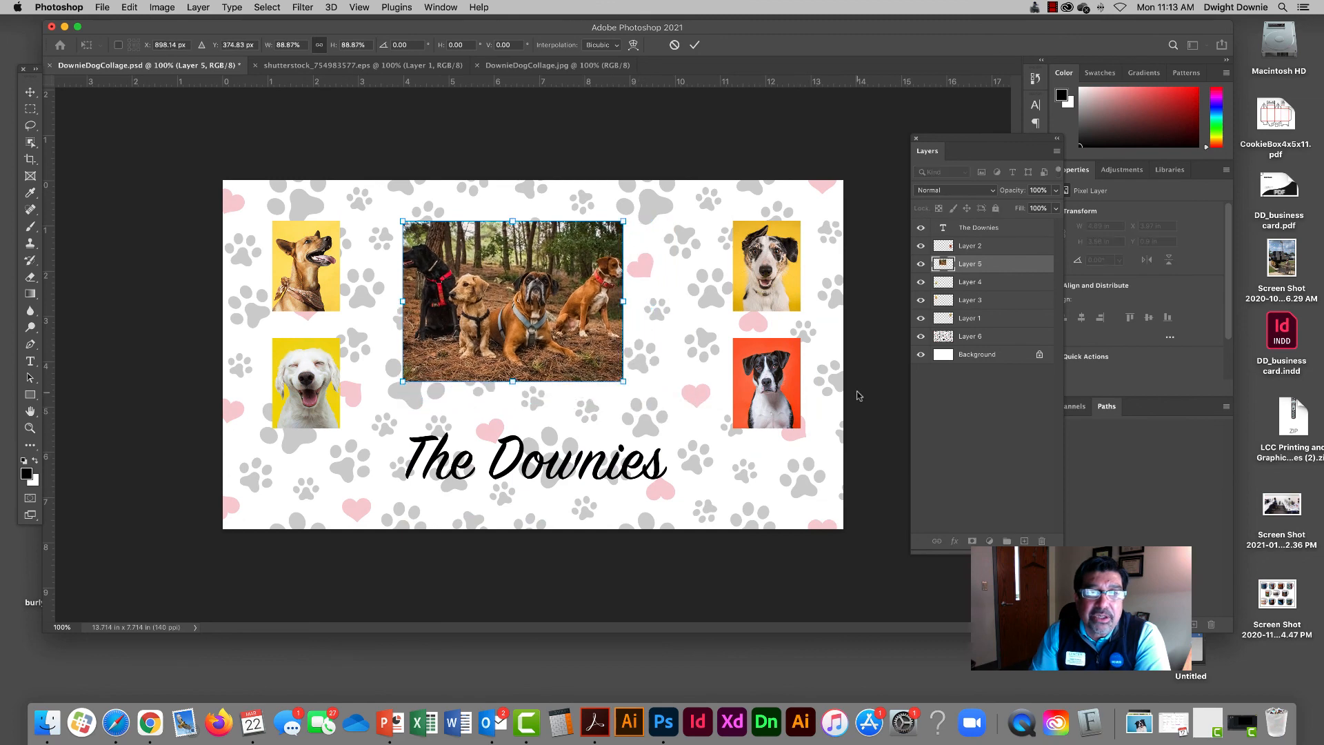
click(132, 7)
click(140, 23)
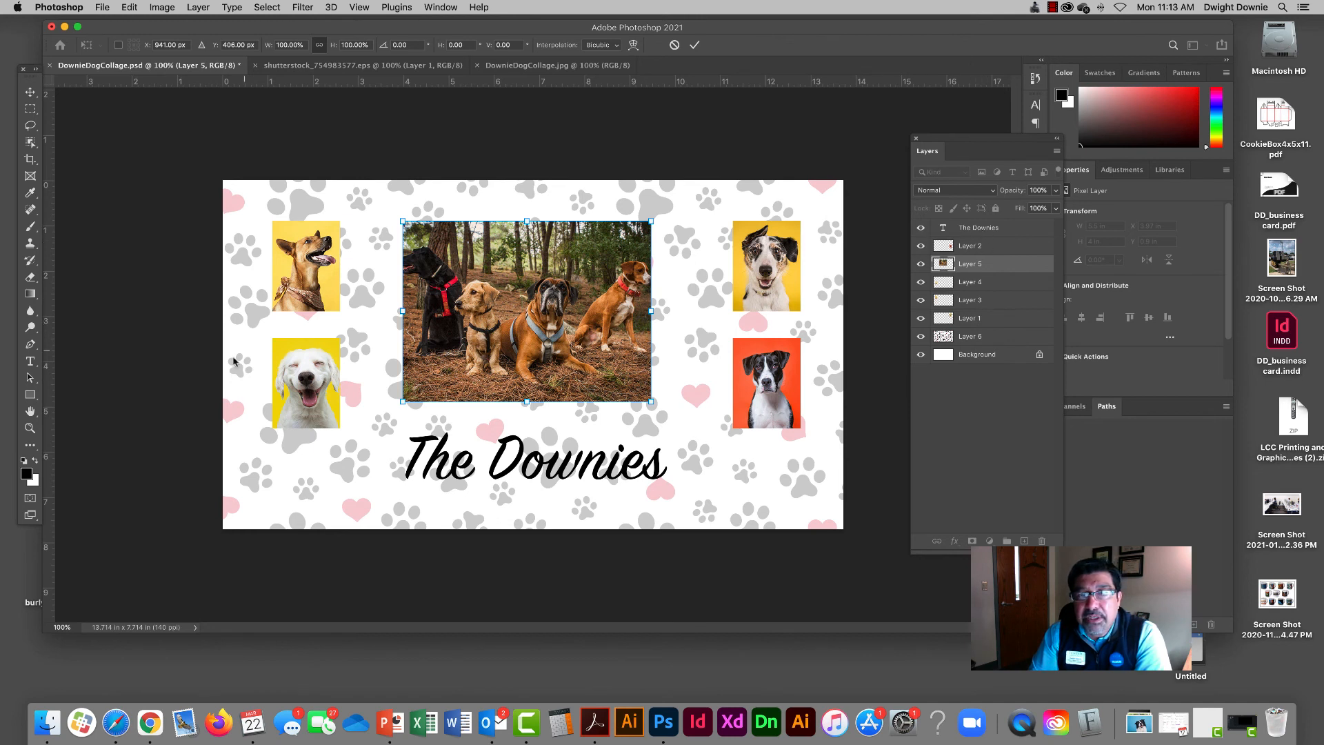
Step: Move the heading up and left to about X 3.28 in, Y 4.98 in, and add a Drop Shadow effect to it
click(967, 229)
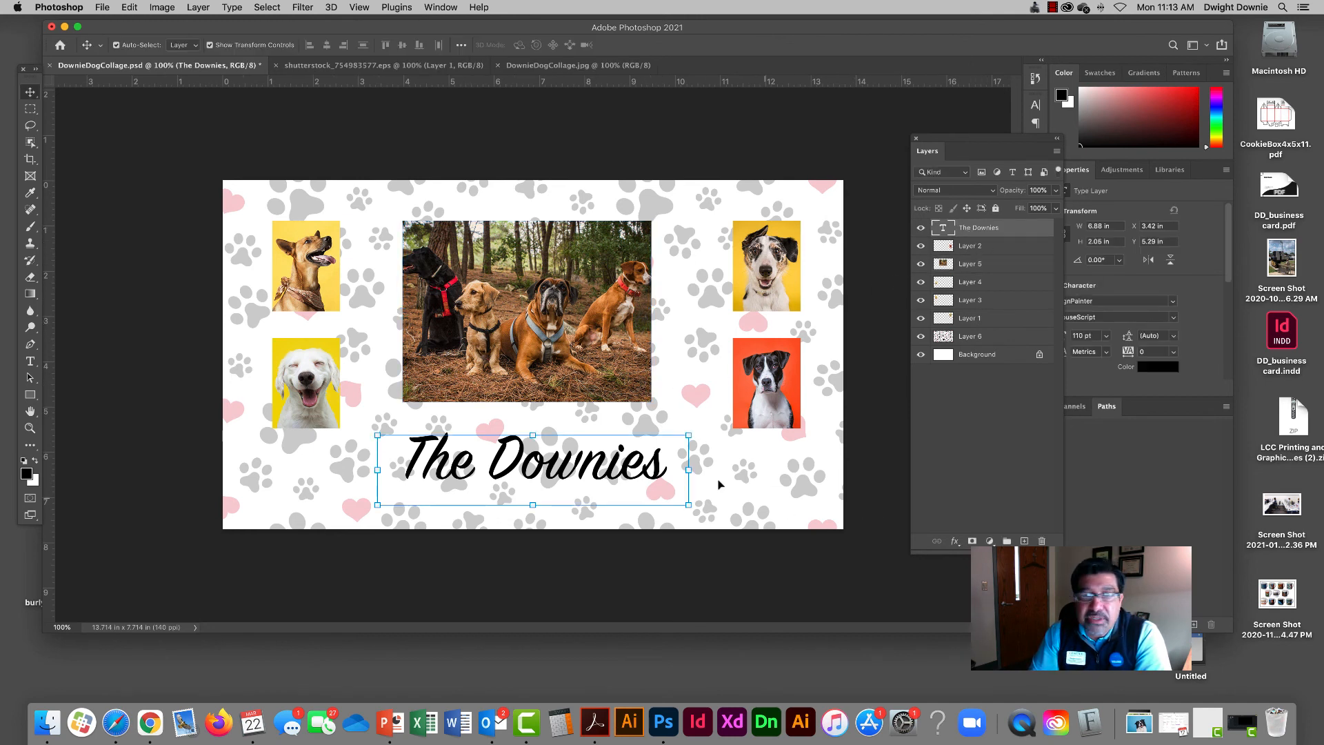
drag(537, 464, 533, 451)
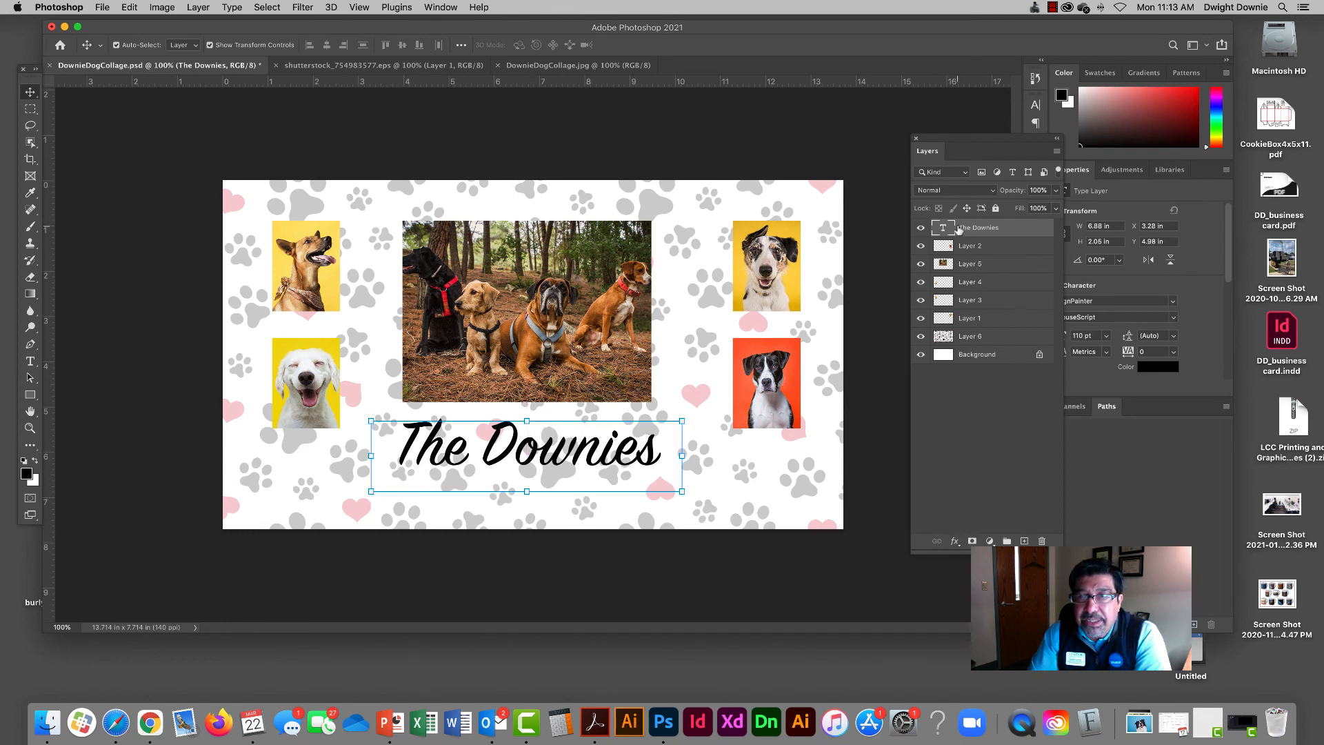
click(955, 541)
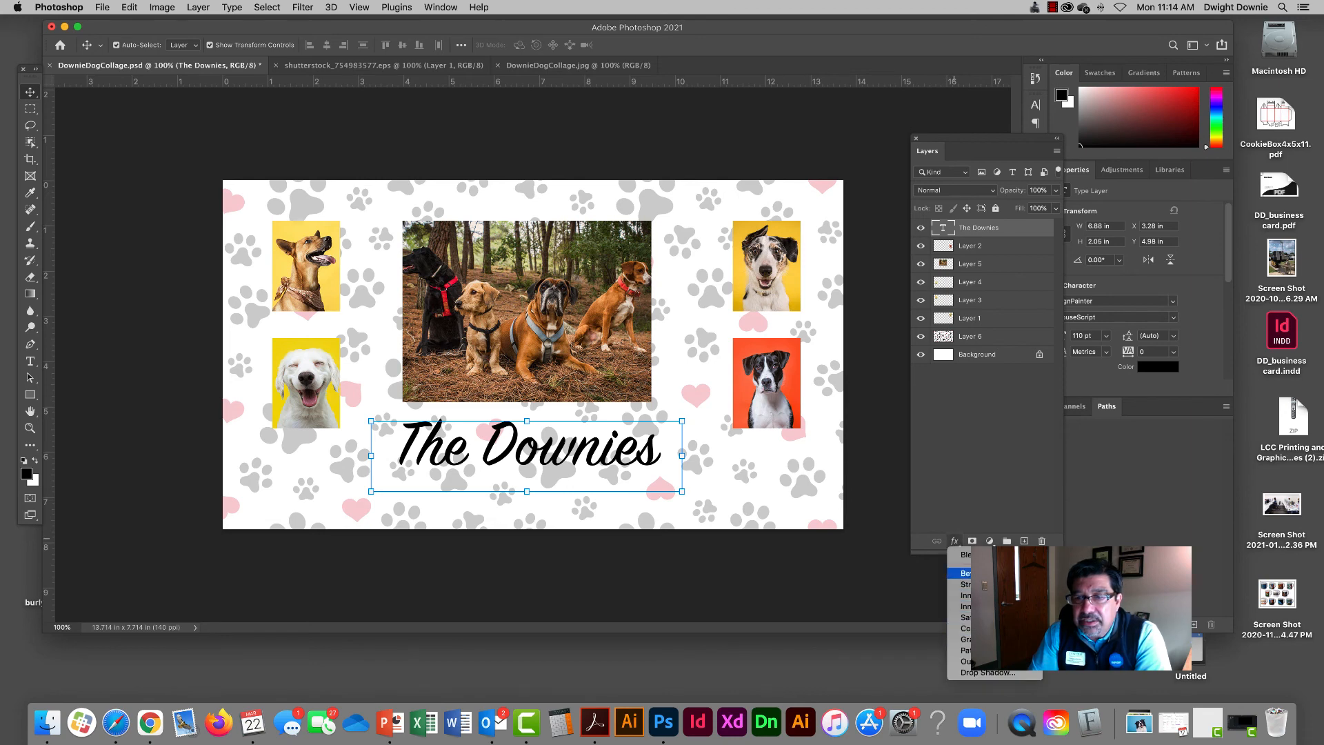
click(993, 673)
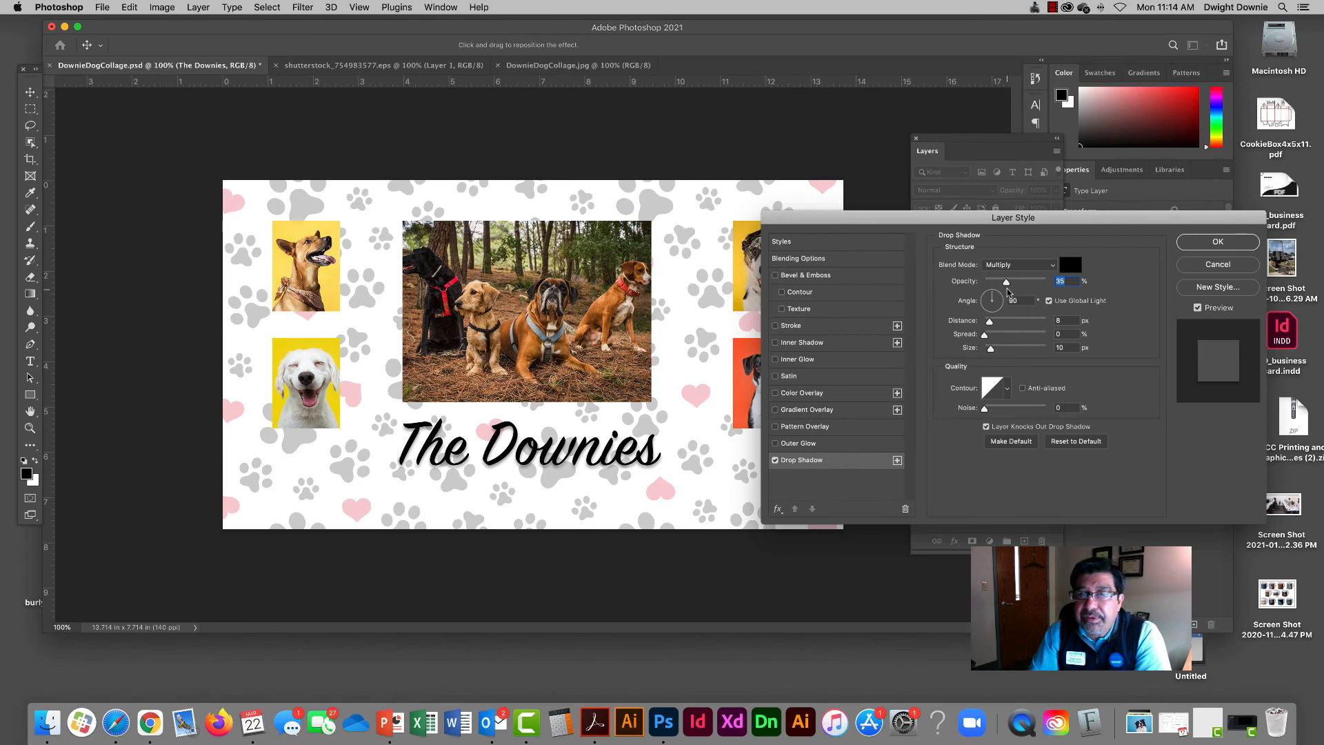
Step: Set the heading's drop shadow to Normal blend mode, adjust its distance, try full opacity before reducing it, and apply the effect
drag(1007, 283, 1063, 283)
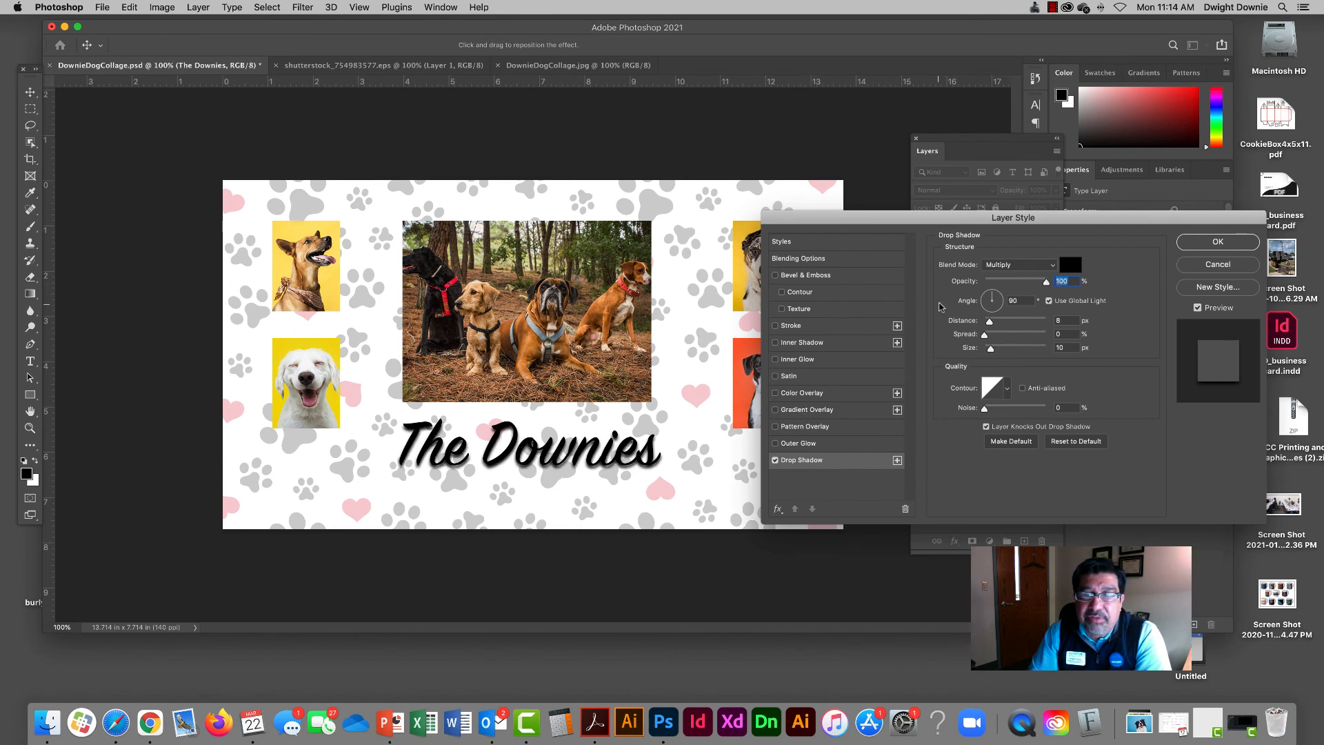
click(1021, 265)
click(1029, 230)
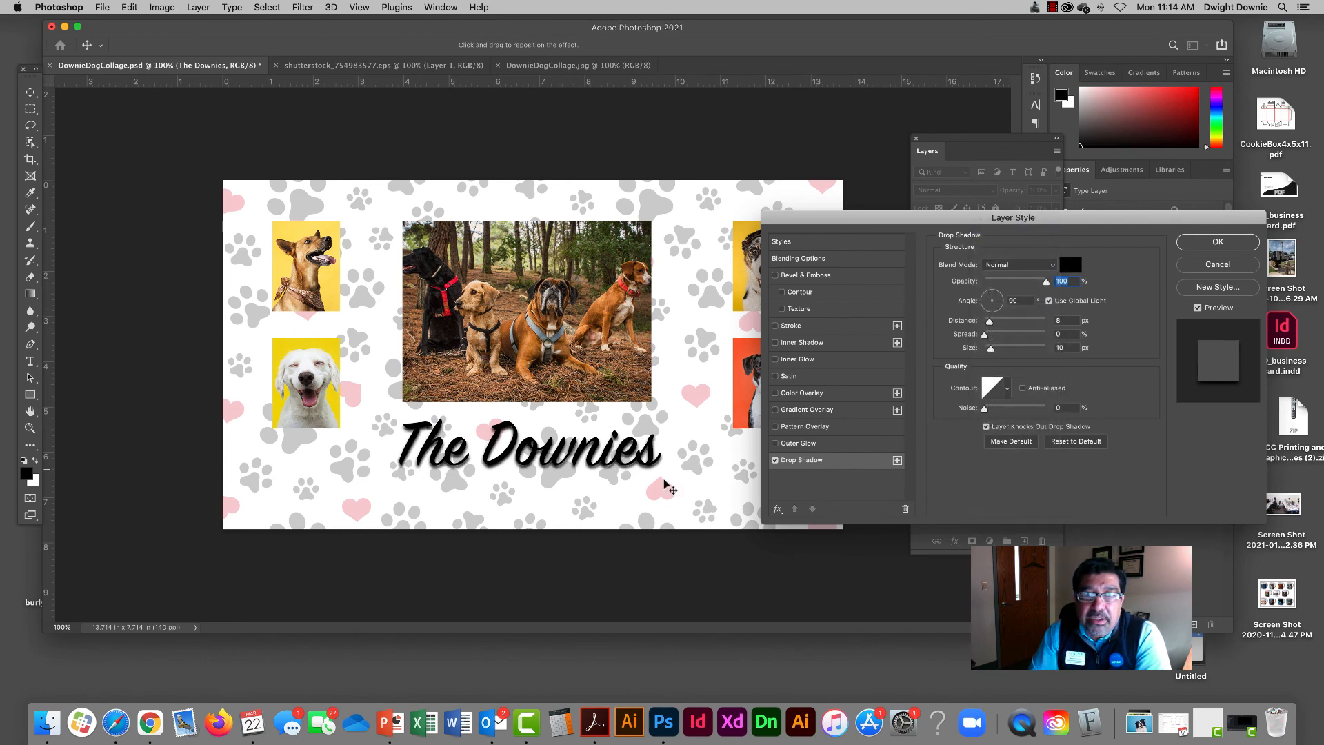
drag(995, 323, 993, 337)
drag(1046, 281, 1008, 287)
click(1218, 242)
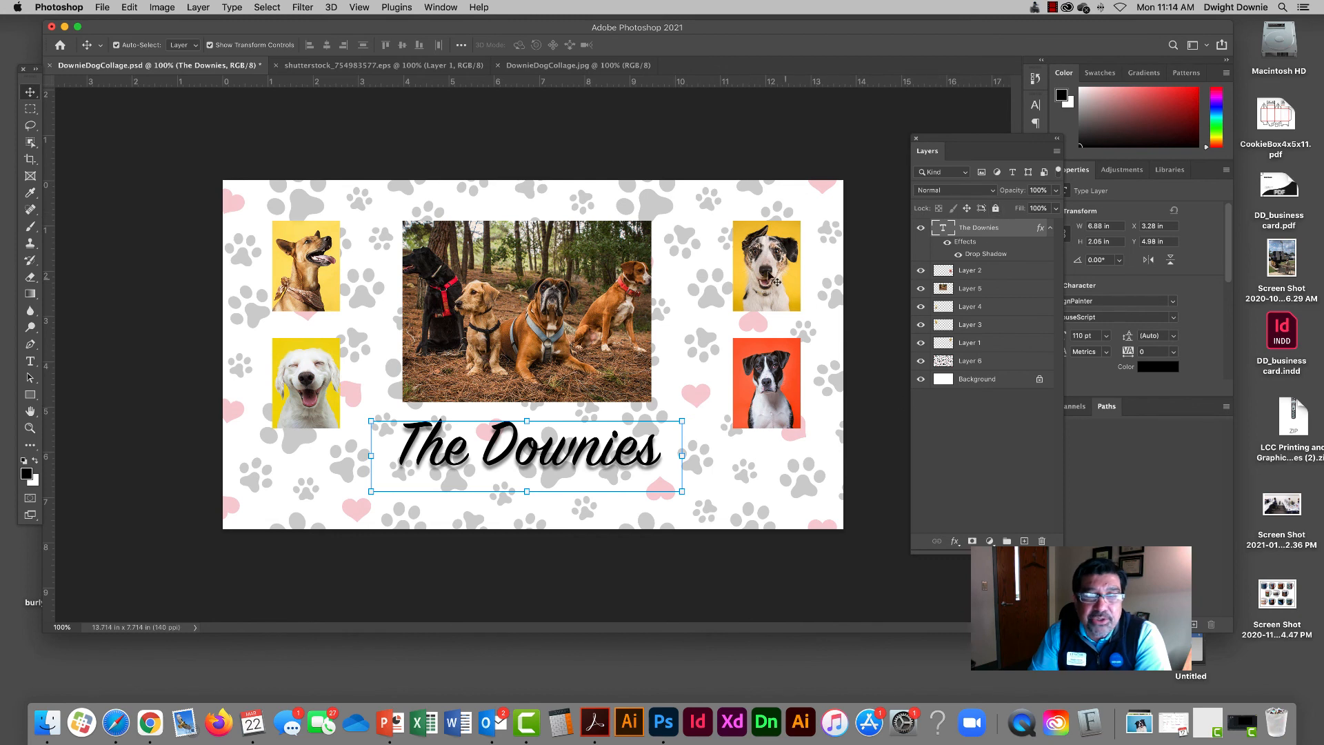
Step: Add a 3 px black Stroke effect positioned Outside to the central group photo, and select the paw-print layer
click(600, 286)
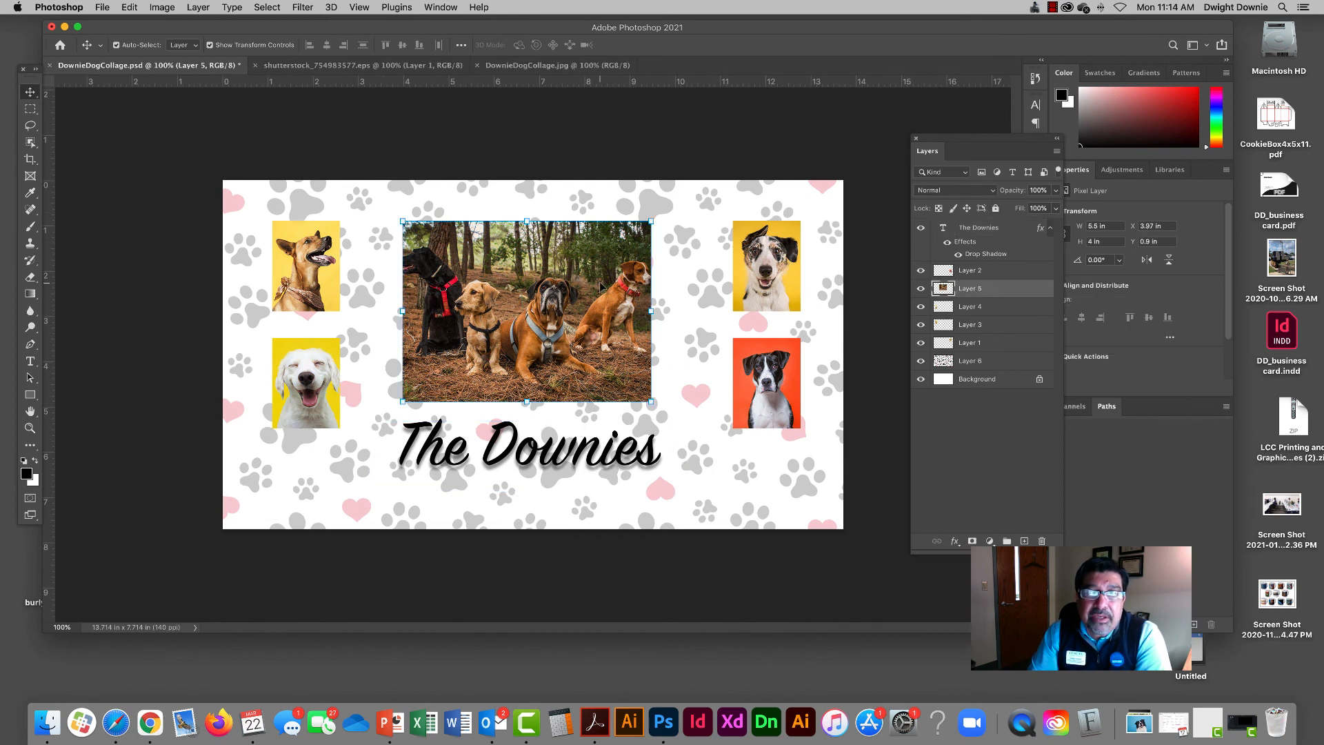
click(955, 541)
click(965, 584)
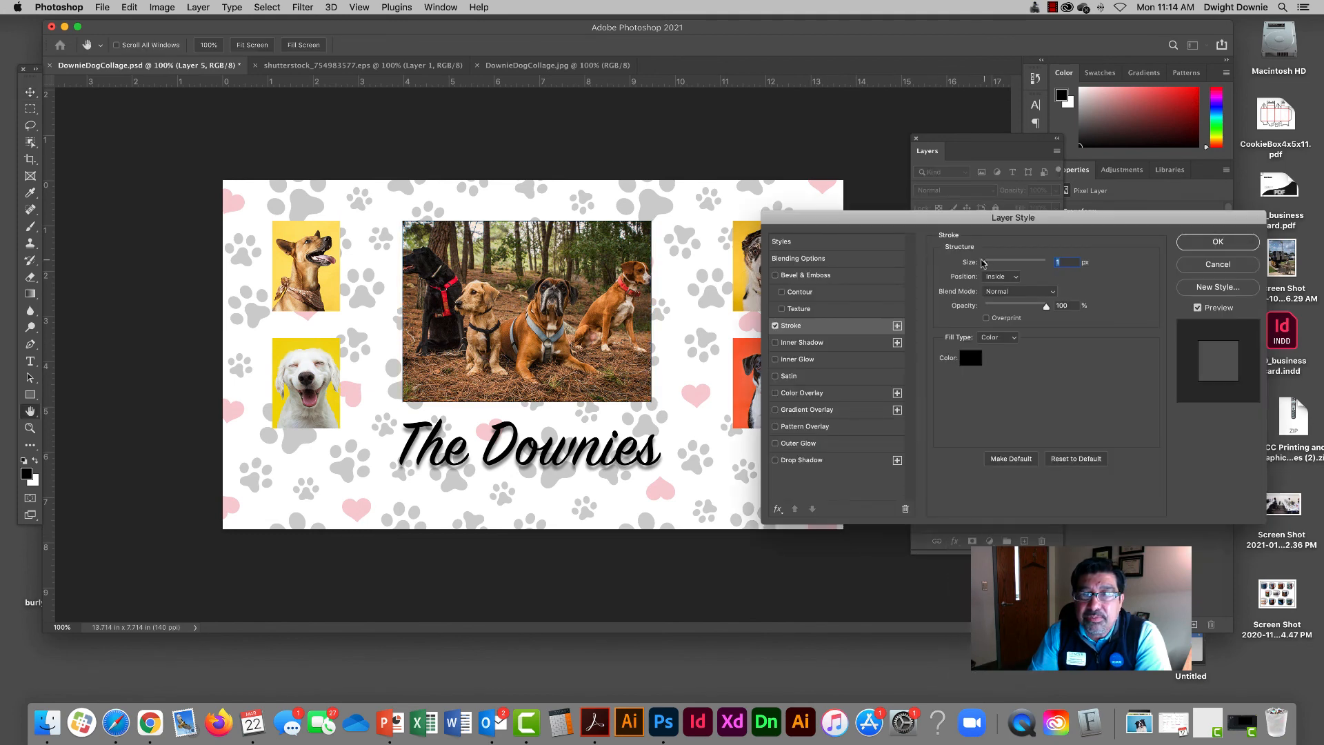
drag(985, 263, 986, 264)
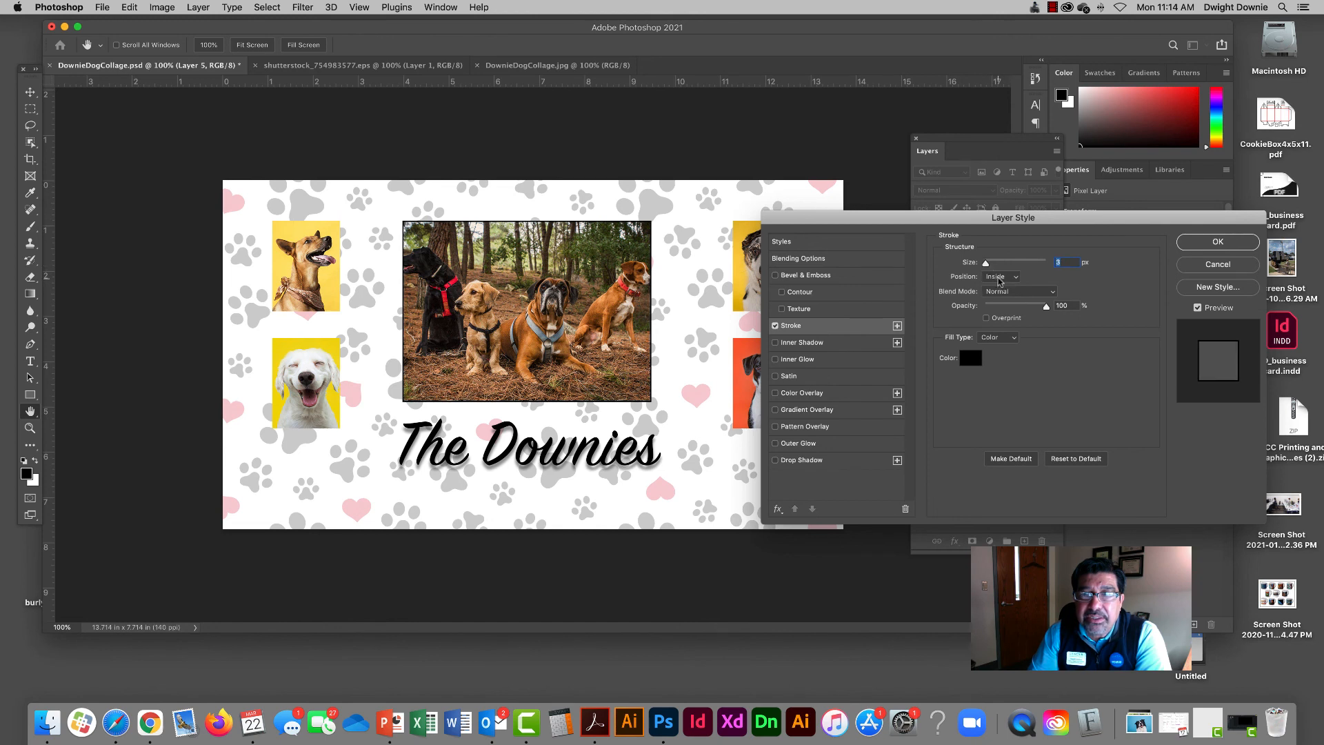
click(1000, 278)
click(1000, 266)
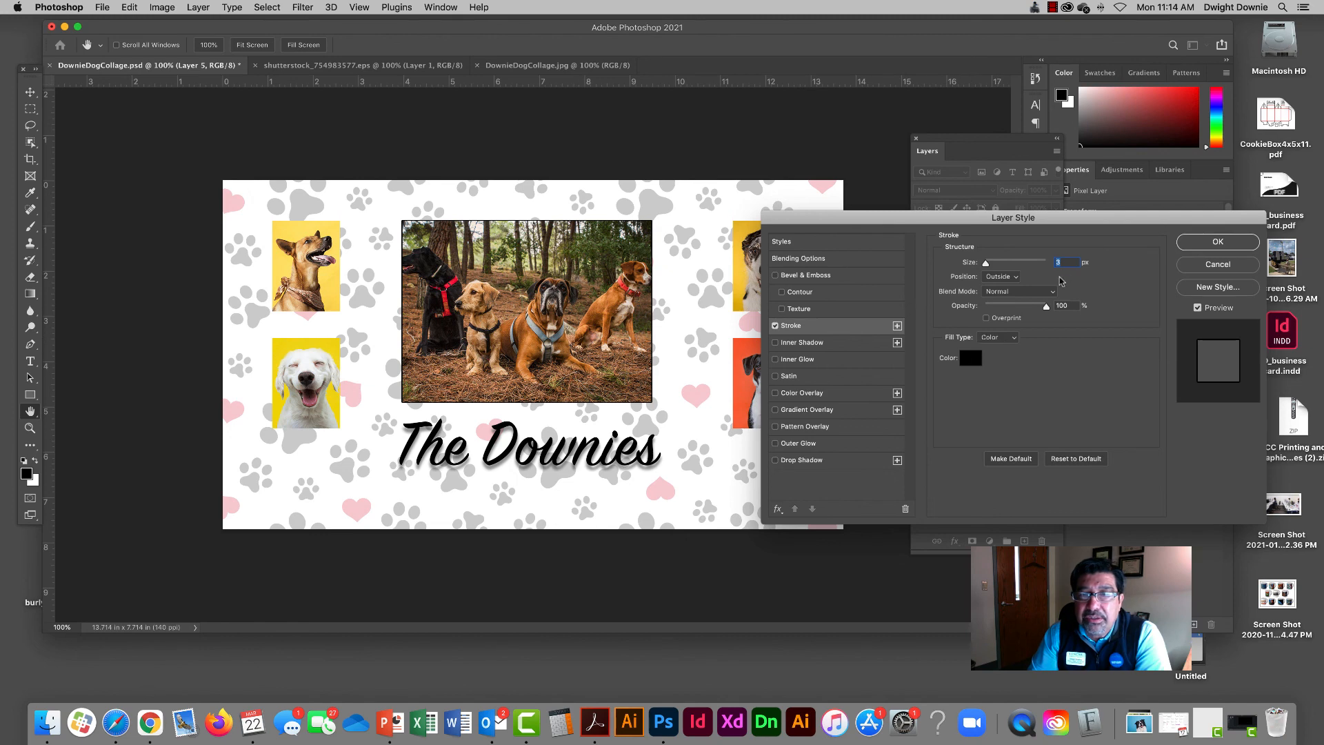
click(1234, 243)
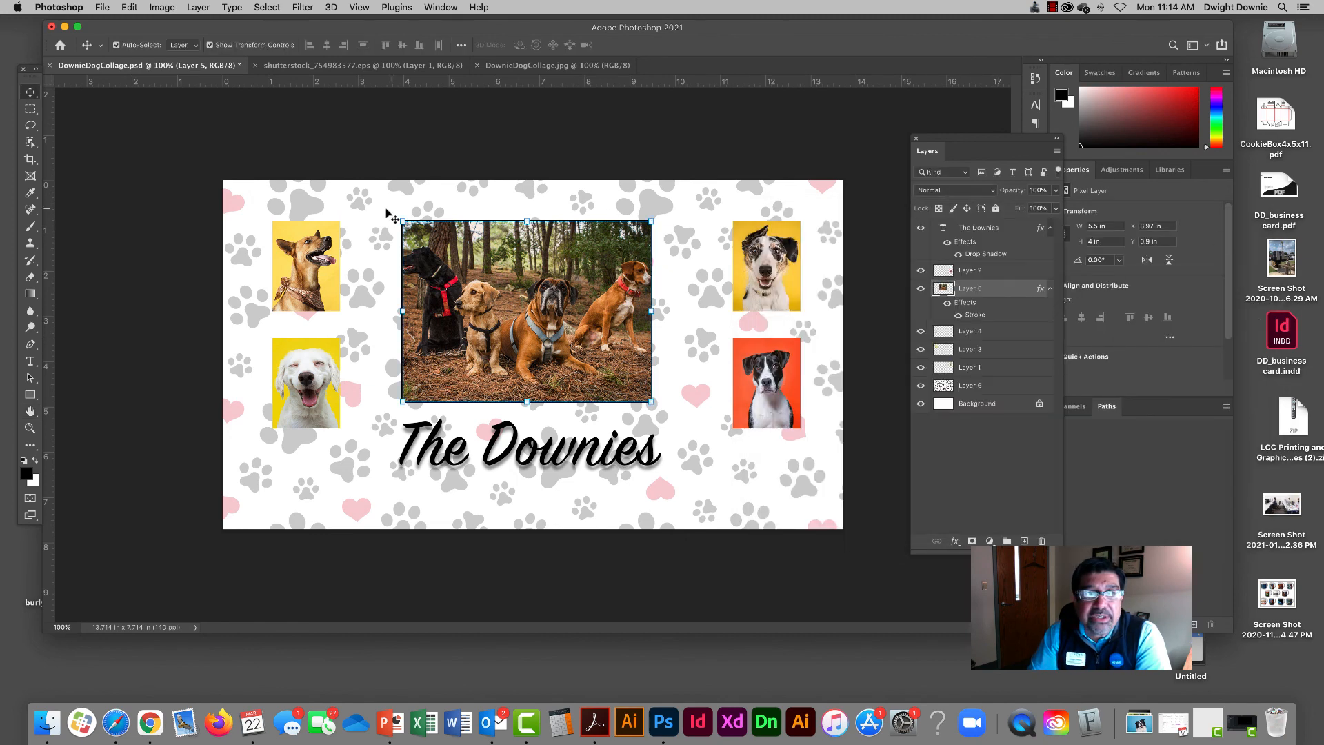
click(285, 200)
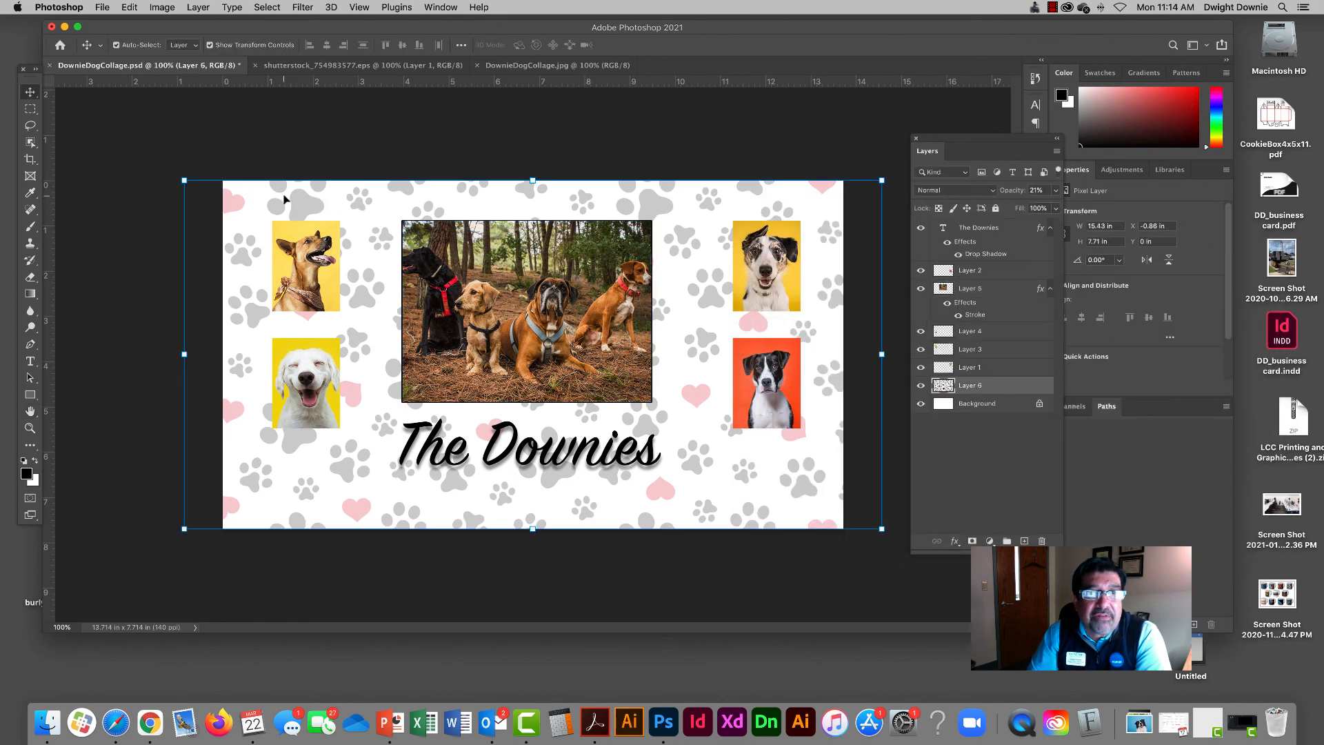
Step: Select the spotted dog photo and move the heading's Drop Shadow effect onto the white dog photo's layer
click(665, 355)
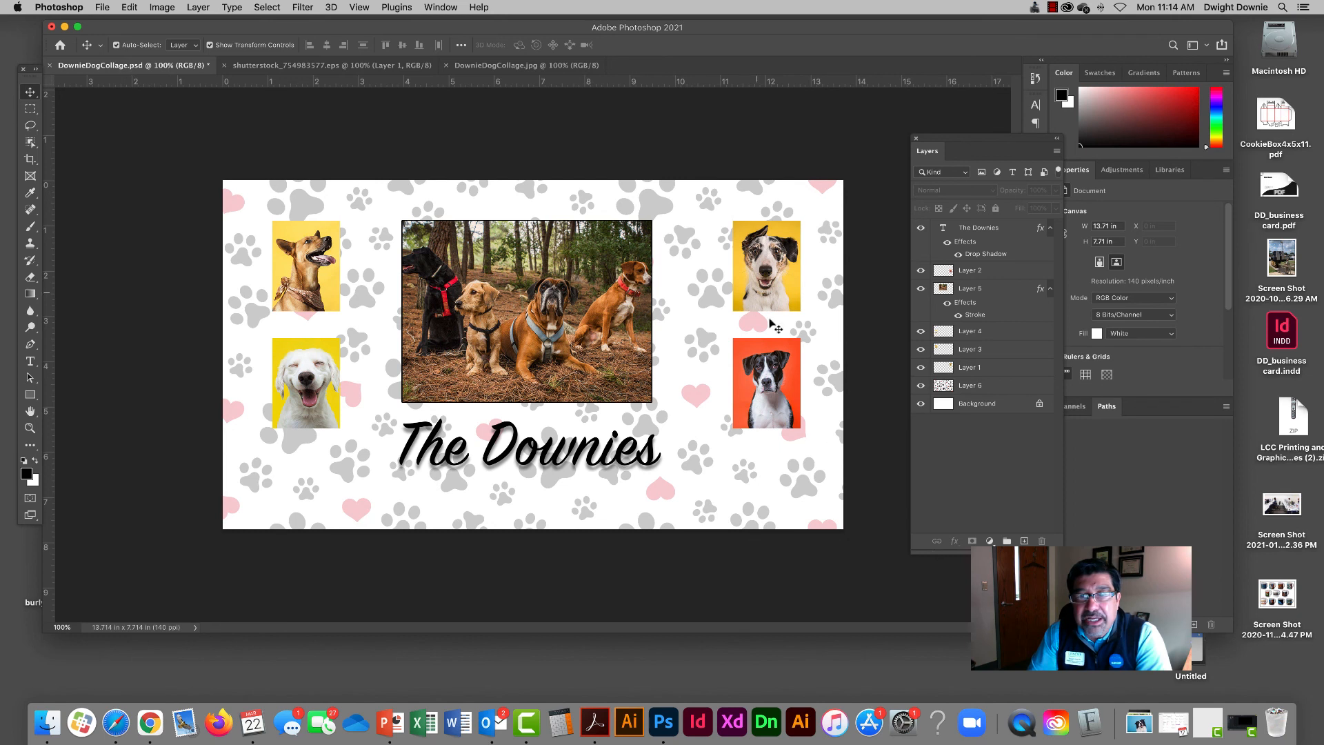
click(783, 290)
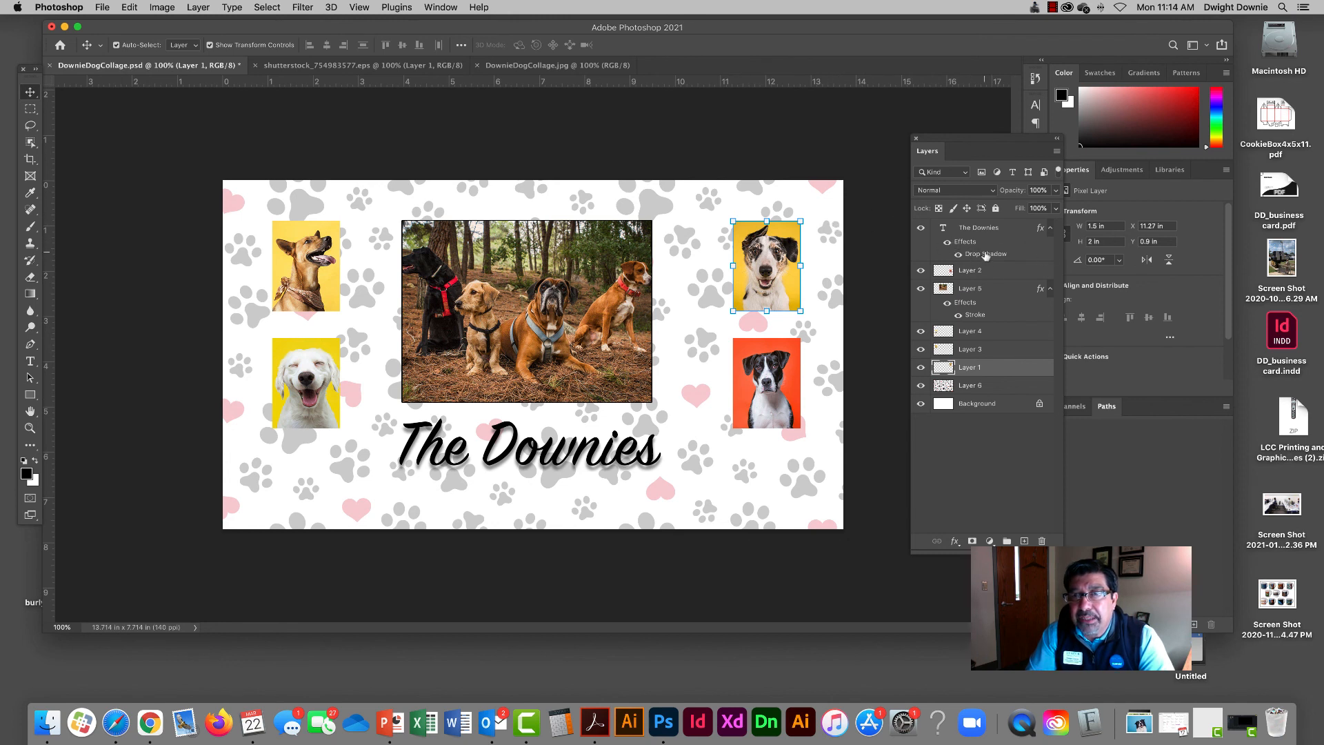
drag(987, 255, 984, 332)
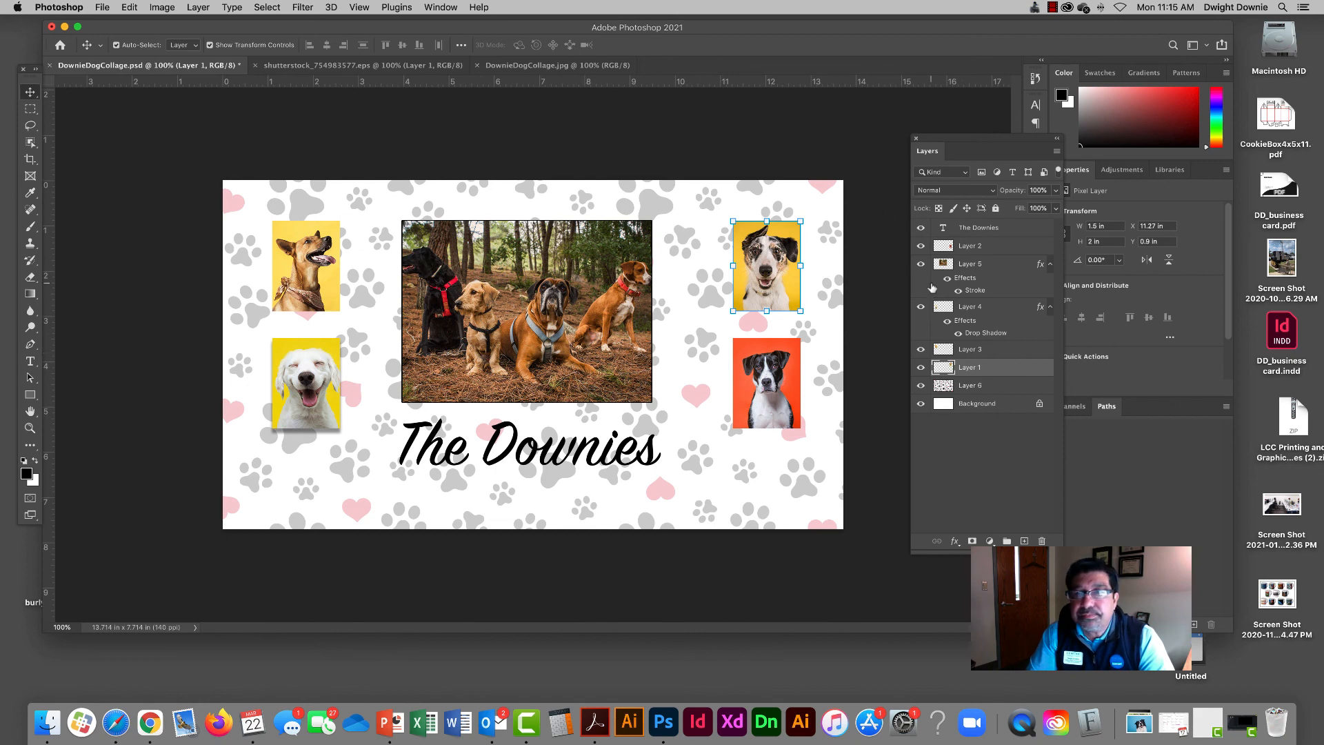
Step: Add a 3 px black Stroke effect positioned Outside to the spotted dog photo
click(955, 541)
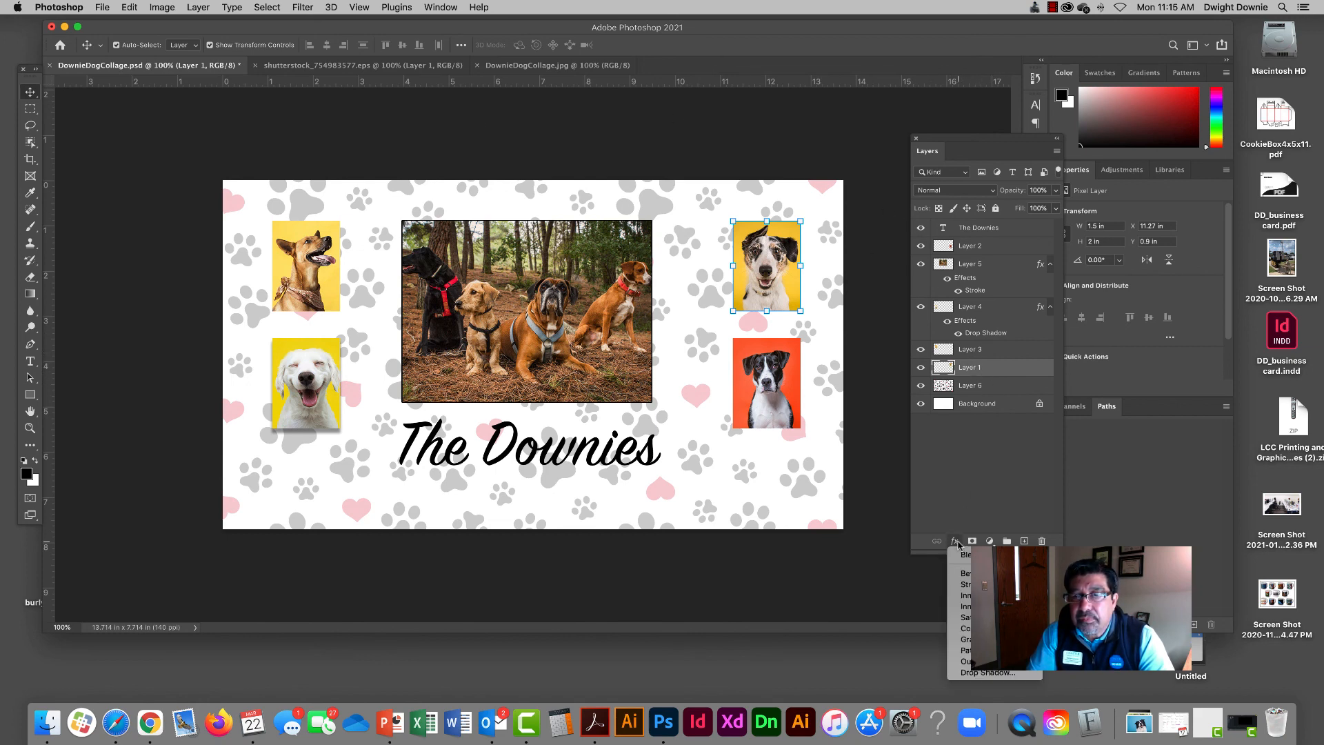
click(965, 584)
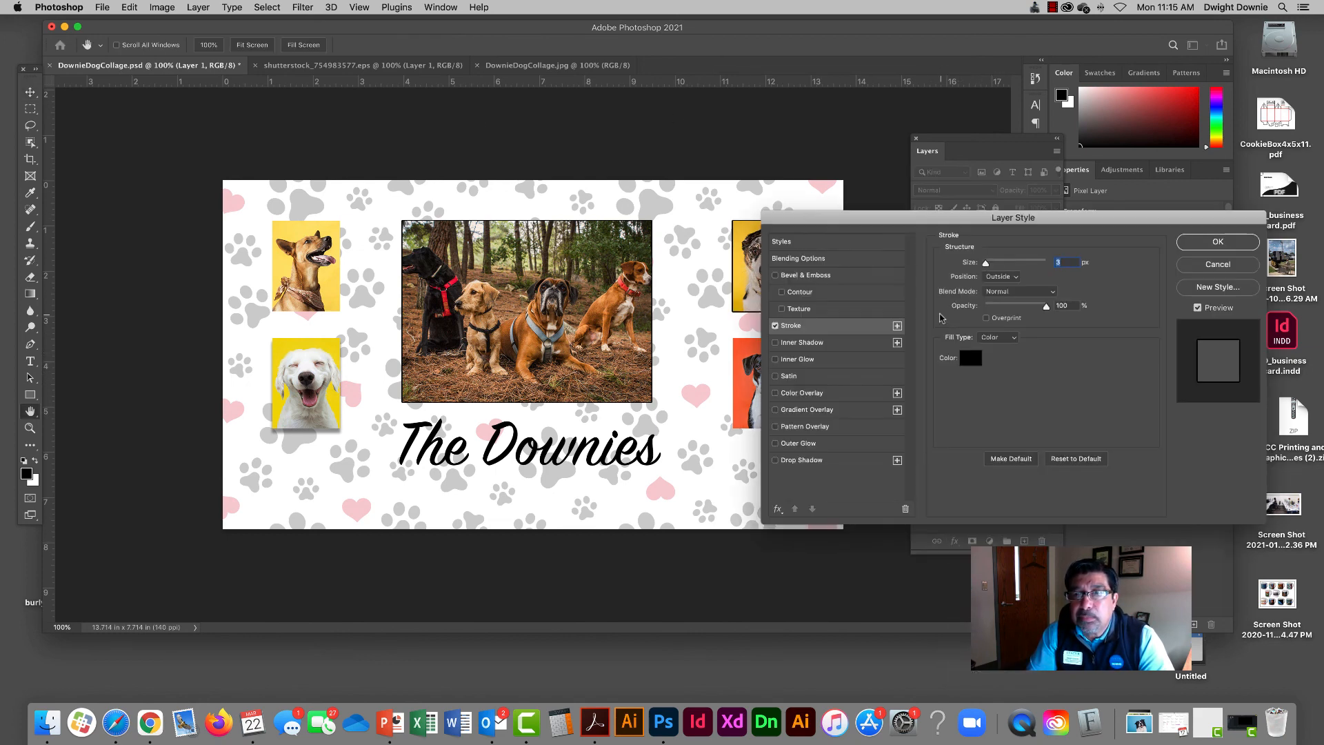
click(1218, 242)
Step: Try moving Stroke effects onto the red-background dog photo, return them, and transfer the group photo's stroke to the tan dog photo
click(771, 395)
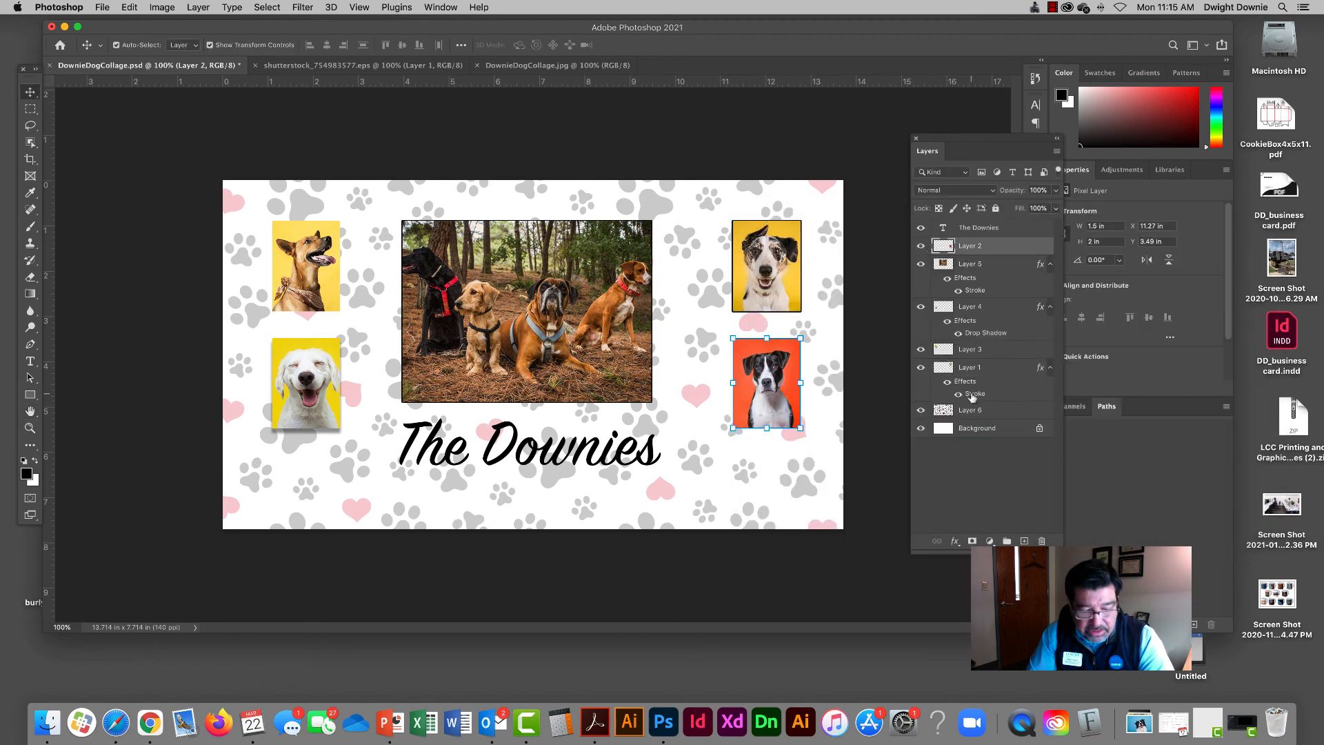
drag(975, 395, 985, 251)
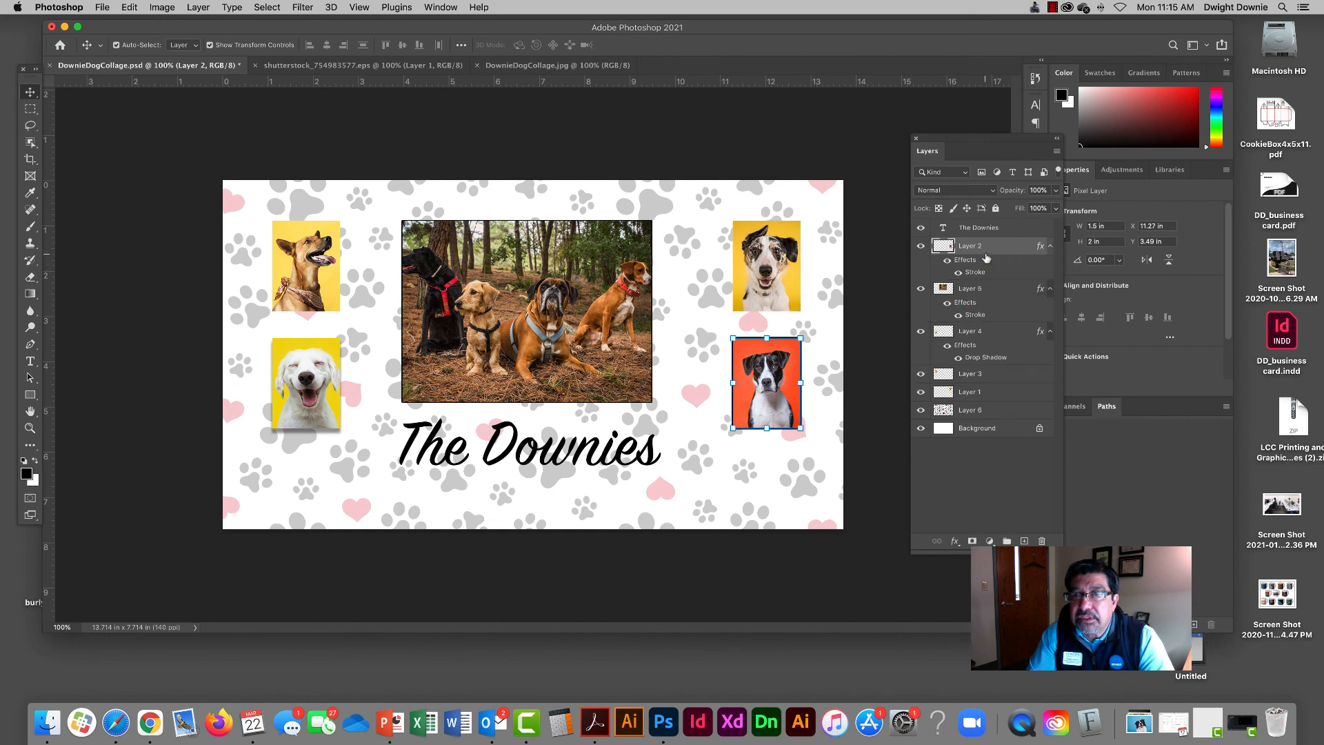
drag(974, 273, 982, 384)
drag(975, 293, 975, 393)
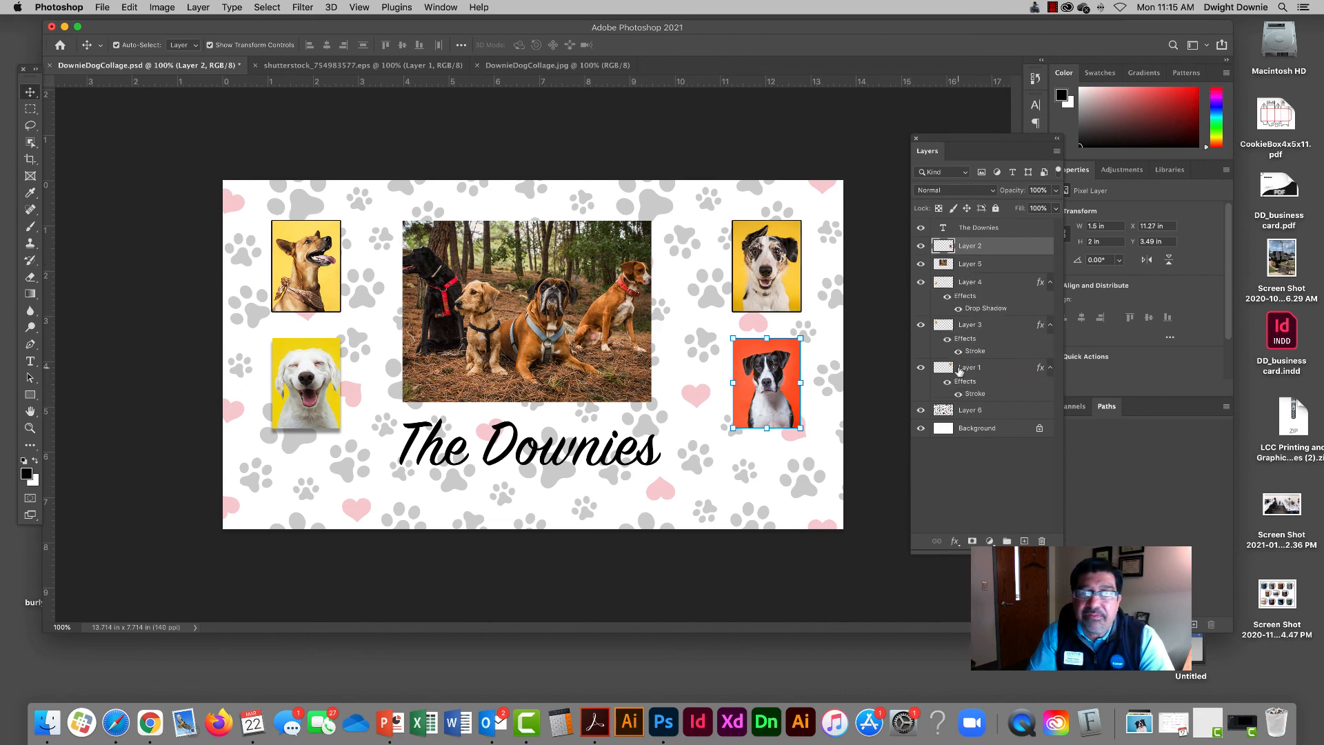
mouse_move(972, 353)
mouse_down()
mouse_move(974, 414)
mouse_move(978, 254)
mouse_up()
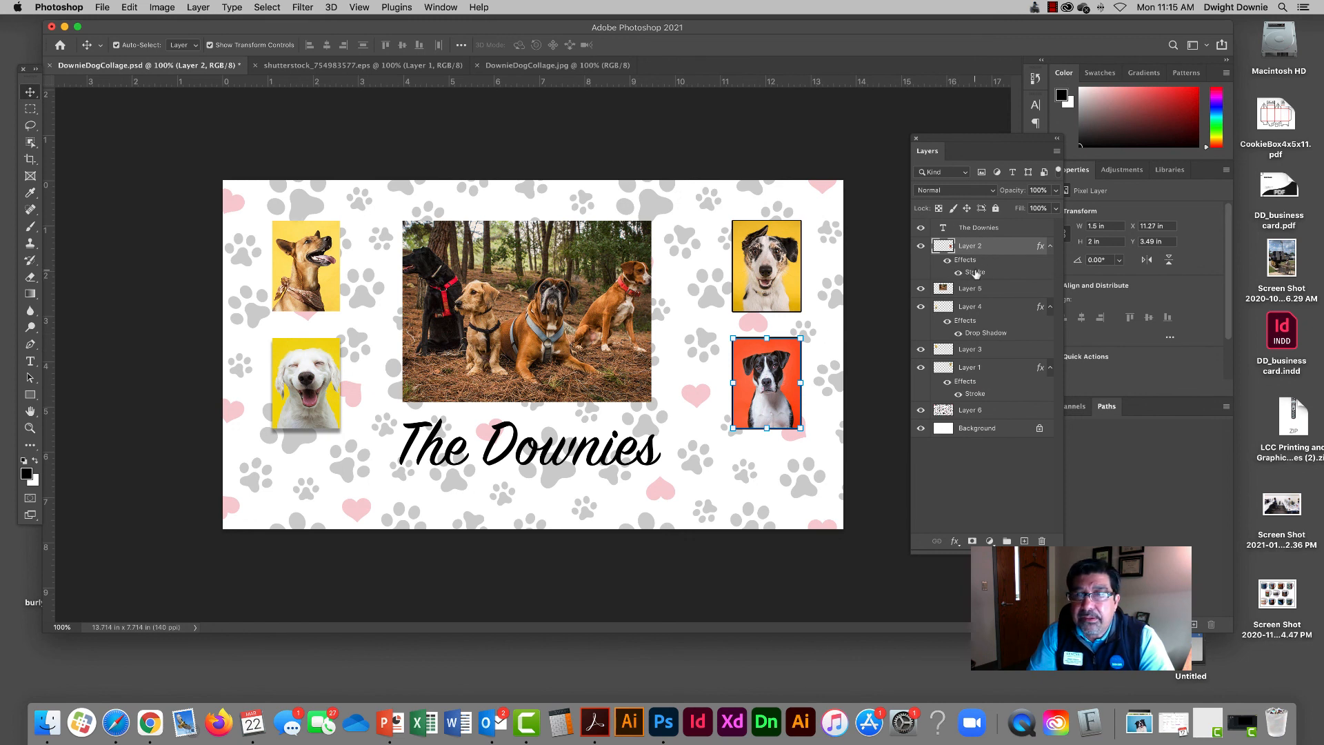
drag(974, 270, 982, 355)
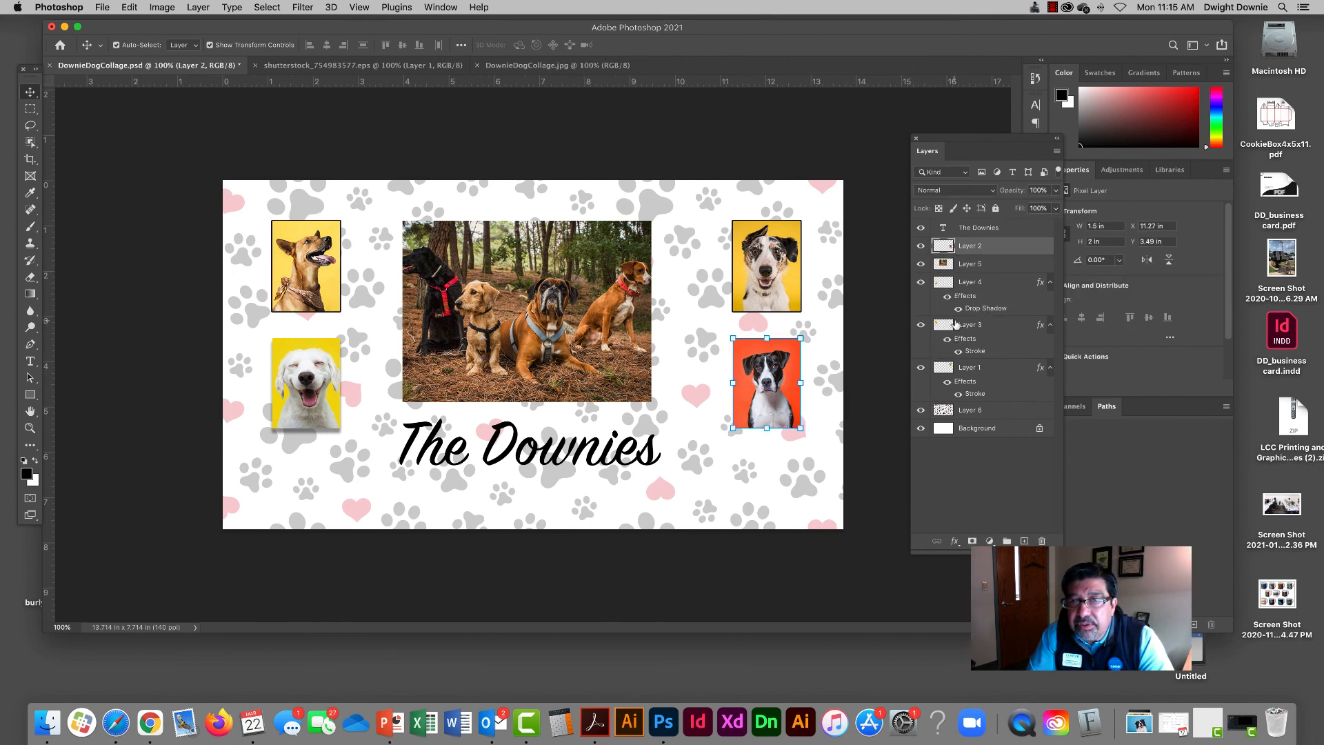
Step: Copy the white dog photo's layer style and paste it onto the central group photo
right_click(984, 312)
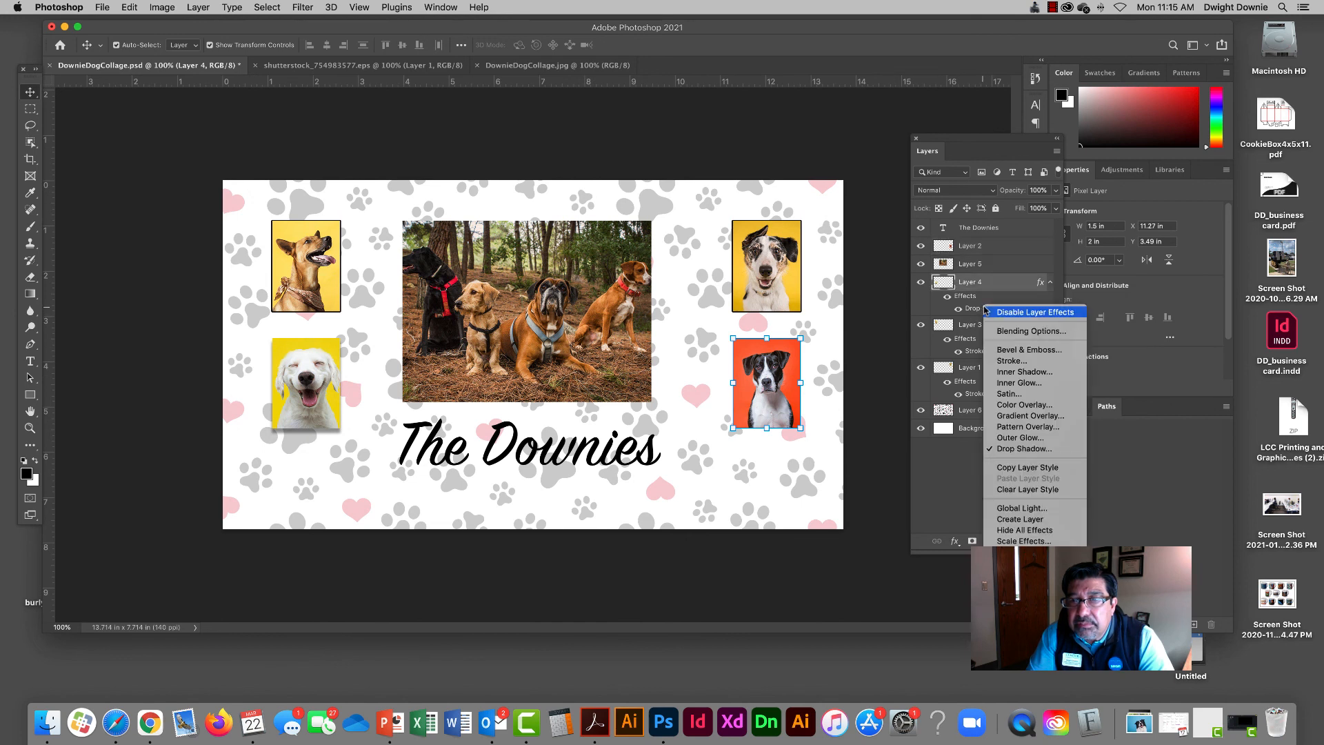
click(1029, 468)
click(987, 269)
right_click(987, 270)
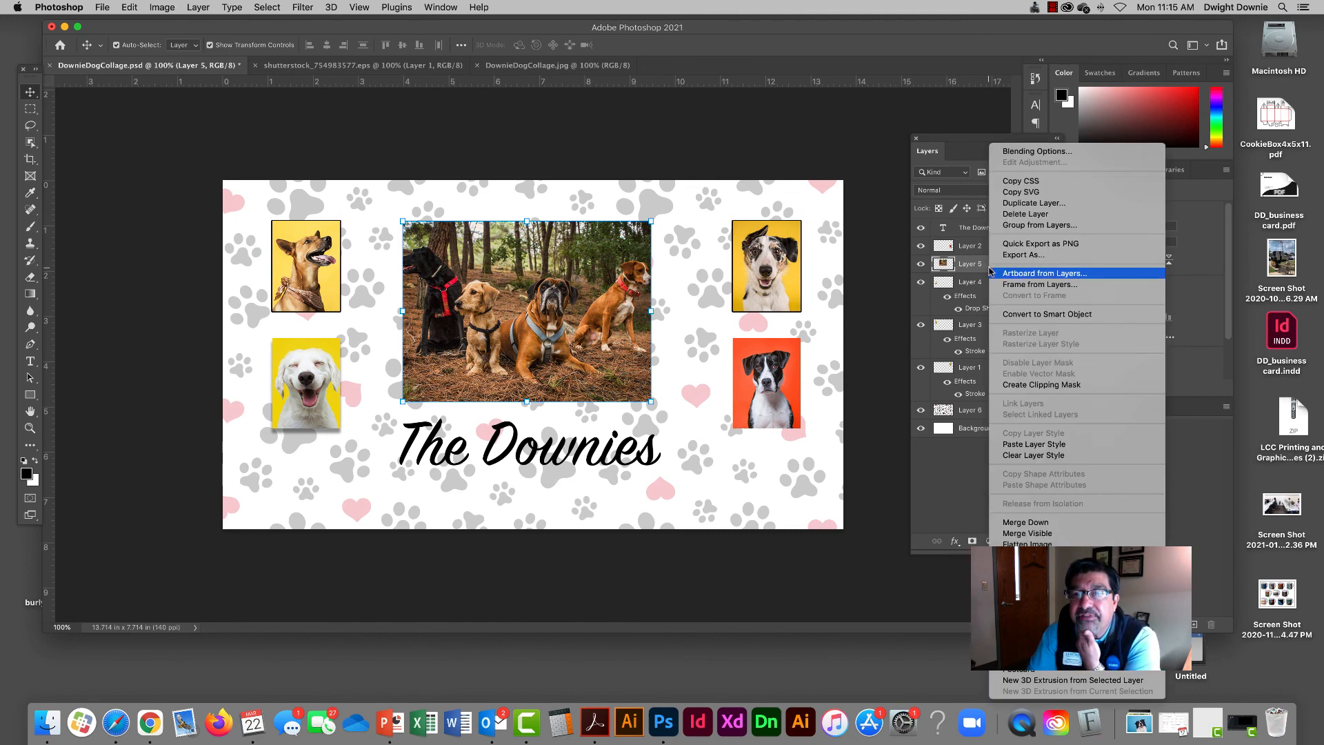
click(1034, 444)
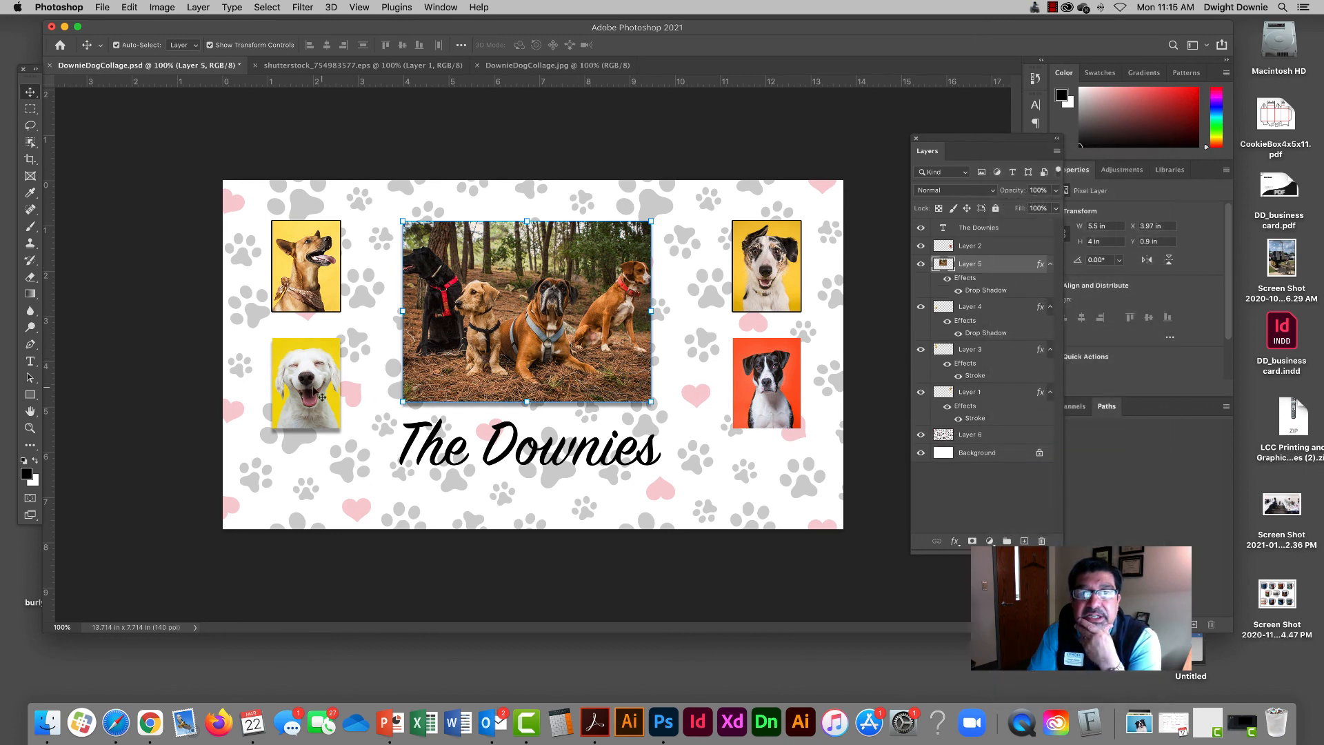
Step: Add a 3 px black Stroke effect positioned Outside to the white dog photo, keeping its drop shadow
click(303, 404)
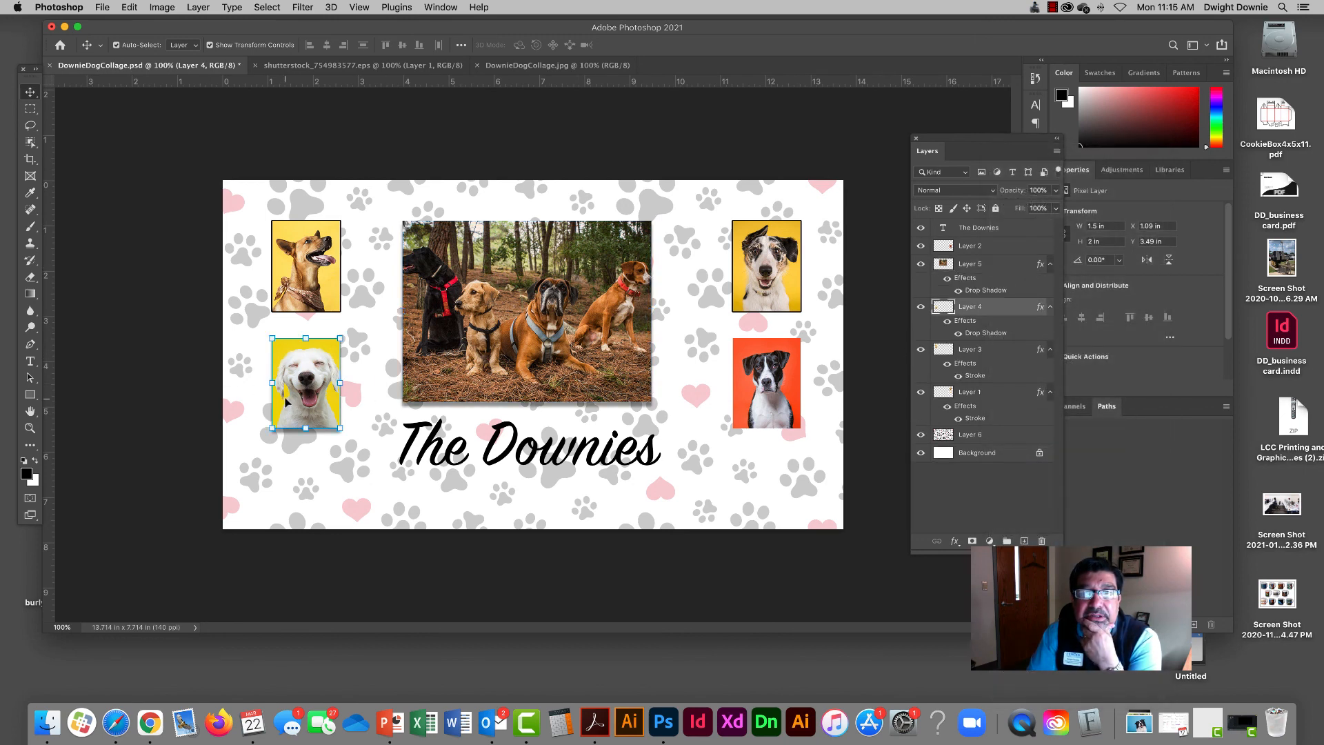
right_click(987, 334)
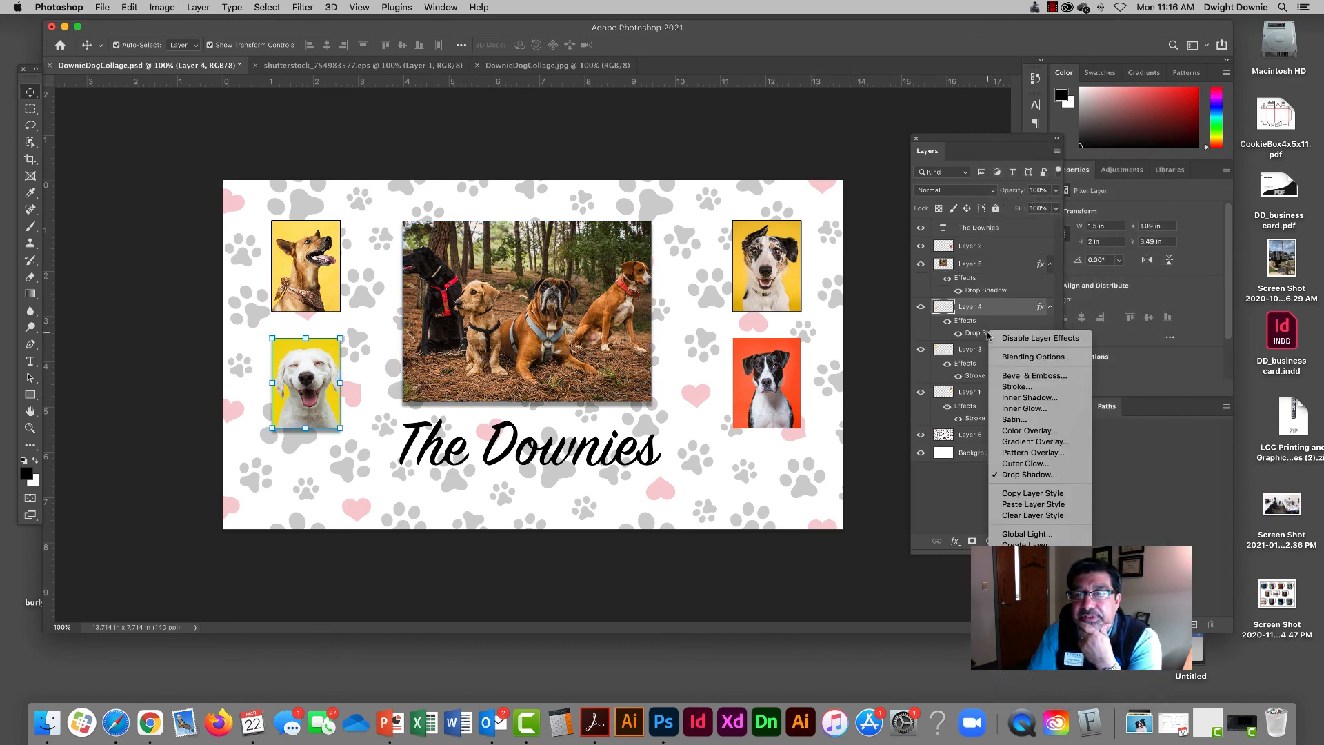
click(1015, 387)
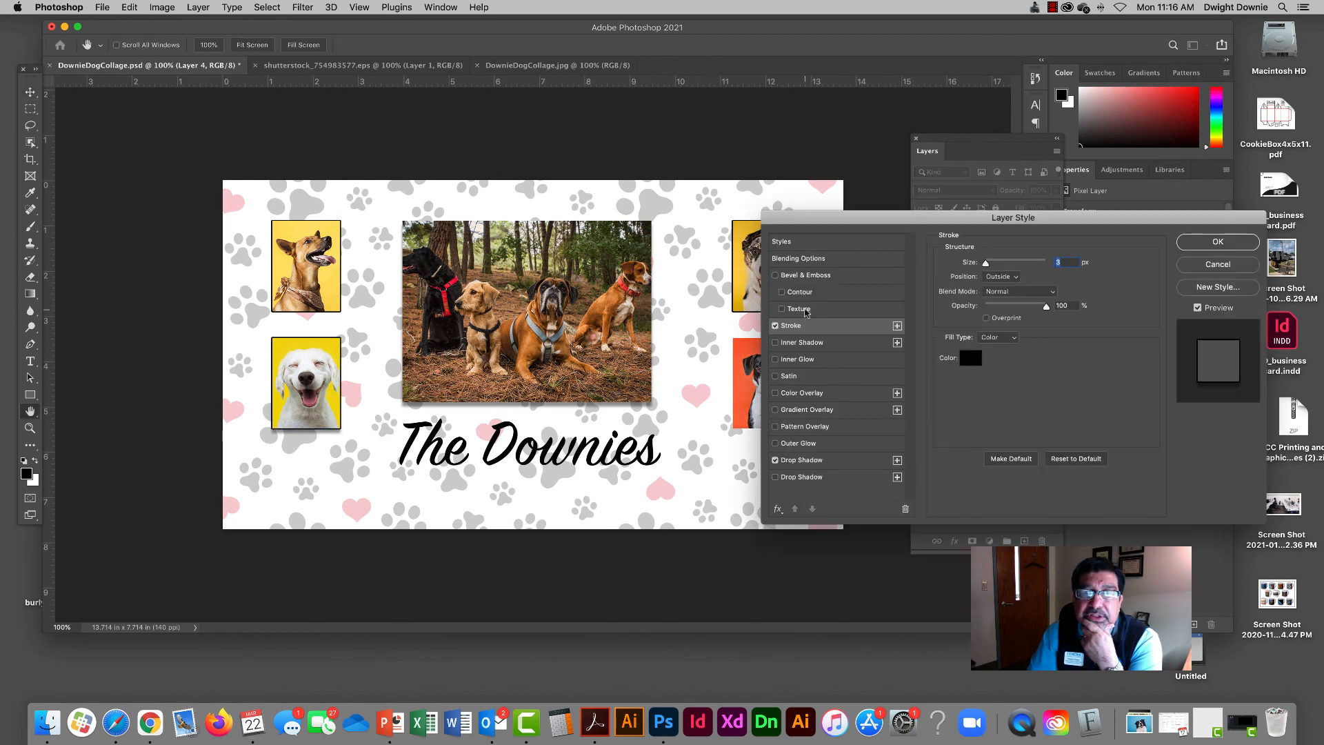
click(1217, 242)
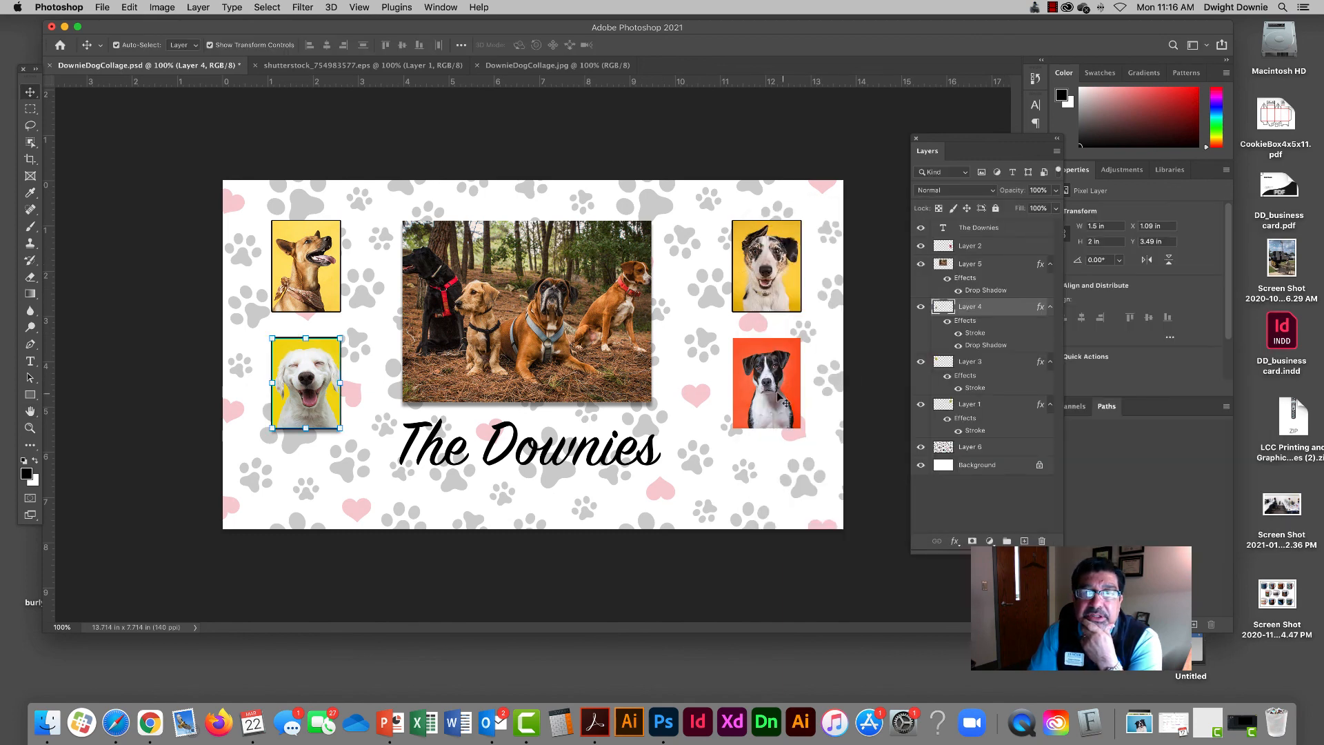
Step: Give the red-background dog photo a 3 px black outside Stroke effect without an inner shadow, and select the paw-print layer
click(789, 402)
click(955, 541)
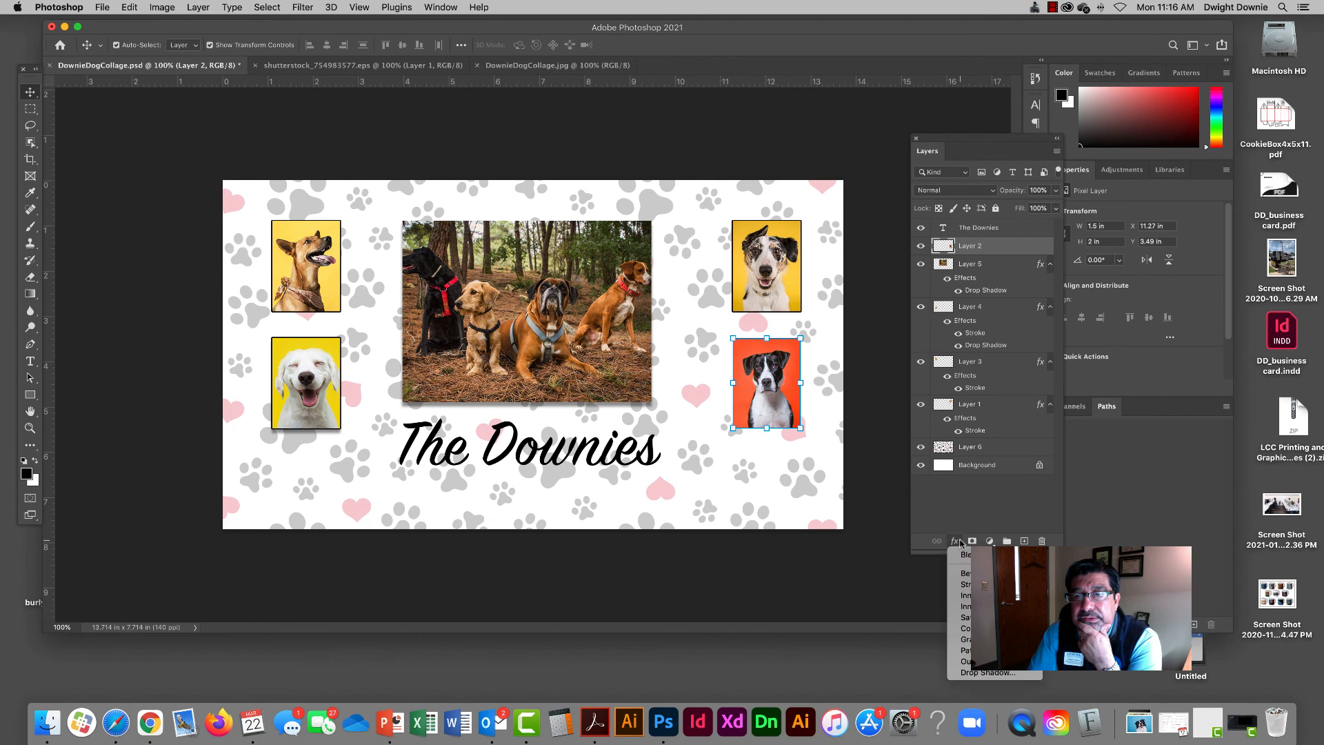
click(986, 595)
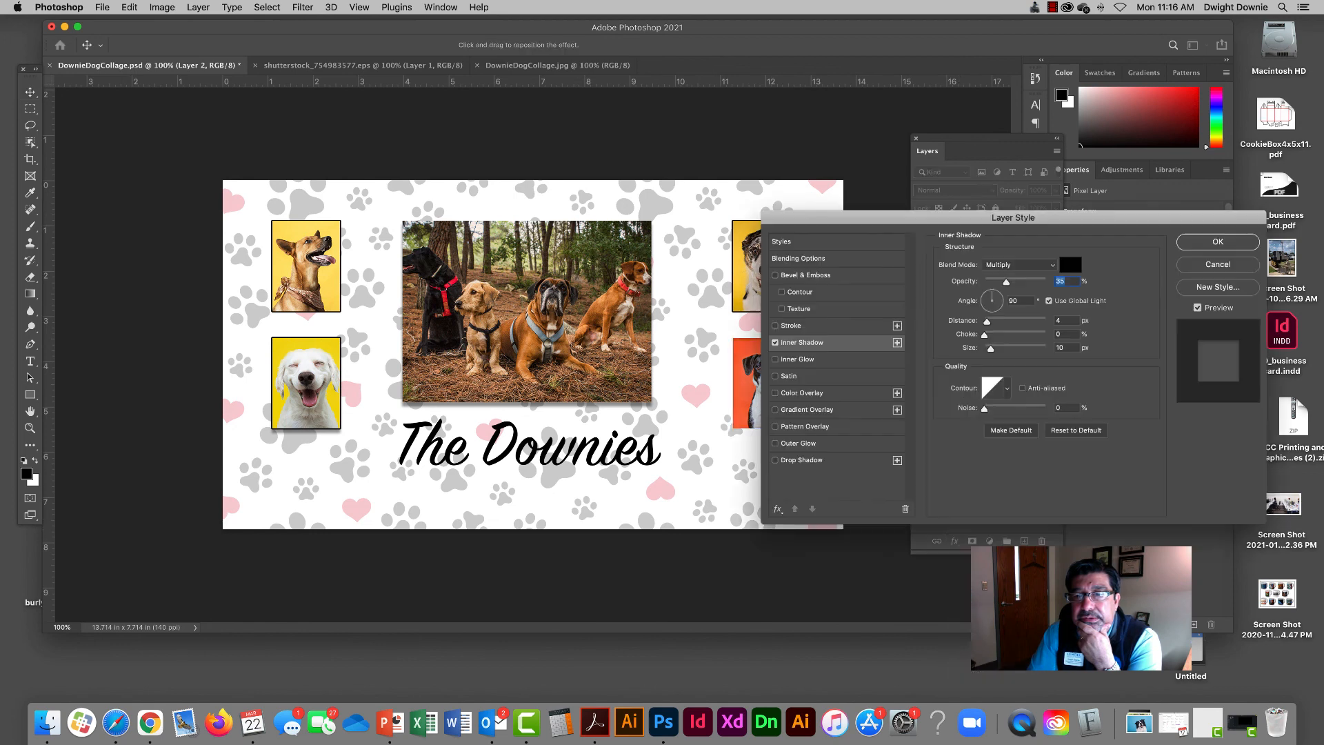
click(775, 342)
click(775, 325)
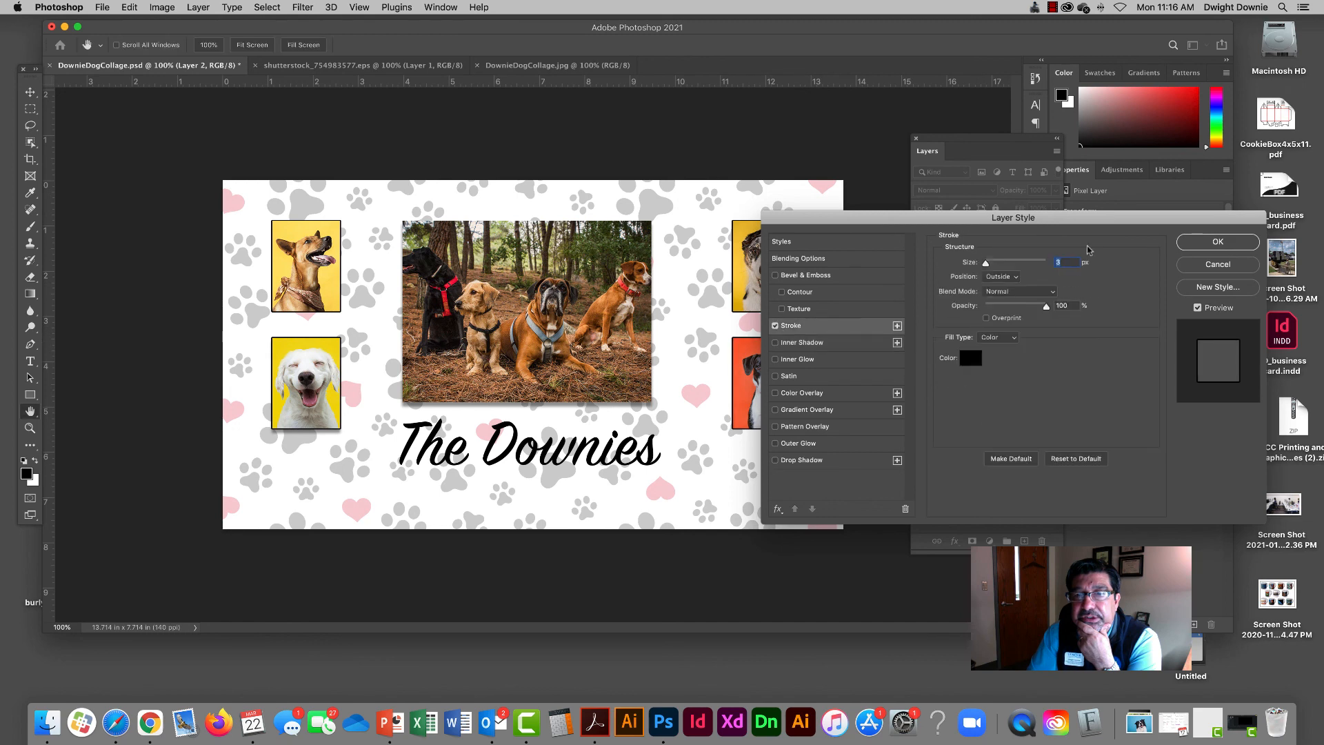
click(1211, 242)
click(748, 496)
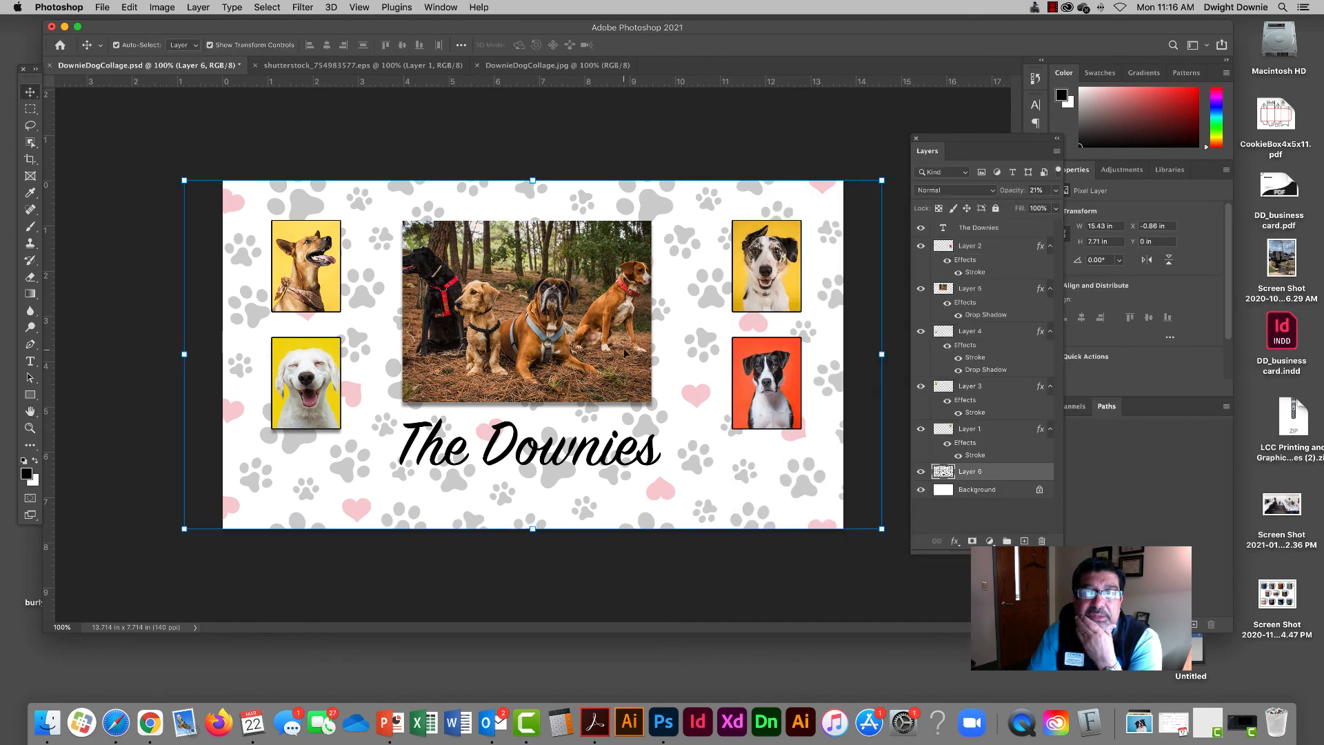
Step: Add a black Stroke effect to the central group photo alongside its drop shadow, and select the paw-print layer
click(535, 331)
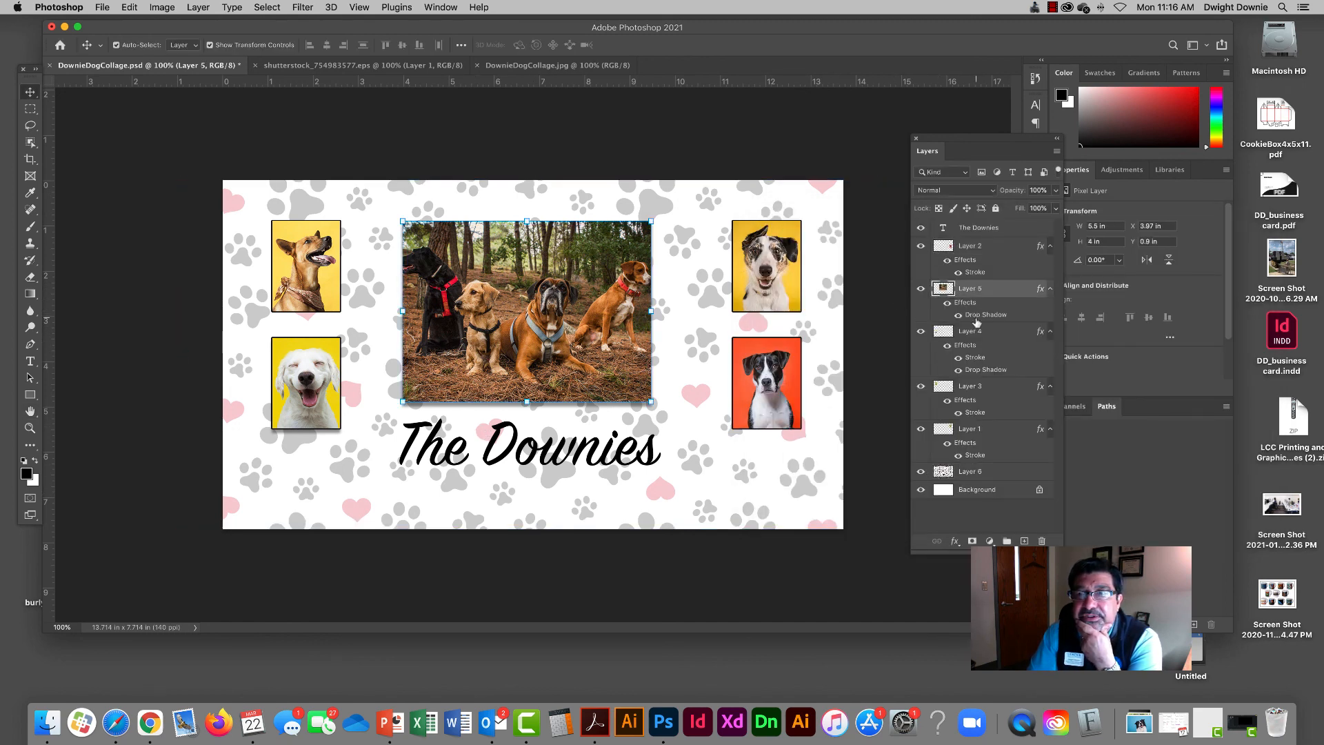
click(955, 542)
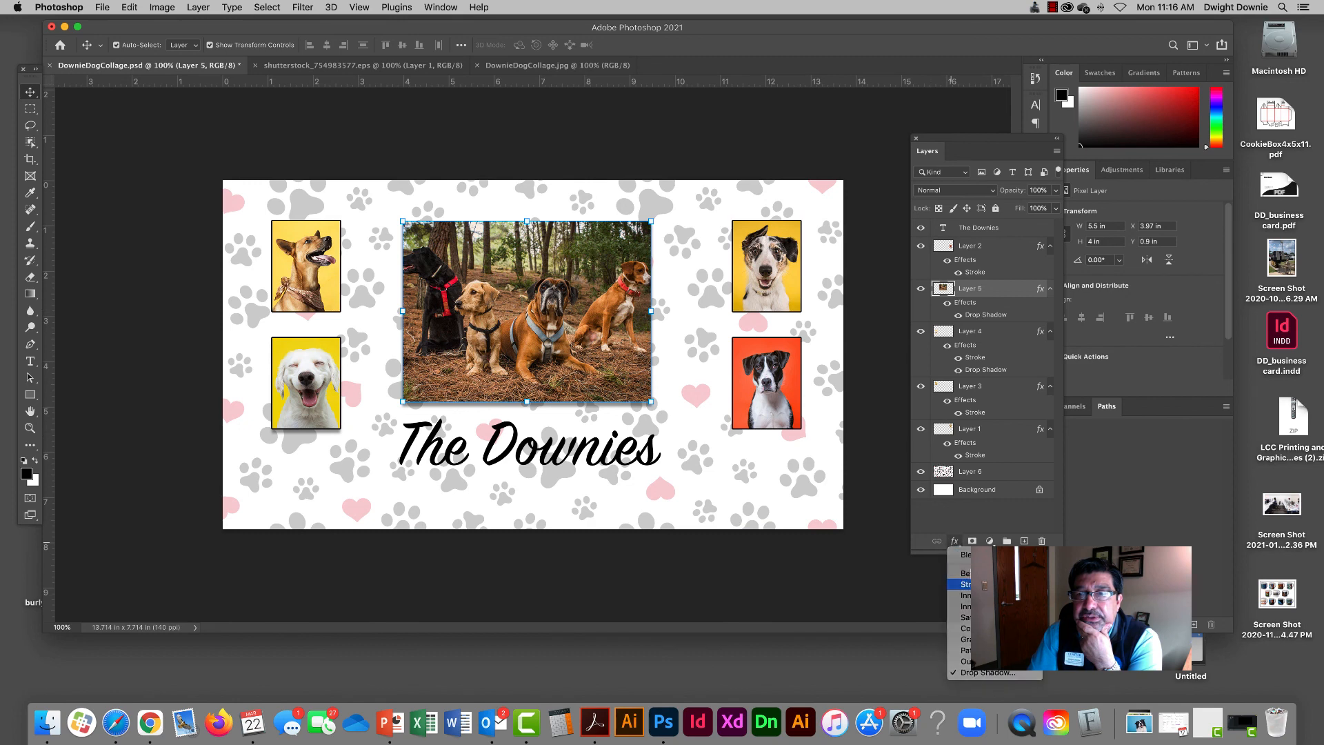
click(986, 584)
click(1212, 242)
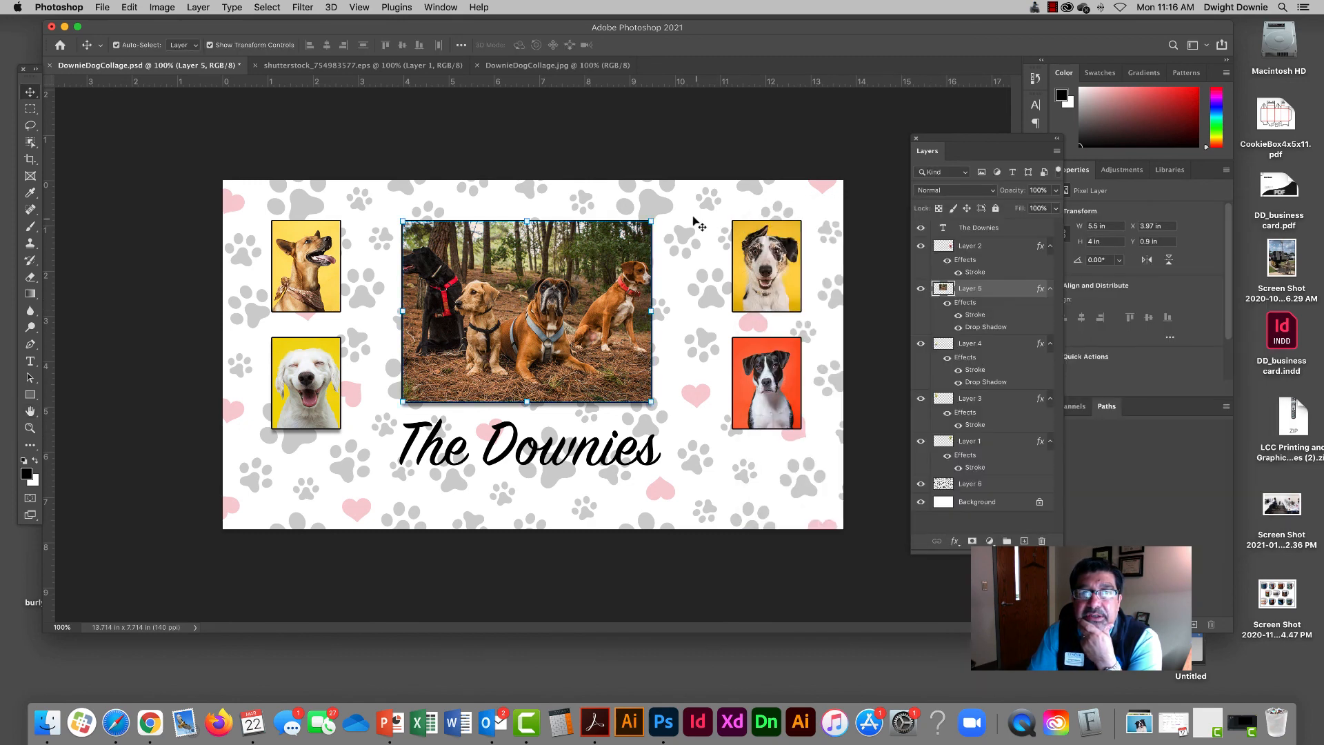
click(699, 222)
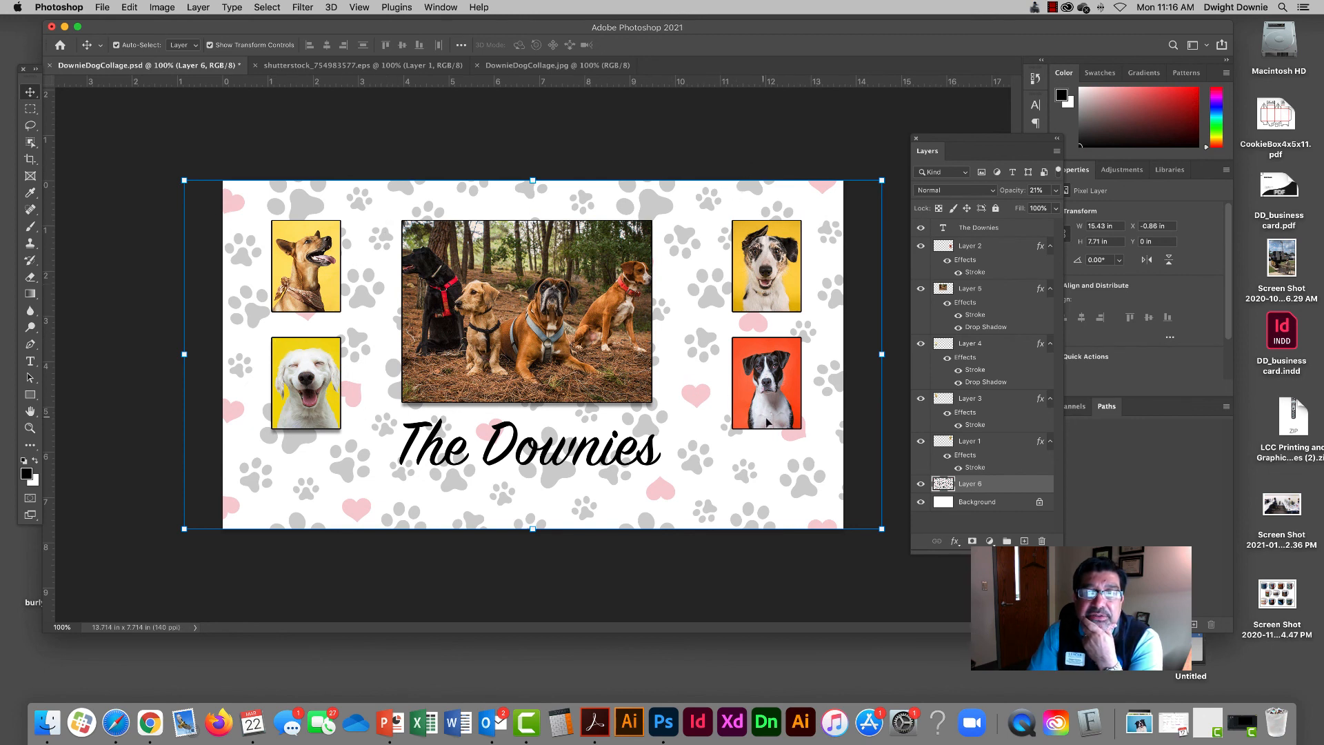
Step: Shift the central group photo slightly to the right to center it above the heading
click(998, 330)
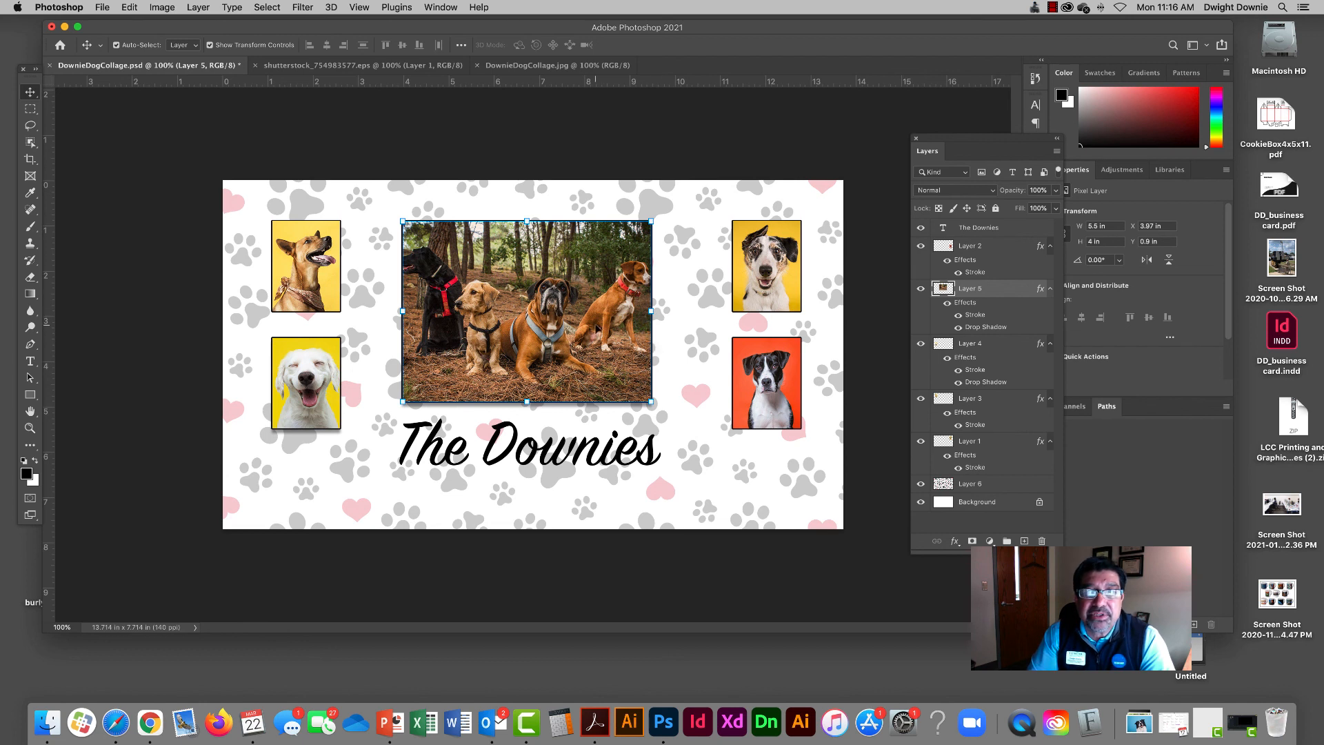
drag(542, 314, 549, 316)
click(602, 196)
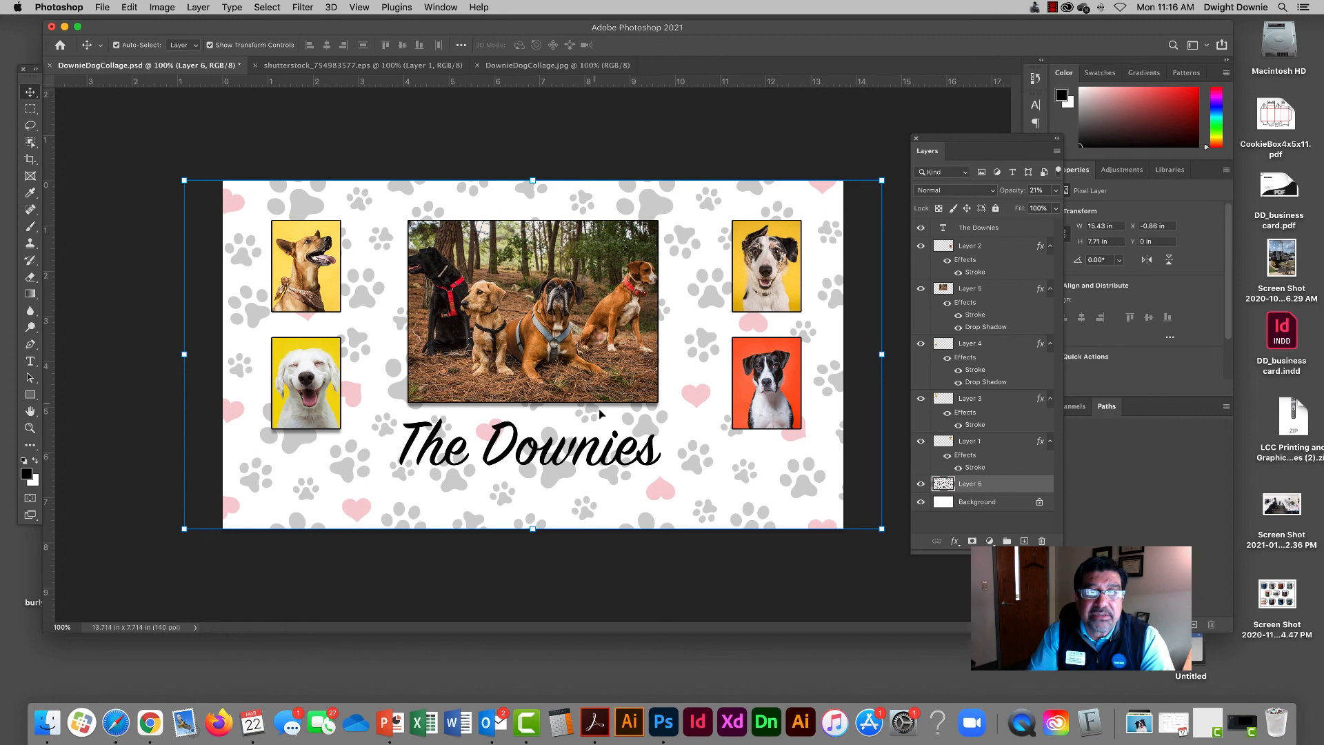
Step: Add a Drop Shadow to the heading with Normal blend mode, 40% opacity, 13 px distance, 11% spread and 10 px size, and deselect all layers
click(622, 470)
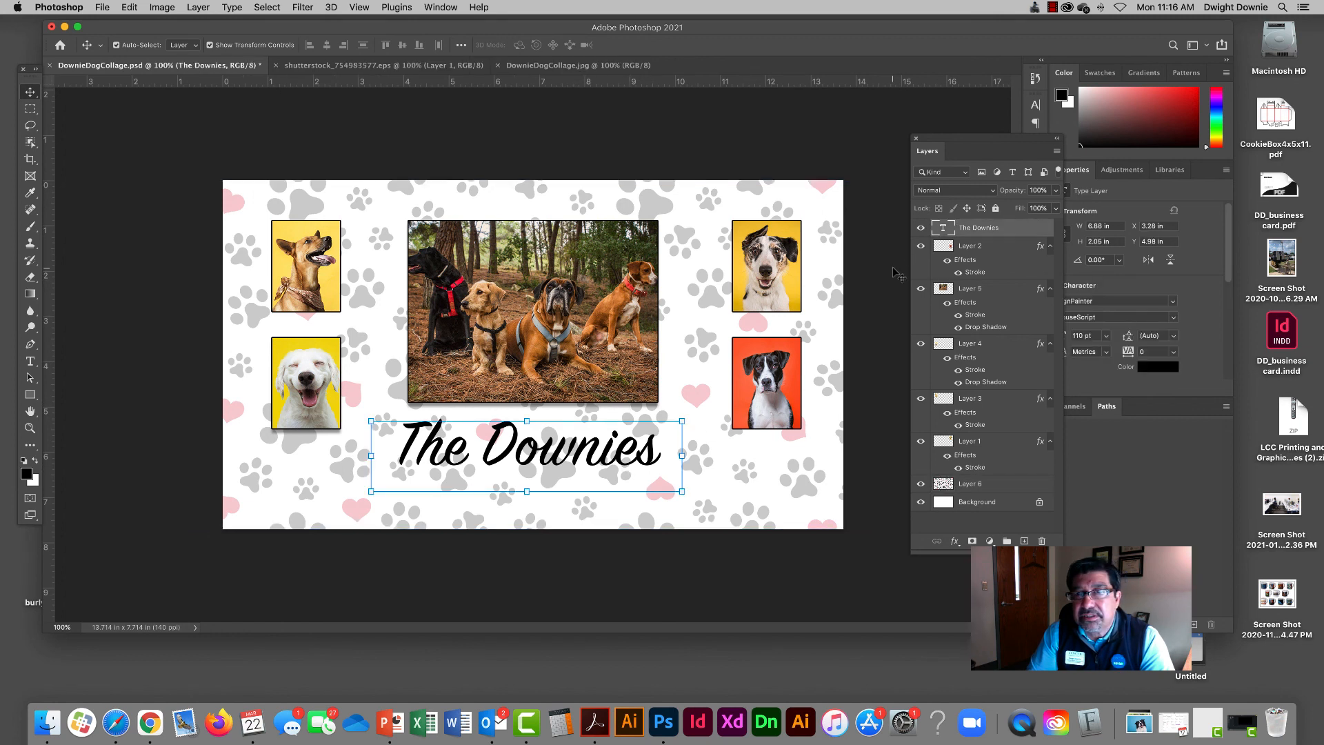
click(955, 541)
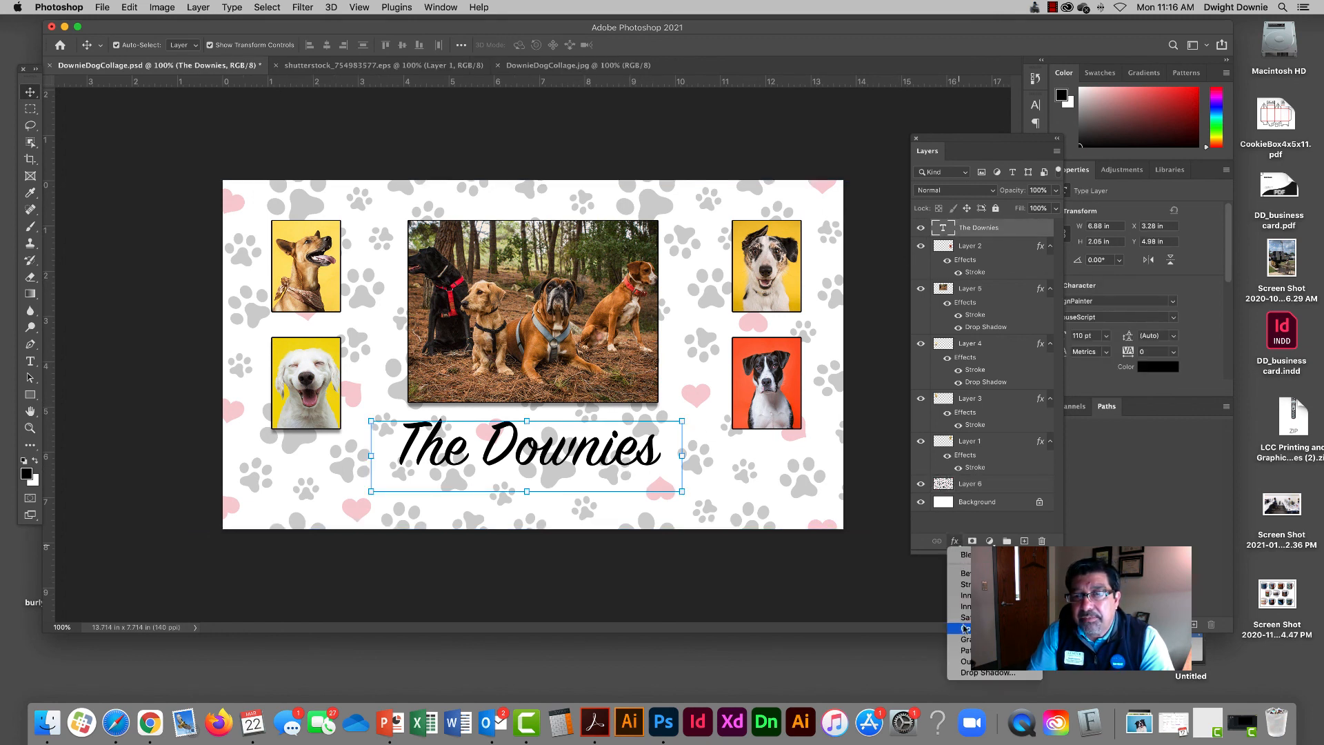
click(988, 672)
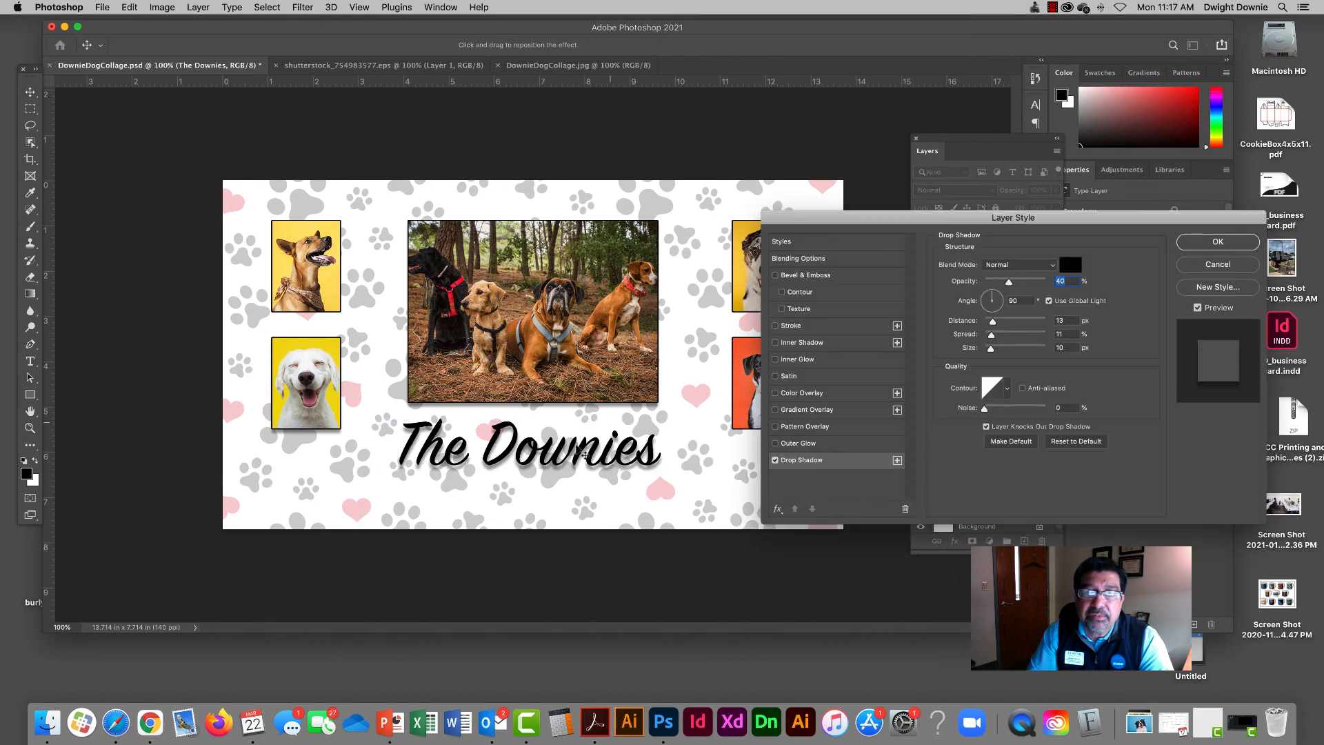
click(1240, 243)
click(597, 521)
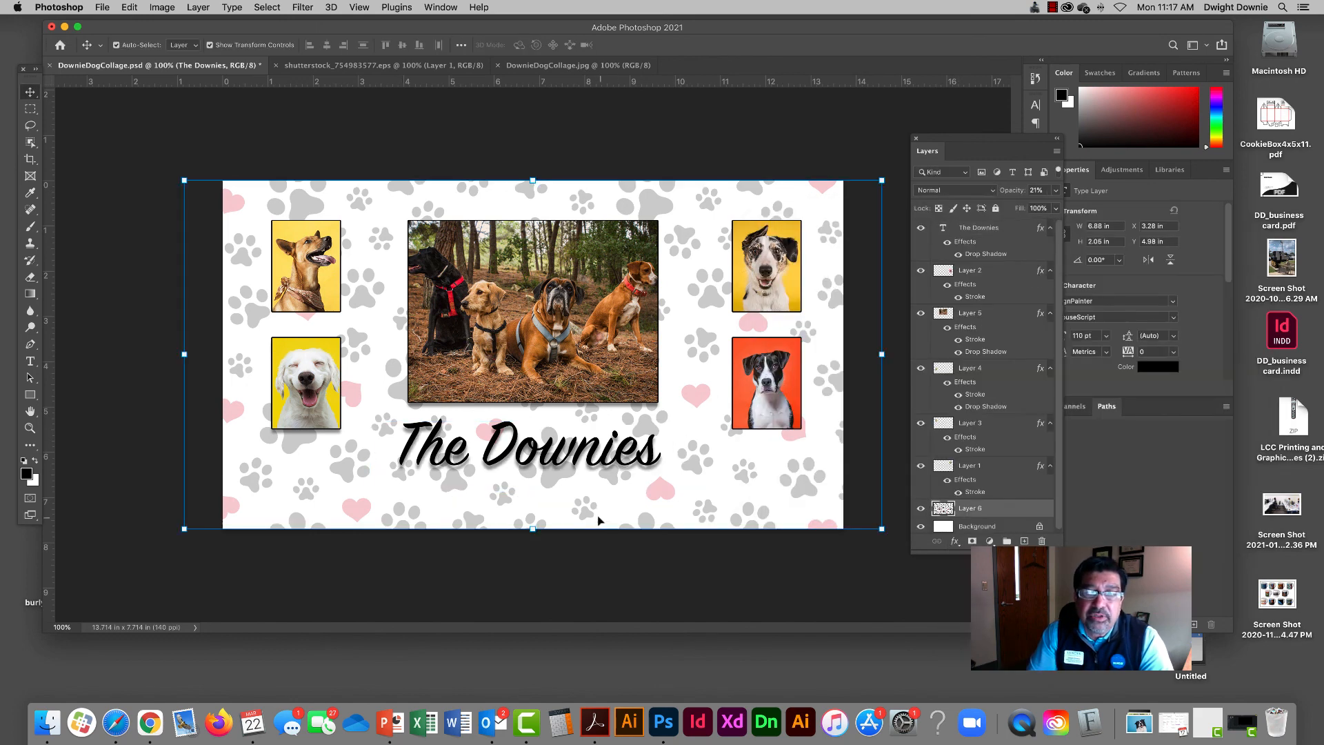
click(617, 577)
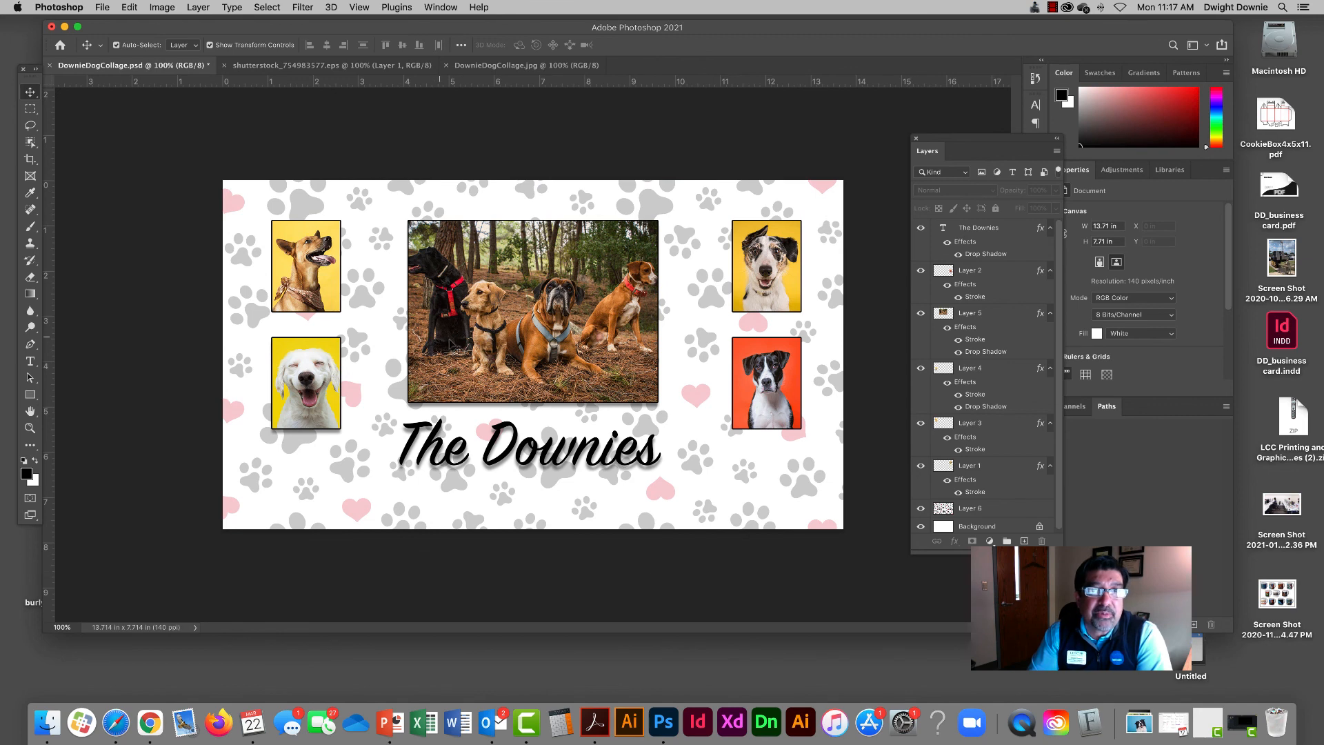
Step: Nudge the application window slightly and save the collage to its existing PSD file
drag(440, 22, 445, 28)
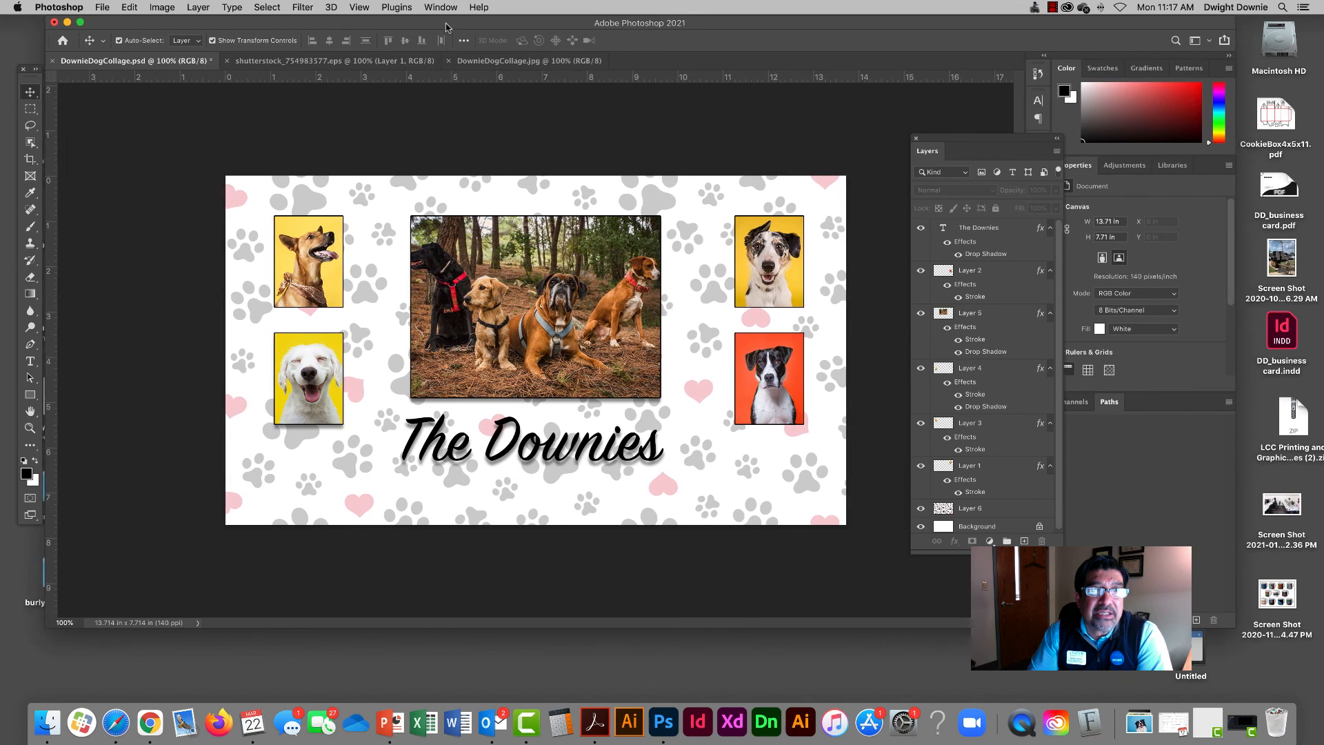
click(102, 7)
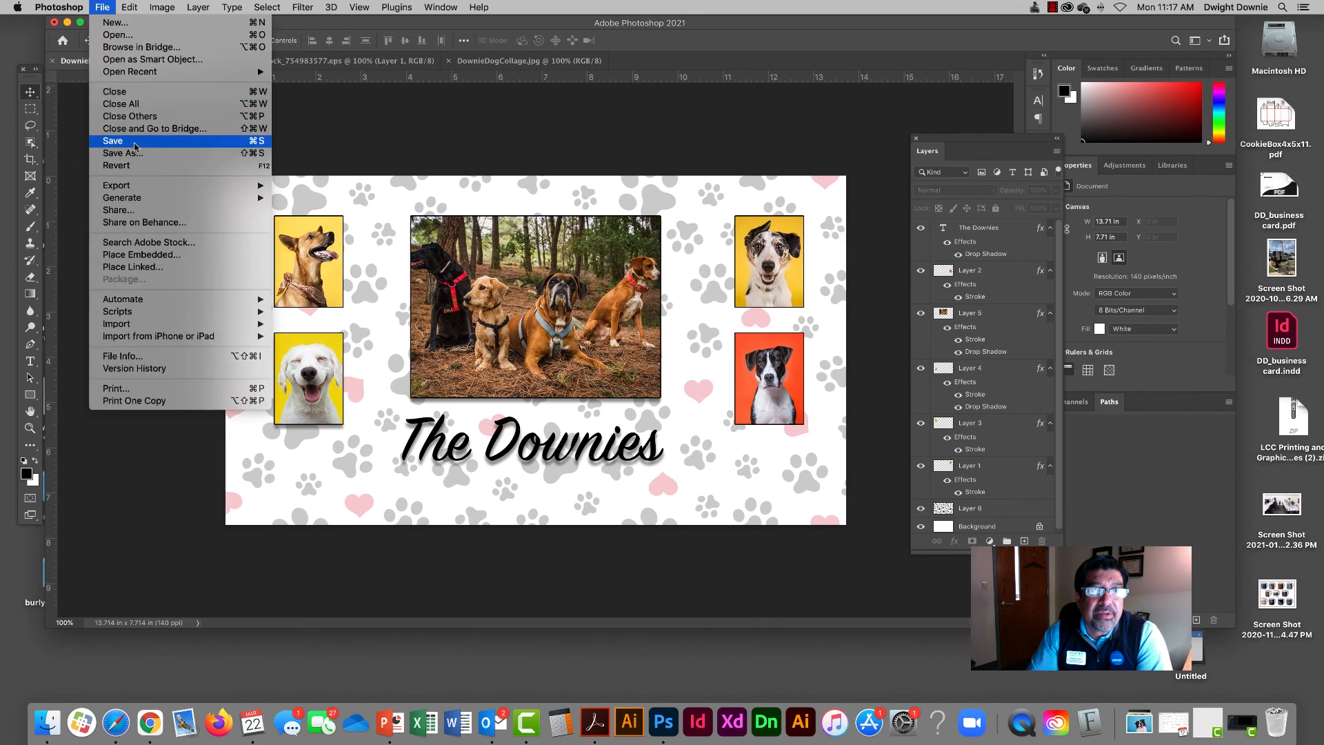
click(105, 6)
click(104, 7)
click(113, 140)
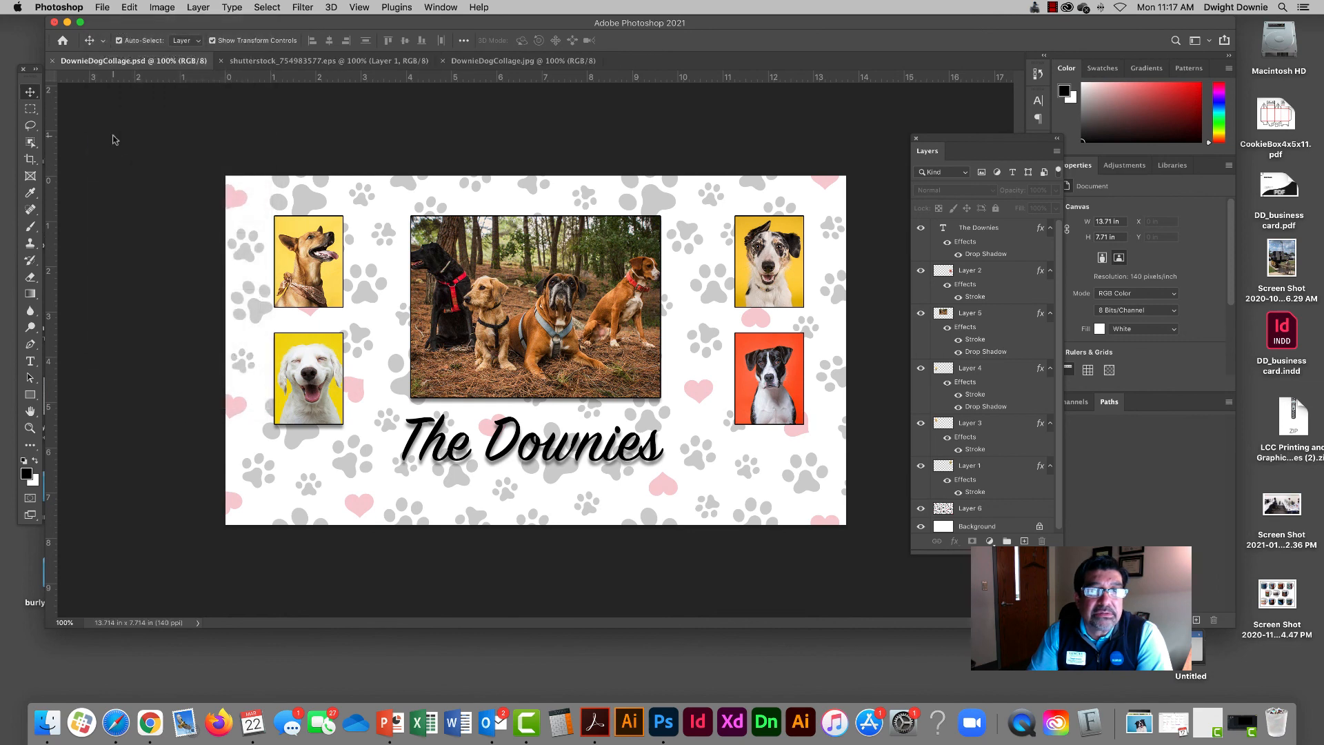